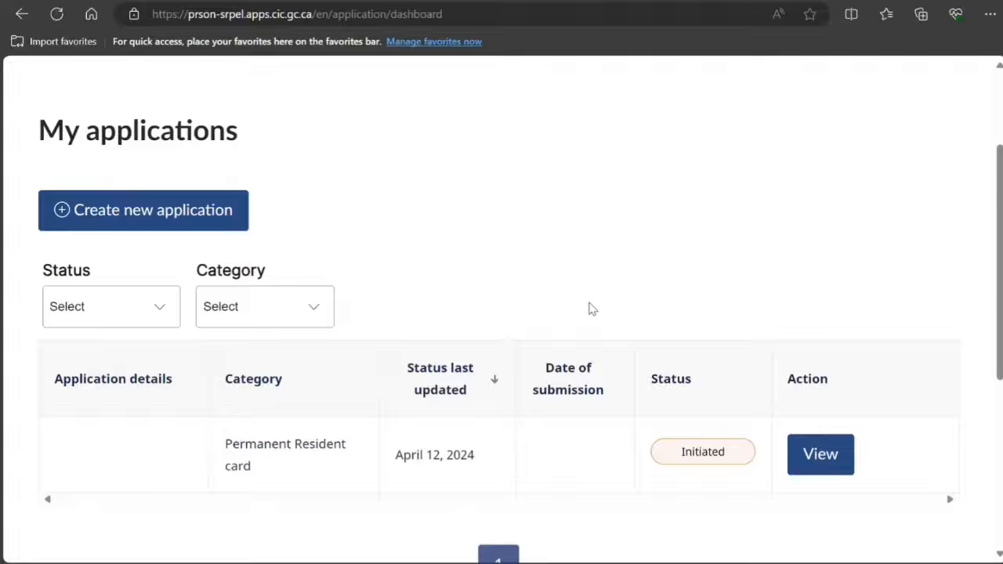
Step: Create a new application and set its program to Permanent Residence, including Refugee Resettlement
click(143, 210)
scroll(130, 233, down, 3)
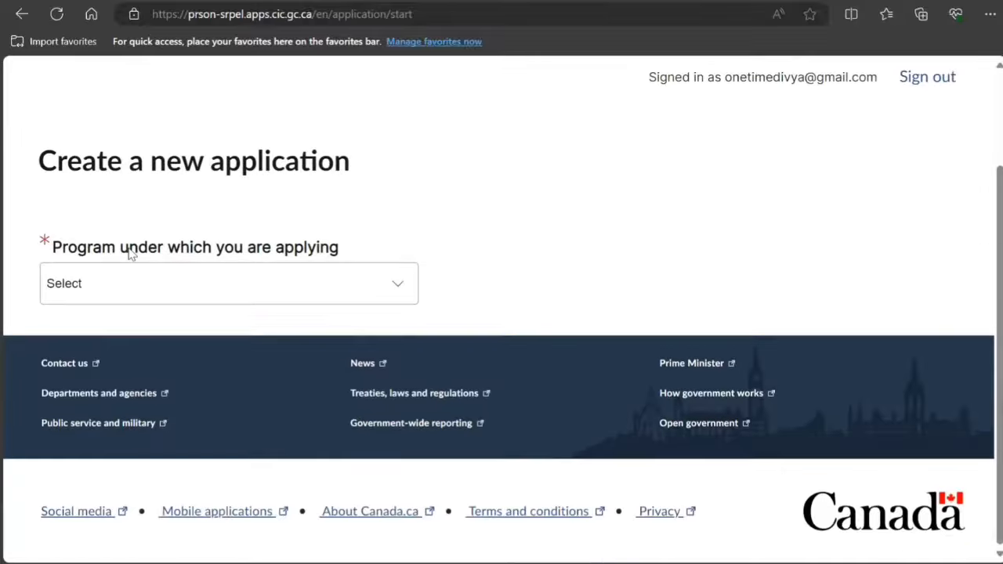
scroll(128, 264, up, 2)
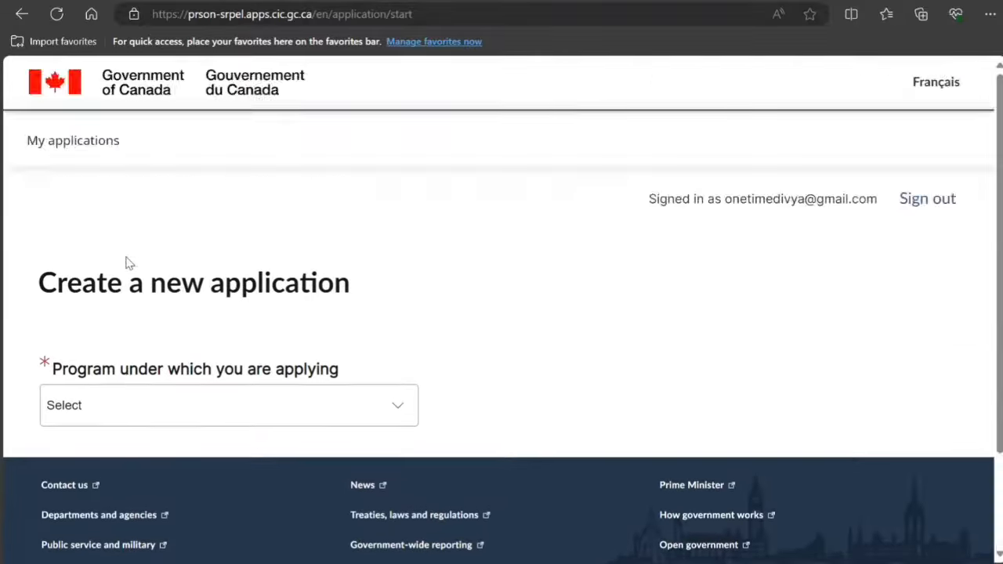
scroll(127, 264, down, 2)
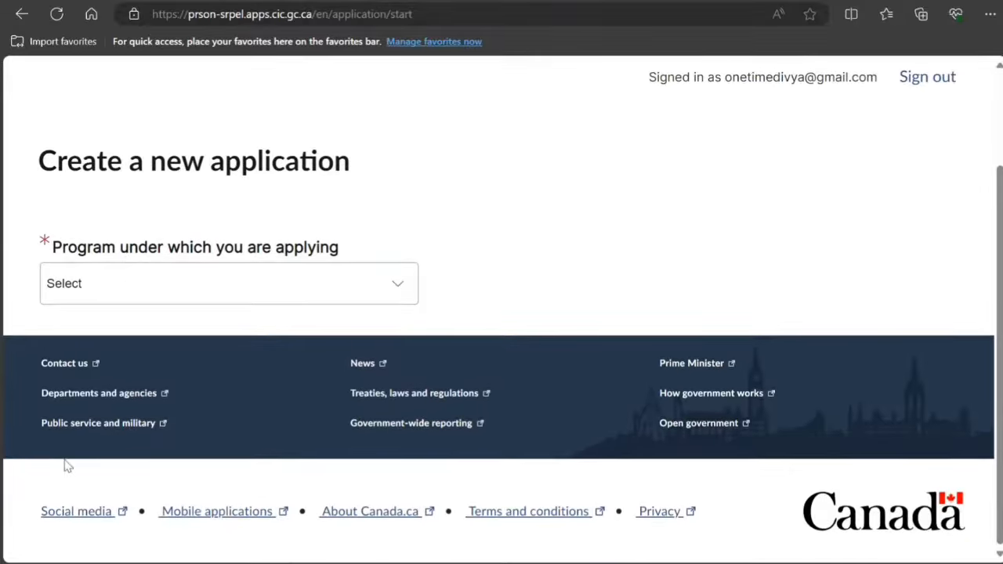
click(175, 283)
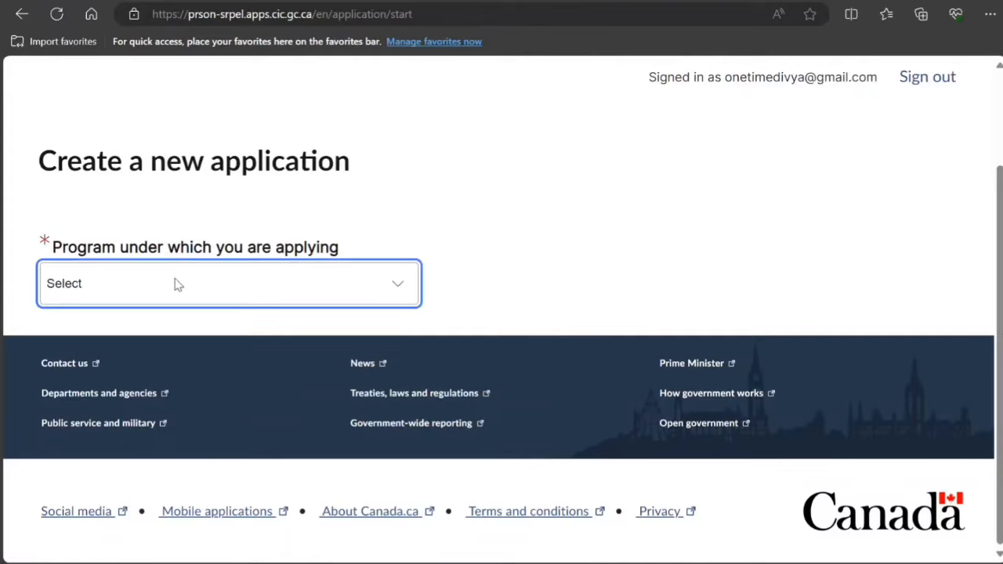
click(166, 338)
Step: Choose Economic as the permanent residence program and Provincial Nominee Program (PNP) as the category
scroll(130, 342, down, 4)
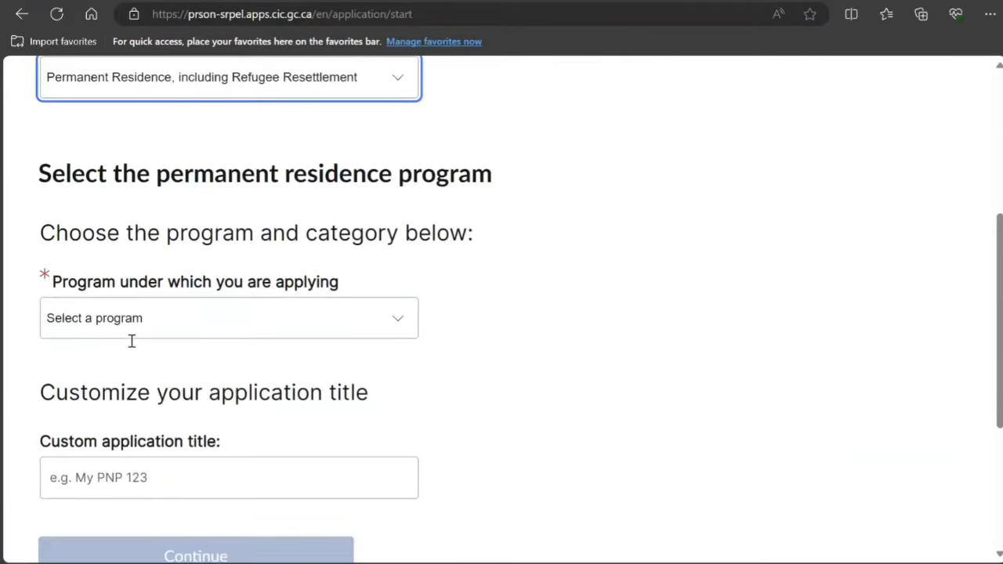
scroll(132, 344, up, 1)
click(117, 373)
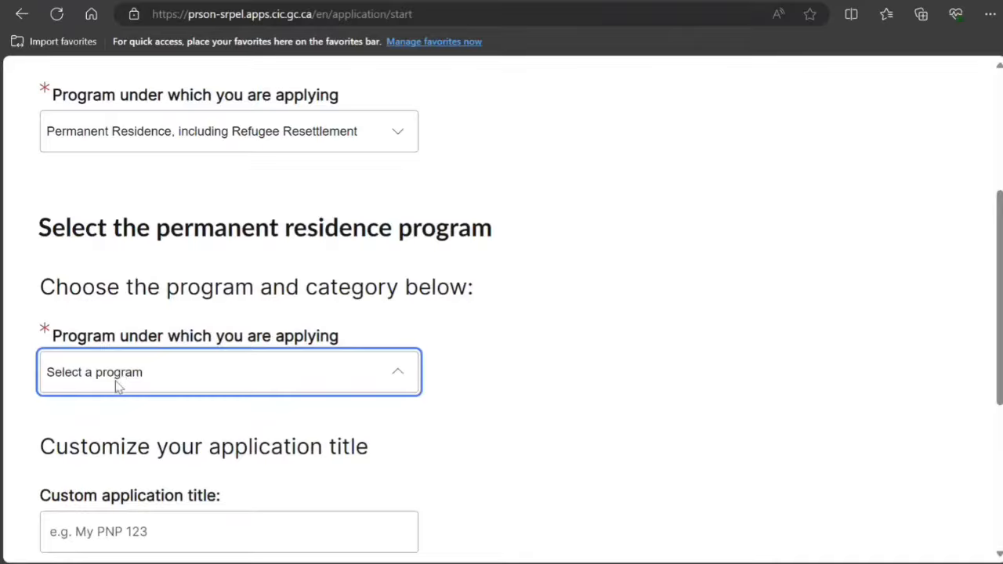
click(106, 432)
scroll(133, 333, down, 2)
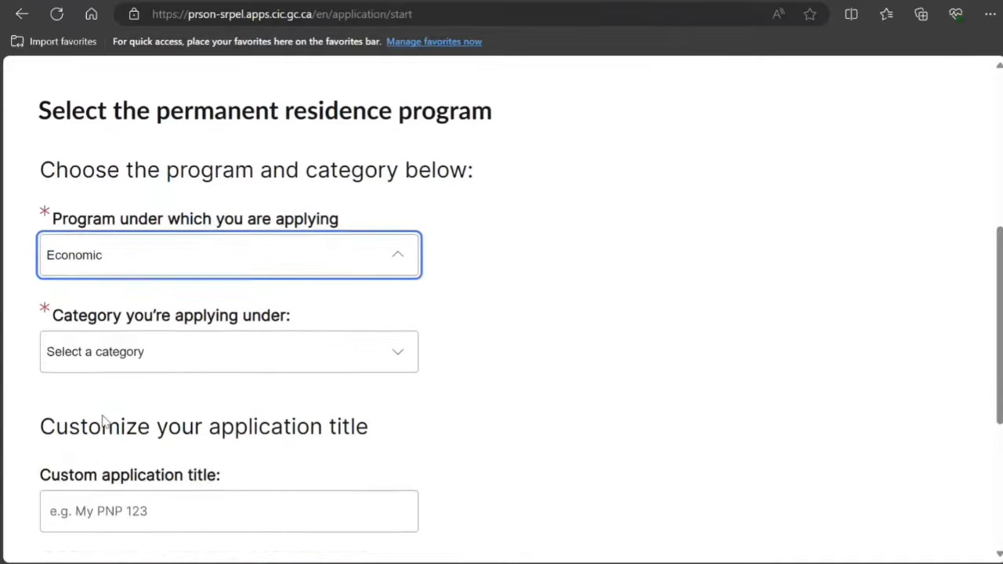
click(134, 330)
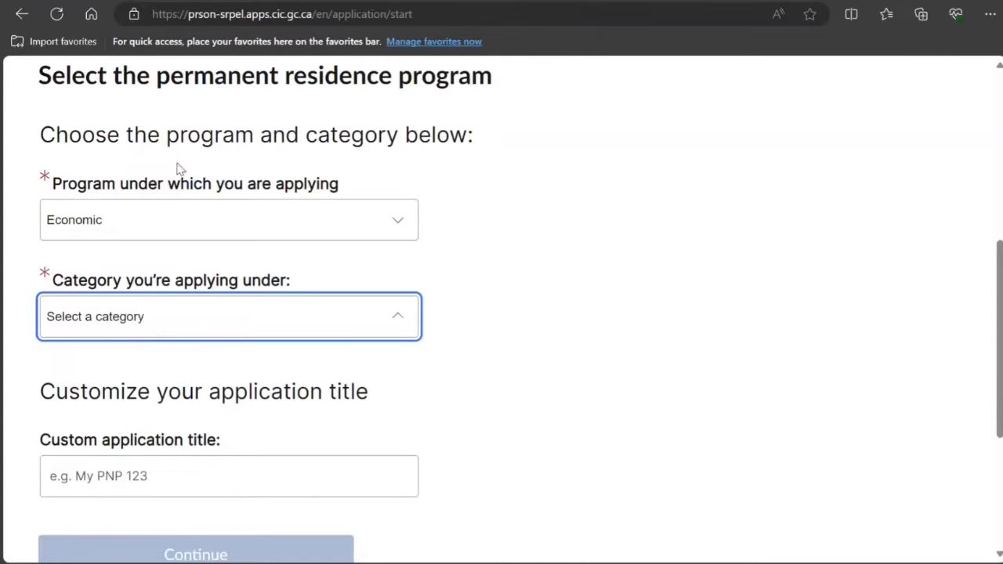
click(190, 109)
Step: Give the application the custom title PNP and continue to the profile page
scroll(75, 342, down, 2)
click(152, 322)
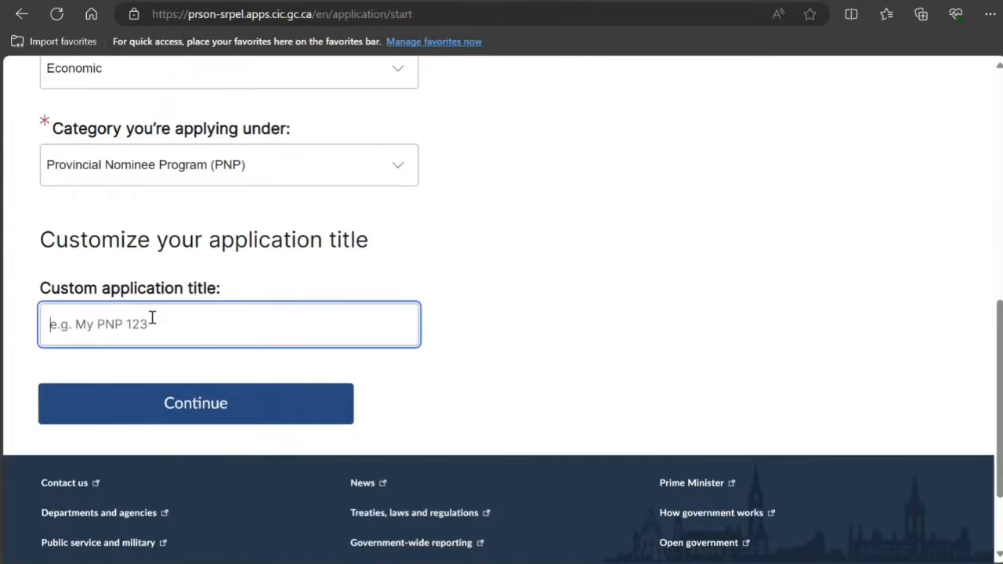
text(PNP)
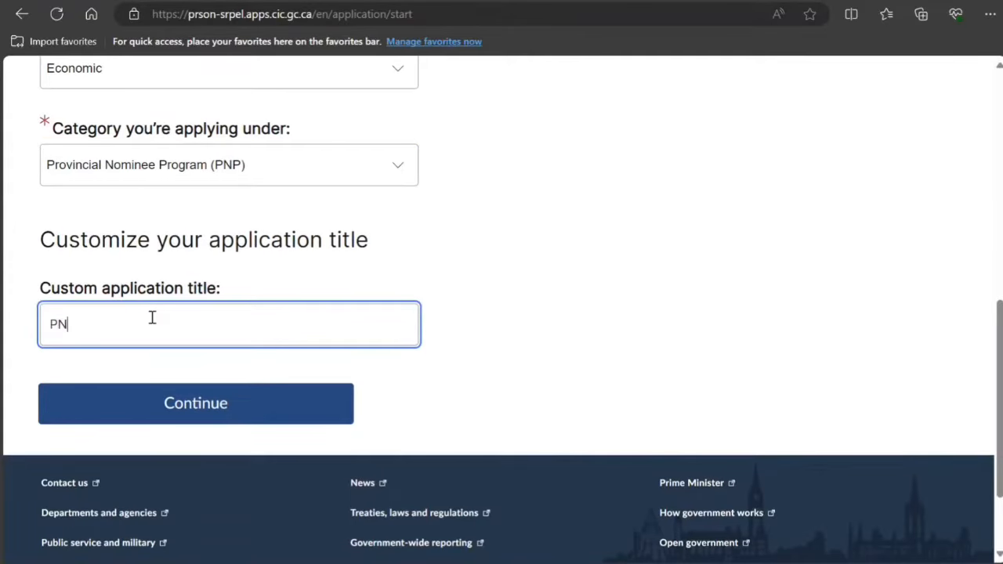
click(251, 427)
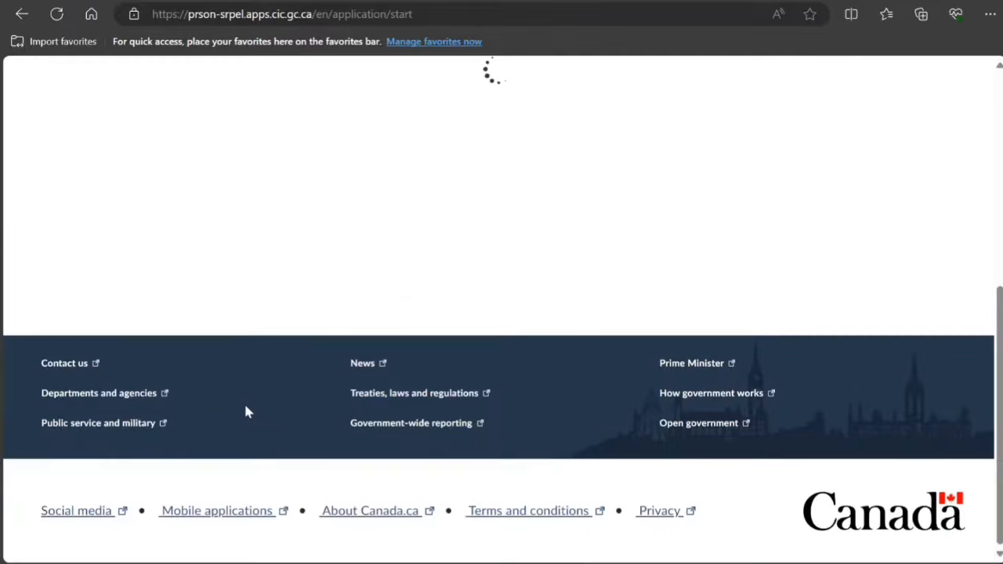
Step: Dismiss the success notification and set the preferred language of correspondence to English
scroll(246, 421, down, 3)
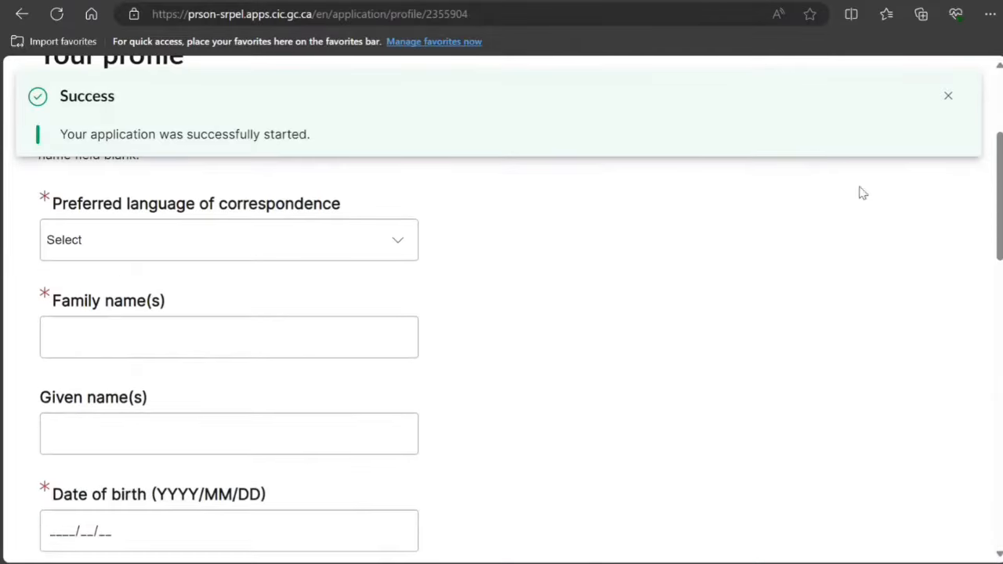
click(949, 97)
scroll(600, 329, up, 1)
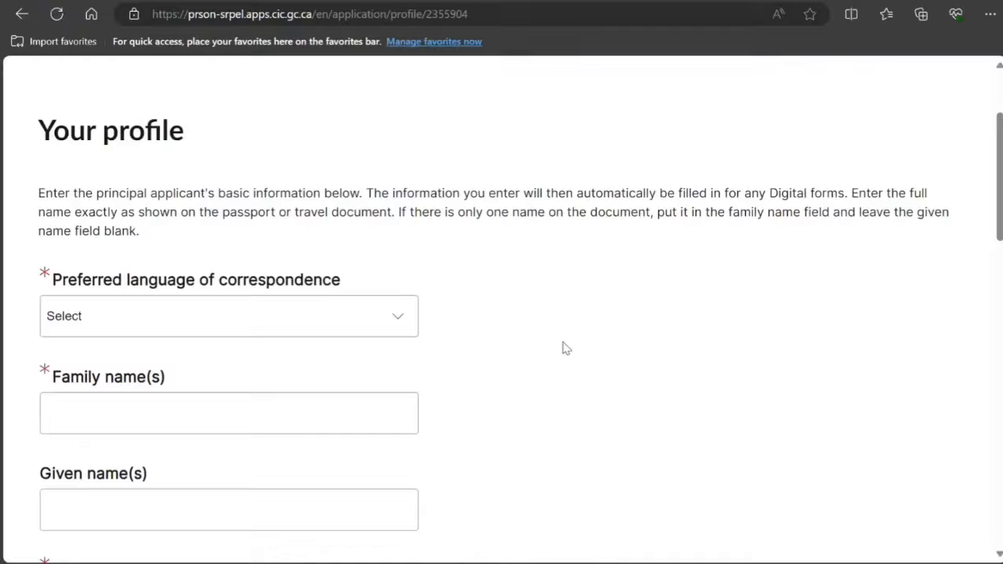
click(323, 324)
click(293, 374)
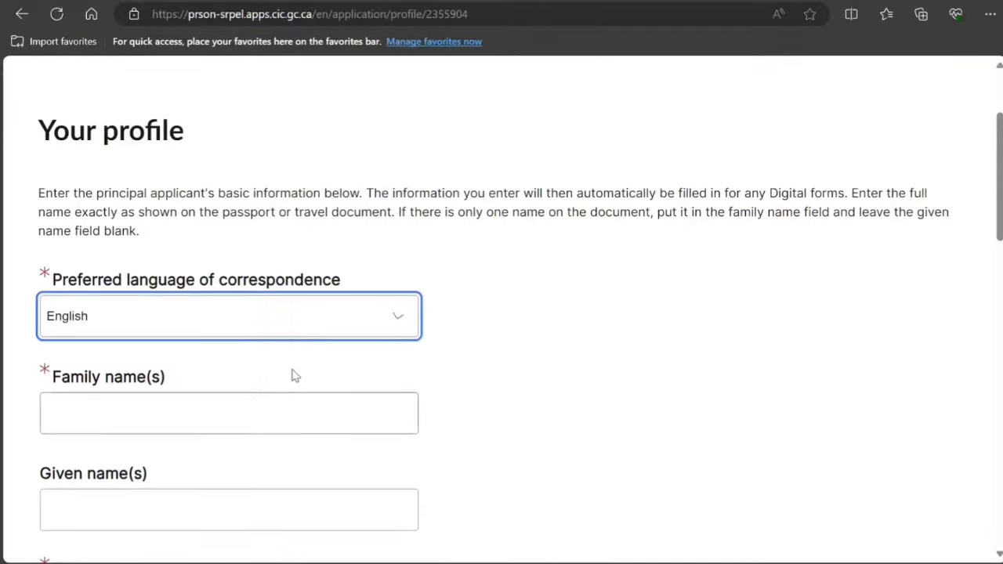
Step: Enter the principal applicant's family name and given name in the profile
click(306, 416)
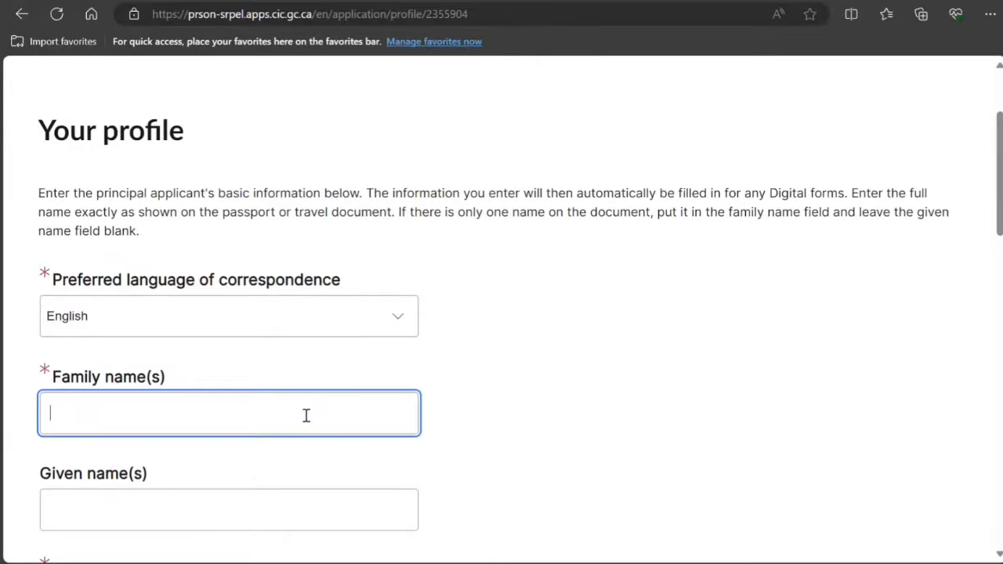
text(Smith)
scroll(306, 415, down, 2)
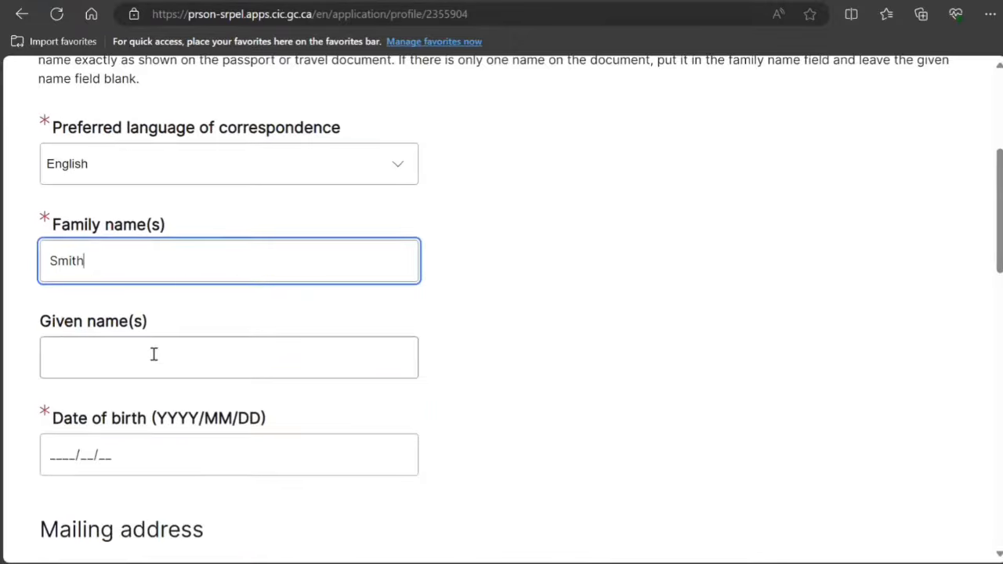
click(153, 353)
text(John)
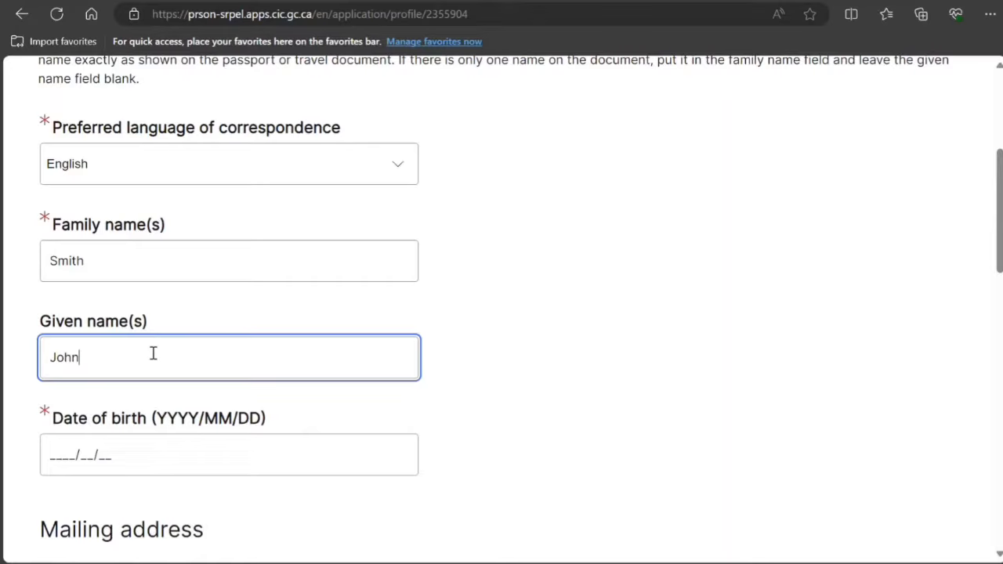
Step: Fill in the applicant's date of birth in YYYY/MM/DD format
scroll(117, 413, down, 2)
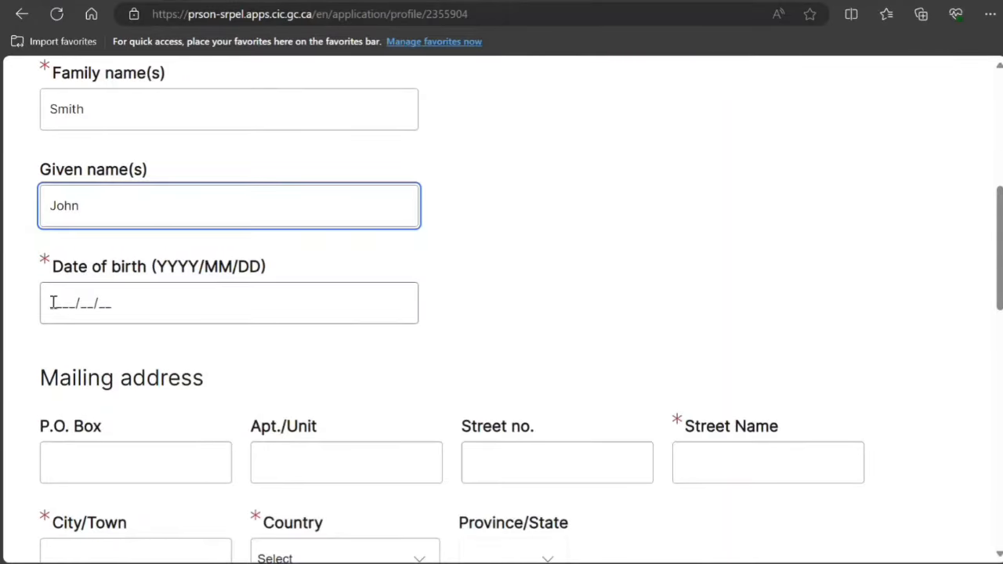
click(51, 303)
text(1998/)
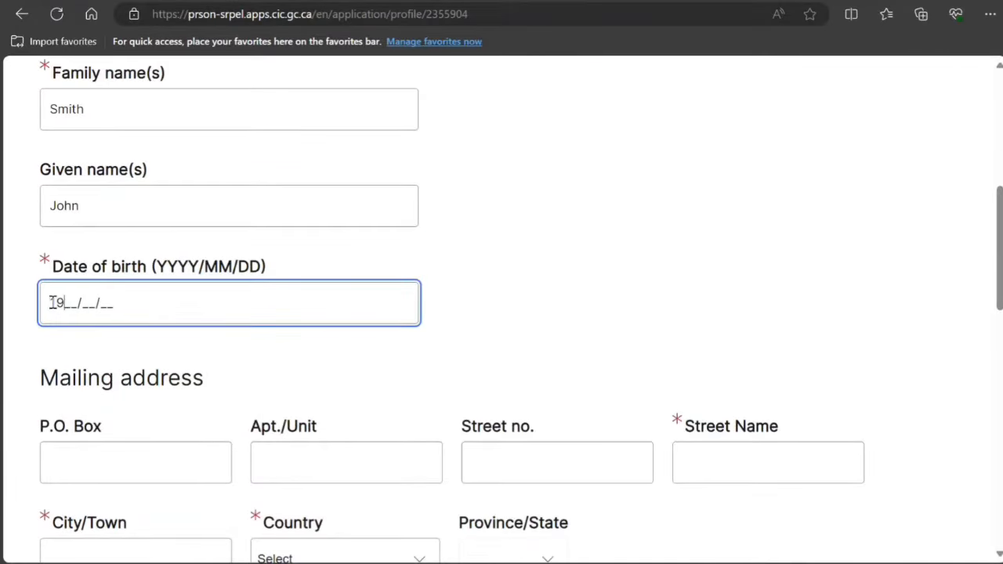
text(10/10)
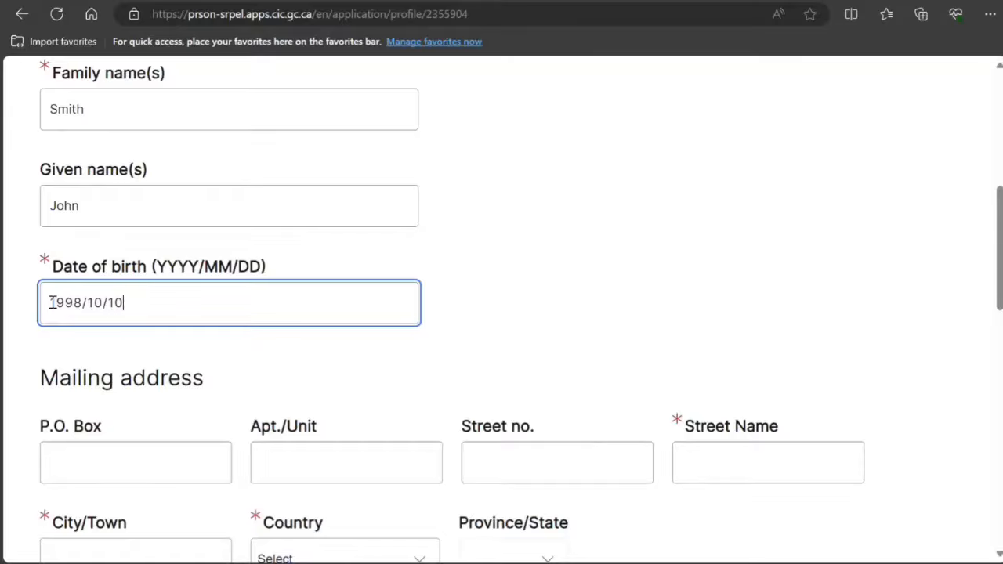
Step: Enter the street number and street name of the applicant's mailing address
scroll(87, 334, down, 2)
click(554, 323)
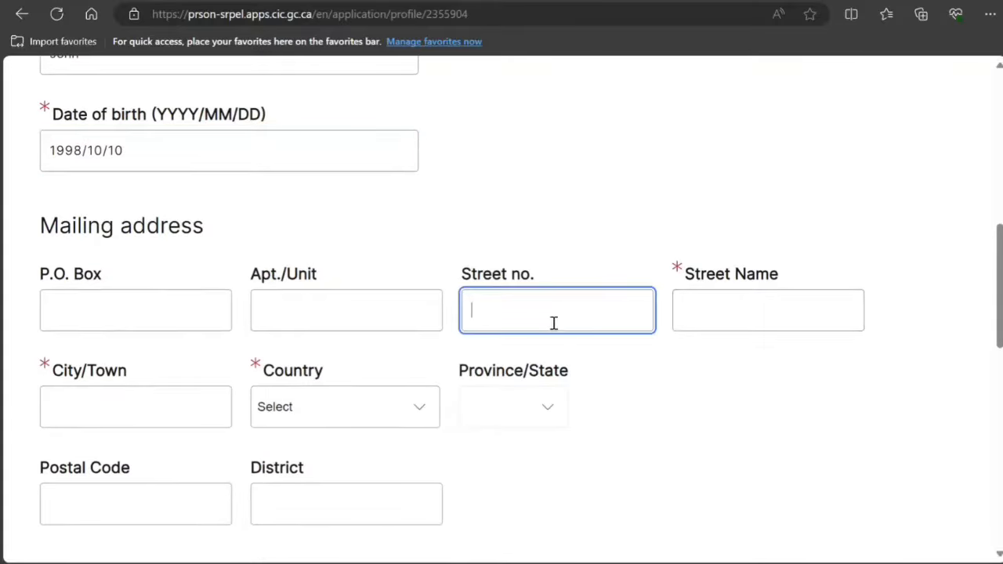
text(1)
click(722, 307)
text(kjkjh jn nmn n)
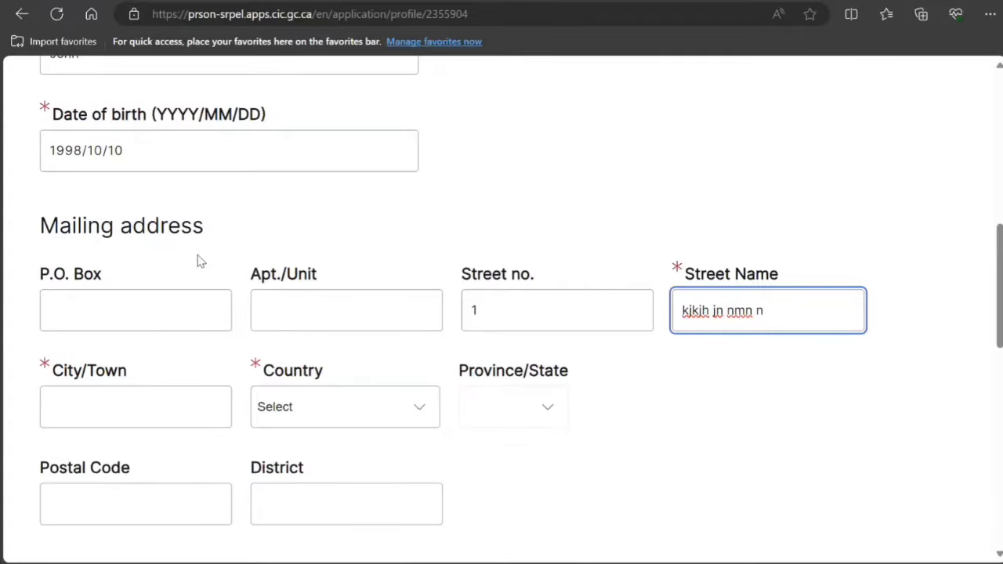
Step: Complete the mailing address with the city, India as the country, and the postal code
click(124, 393)
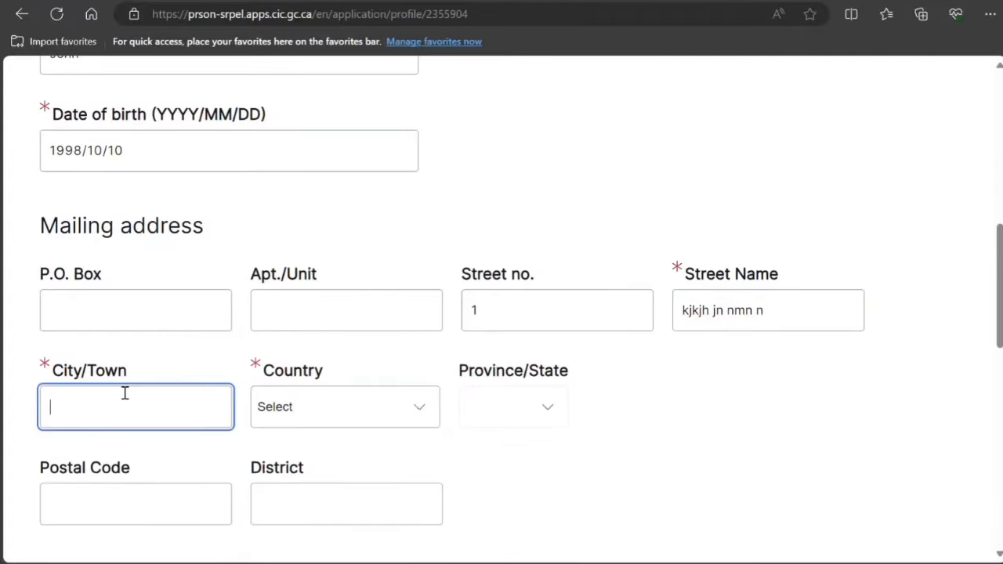
text(New Delhi)
key(Tab)
text(India)
key(Tab)
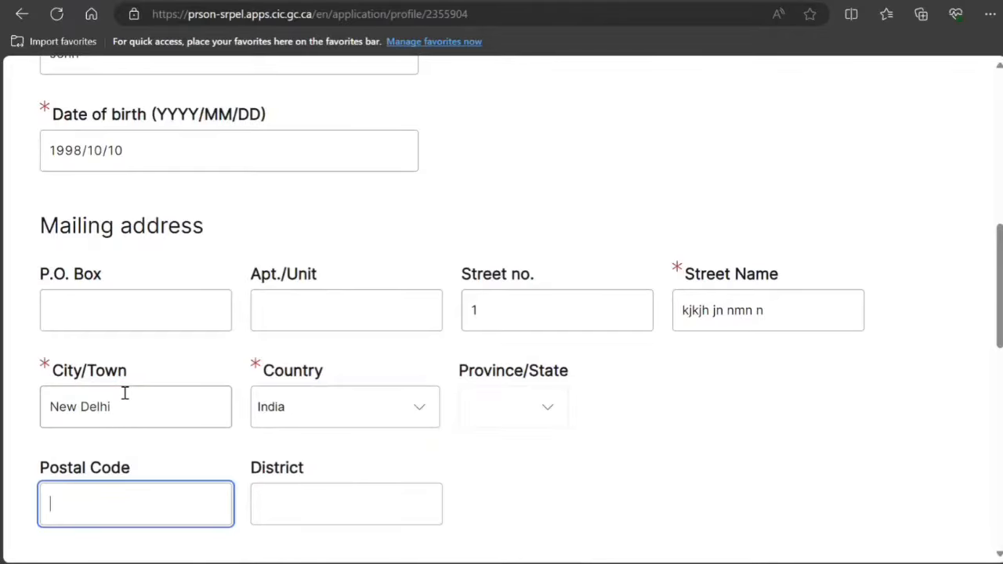
scroll(113, 394, down, 3)
text(090)
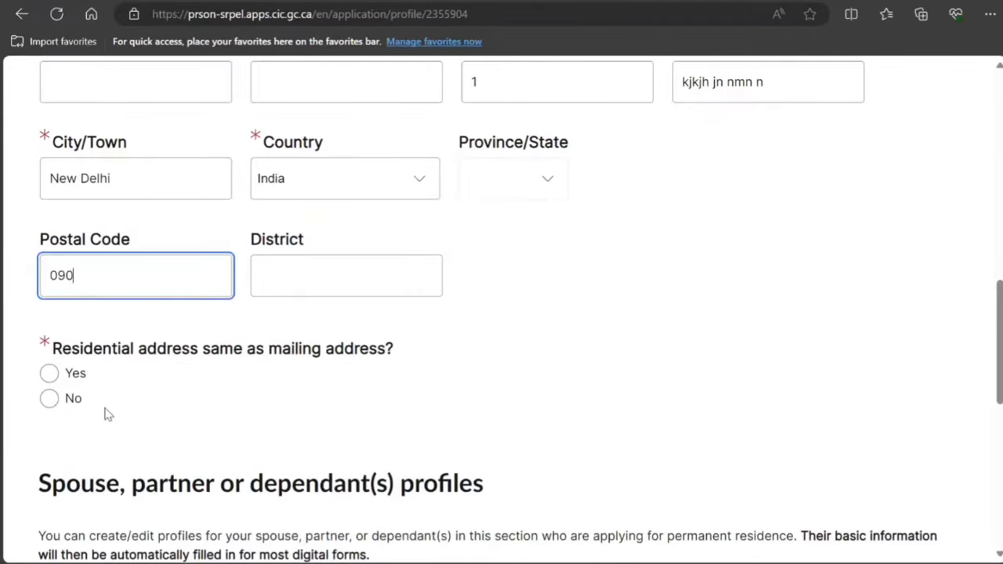
text(9090909)
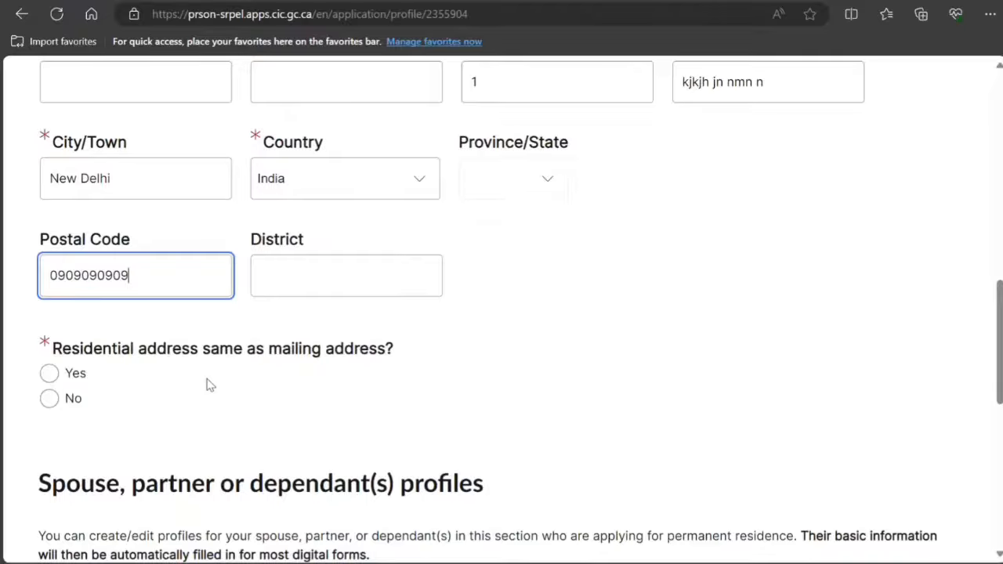
Step: Mark the residential address as the same as the mailing address, then save the profile without adding dependants and continue
click(49, 373)
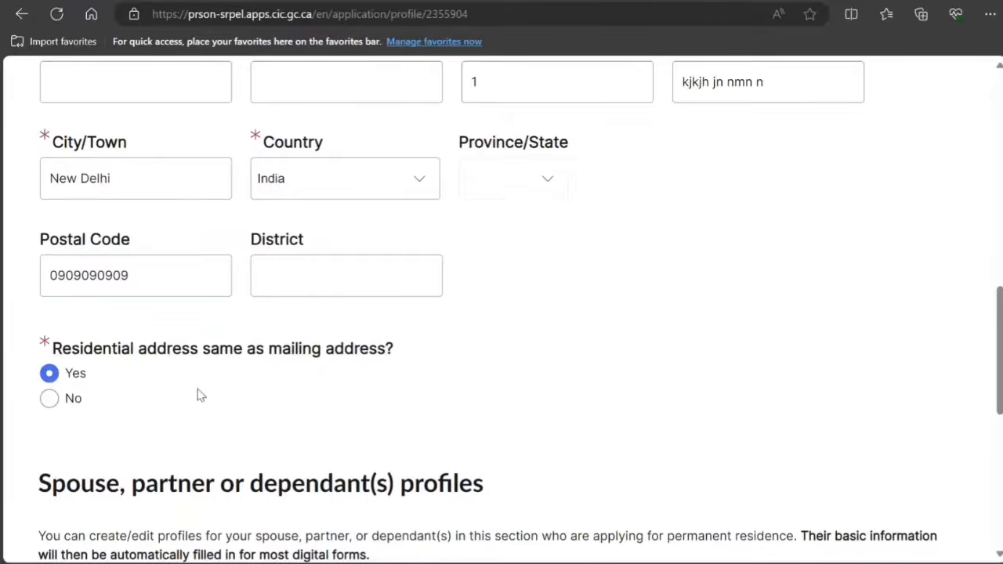
scroll(198, 394, down, 2)
scroll(197, 394, down, 2)
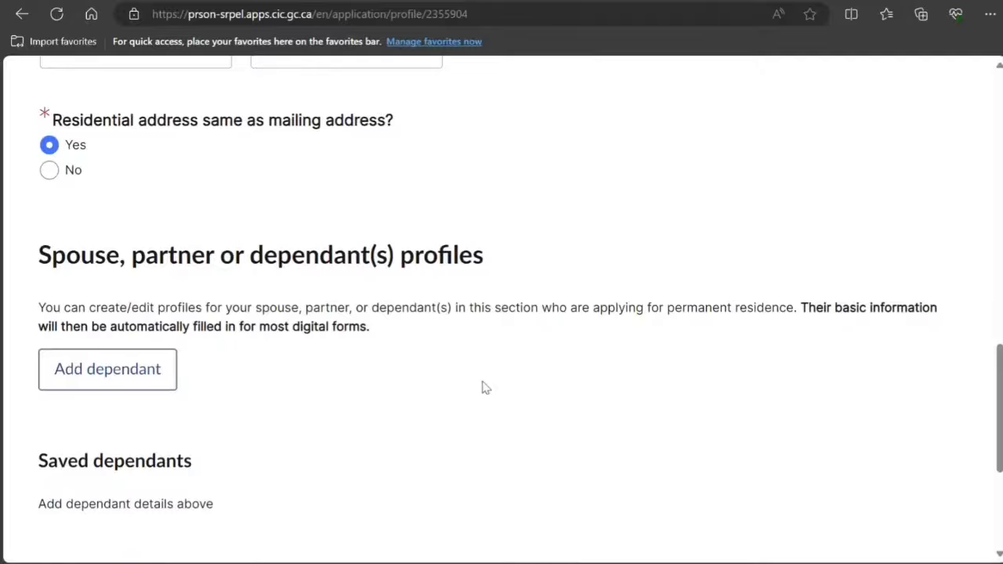
scroll(432, 420, down, 3)
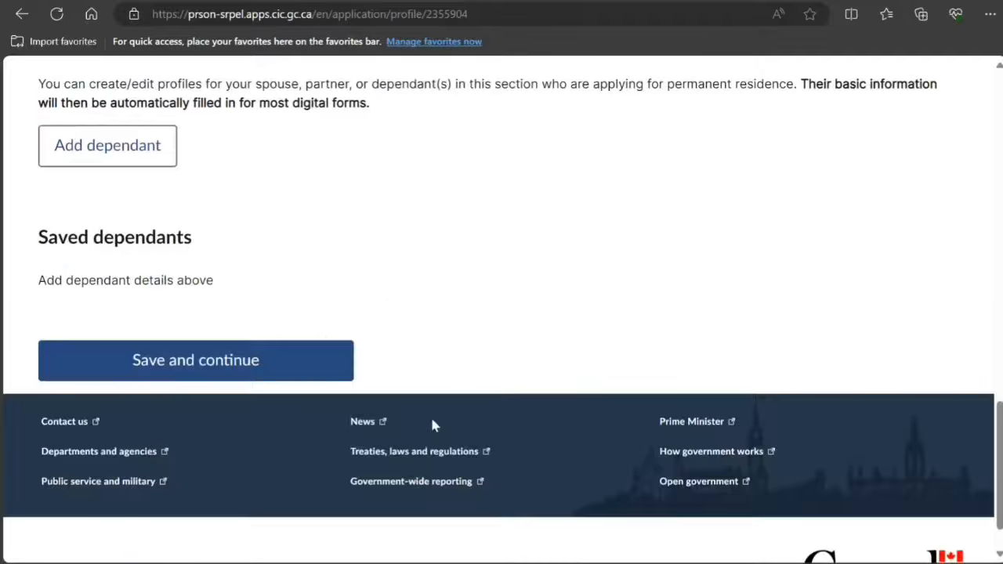
click(233, 358)
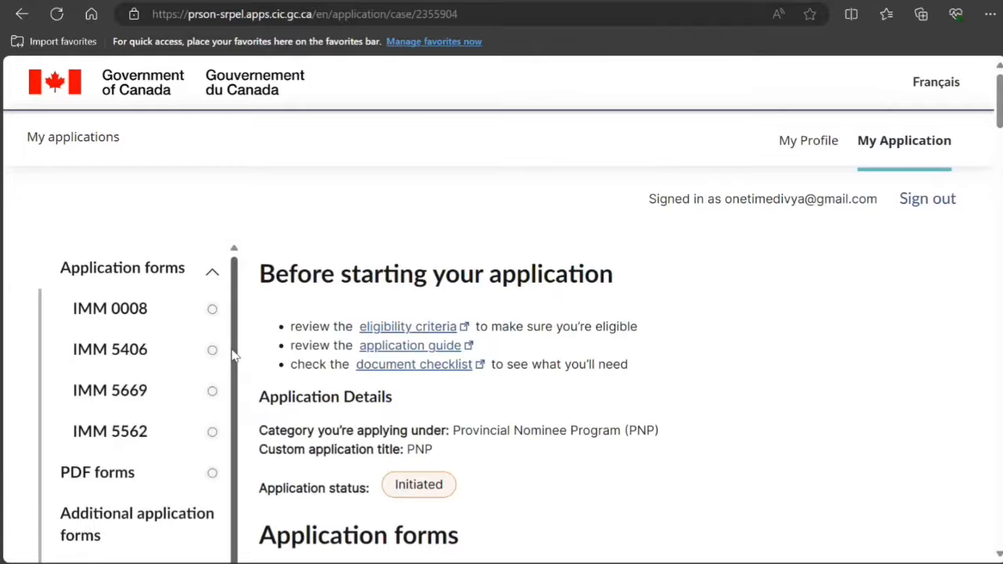
Step: Review the application details, the digital and PDF forms, and the Additional Application Forms section of the Provincial Nominee Program application
scroll(509, 172, down, 1)
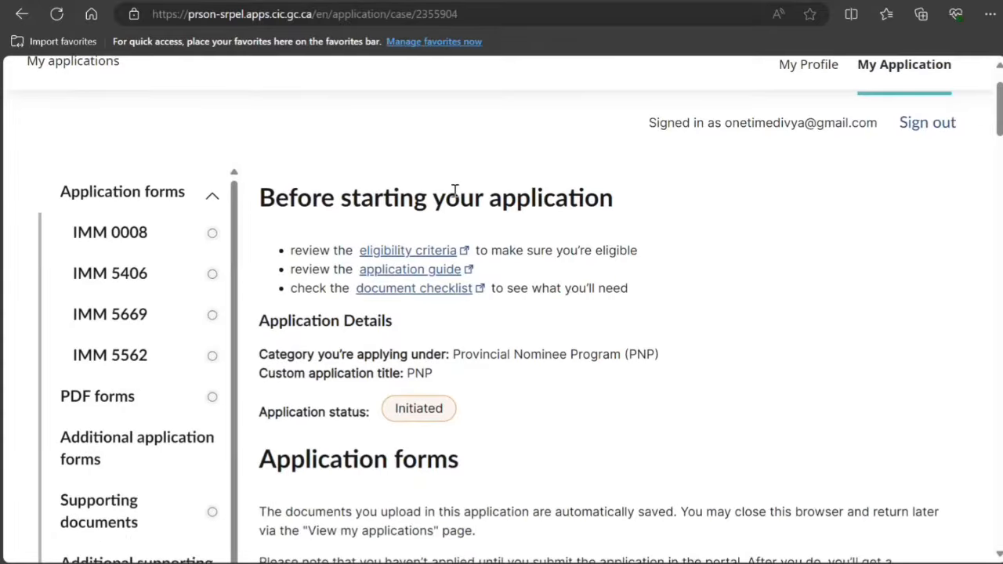
scroll(439, 185, down, 2)
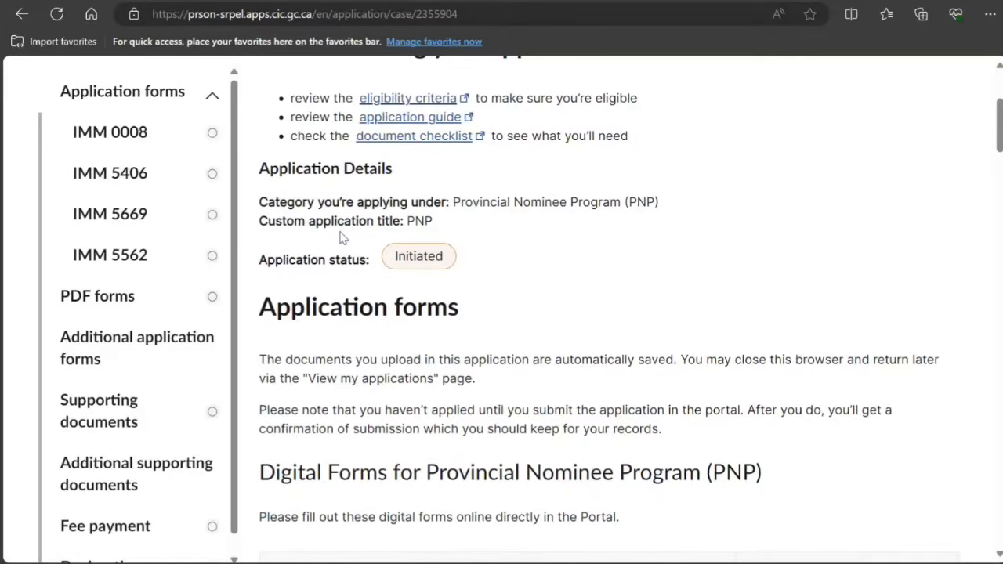
scroll(342, 237, down, 6)
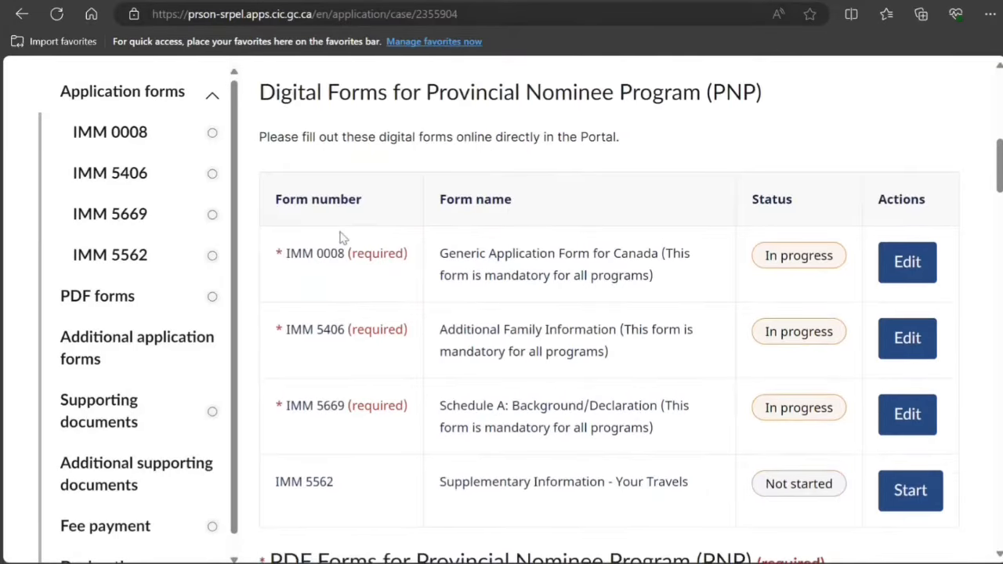
scroll(343, 238, up, 2)
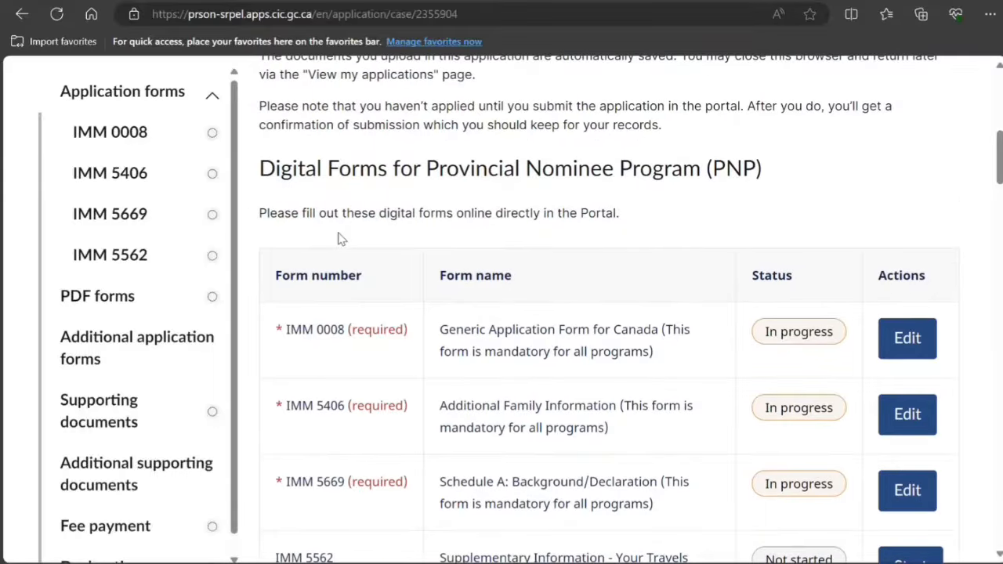
scroll(339, 235, down, 6)
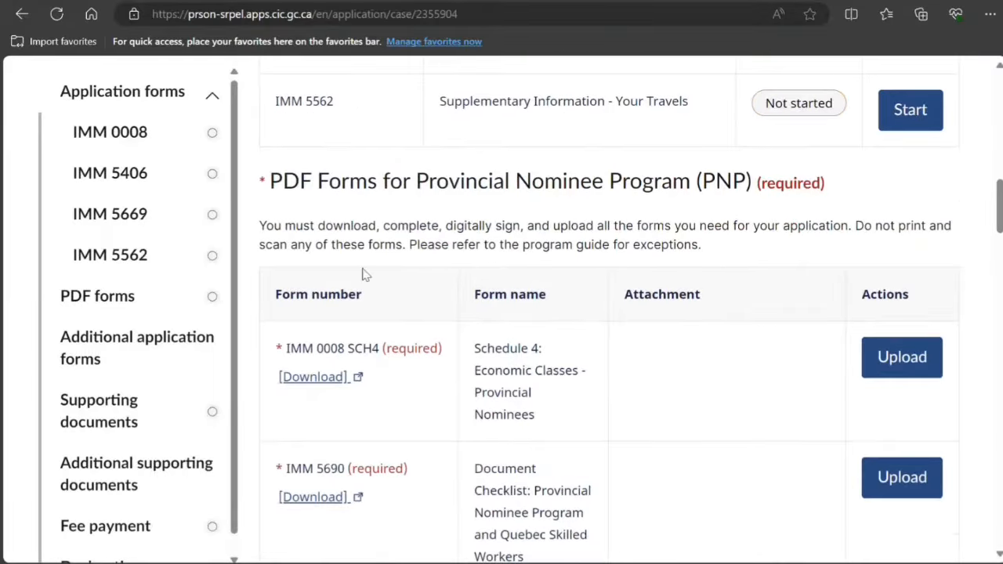
scroll(363, 274, down, 3)
scroll(362, 271, down, 3)
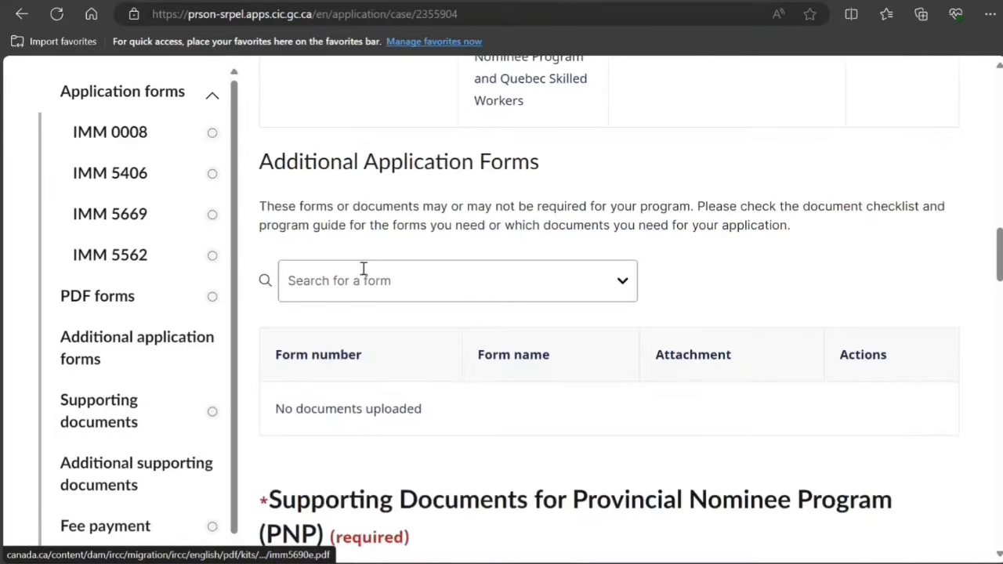
scroll(363, 269, up, 4)
scroll(362, 235, down, 5)
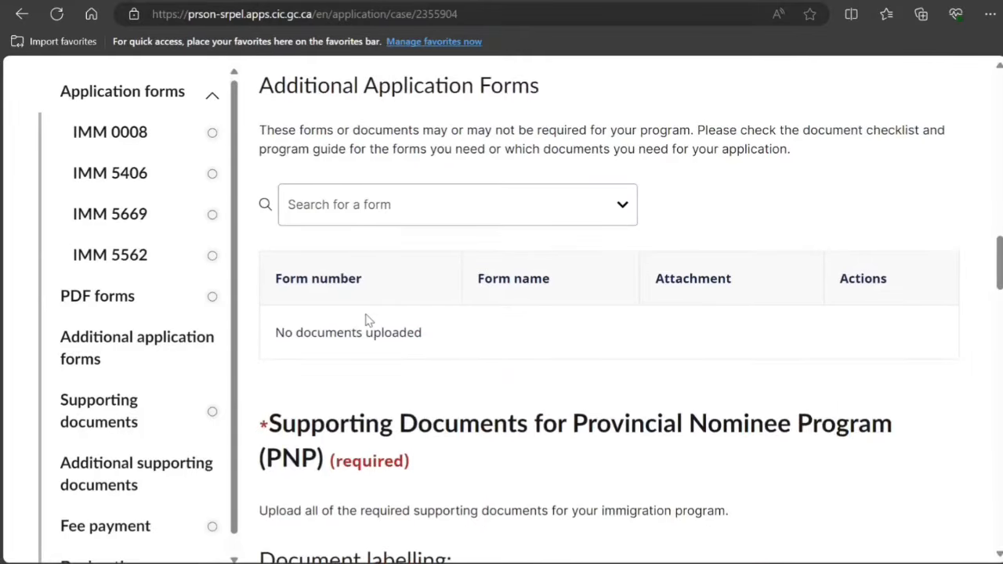
Step: Look through the required supporting documents, fee payment and declaration sections down to the application's submission area
scroll(367, 319, down, 8)
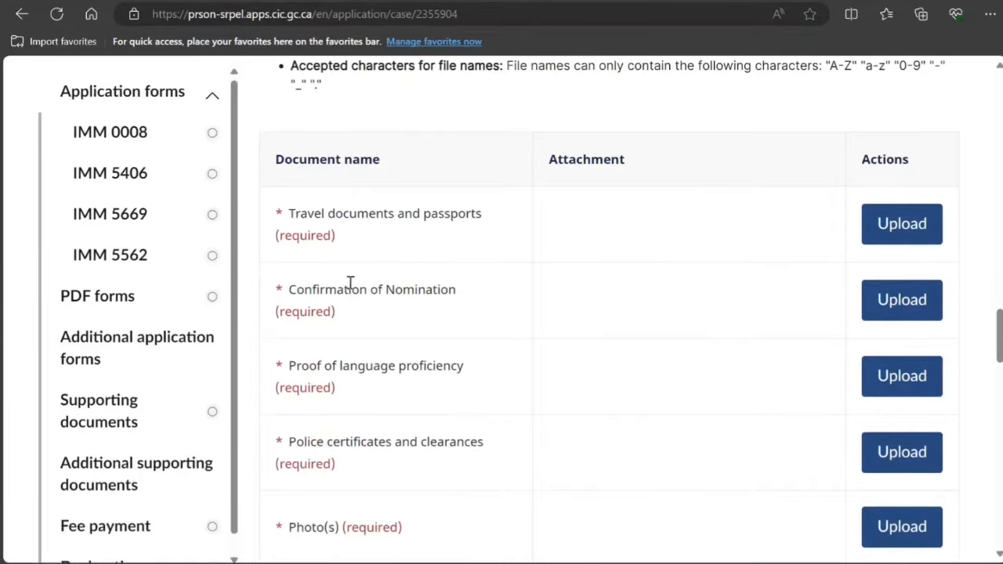
scroll(365, 468, down, 3)
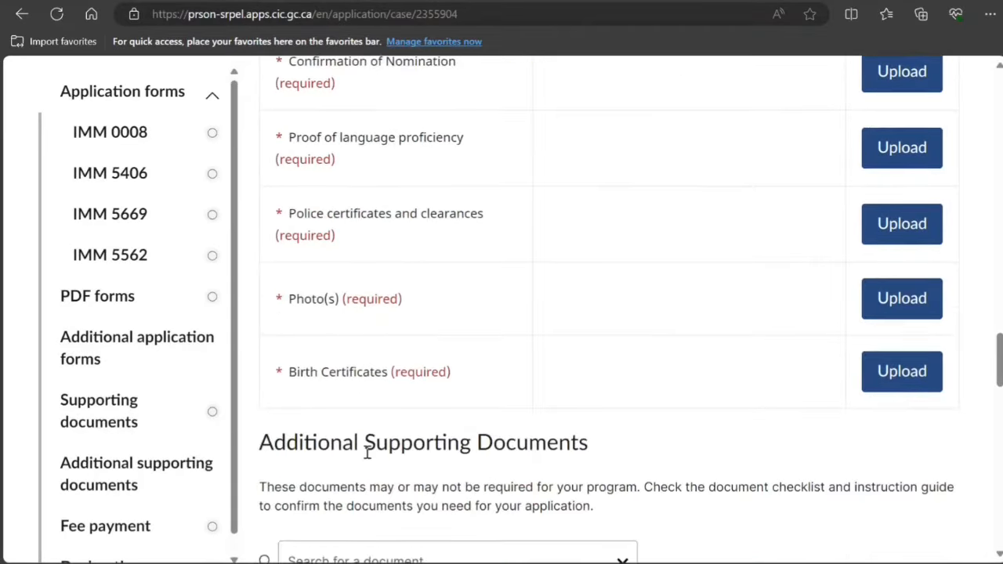
scroll(366, 447, down, 3)
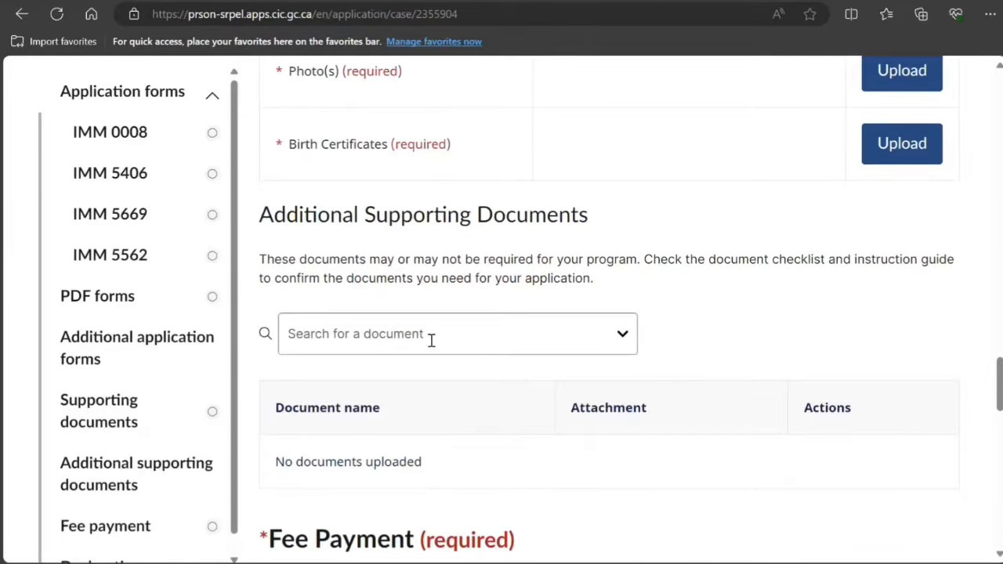
scroll(426, 376, down, 1)
scroll(428, 379, up, 1)
scroll(428, 379, down, 4)
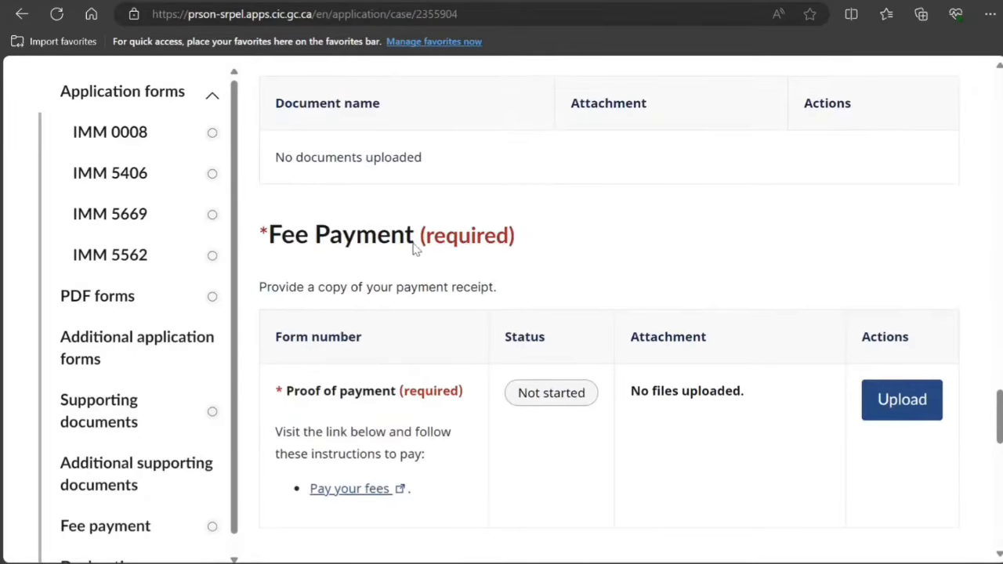
scroll(414, 208, up, 6)
scroll(481, 459, down, 11)
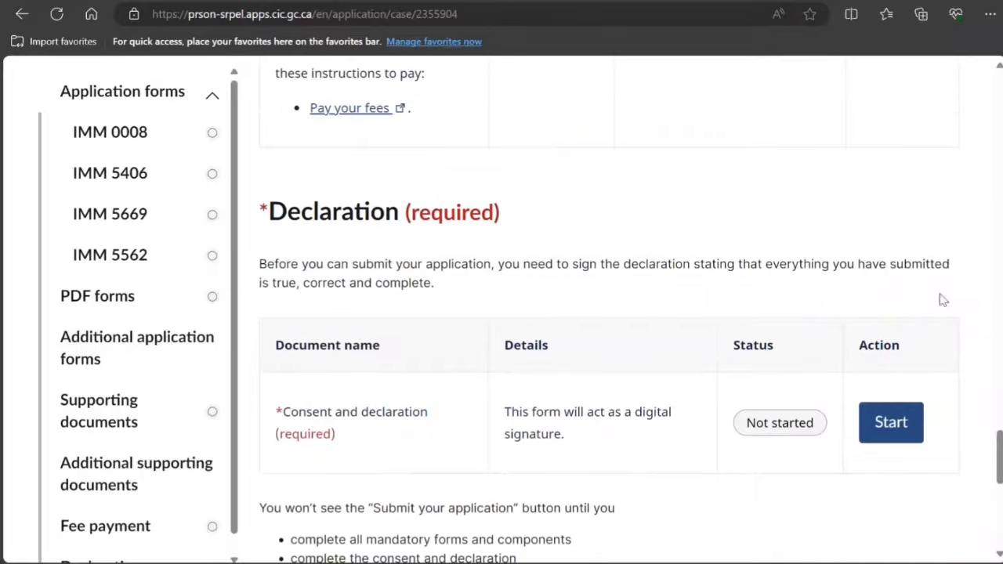
scroll(736, 303, down, 3)
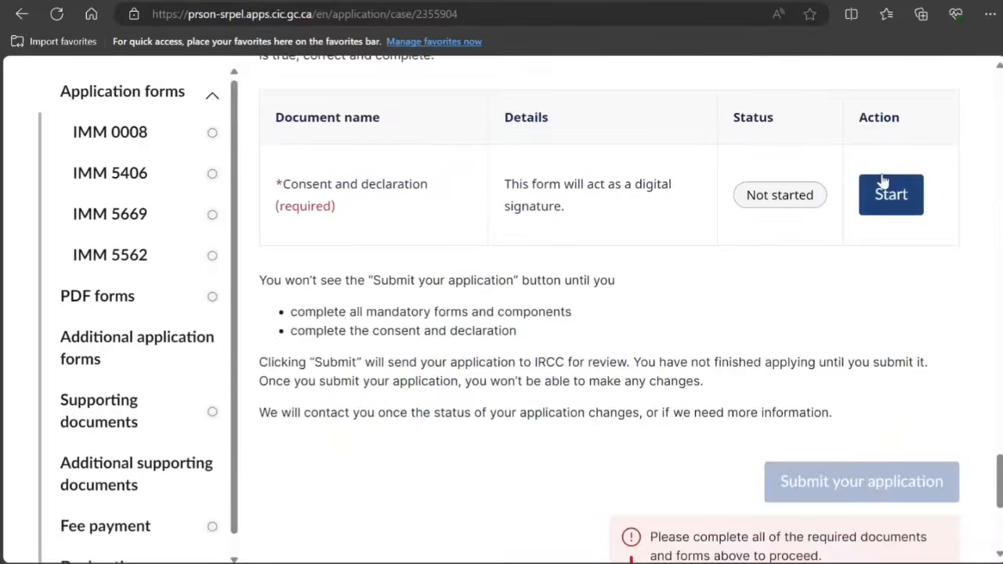
scroll(703, 311, down, 3)
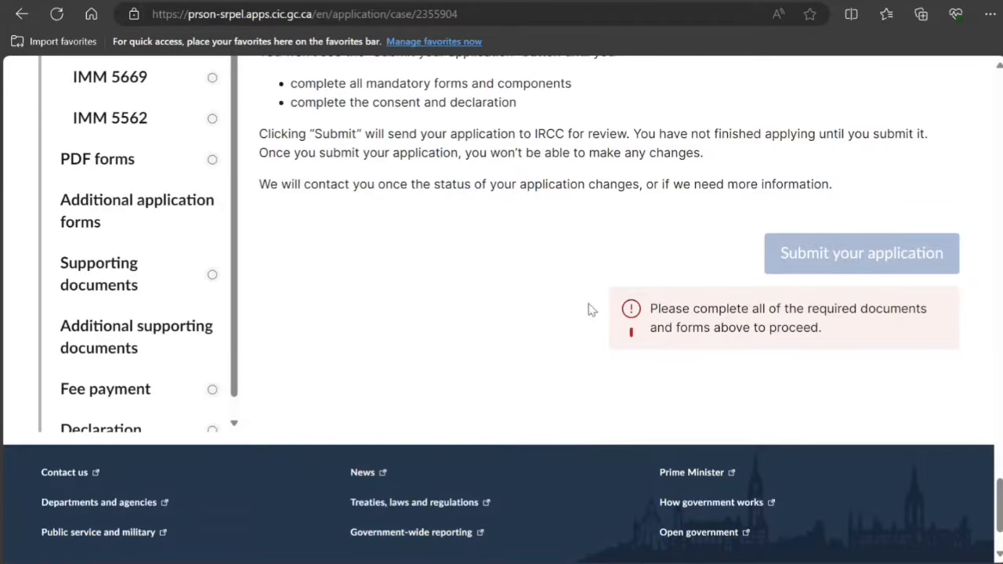
Step: Examine the document labelling rules together with the list of required supporting documents
scroll(589, 309, up, 15)
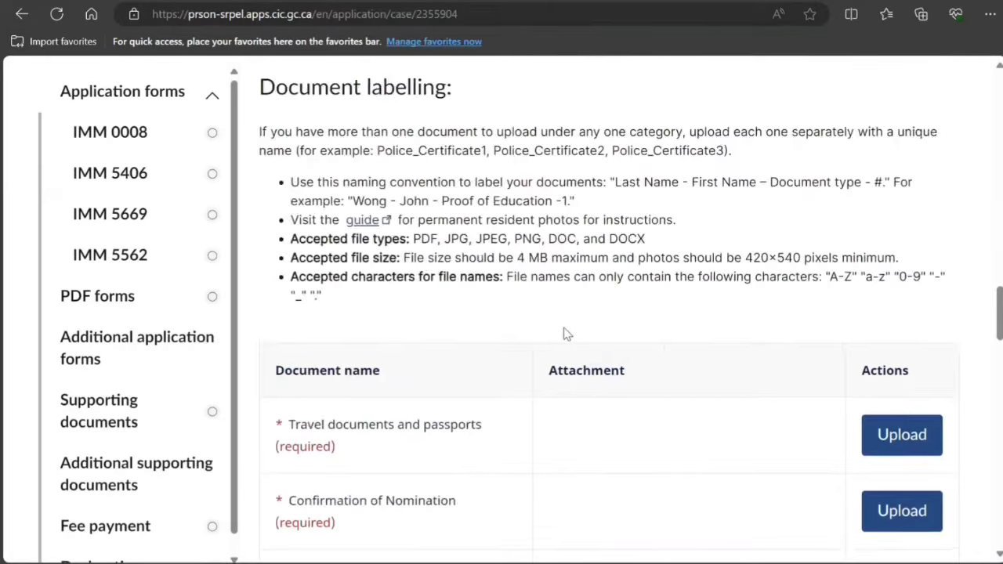
scroll(568, 333, up, 5)
scroll(567, 333, down, 9)
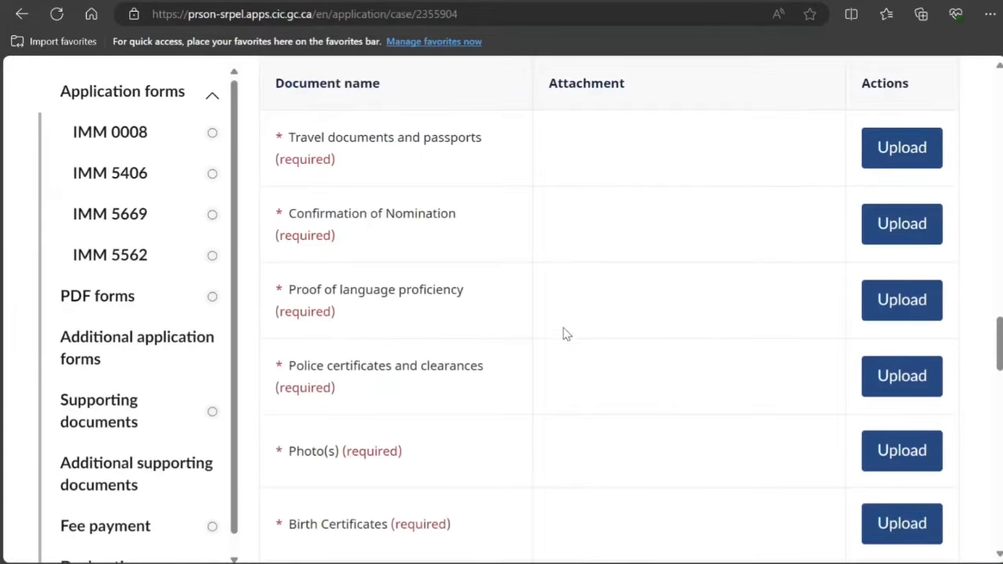
scroll(567, 334, up, 1)
scroll(567, 333, up, 5)
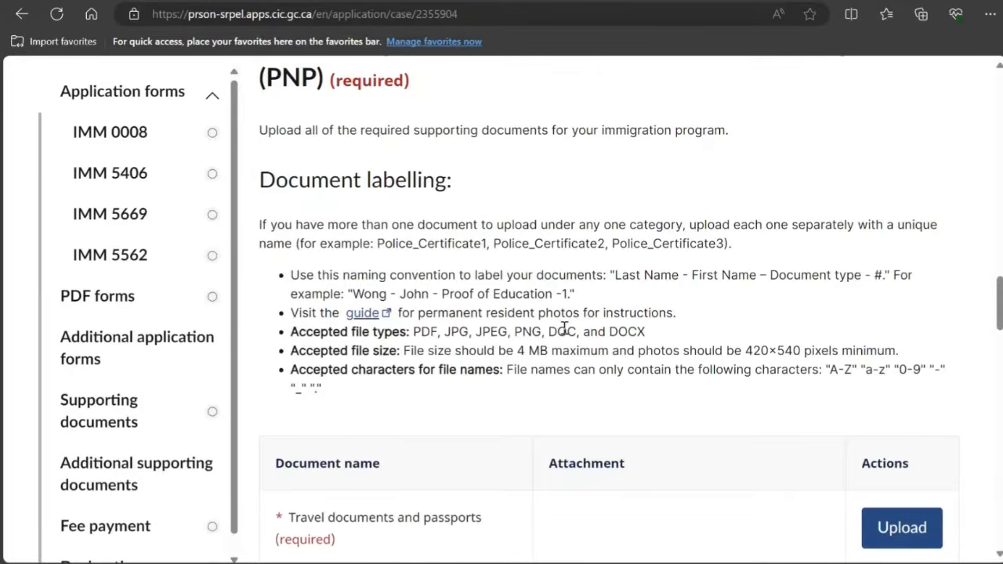
scroll(565, 329, up, 3)
scroll(560, 336, down, 6)
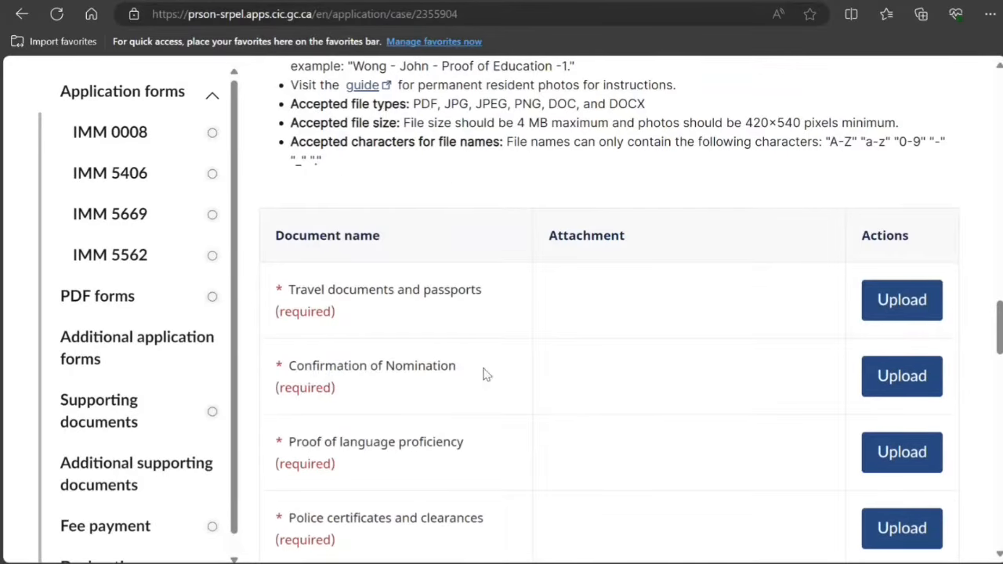
Step: Compare the required supporting documents with the Additional Supporting Documents and Fee Payment sections
scroll(486, 384, down, 7)
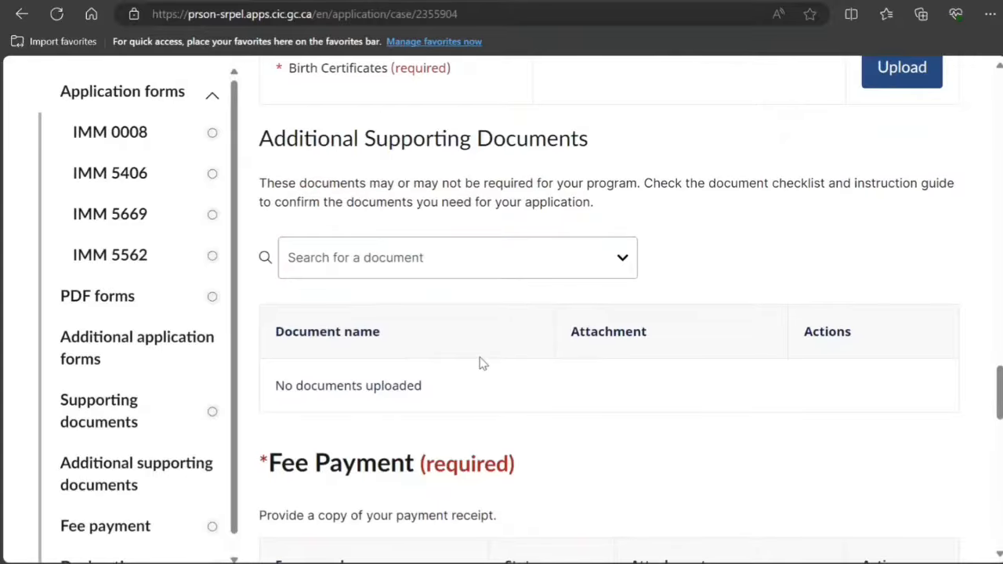
scroll(482, 362, down, 3)
scroll(482, 362, down, 3)
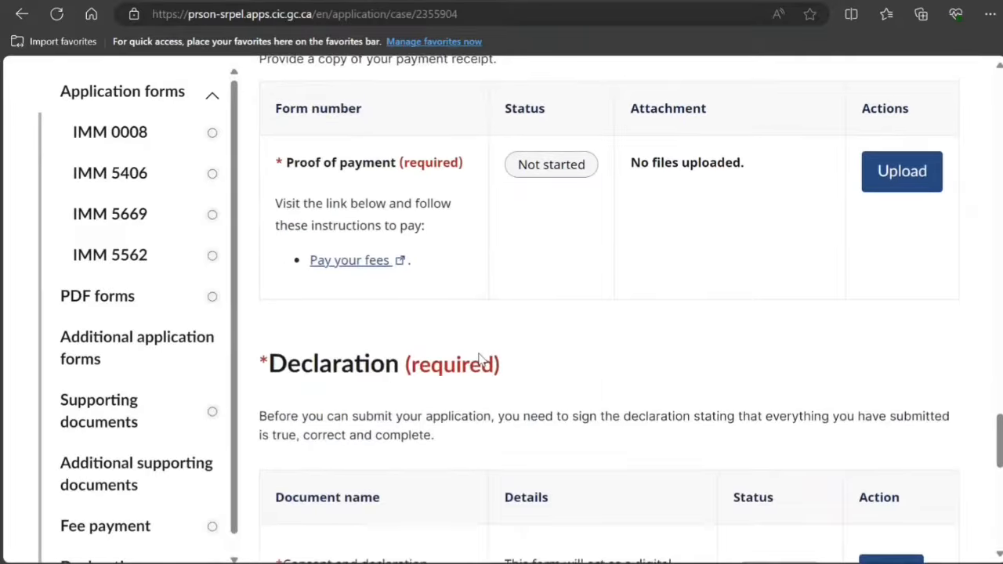
scroll(482, 360, up, 6)
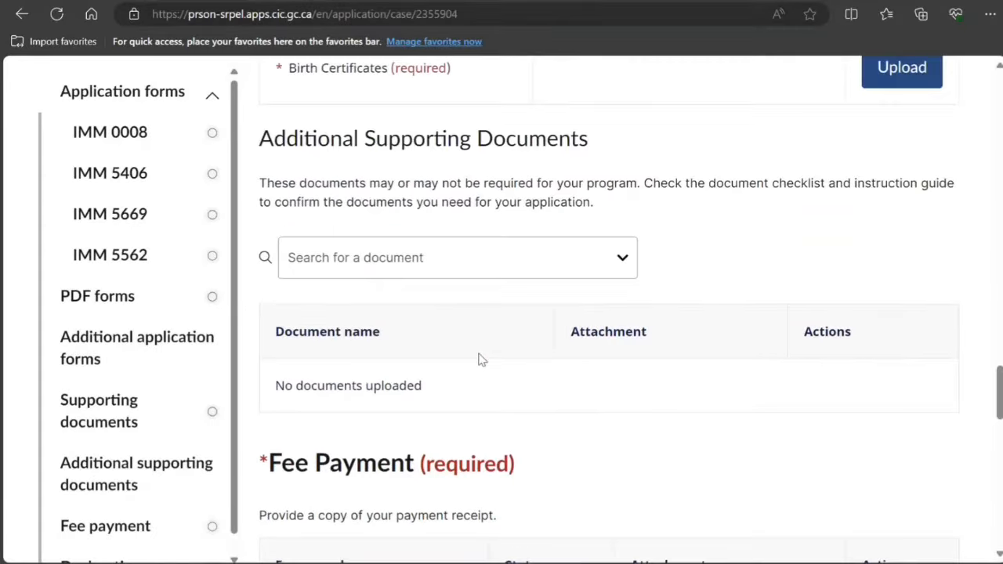
scroll(482, 360, up, 3)
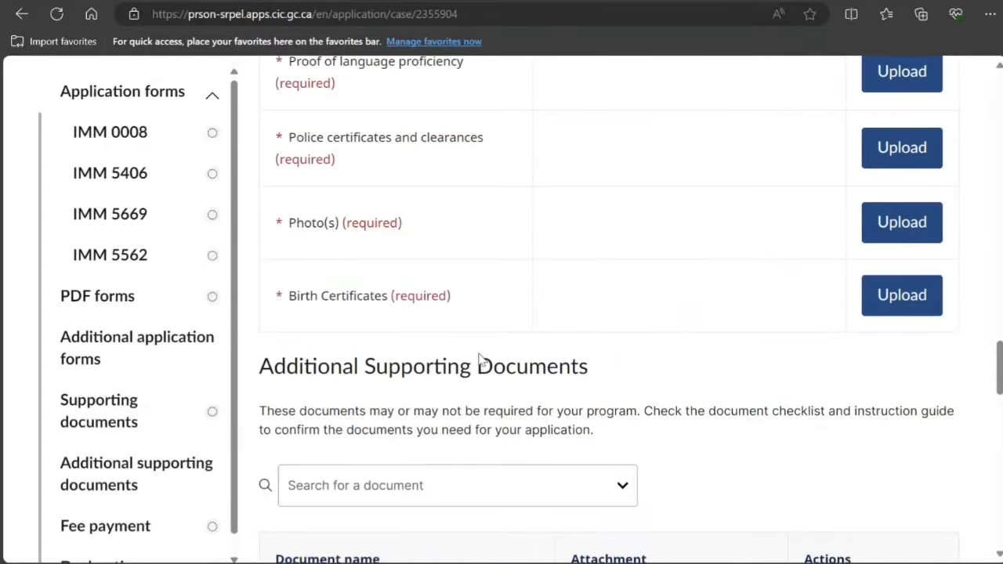
scroll(482, 360, up, 9)
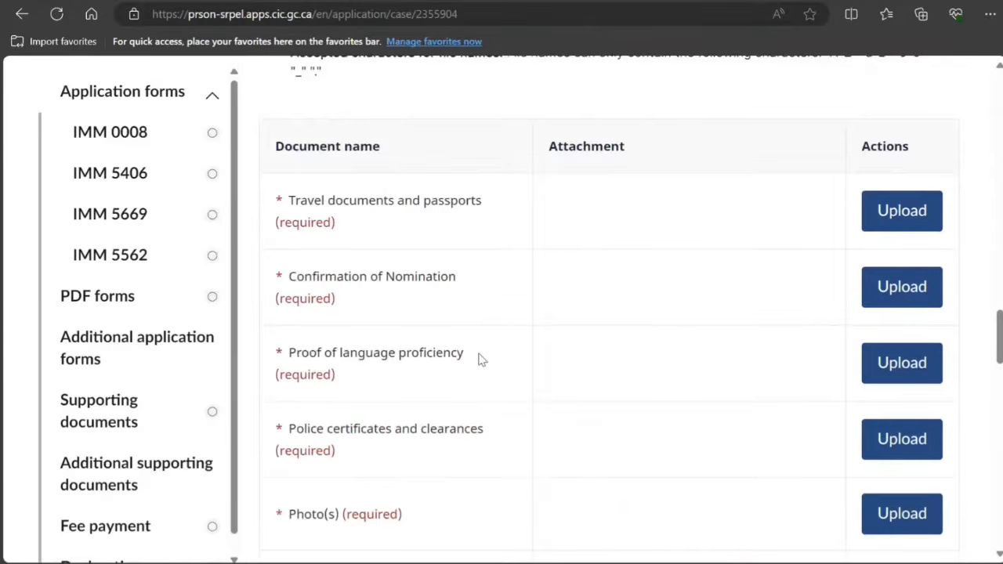
scroll(481, 359, down, 6)
scroll(482, 360, down, 6)
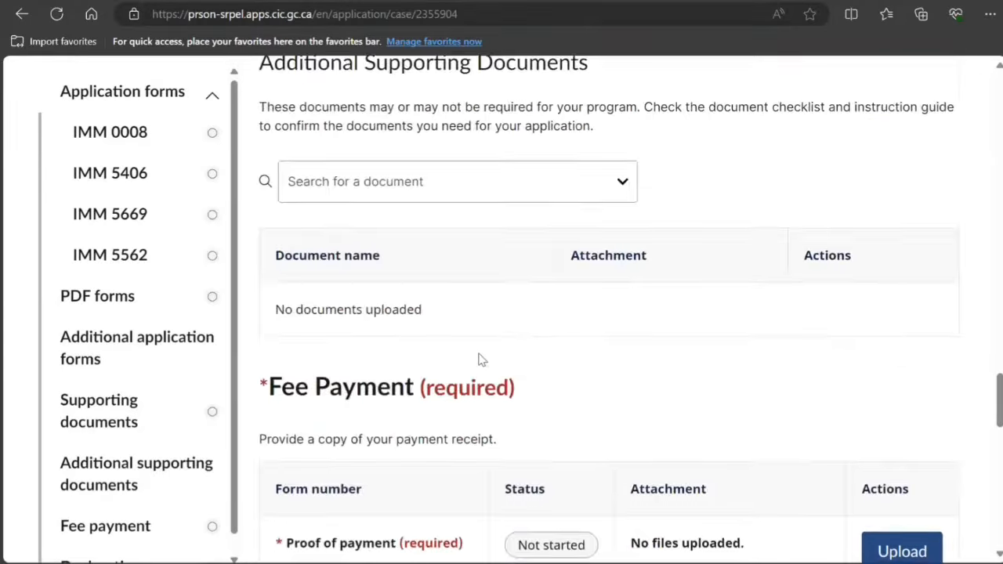
scroll(482, 360, up, 7)
scroll(482, 359, up, 5)
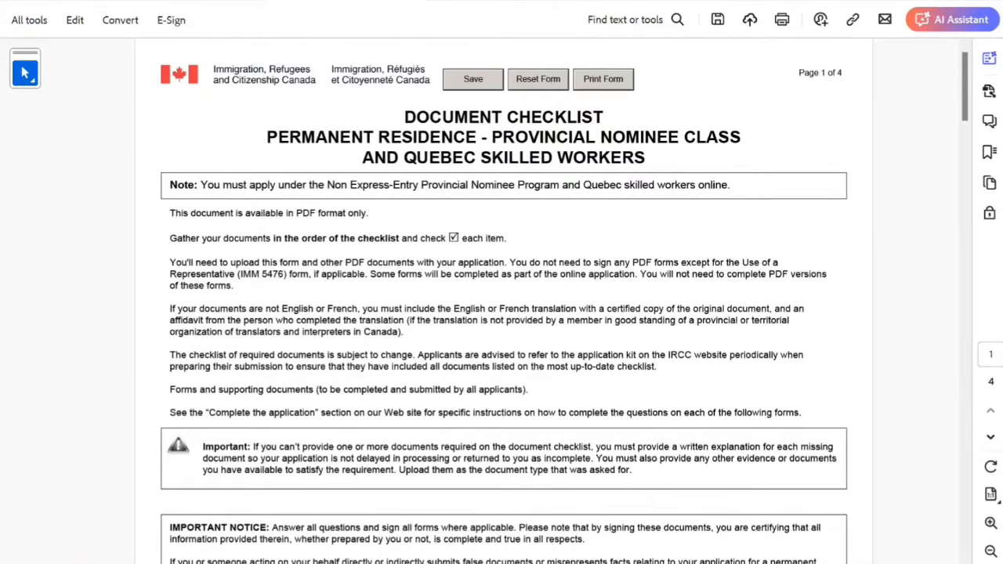
Step: In the IMM 5690 document checklist PDF, highlight the note about applying online under the Non Express-Entry program and read the first page's notices
drag(278, 185, 636, 184)
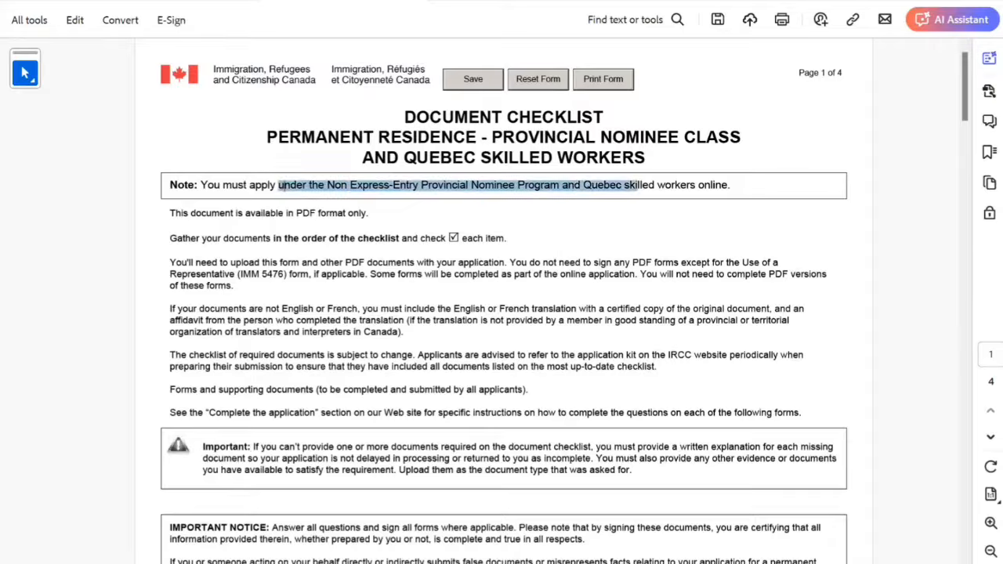
click(636, 185)
drag(249, 185, 715, 184)
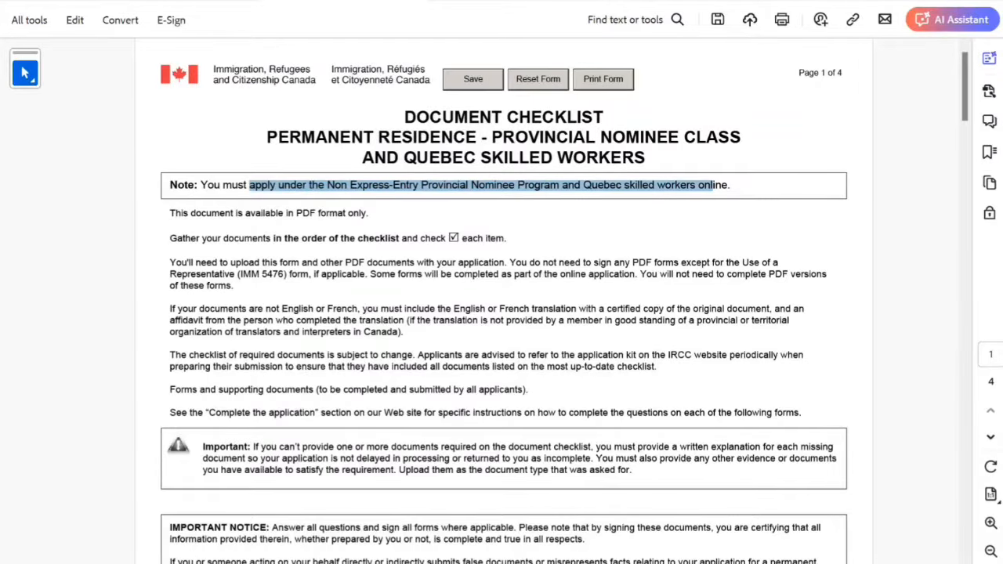
scroll(564, 302, down, 1)
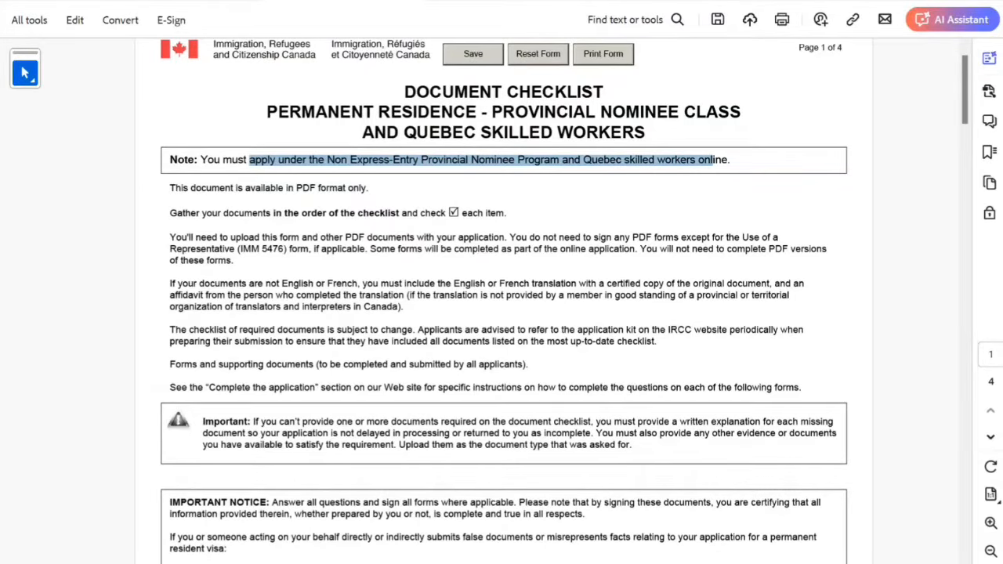
scroll(564, 301, down, 1)
scroll(501, 302, down, 10)
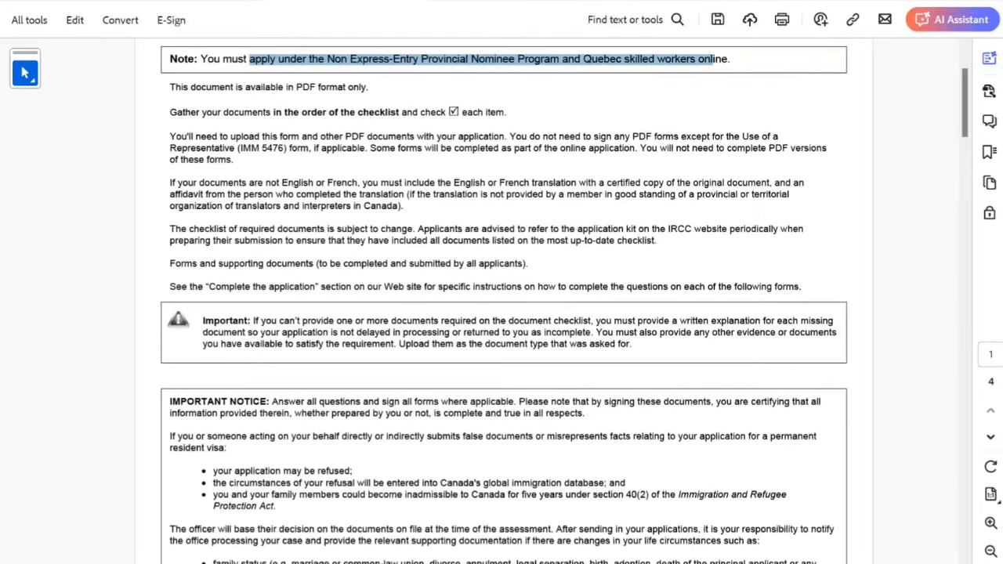
scroll(502, 301, down, 9)
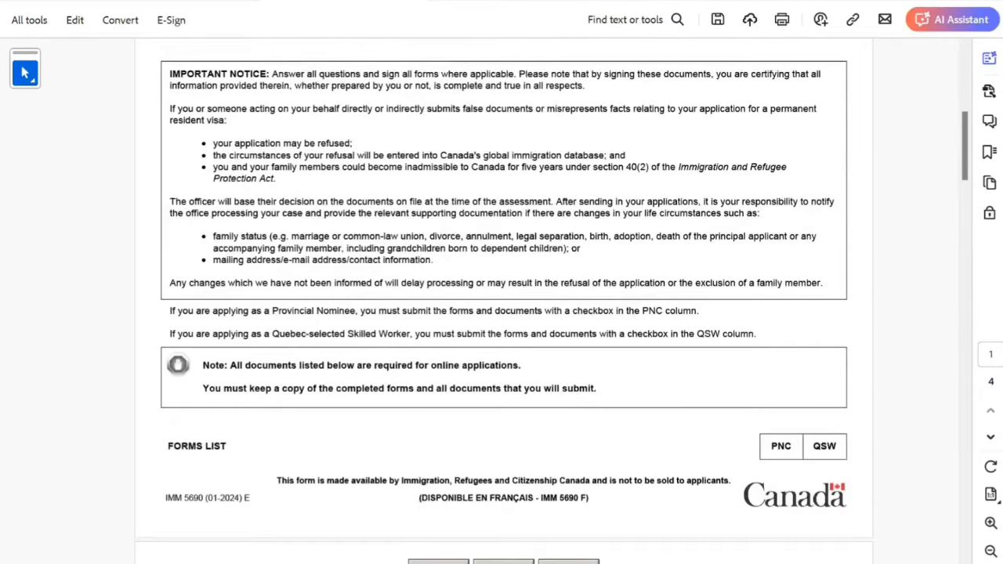
Step: Tick the PNC boxes for the Generic Application Form (IMM 0008) and Schedule A: Background/Declaration (IMM 5669) in the checklist's forms list
scroll(502, 300, down, 6)
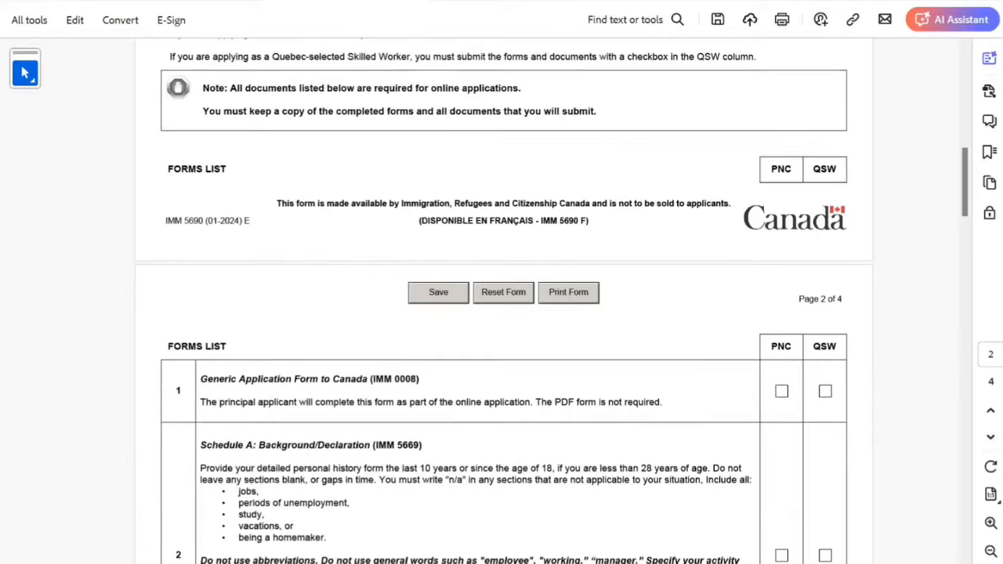
scroll(502, 301, down, 5)
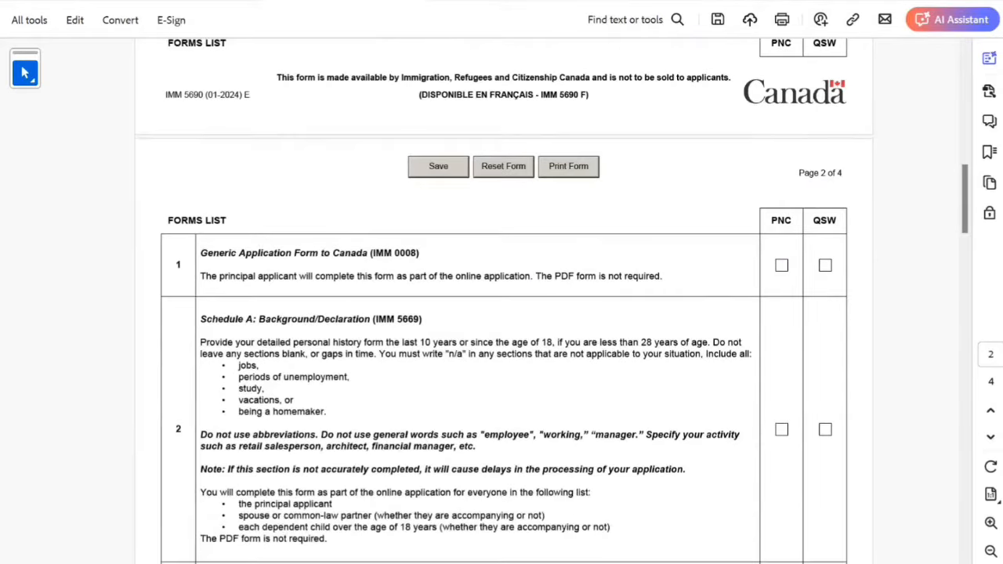
scroll(502, 301, down, 3)
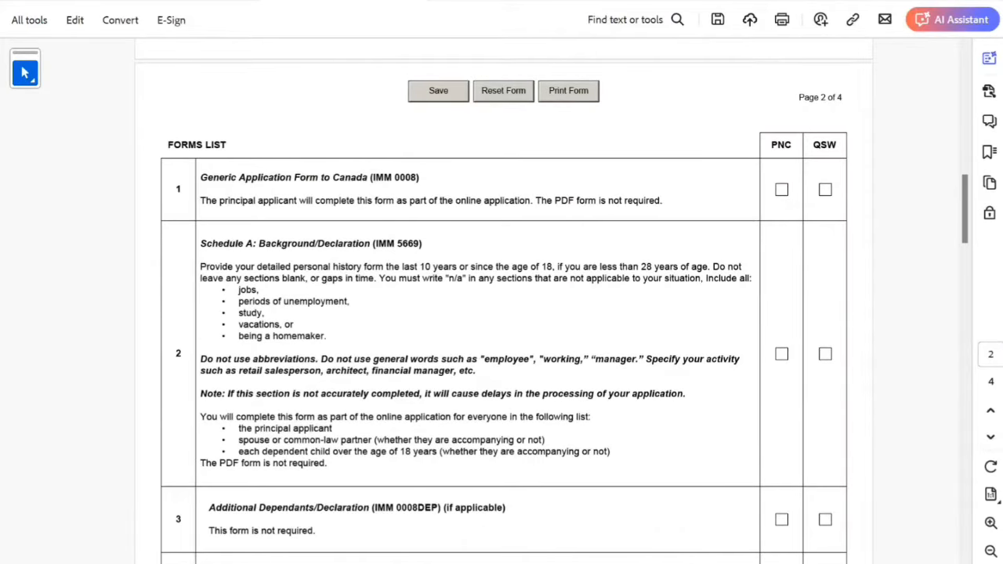
click(781, 190)
scroll(502, 302, down, 2)
click(781, 304)
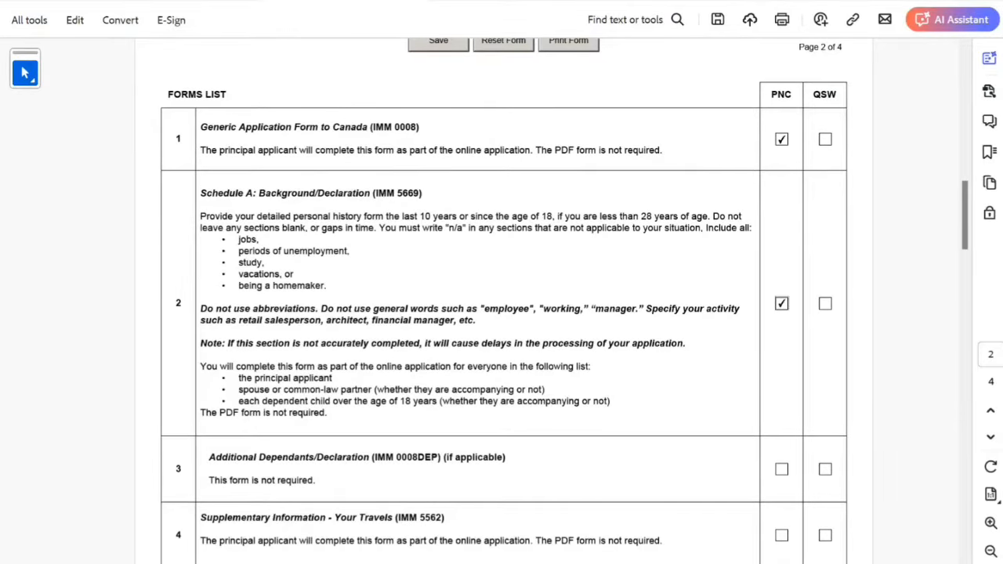
Step: Mark Supplementary Information - Your Travels (IMM 5562) and the Schedule 4/4A Economic Classes item as included in the PNC column
scroll(501, 313, down, 2)
scroll(501, 313, down, 2)
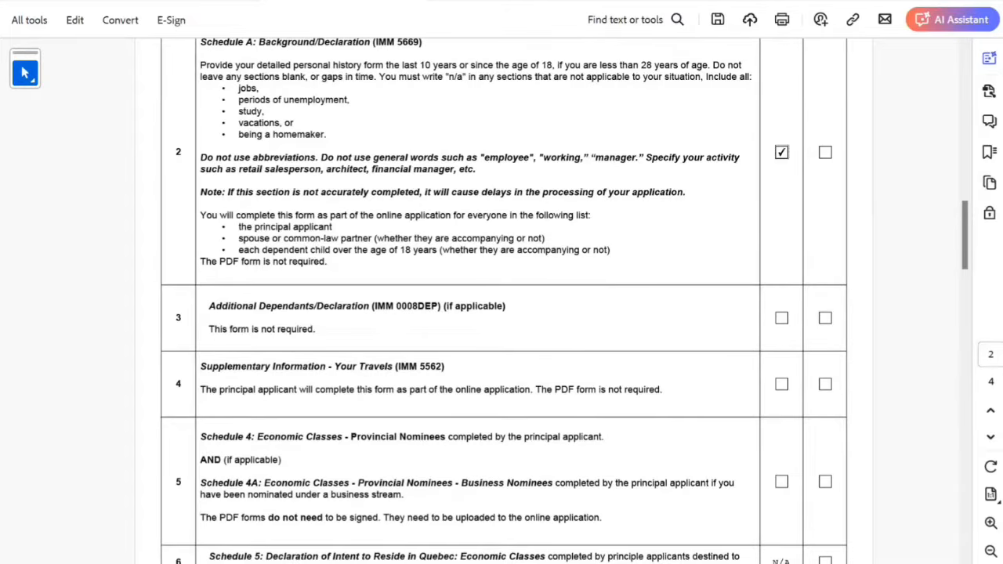
scroll(501, 314, down, 1)
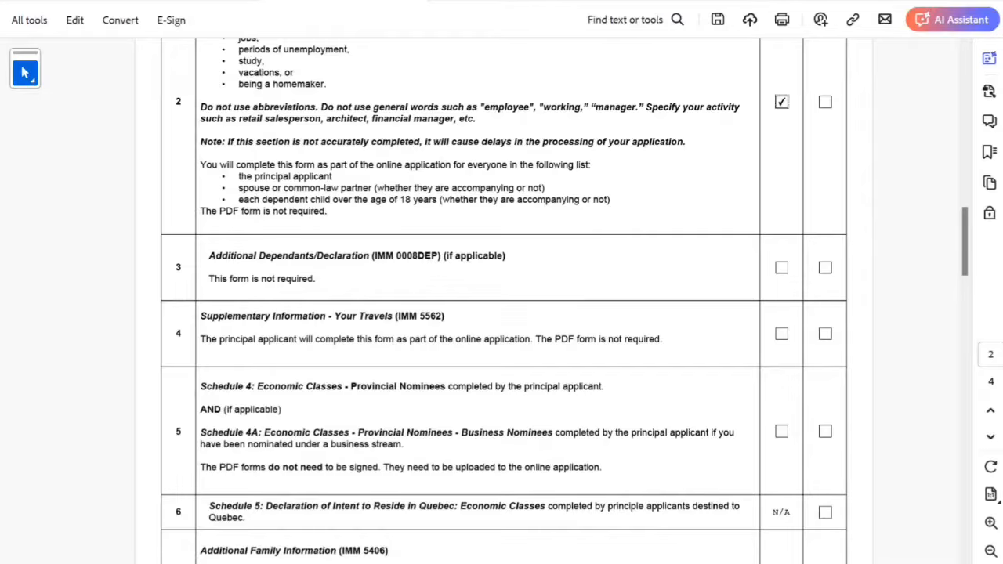
scroll(502, 313, down, 1)
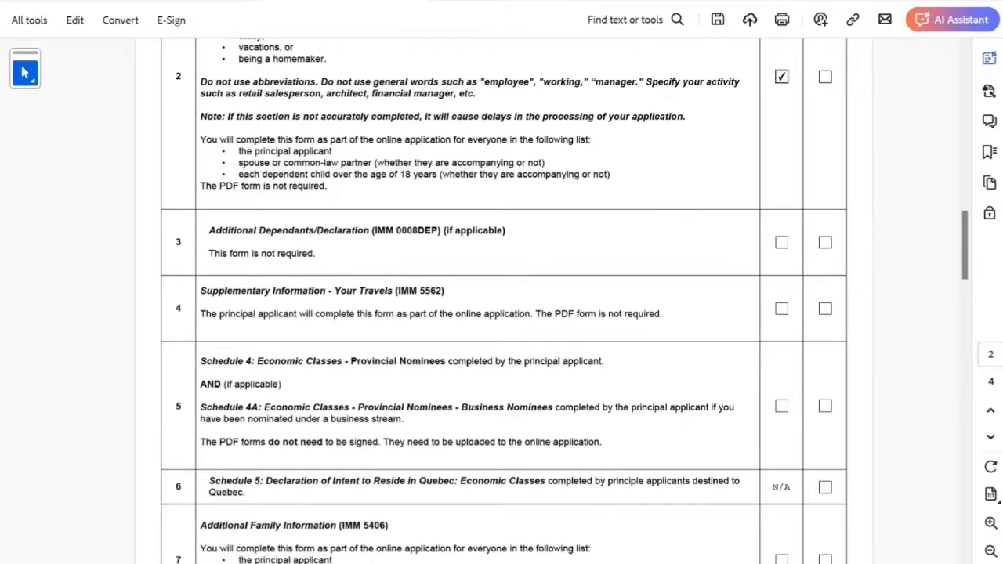
click(781, 309)
scroll(781, 309, down, 3)
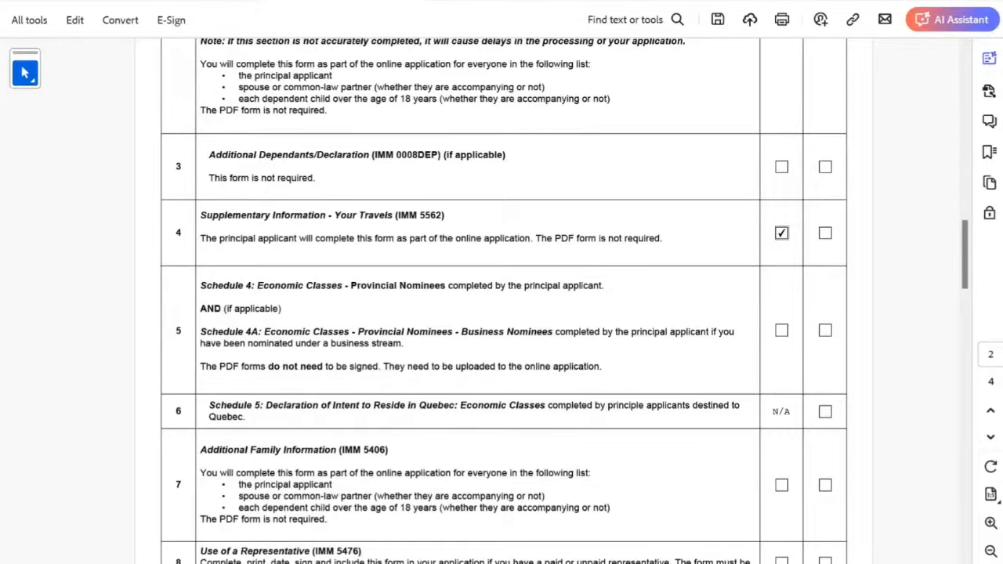
click(781, 330)
Step: Tick the PNC box for Additional Family Information (IMM 5406), item 7 of the forms list
scroll(503, 297, down, 1)
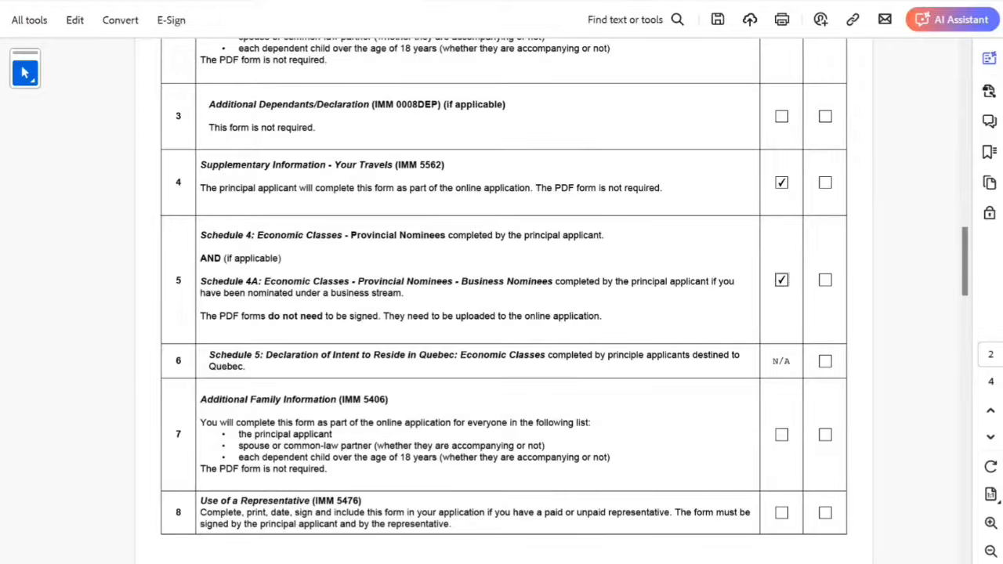
scroll(504, 298, down, 2)
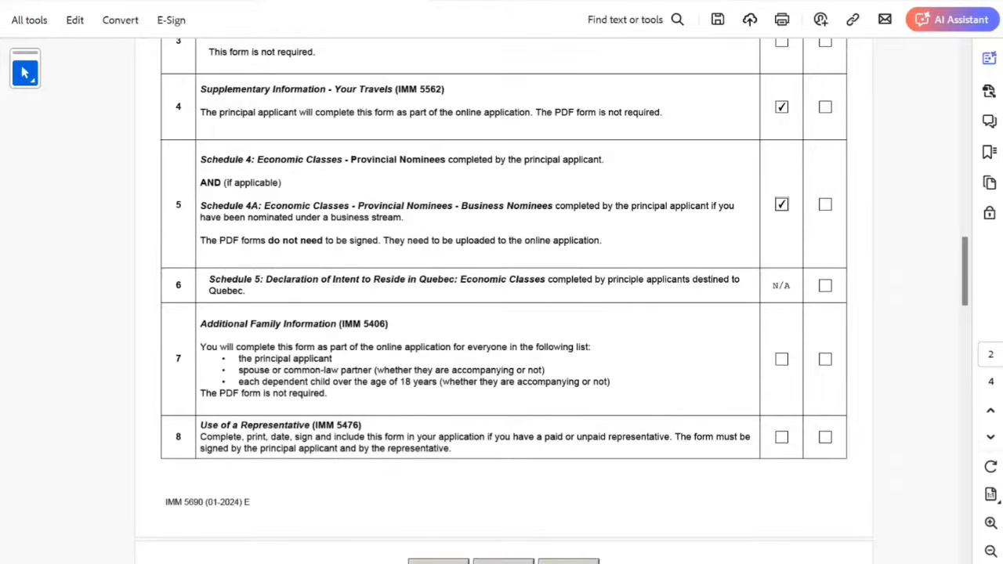
scroll(504, 297, down, 1)
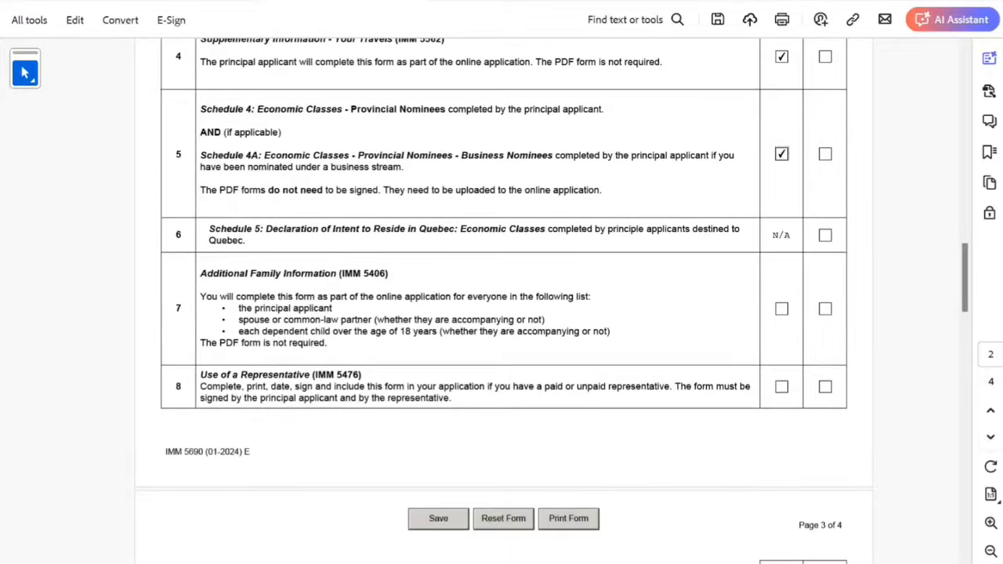
click(781, 308)
Step: Leave Use of a Representative unticked and tick the PNC box for Travel documents and passports on page 3
scroll(781, 308, down, 1)
scroll(552, 301, down, 1)
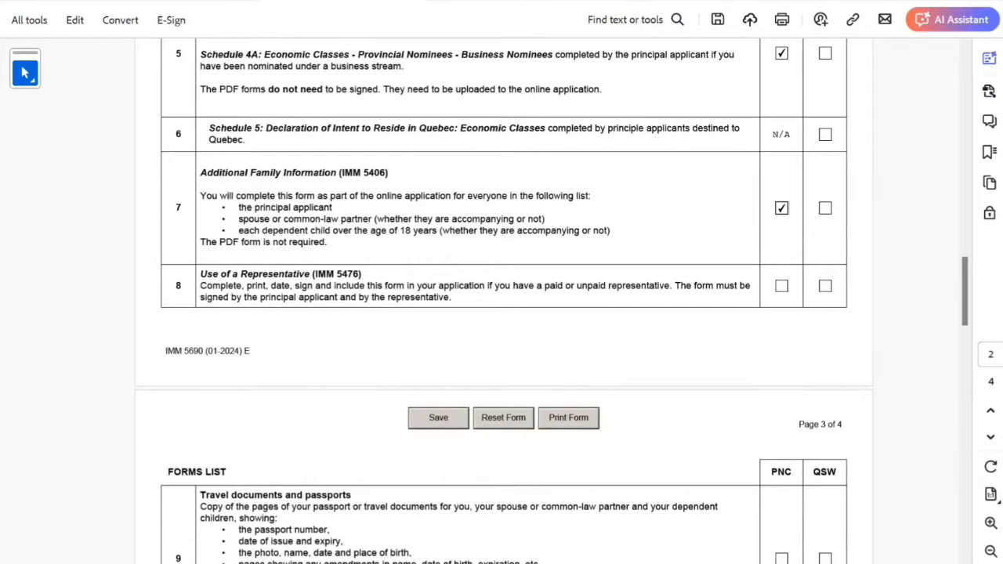
scroll(504, 302, down, 3)
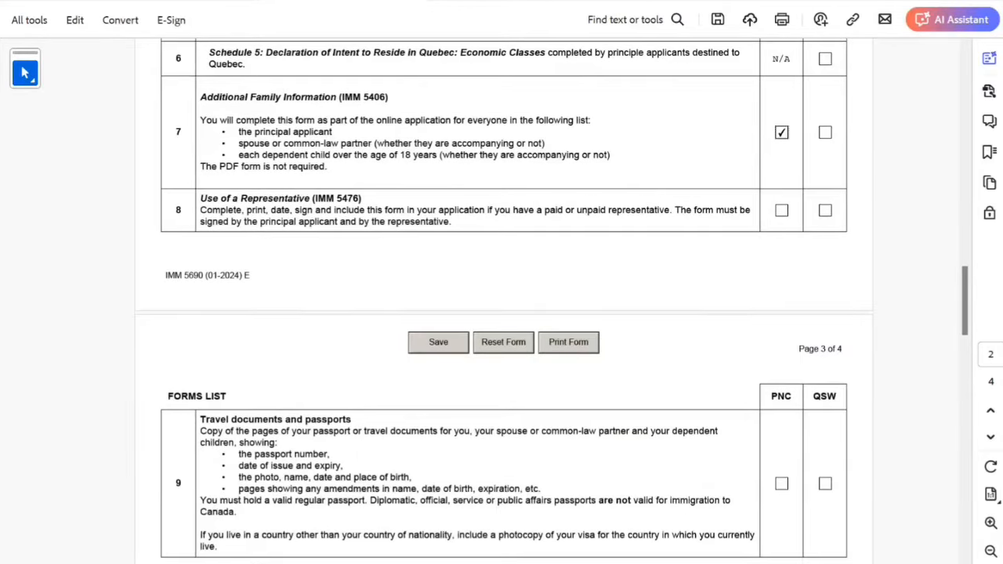
scroll(503, 302, down, 1)
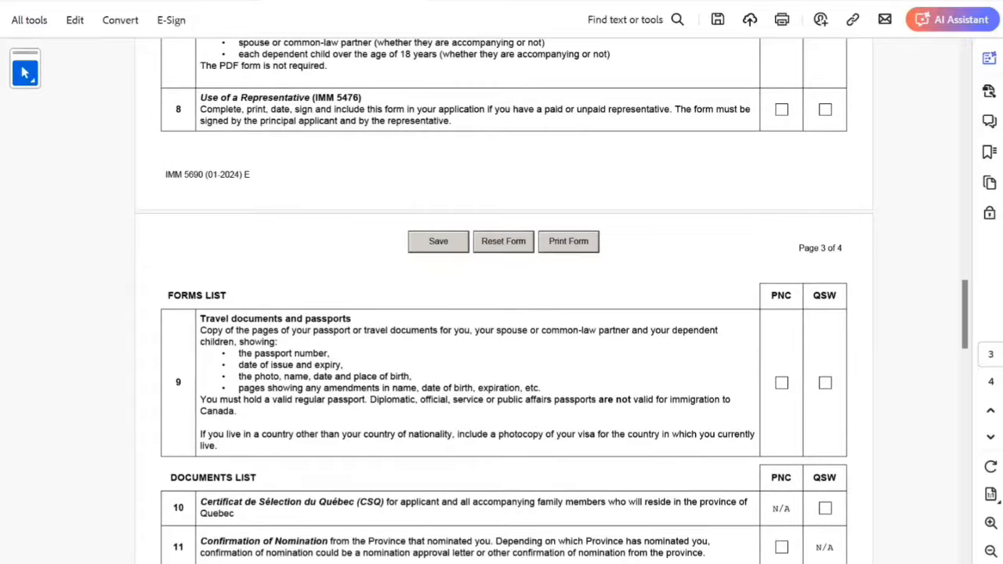
scroll(504, 303, down, 1)
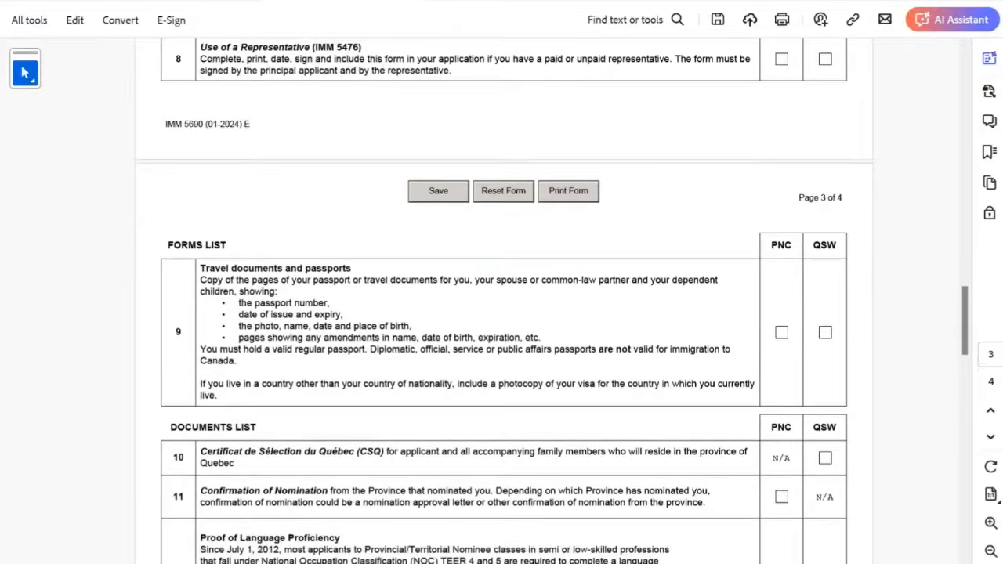
click(781, 332)
Step: Tick the PNC boxes for Confirmation of Nomination and Proof of Language Proficiency in the documents list
scroll(503, 302, down, 5)
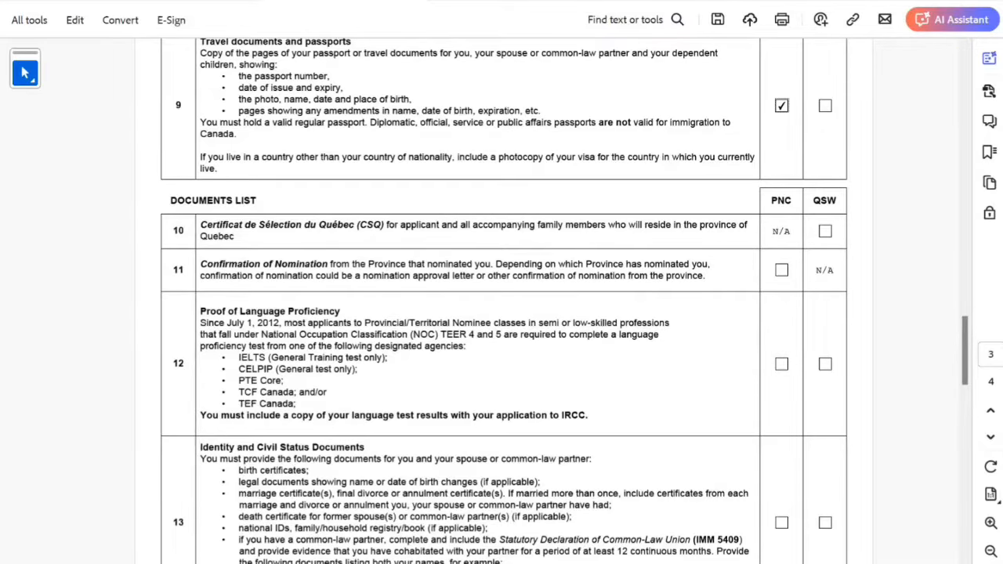
click(781, 270)
scroll(504, 302, down, 1)
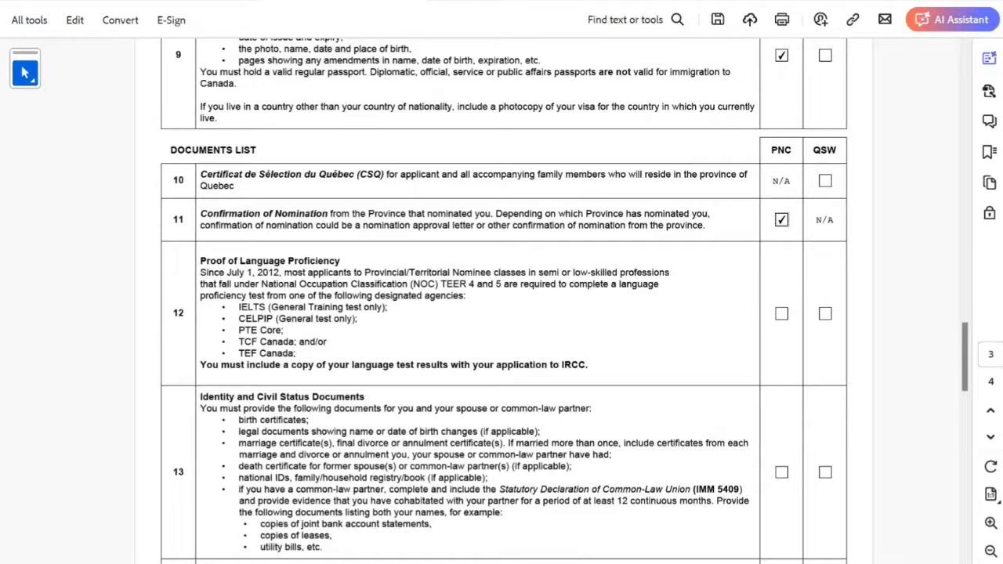
click(781, 313)
Step: Tick the PNC box for Identity and Civil Status Documents, item 13 of the documents list
scroll(504, 303, down, 3)
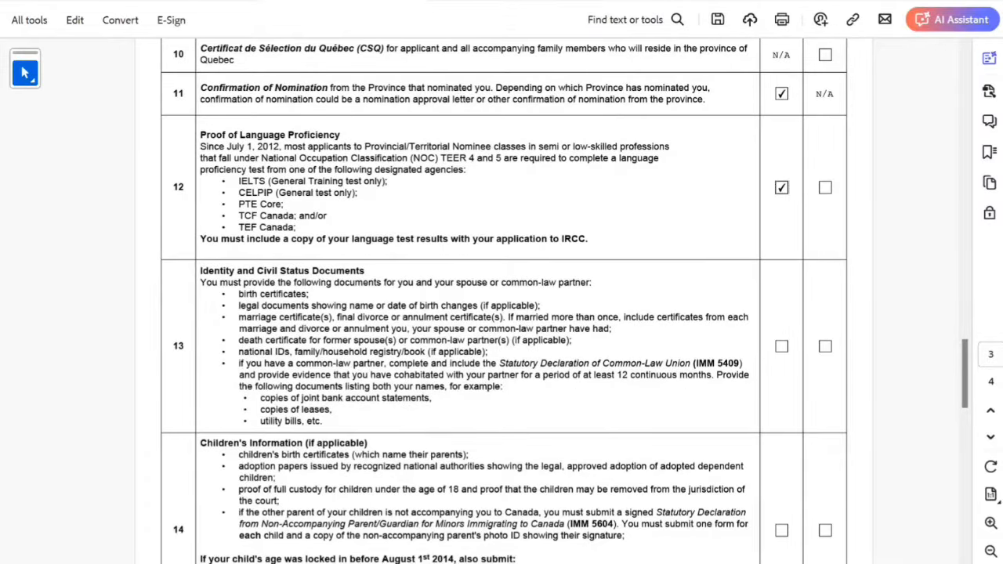
scroll(503, 303, down, 1)
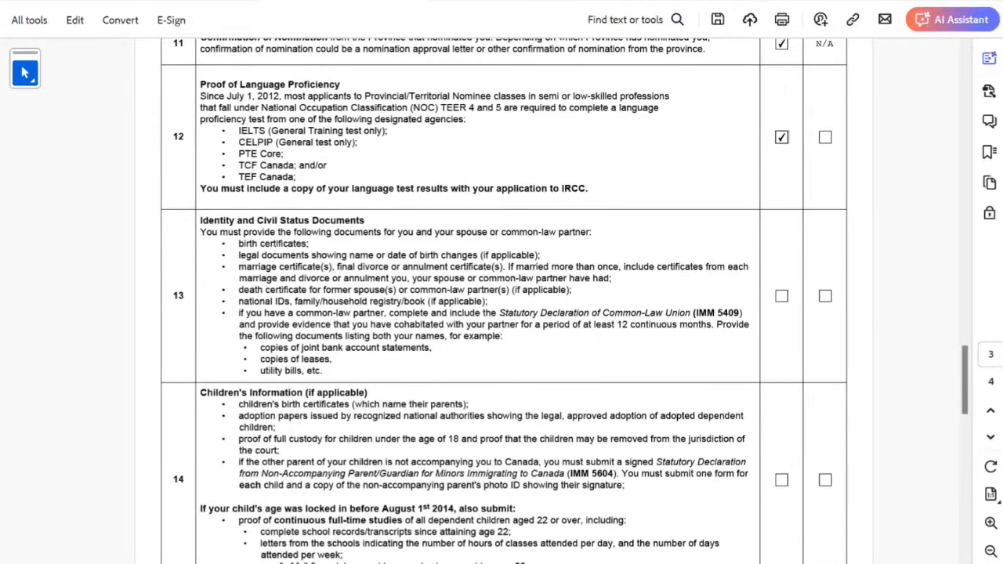
scroll(503, 302, down, 1)
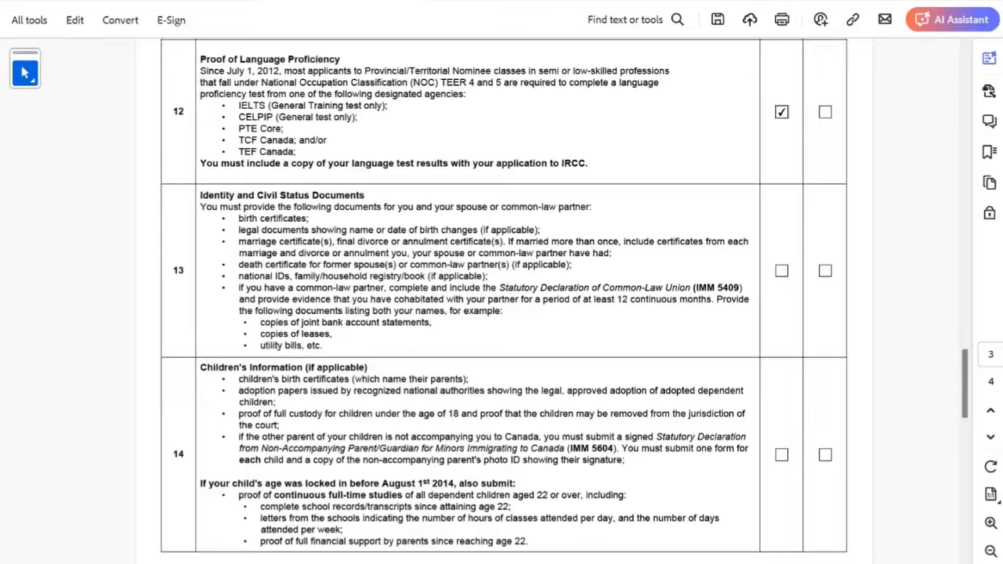
click(781, 271)
Step: Tick the PNC boxes for Police Certificates and Clearances, Photos Requirements and Fee payment on the checklist's last page, leaving Children's Information unticked
scroll(501, 297, down, 5)
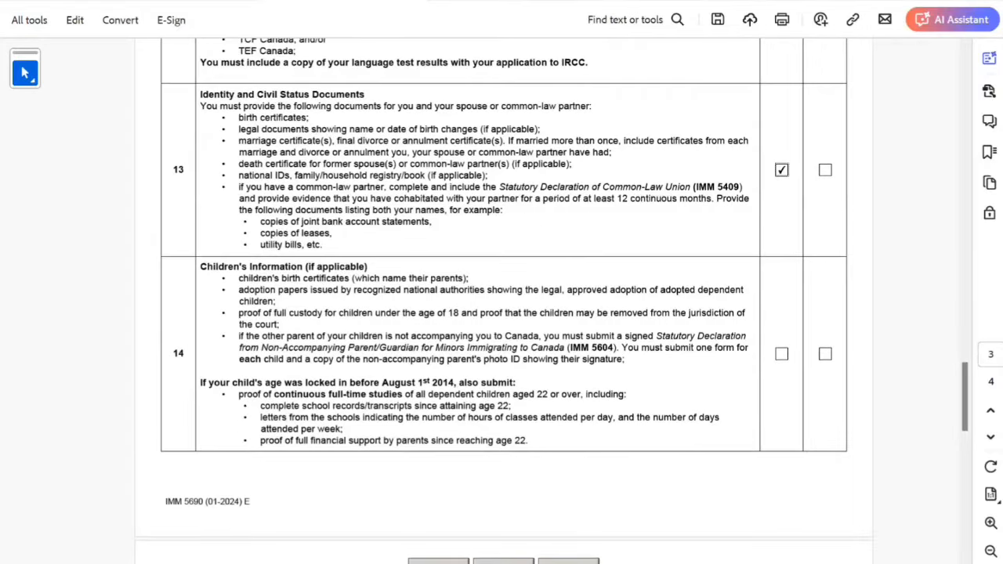
scroll(501, 298, down, 8)
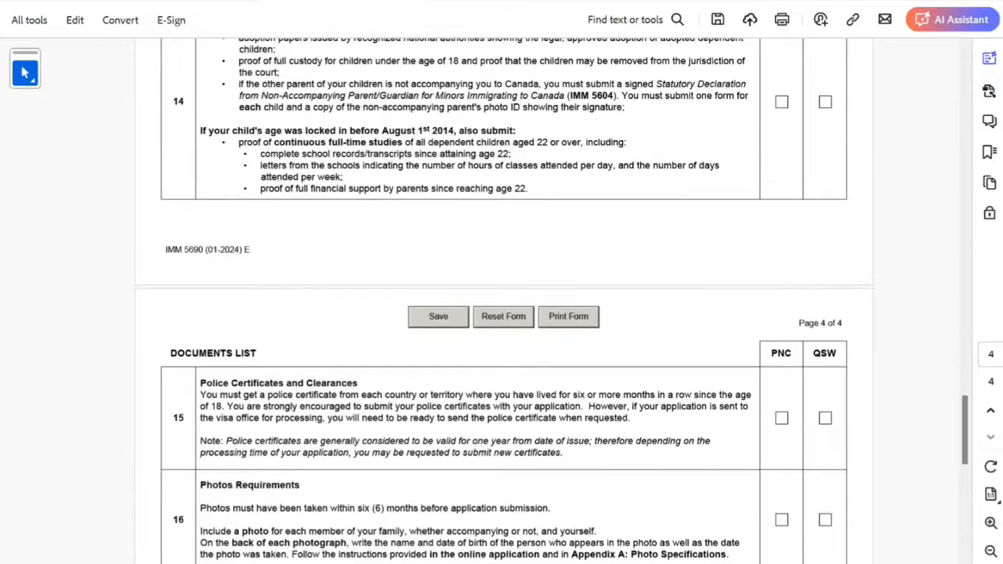
scroll(501, 298, down, 2)
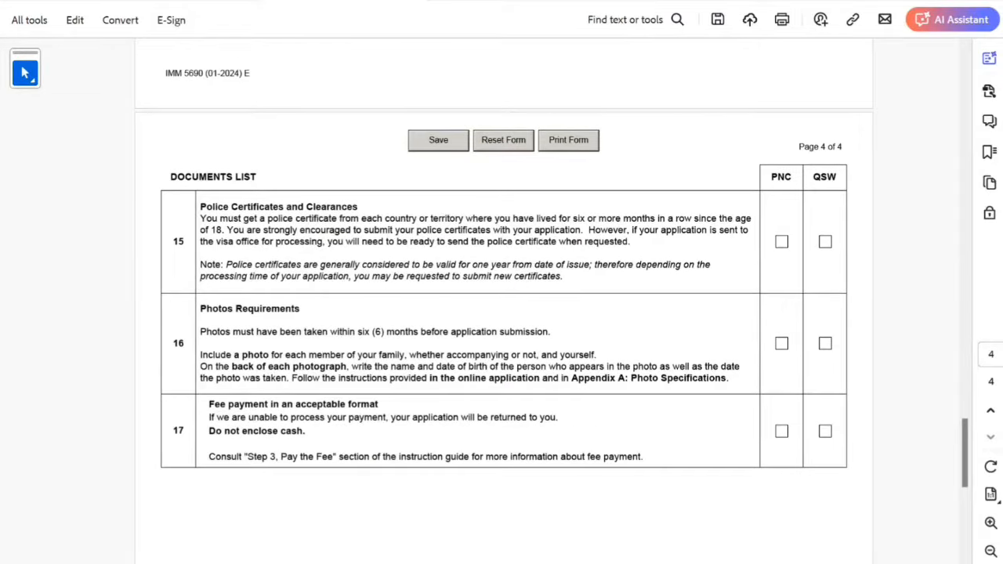
click(781, 242)
click(782, 343)
scroll(501, 298, down, 6)
click(781, 179)
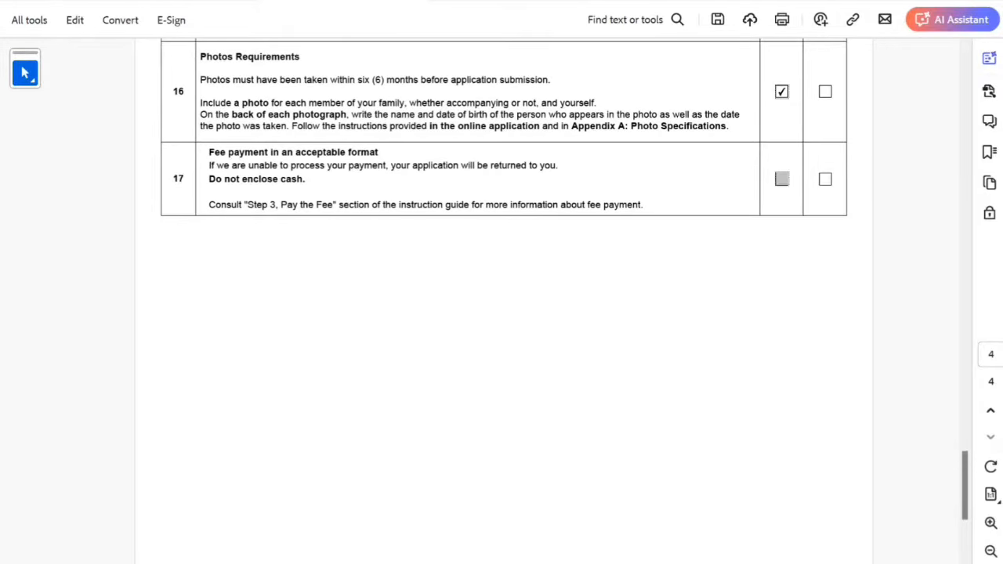
scroll(502, 298, down, 5)
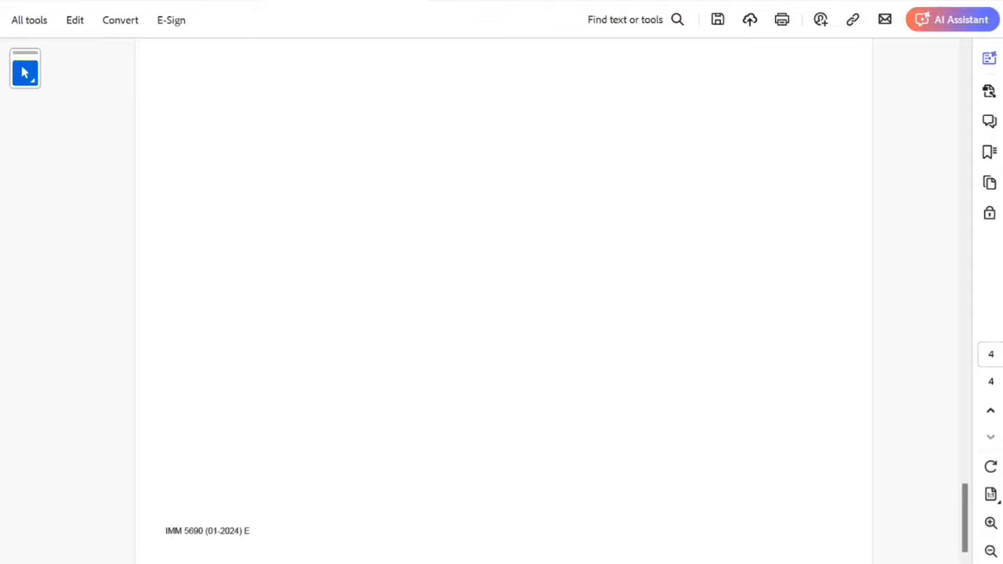
Step: Switch to the application portal in the browser and view the forms offered under Additional Application Forms
scroll(502, 297, up, 10)
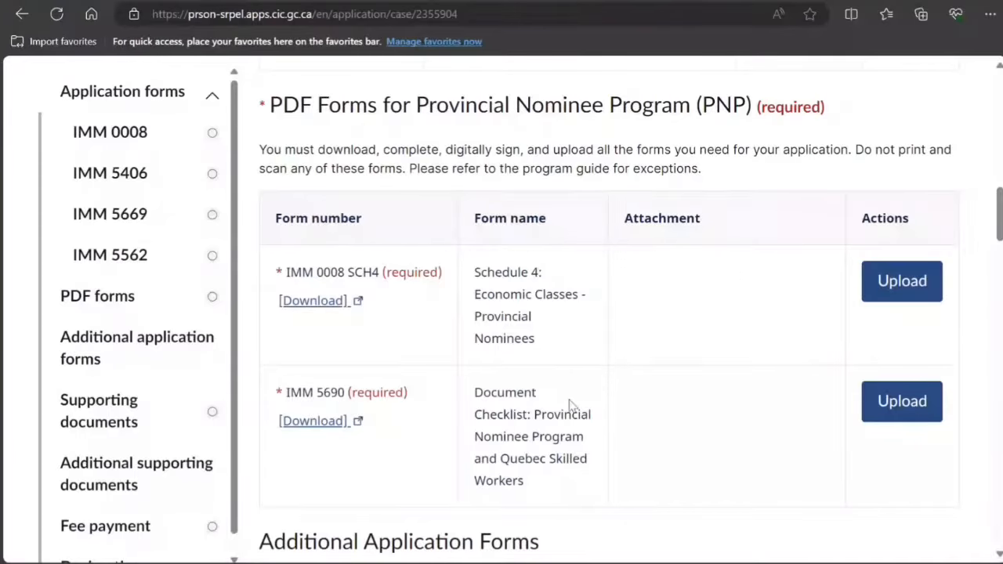
scroll(441, 316, up, 2)
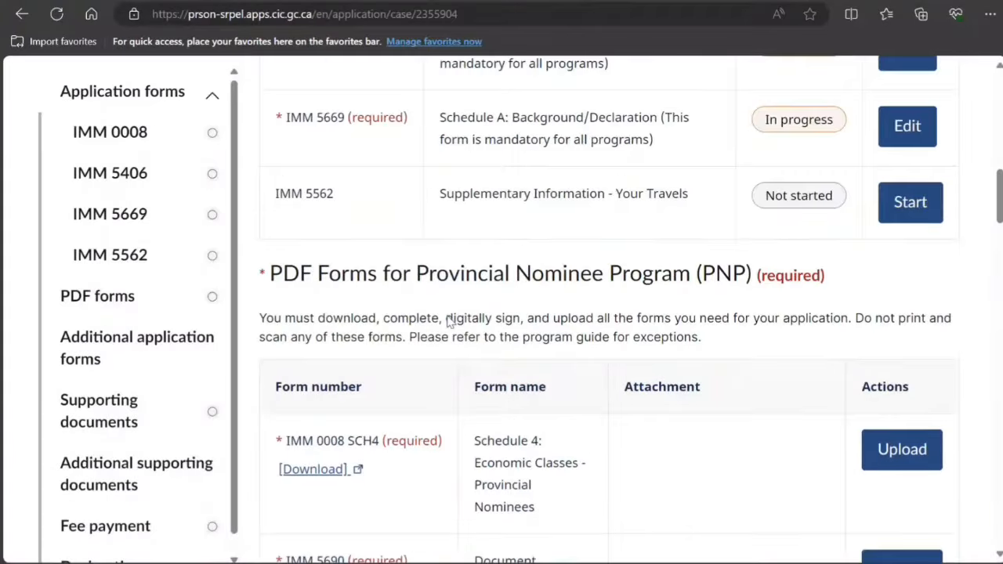
scroll(447, 320, down, 6)
scroll(449, 321, down, 1)
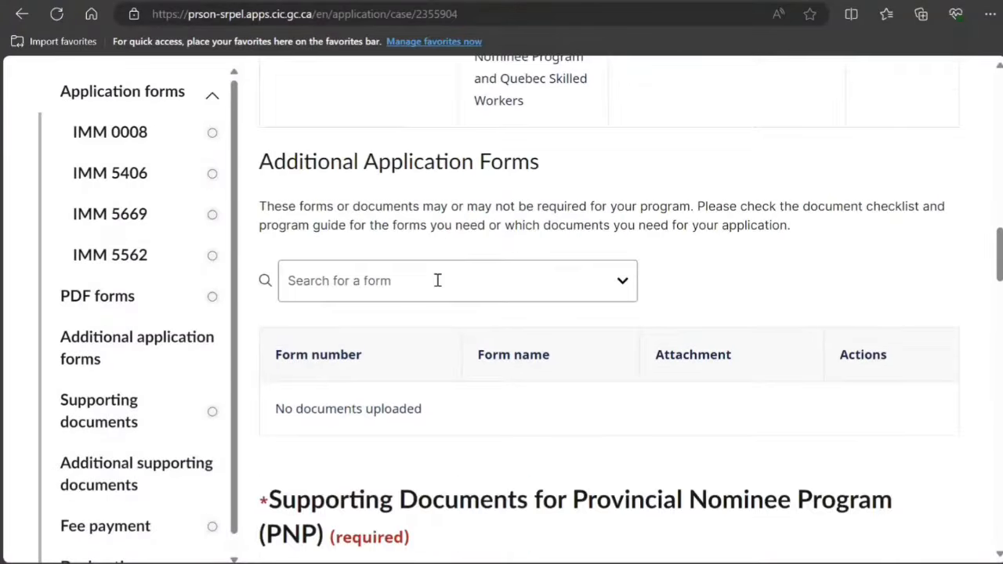
click(437, 280)
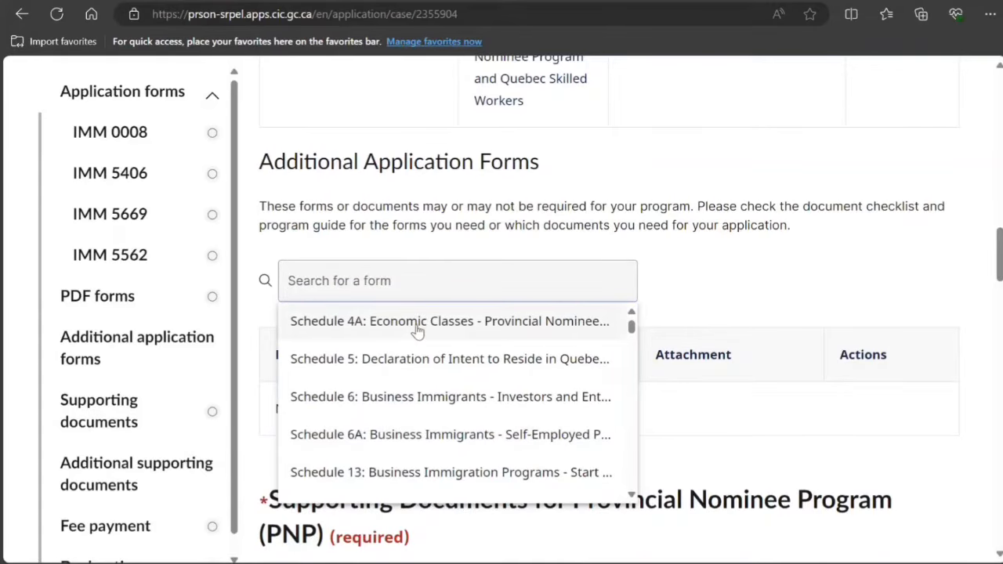
click(791, 253)
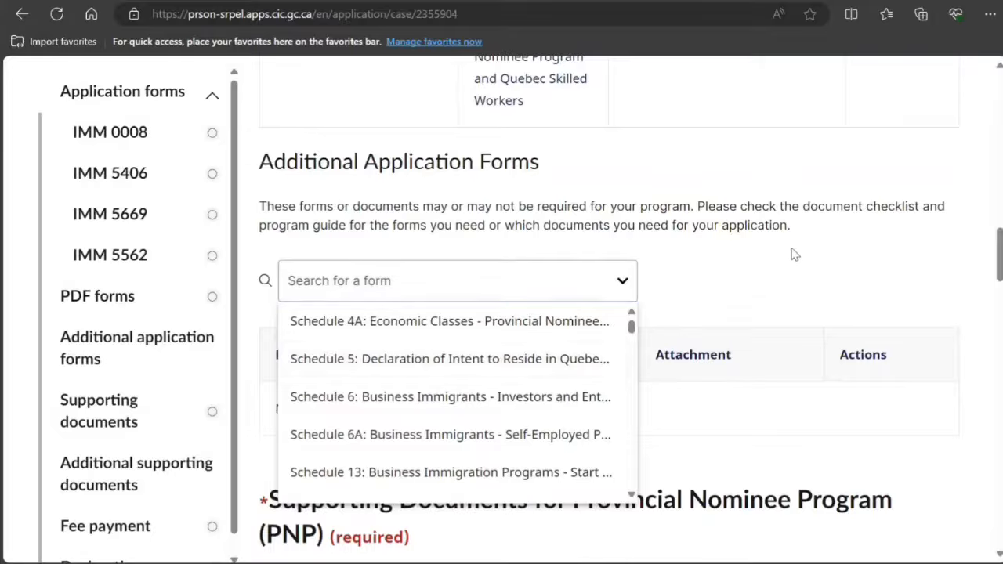
Step: Review the required documents and labelling rules under Supporting Documents for Provincial Nominee Program
scroll(595, 404, down, 4)
scroll(593, 404, down, 10)
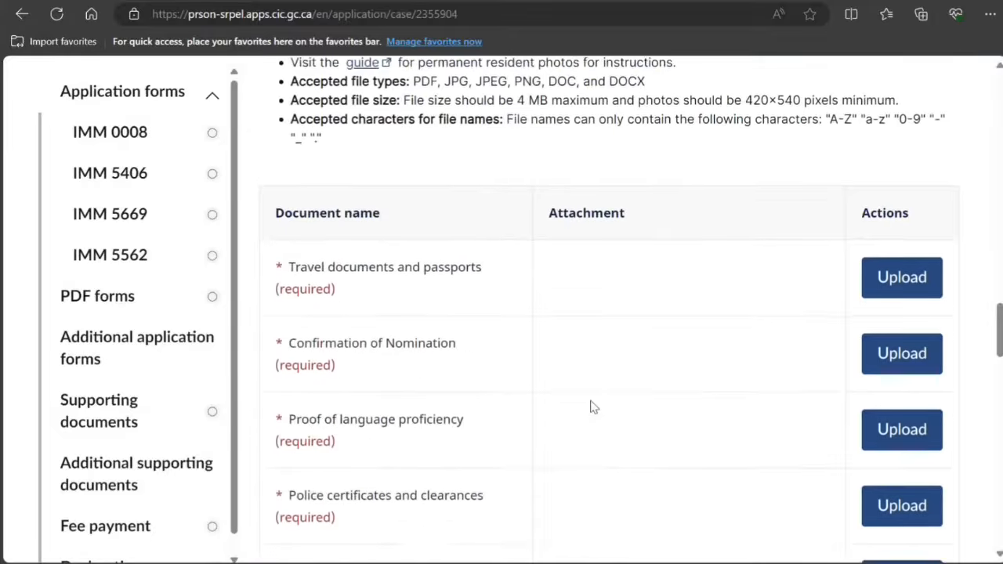
scroll(593, 408, up, 3)
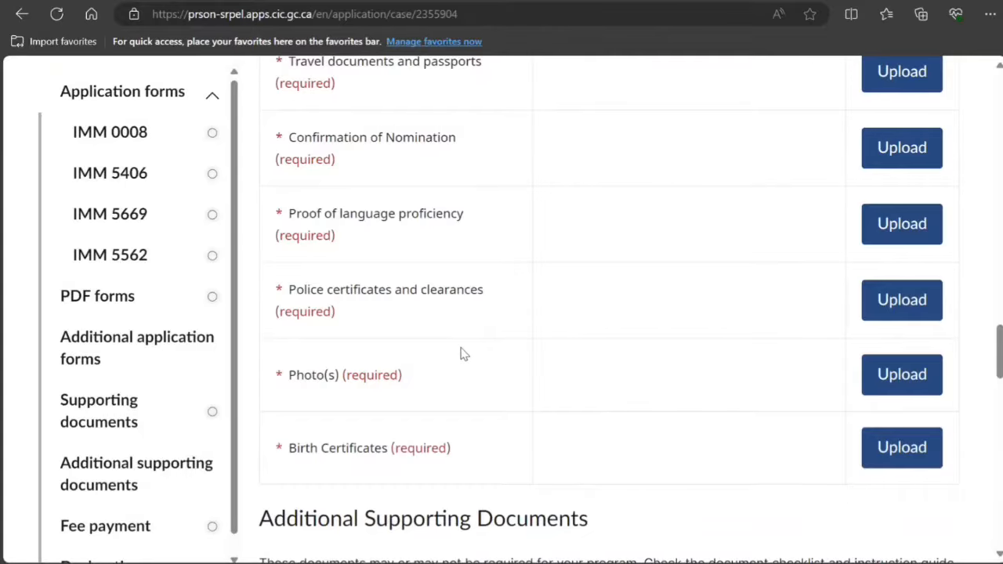
scroll(516, 318, up, 3)
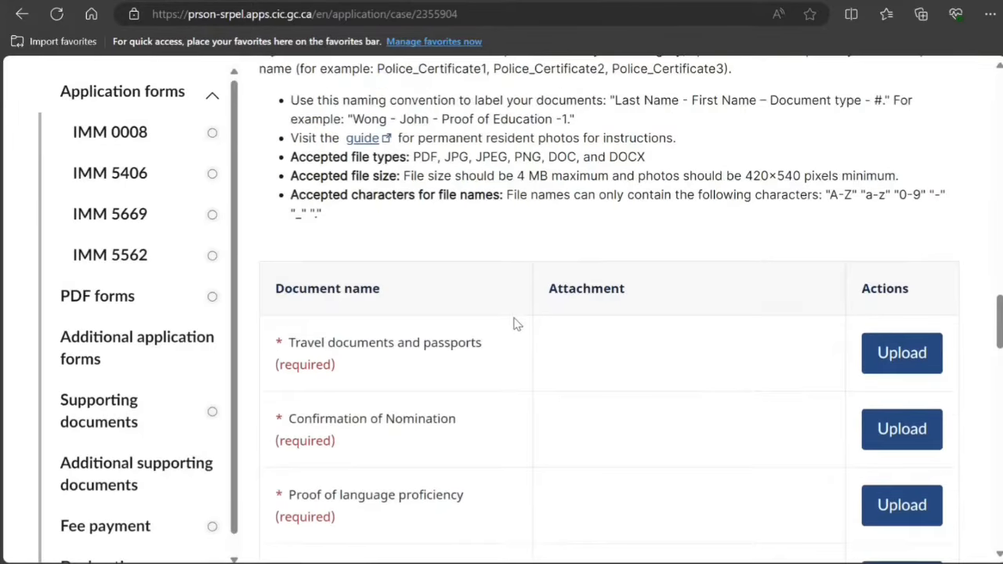
scroll(515, 326, down, 8)
Step: Browse the document types offered under Additional Supporting Documents without adding any
click(490, 265)
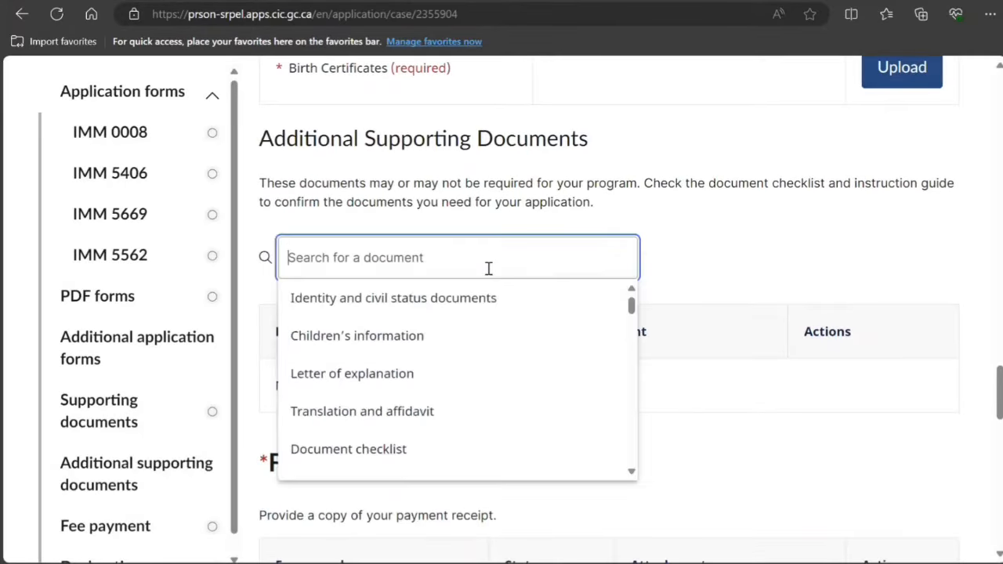
scroll(470, 367, down, 1)
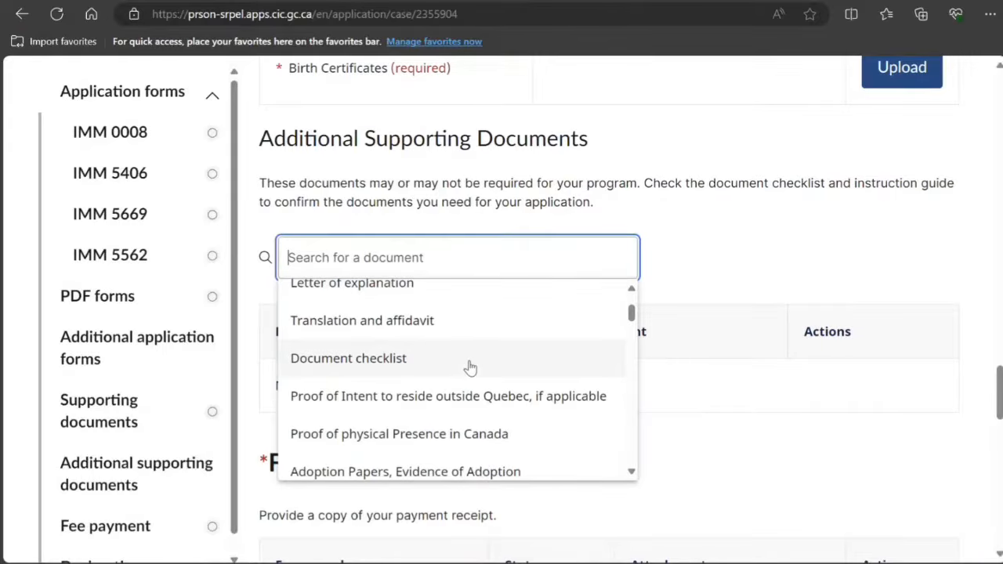
click(768, 170)
scroll(739, 235, up, 4)
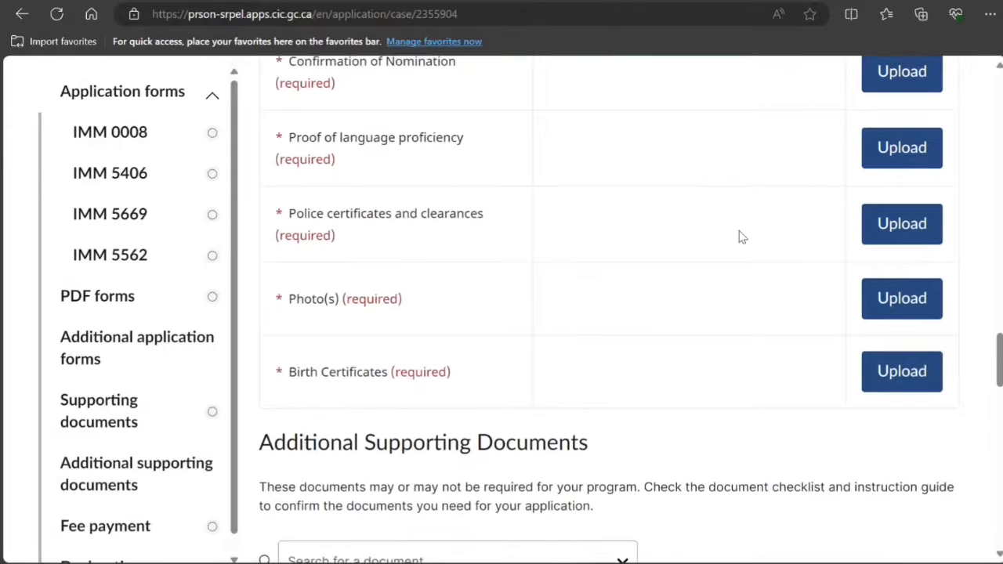
scroll(740, 236, up, 2)
scroll(738, 235, down, 5)
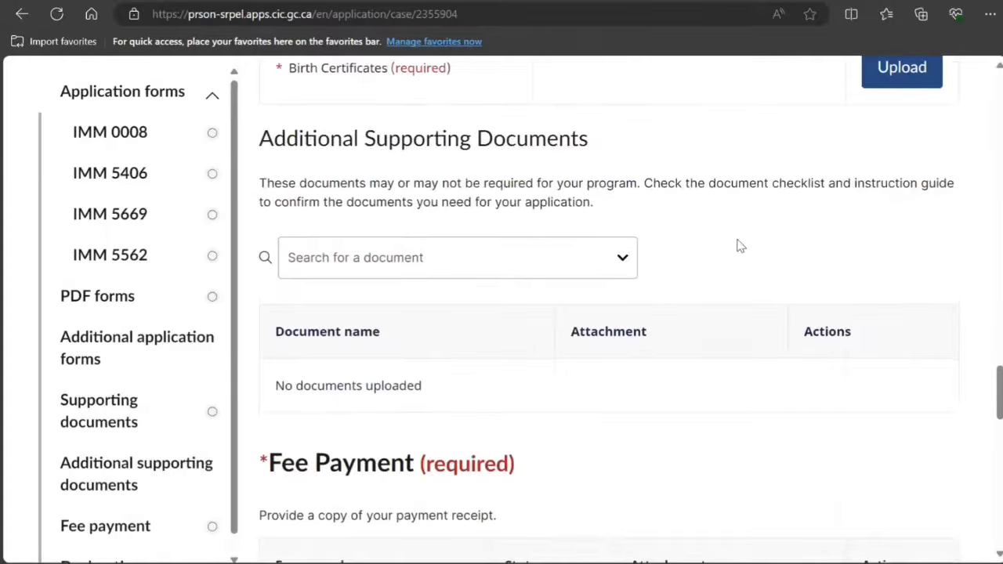
scroll(738, 246, down, 2)
click(509, 118)
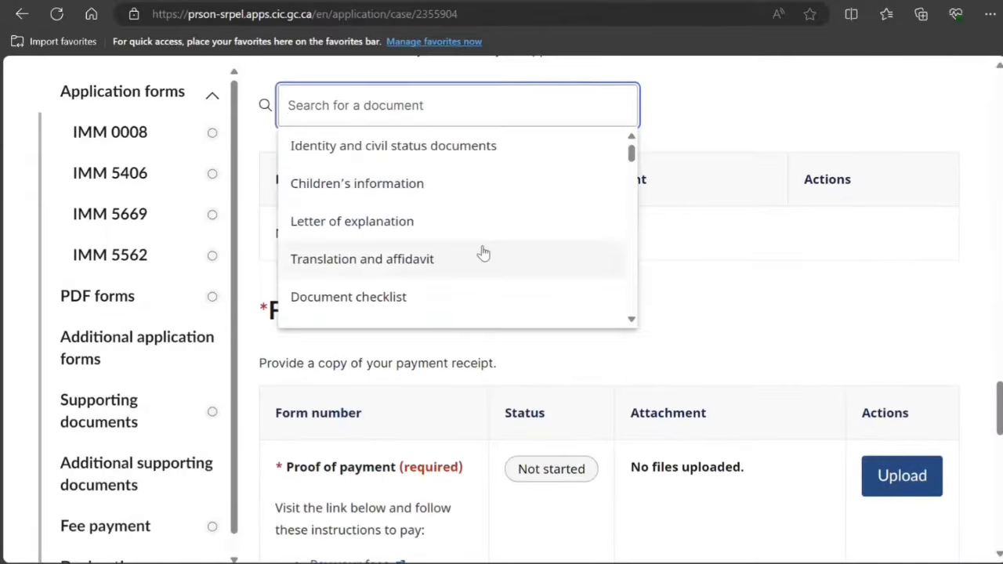
scroll(483, 253, down, 10)
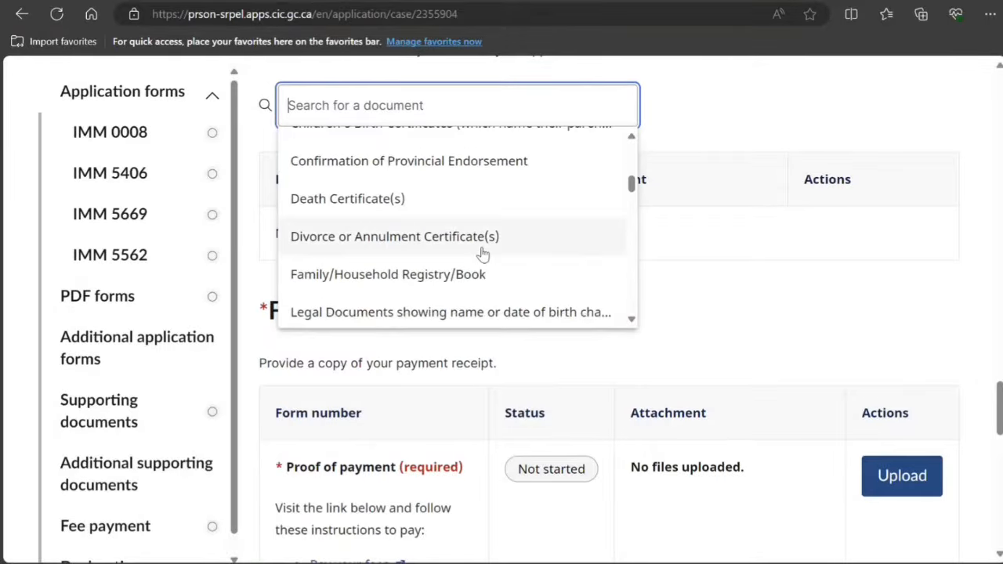
scroll(481, 253, down, 7)
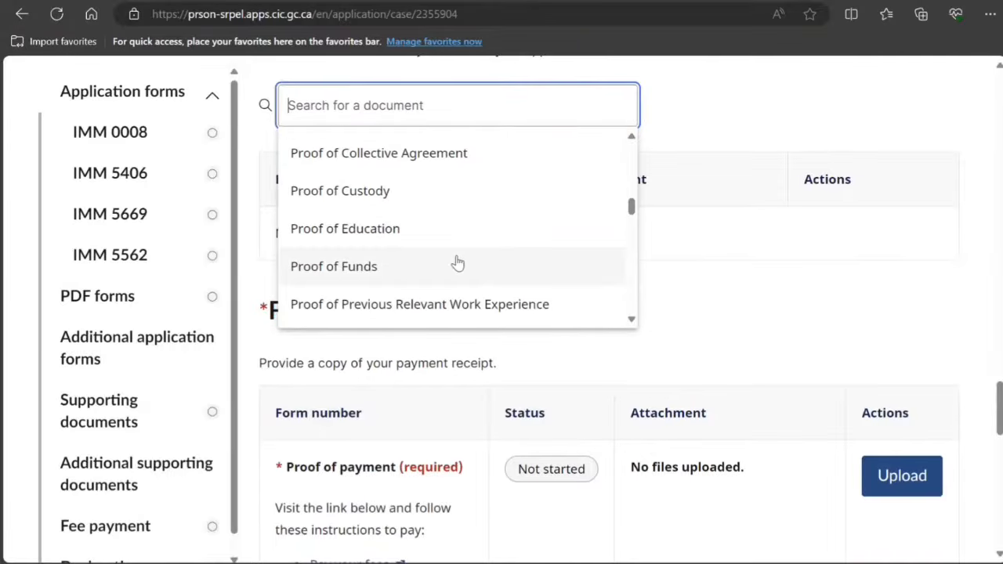
click(793, 307)
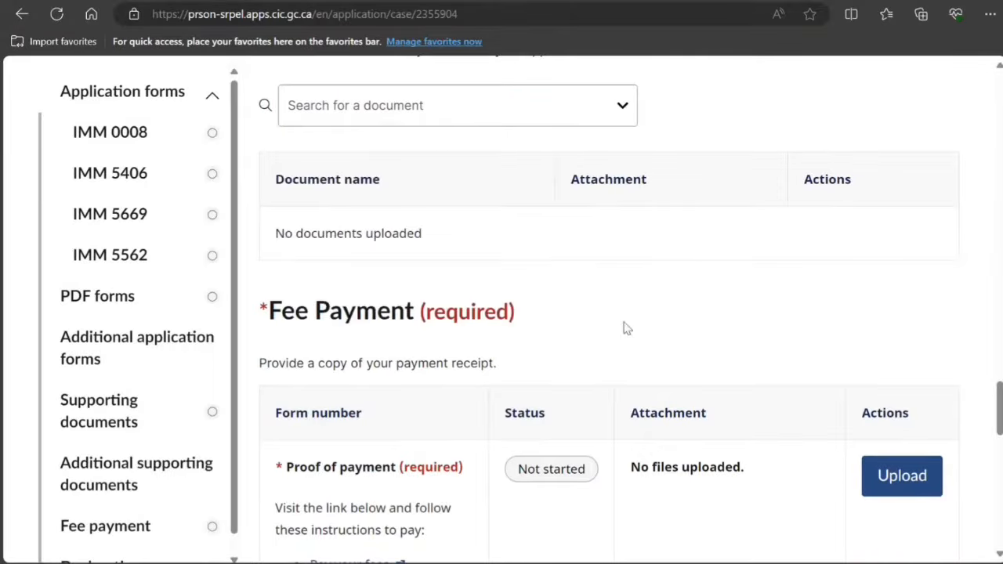
Step: Review the supporting documents, Fee Payment section and Digital Forms for Provincial Nominee Program
scroll(571, 318, up, 5)
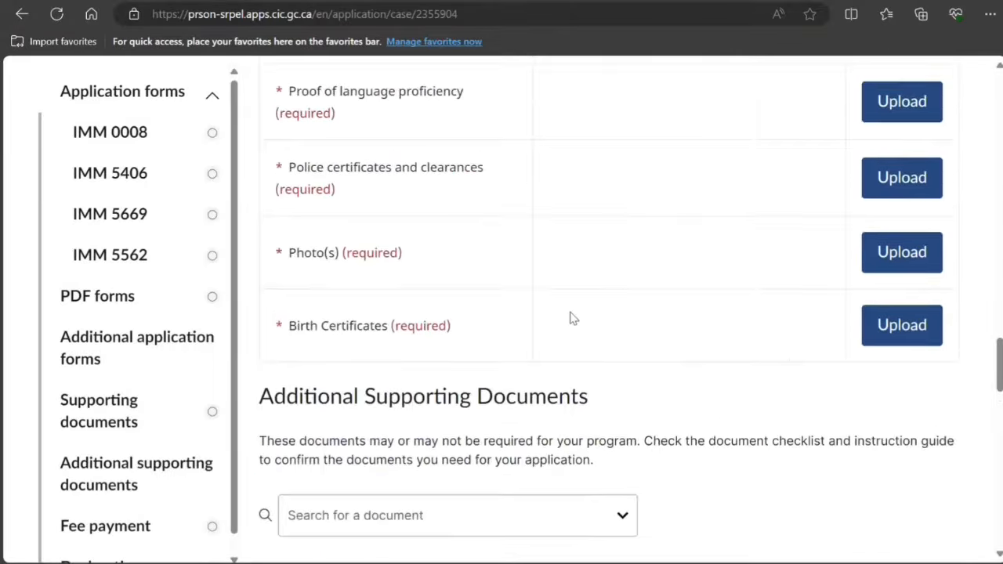
scroll(572, 318, down, 6)
scroll(570, 327, up, 1)
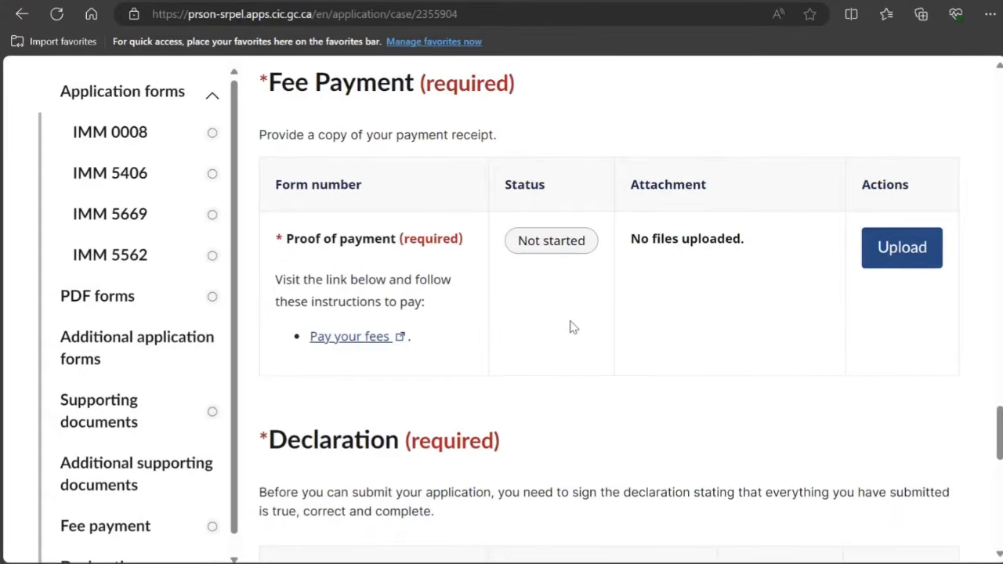
scroll(510, 337, up, 10)
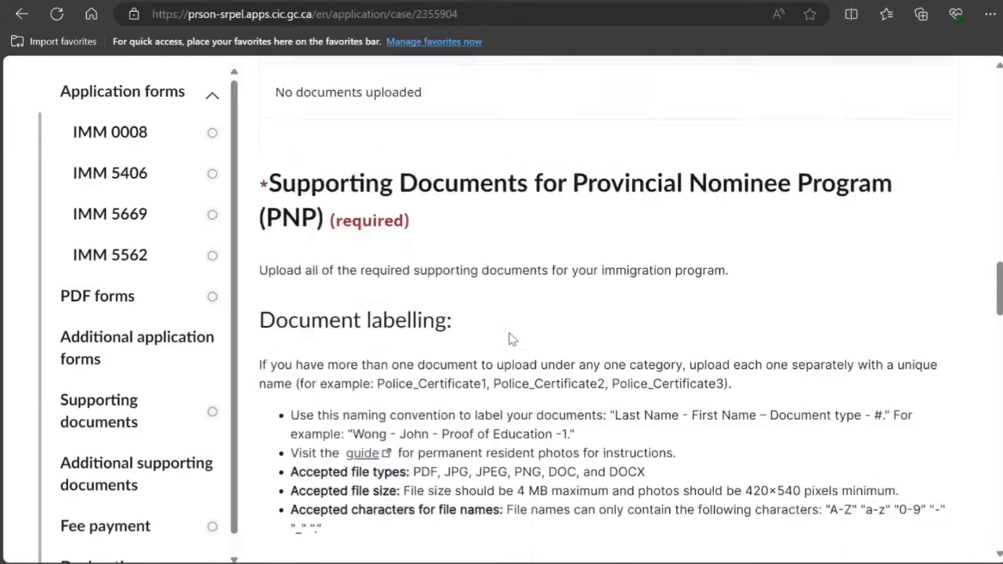
scroll(510, 337, up, 10)
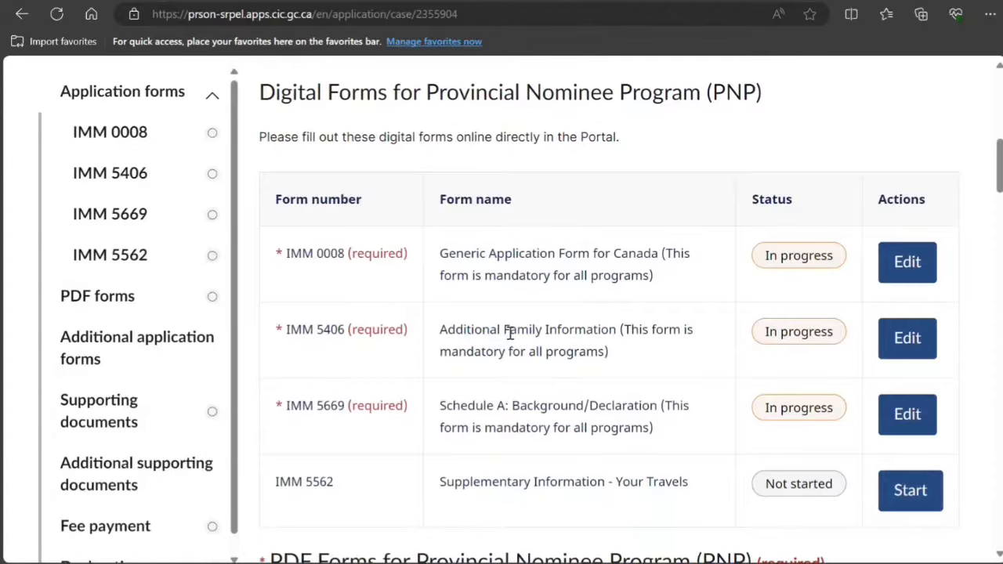
Step: Open the downloadable IMM 0008 SCH4 form and fill in the applicant's family name, given names and date of birth
scroll(510, 333, down, 6)
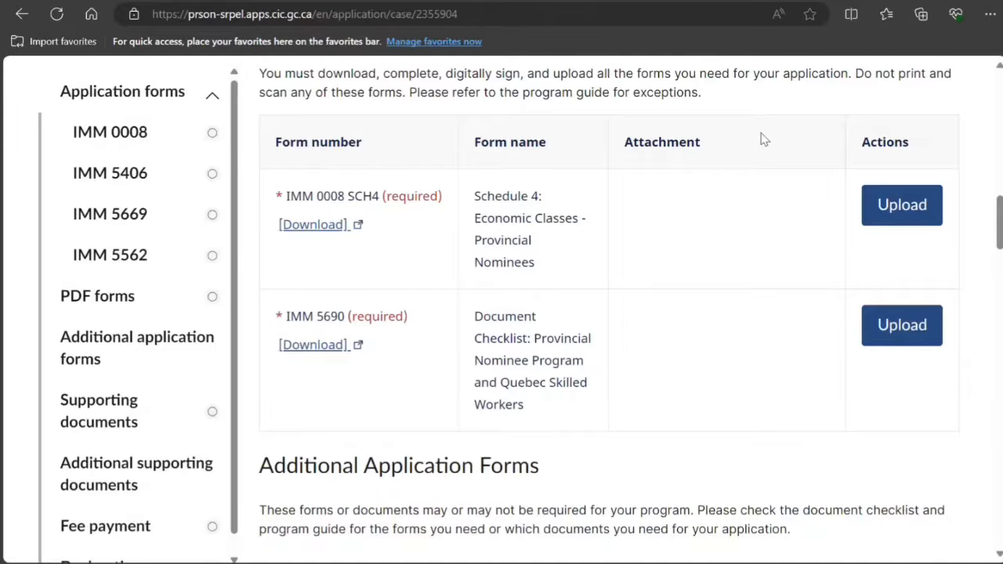
click(321, 225)
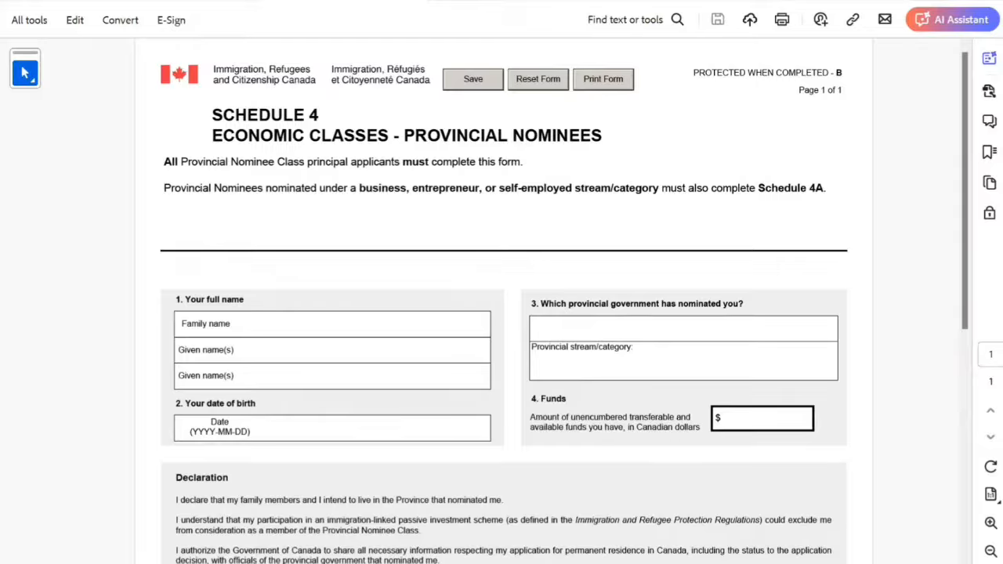
text(Smith)
key(Tab)
text(John)
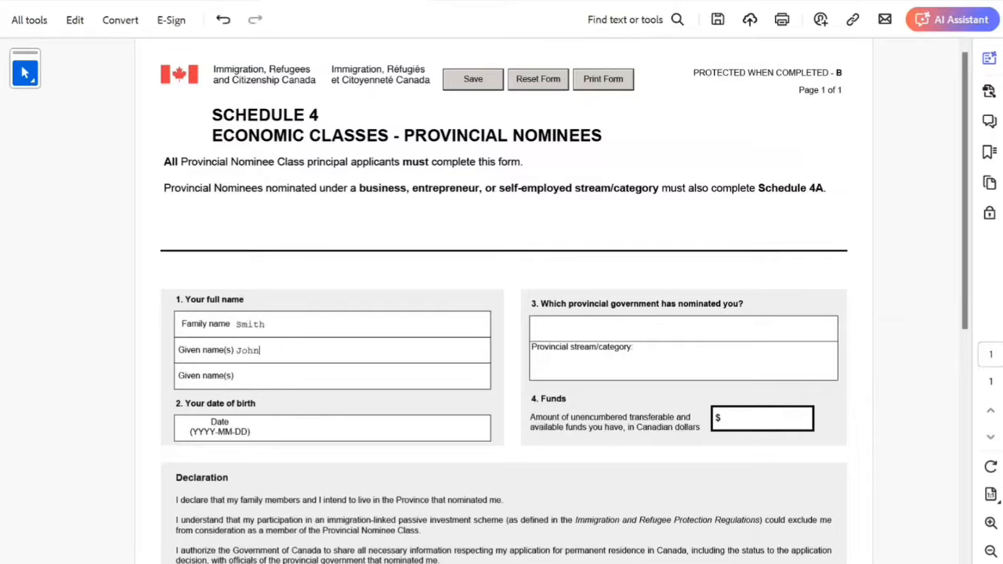
key(Tab)
text(John)
key(Tab)
text(1998-10-10)
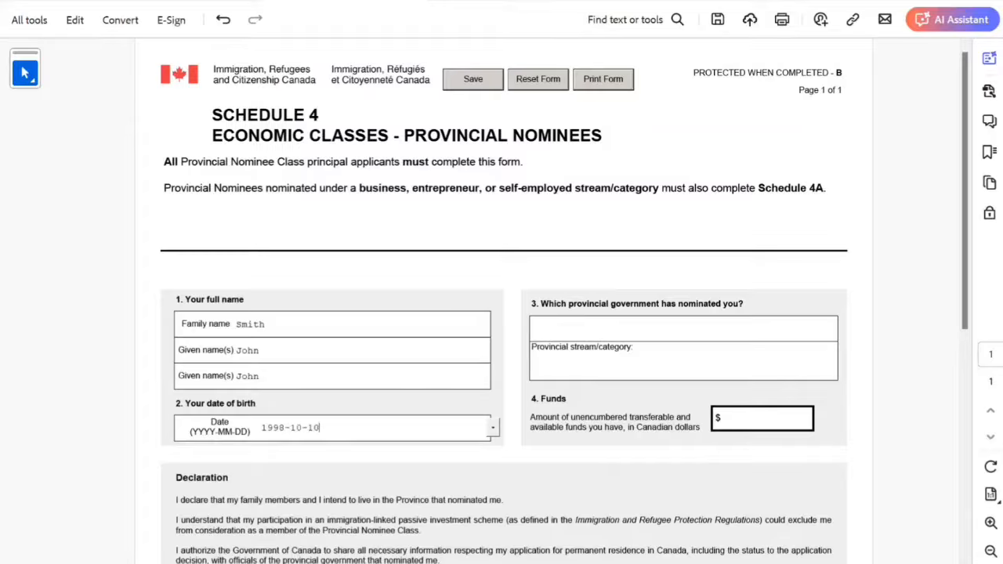
Step: Enter Ontario as the nominating provincial government and Ontario Stream as the provincial stream/category
key(Tab)
text(Ontario)
key(Tab)
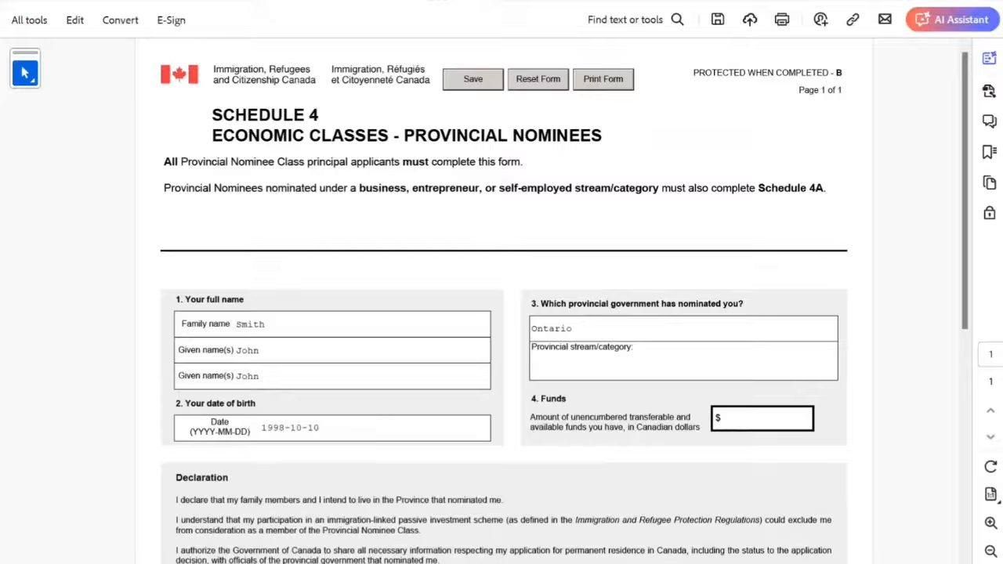
click(533, 367)
text(Ontario Strea)
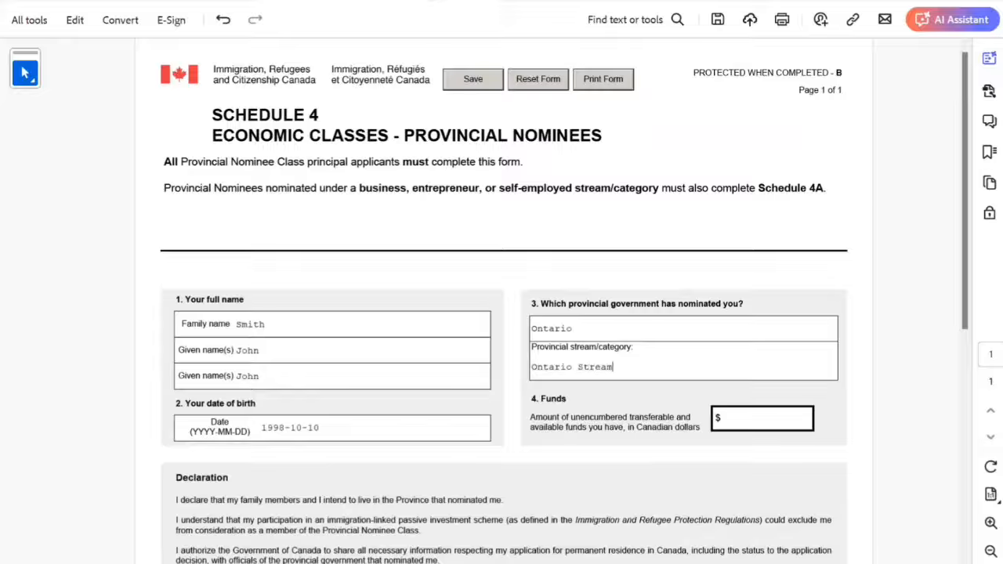
text(m)
Step: Set the available funds in item 4 of Schedule 4 to 50000 Canadian dollars
scroll(501, 314, down, 3)
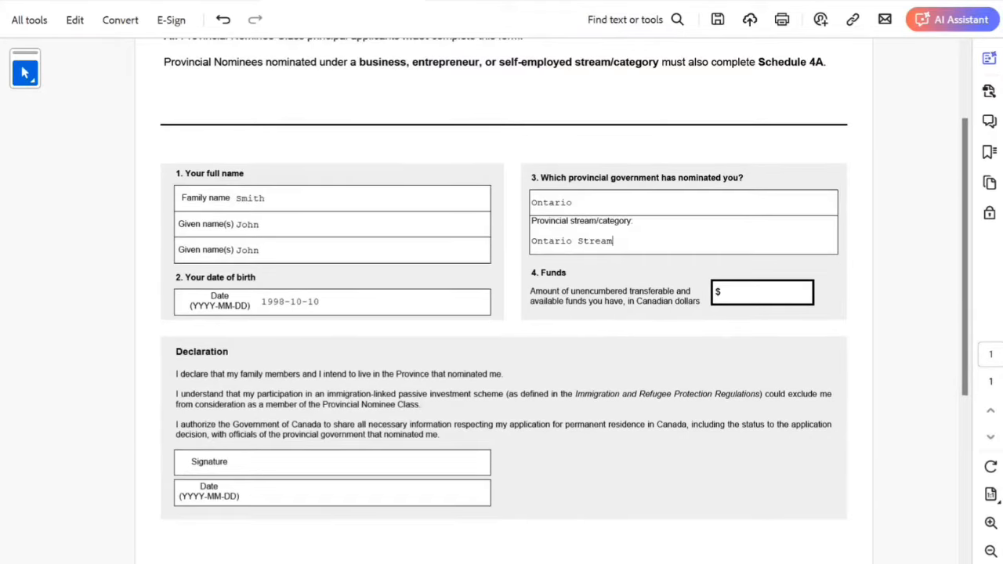
key(Tab)
text(5)
scroll(502, 313, down, 3)
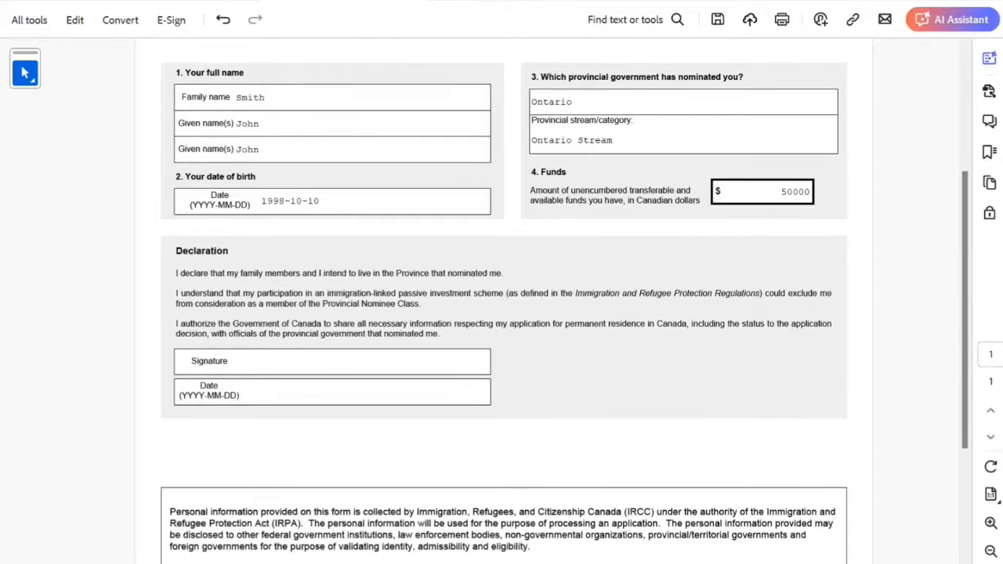
key(Tab)
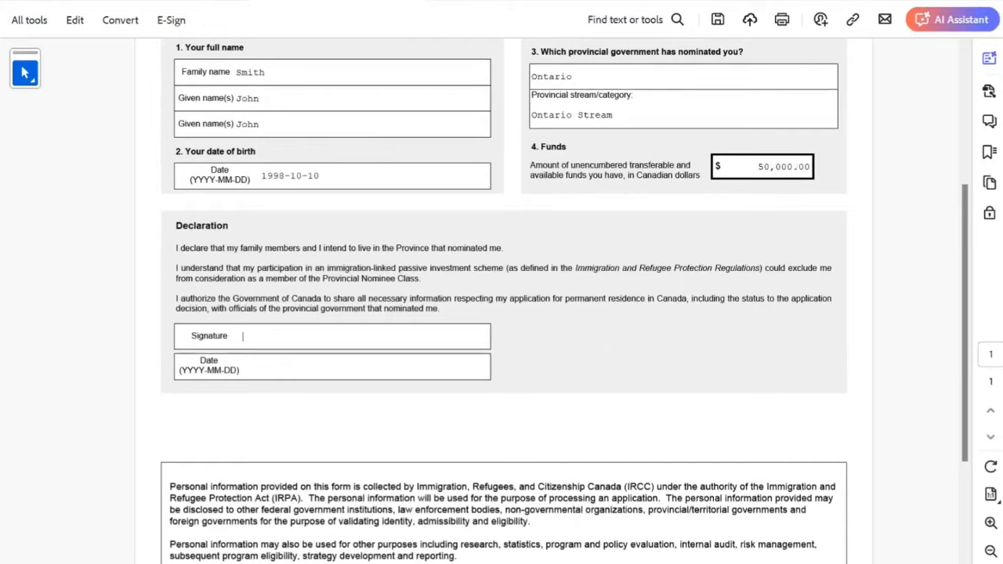
text(J)
key(BackSpace)
key(BackSpace)
key(BackSpace)
key(Tab)
scroll(502, 313, down, 4)
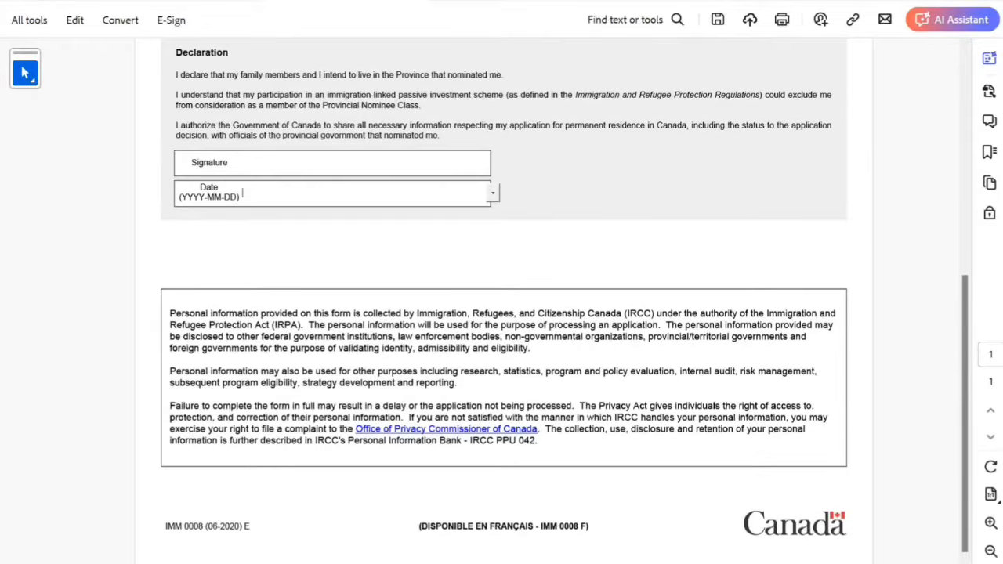
Step: Return to the application portal in the browser and open the Pay your fees page from the Fee Payment section
scroll(501, 313, up, 10)
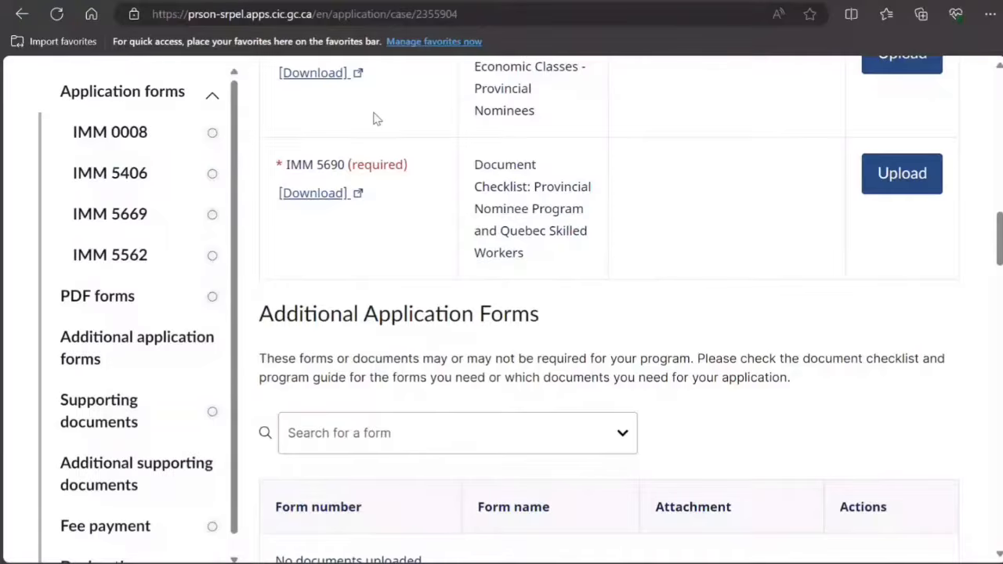
scroll(374, 117, down, 5)
scroll(362, 170, down, 15)
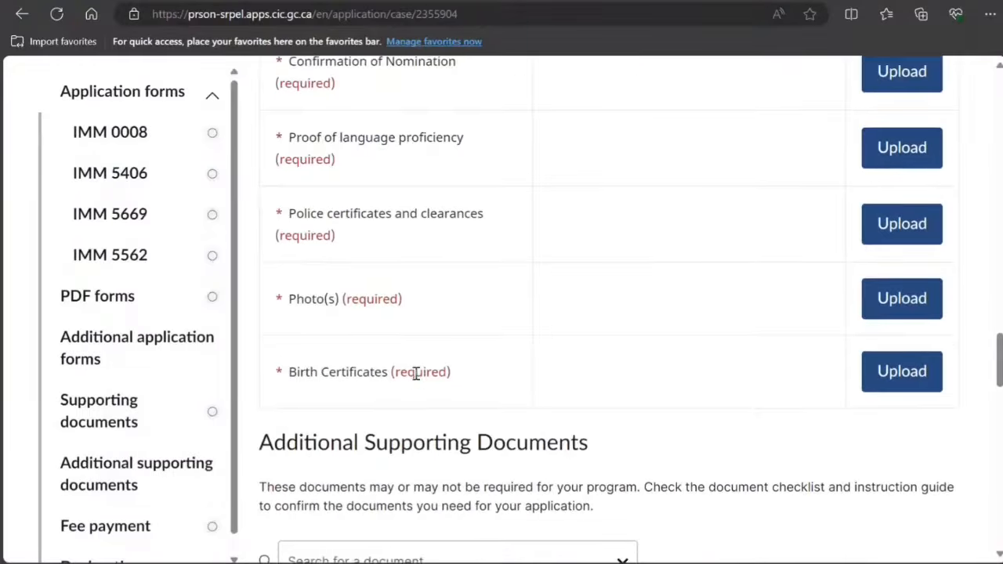
scroll(414, 373, down, 3)
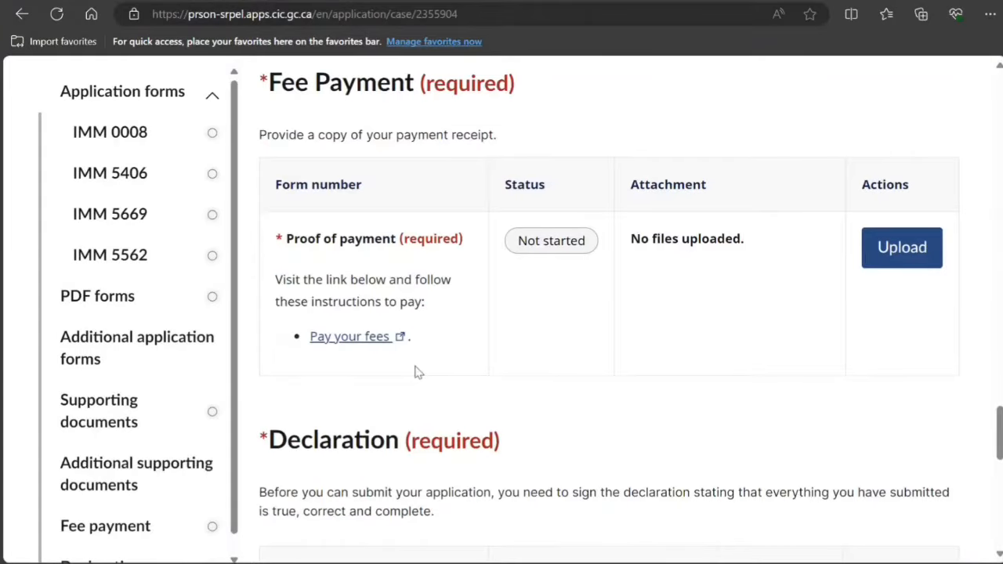
click(368, 338)
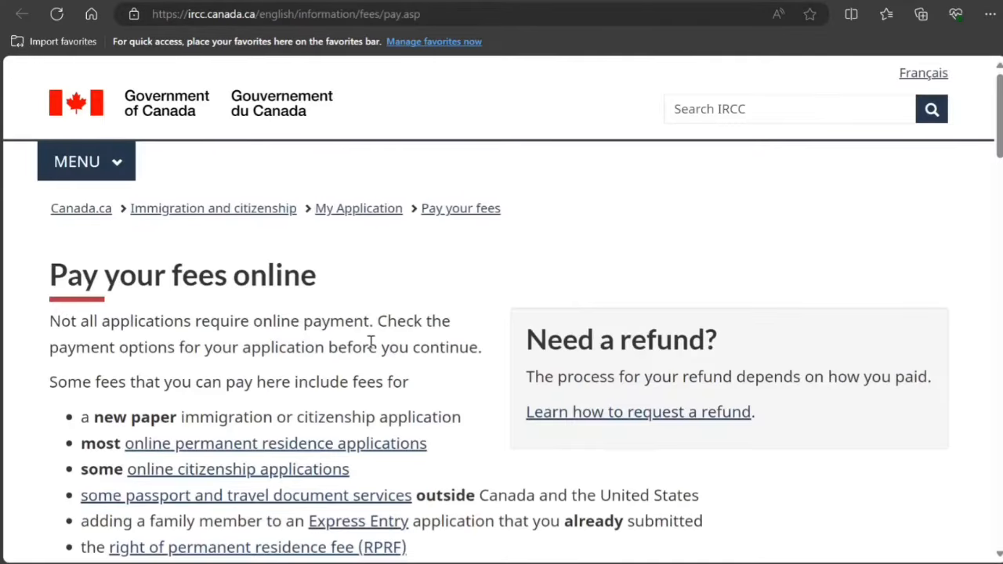
Step: Start the fee questionnaire under Option 1: We help you choose your fees
scroll(371, 342, down, 10)
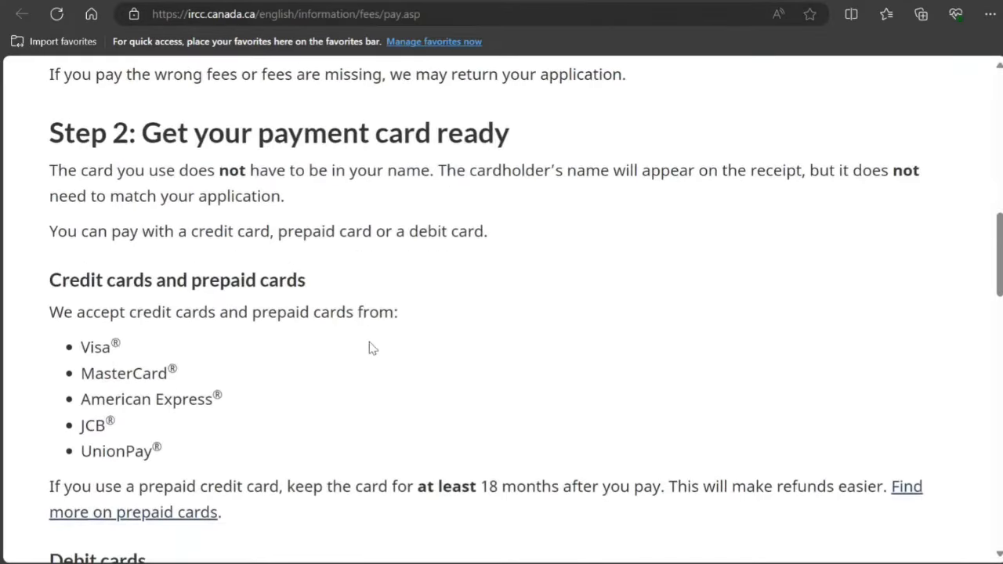
scroll(372, 348, down, 8)
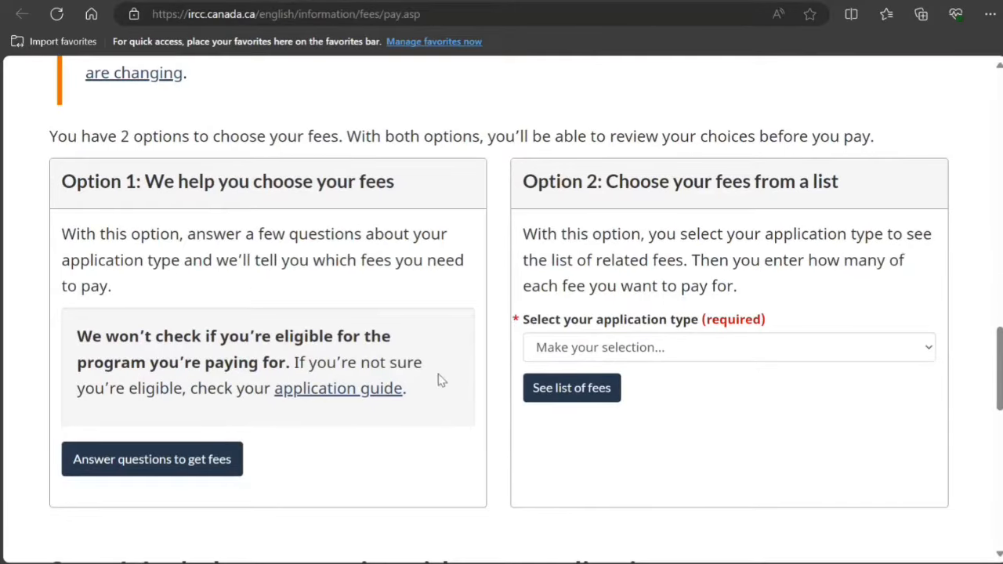
click(191, 462)
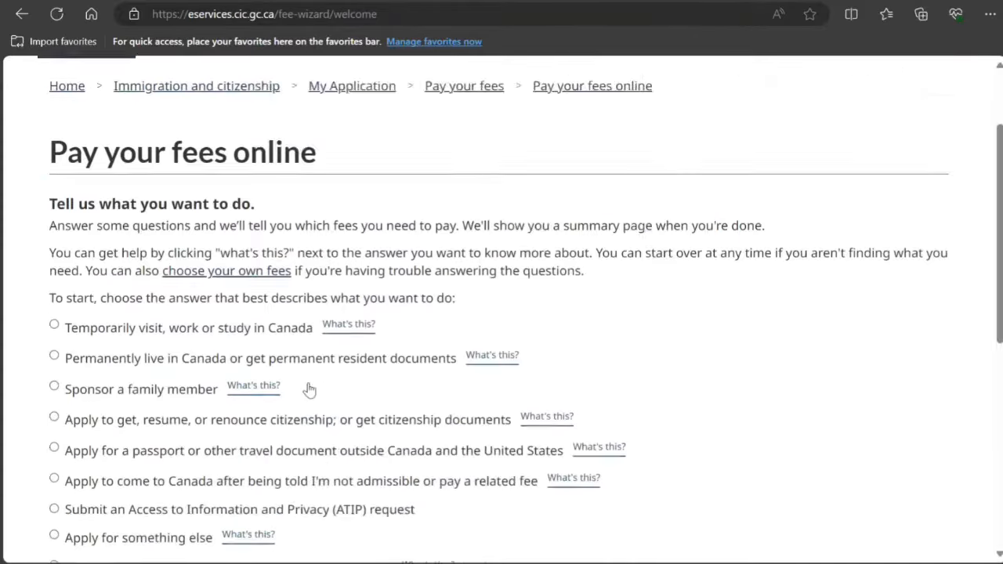
Step: Choose "Permanently live in Canada or get permanent resident documents" as what to do and continue to the program question
scroll(310, 389, down, 3)
scroll(321, 329, up, 2)
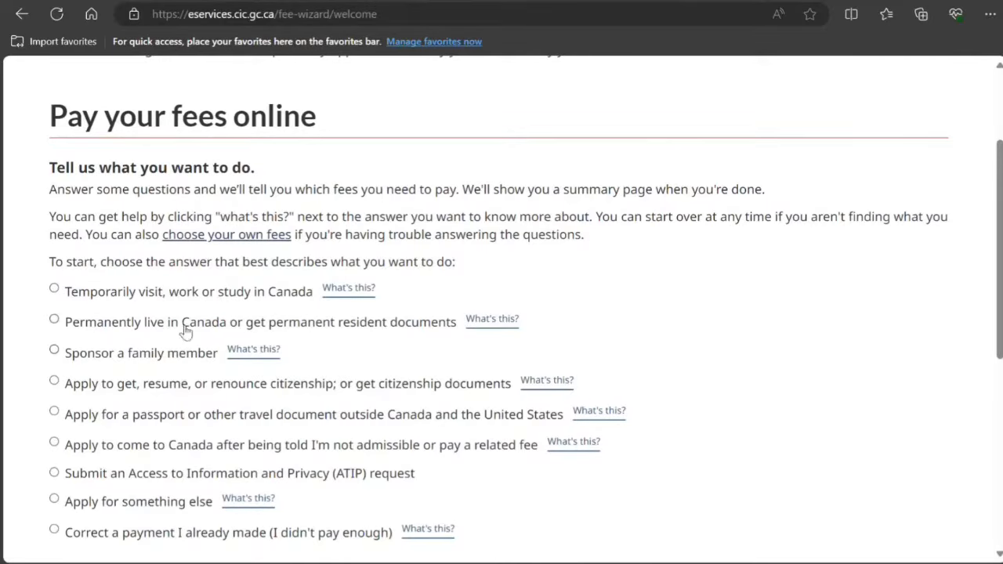
click(54, 320)
scroll(112, 349, down, 3)
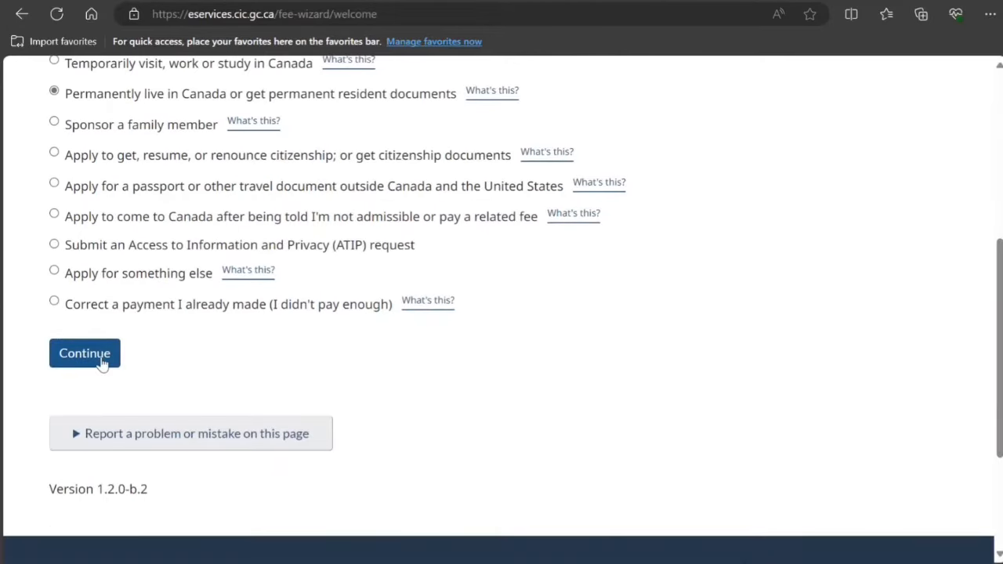
click(101, 360)
scroll(100, 352, up, 4)
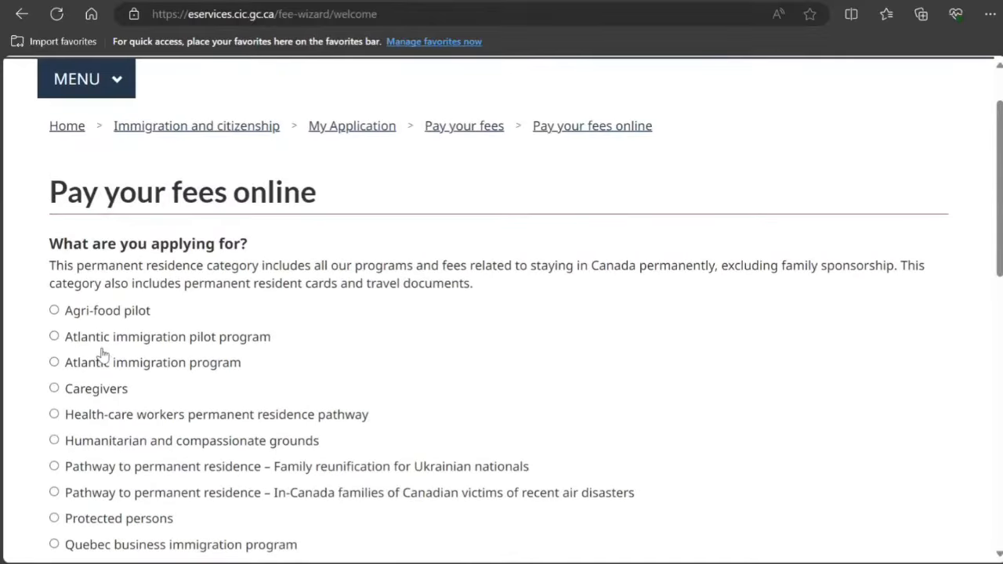
Step: Select "I'm applying as a provincial nominee on paper instead of through Express Entry" as the application type and continue
scroll(103, 352, down, 2)
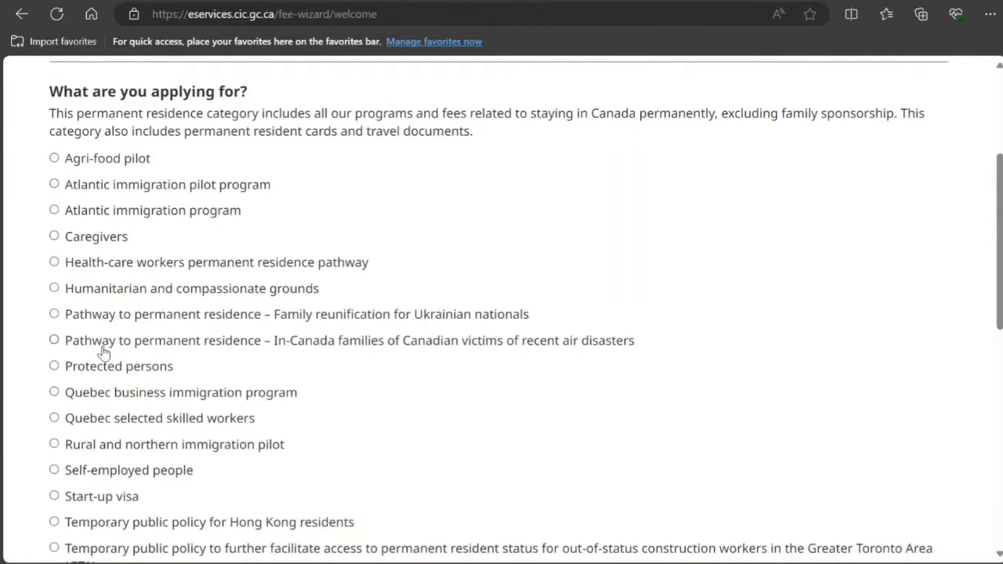
scroll(103, 352, down, 4)
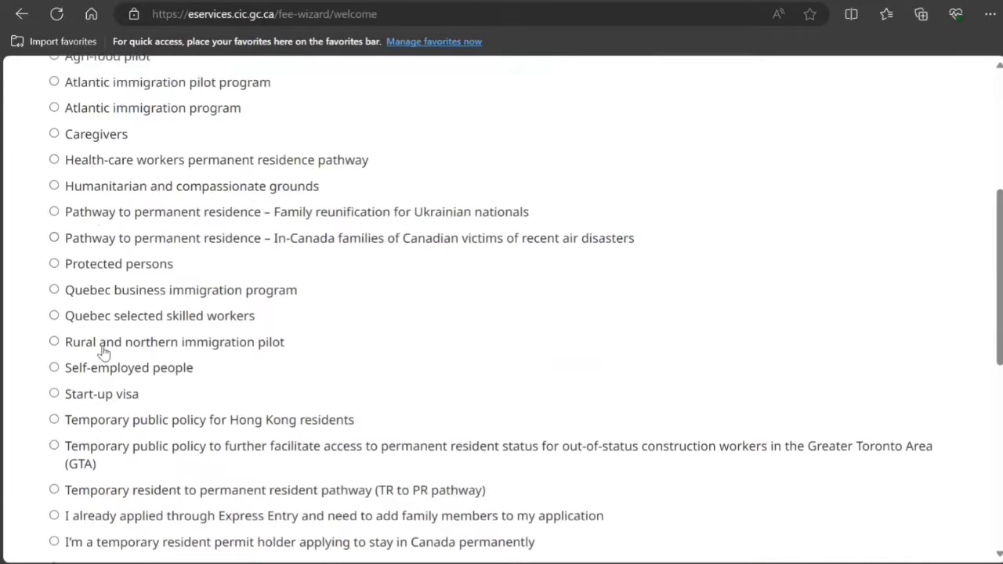
scroll(103, 352, up, 6)
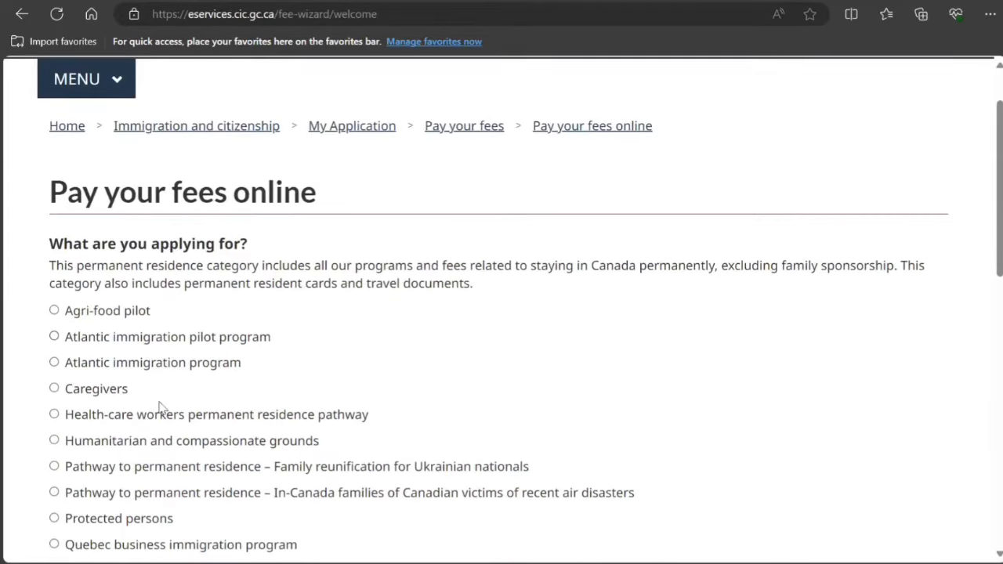
scroll(237, 431, down, 1)
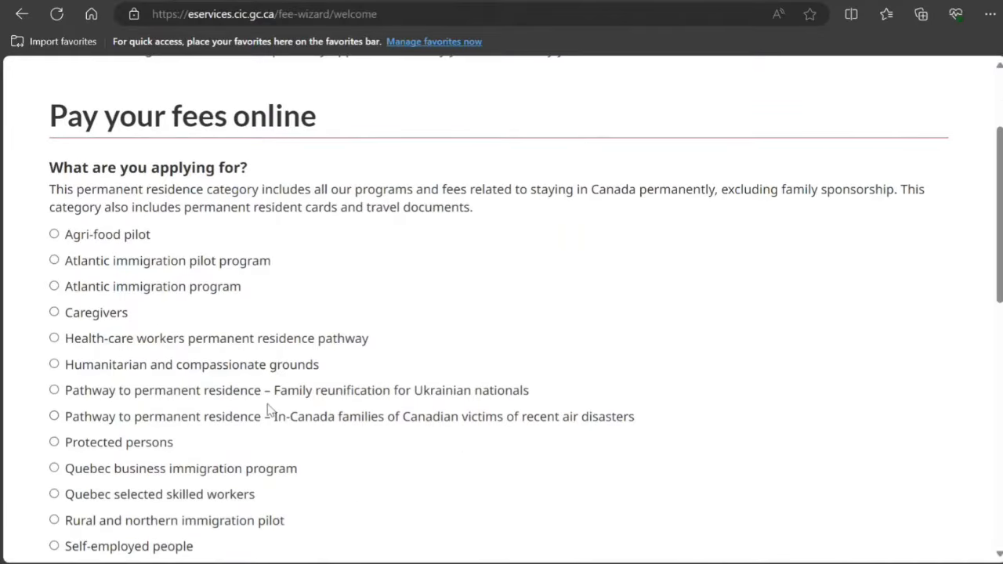
scroll(257, 423, down, 1)
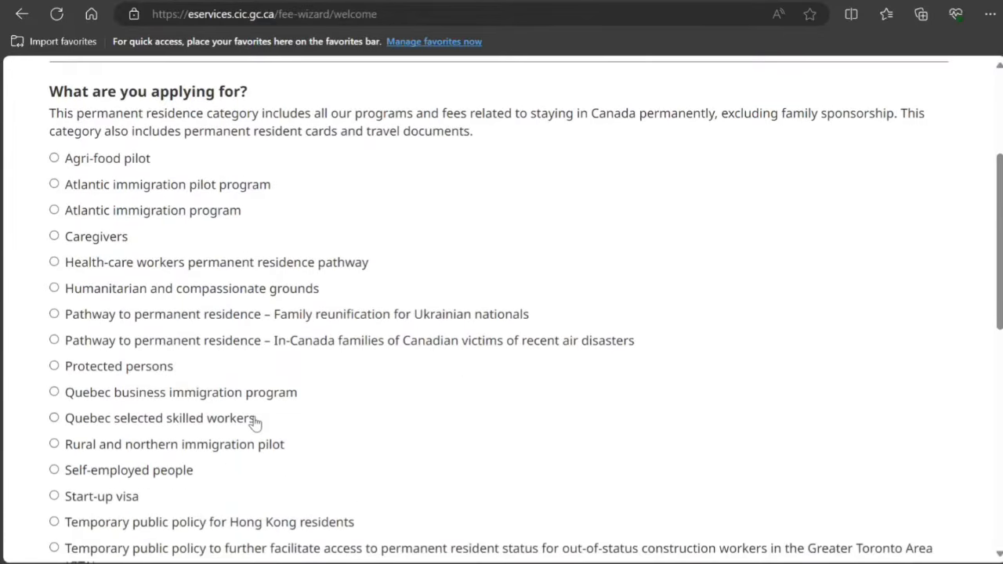
scroll(255, 430, down, 1)
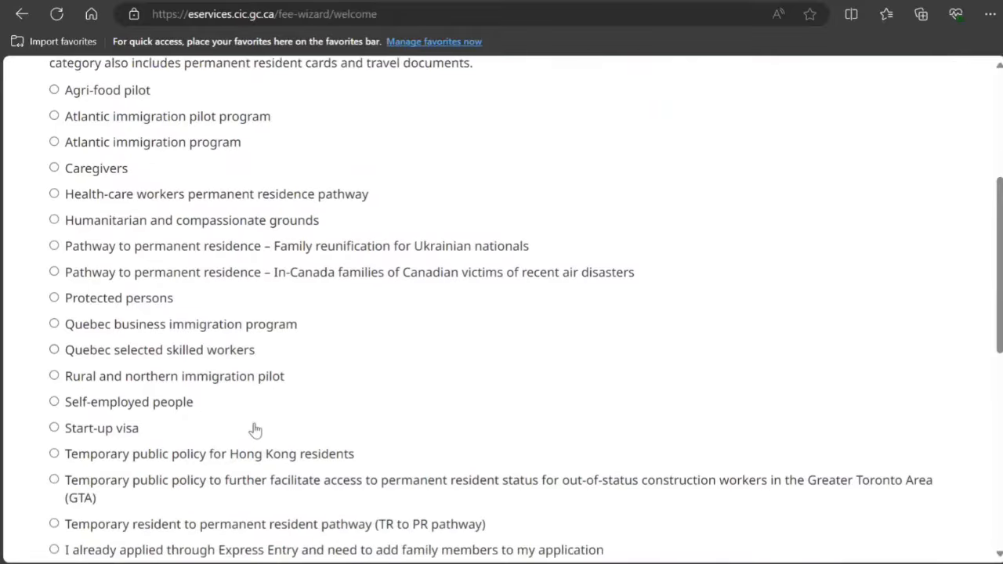
scroll(235, 415, down, 1)
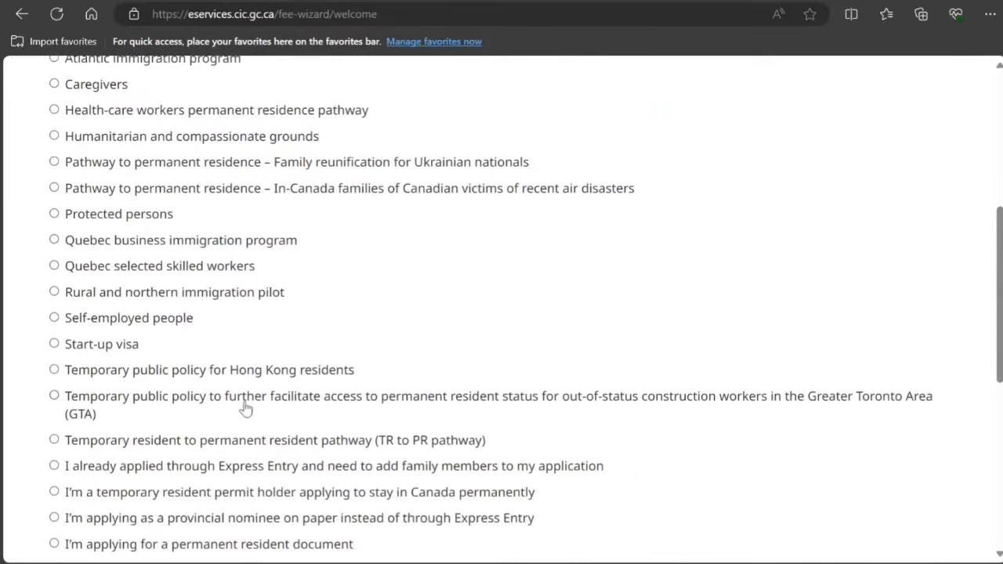
scroll(241, 419, down, 1)
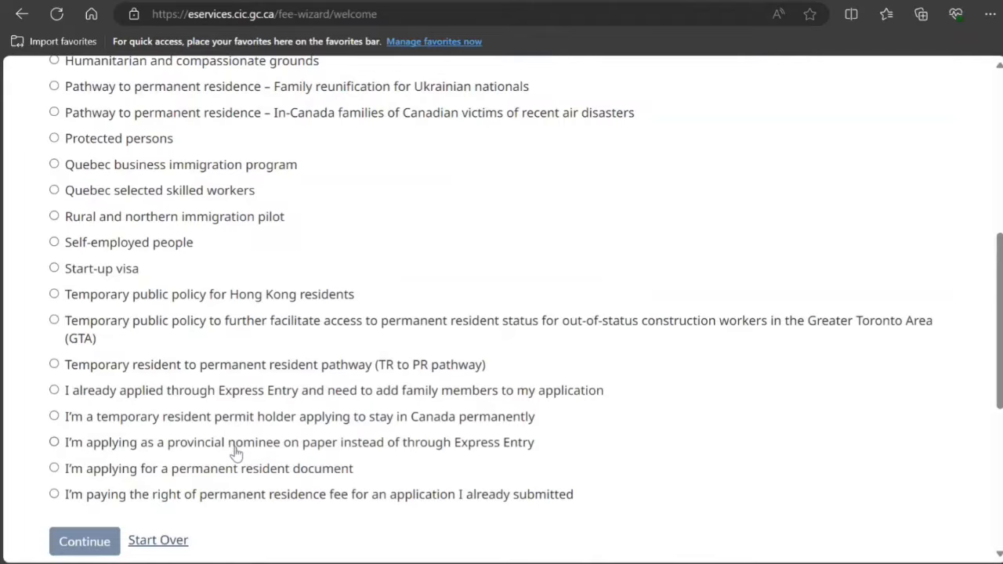
click(53, 443)
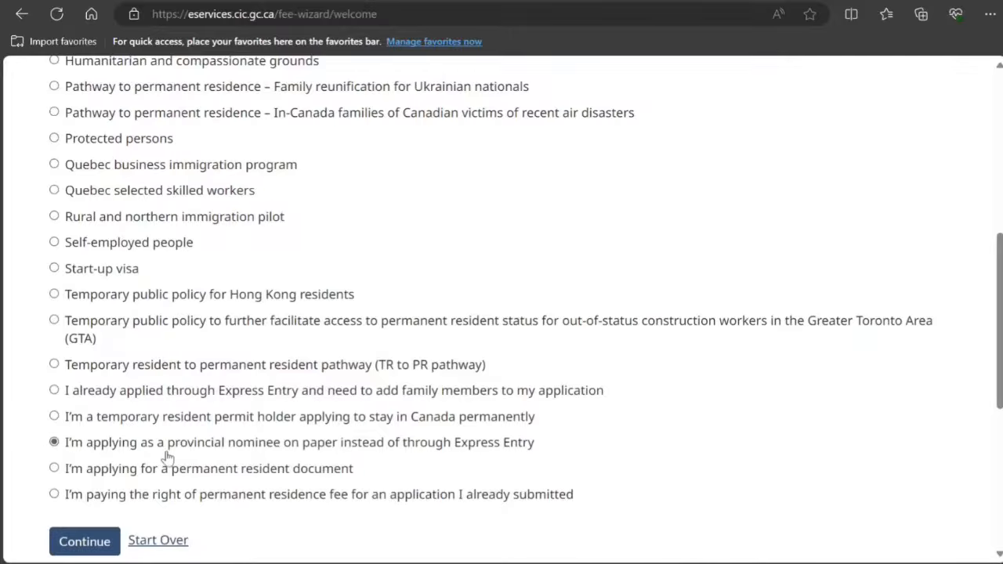
scroll(141, 451, down, 1)
click(76, 469)
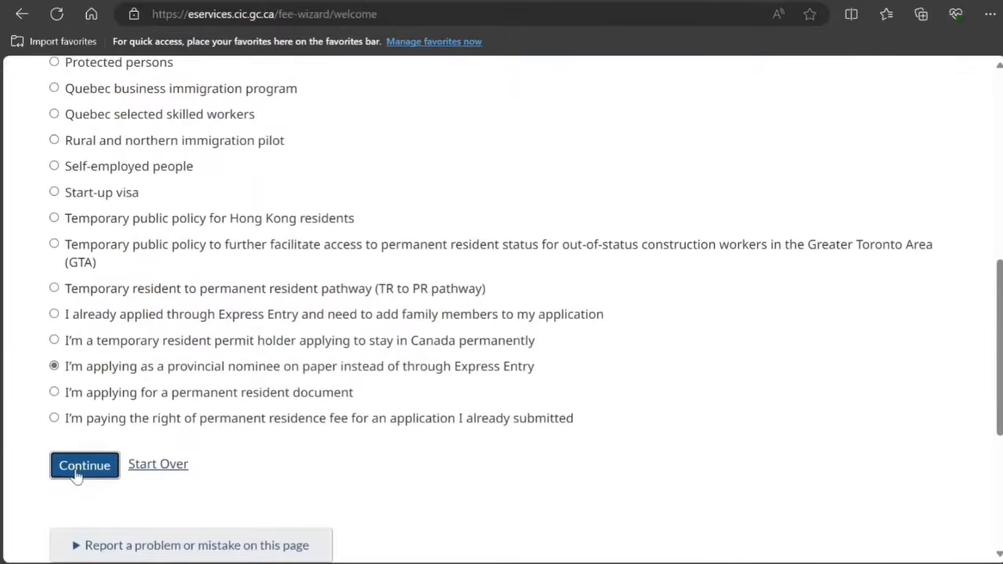
Step: Answer "I'm coming alone" for accompanying family members and "I'll pay now" for the right of permanent residence fee
scroll(102, 443, up, 2)
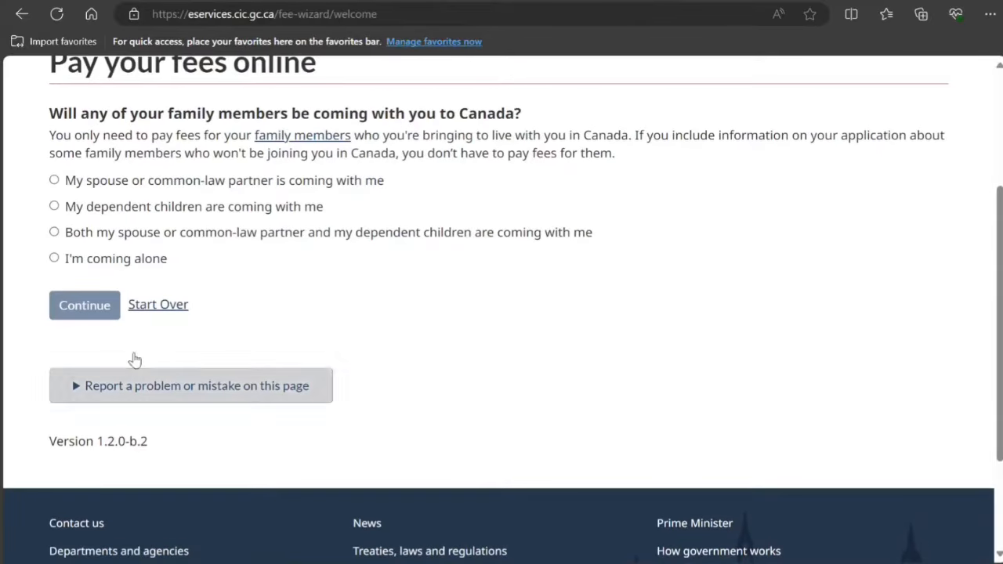
click(138, 262)
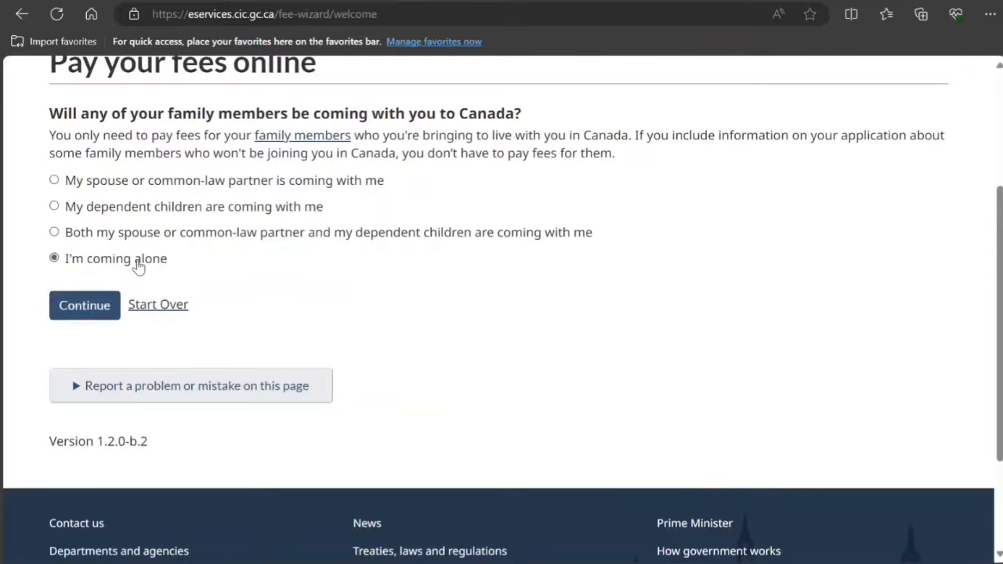
click(86, 309)
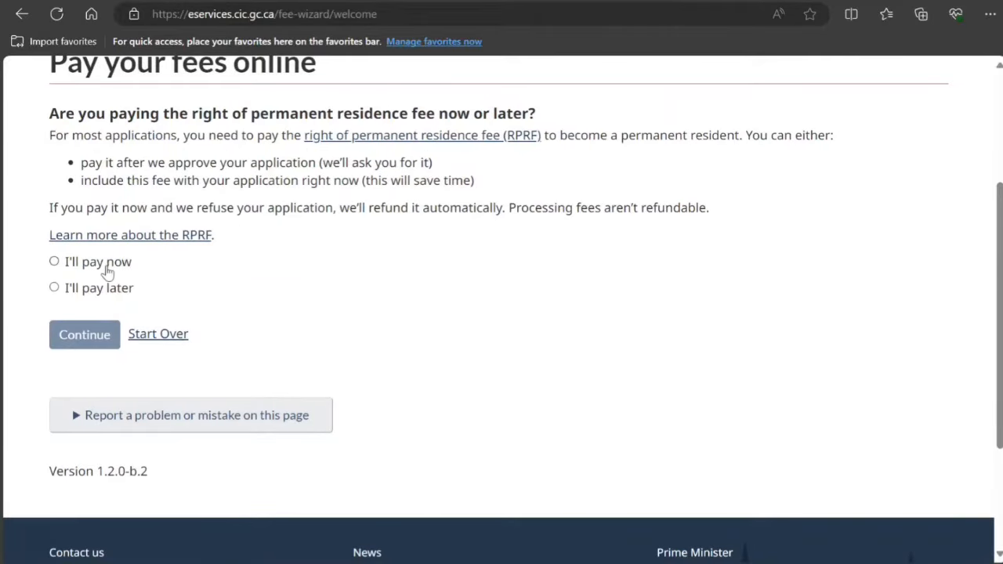
click(107, 271)
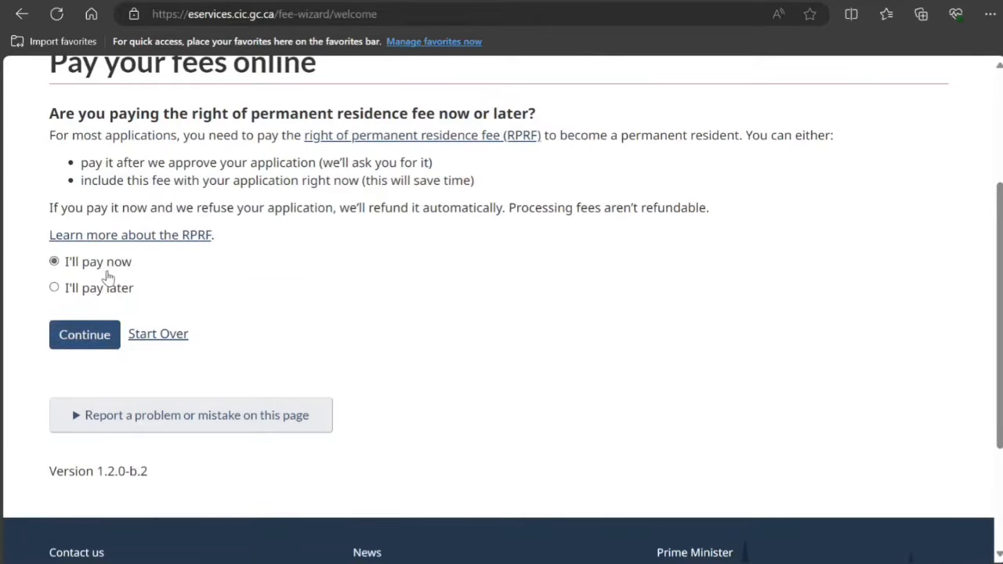
click(90, 342)
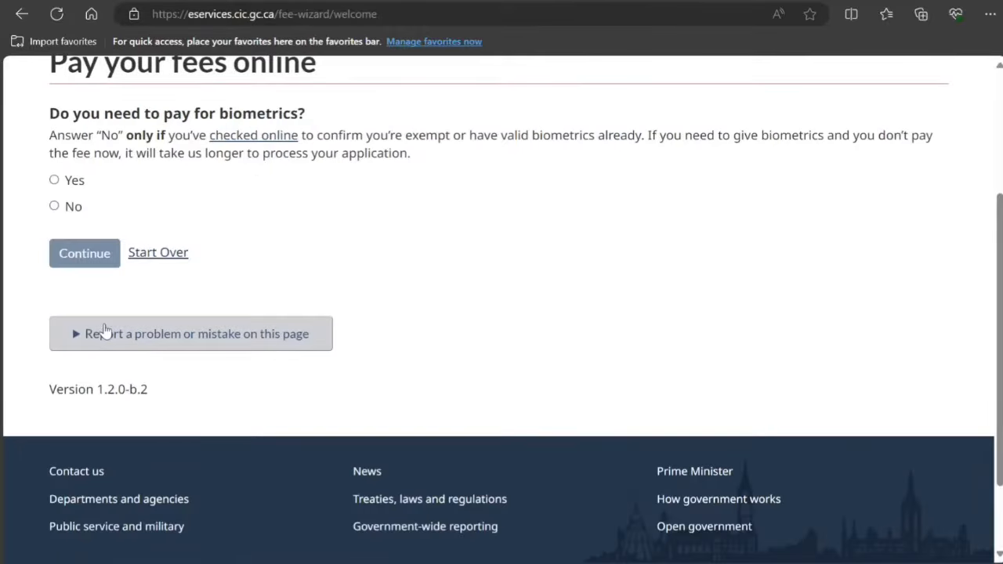
Step: Answer Yes to paying for biometrics and continue to review the summary of fees
click(75, 182)
click(87, 253)
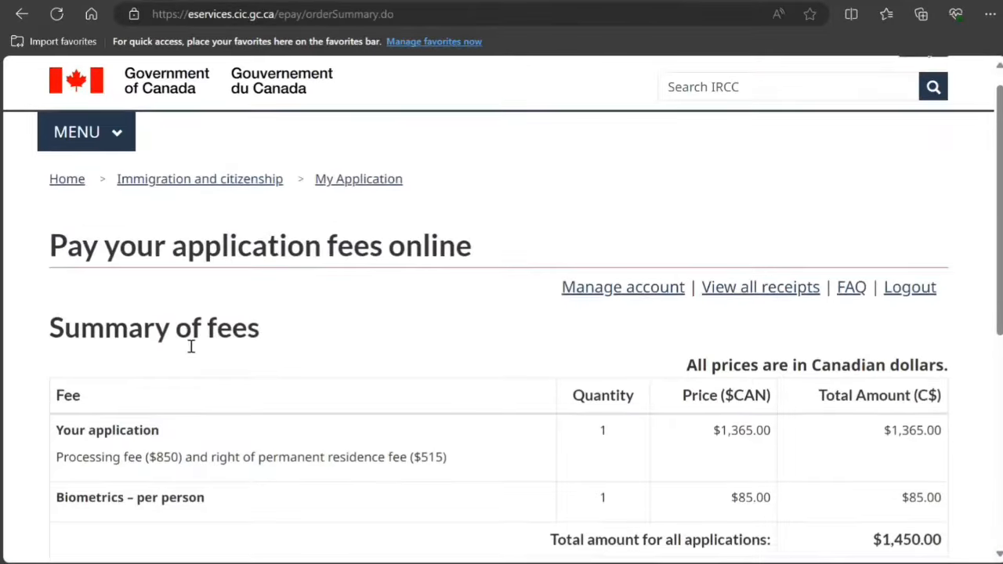
scroll(191, 346, down, 3)
scroll(190, 352, down, 1)
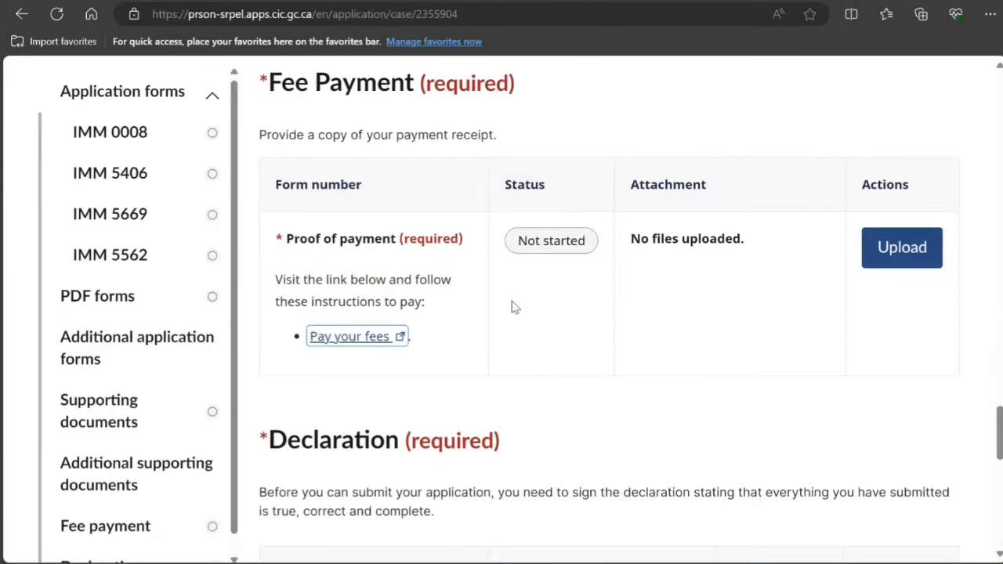
Step: Return to the application portal page and start the Consent and declaration form in the Declaration section
scroll(510, 329, up, 2)
scroll(511, 337, down, 3)
scroll(510, 339, down, 6)
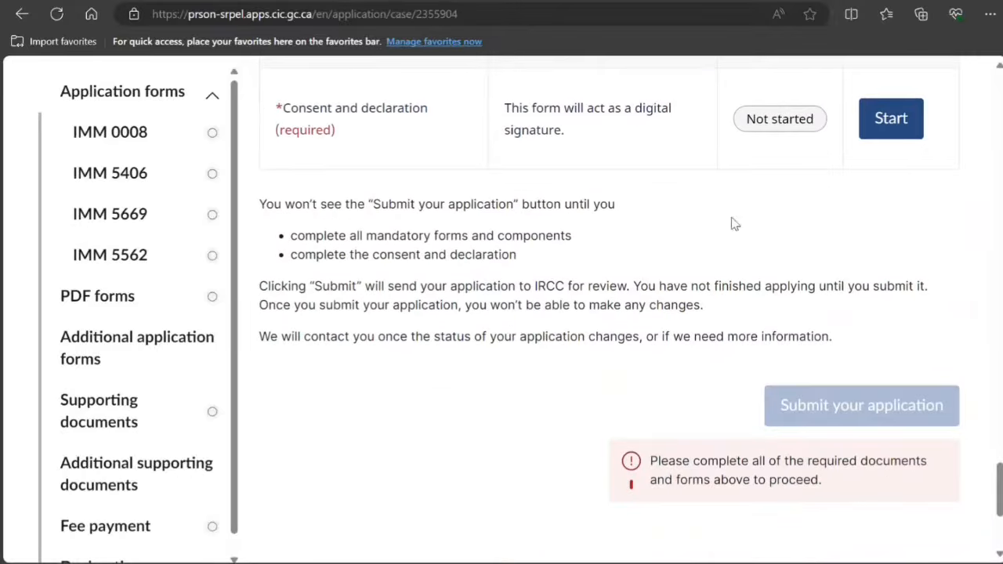
click(875, 132)
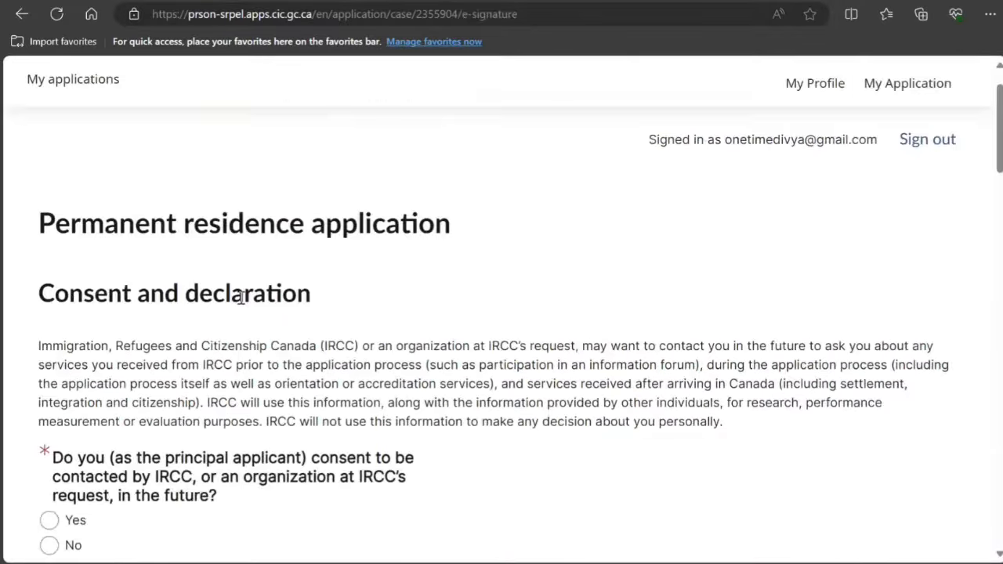
Step: Answer Yes to being contacted by IRCC in the future and Yes to sharing information with prospective employers
scroll(240, 297, down, 5)
scroll(239, 301, down, 2)
scroll(235, 298, up, 2)
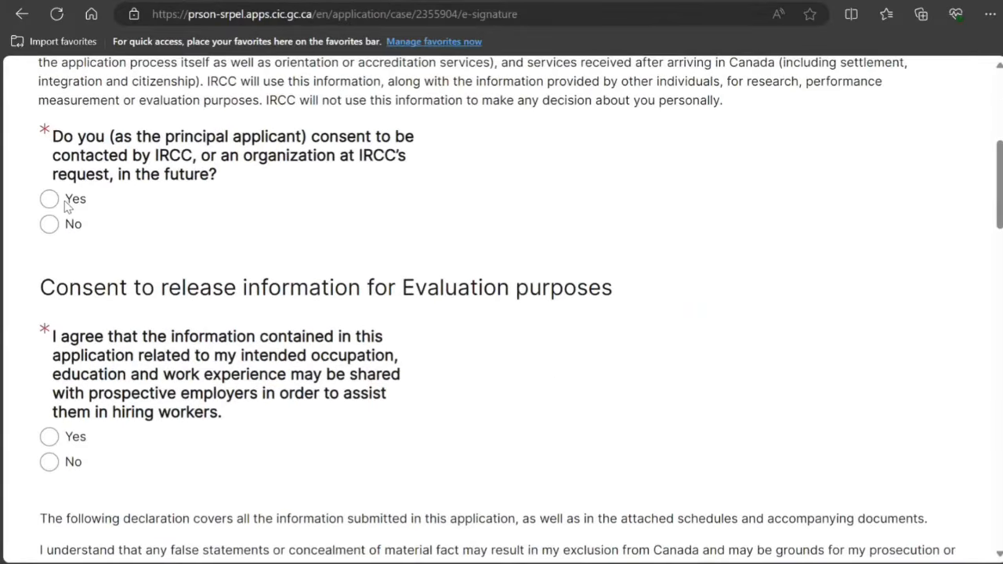
click(49, 436)
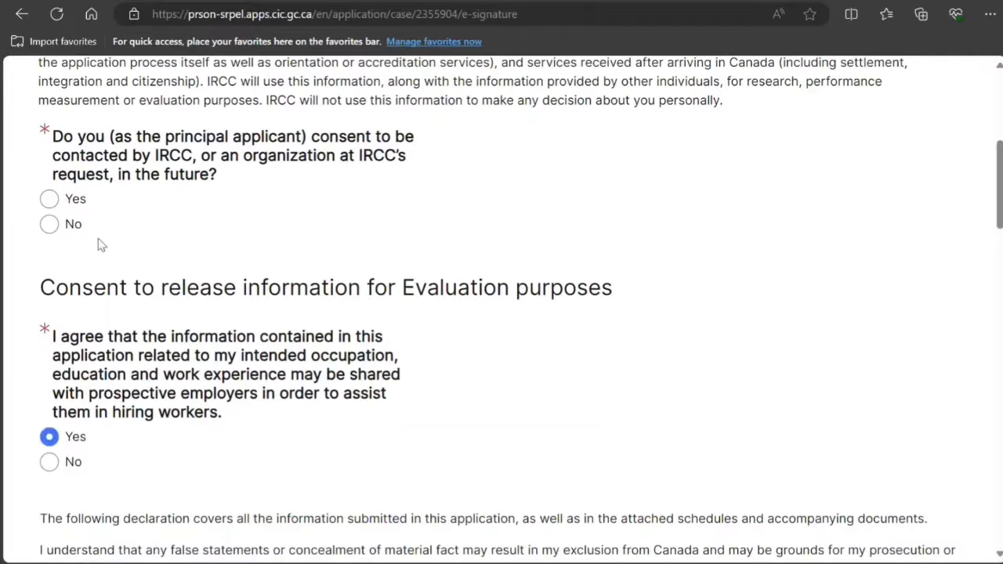
click(49, 199)
Step: Read the Schedule A declaration and electronic signature section, and go back to the application without signing
scroll(104, 305, down, 10)
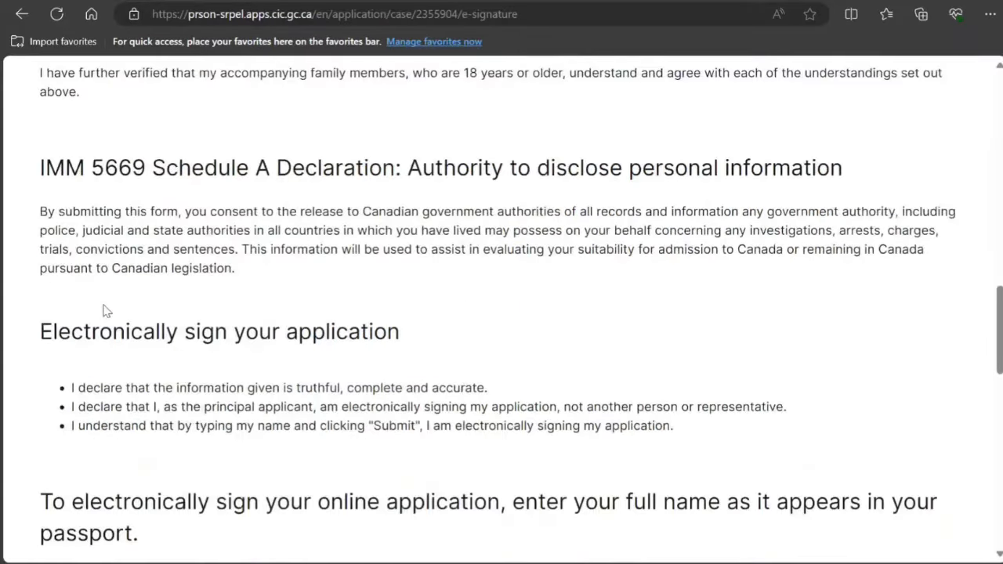
scroll(104, 310, up, 5)
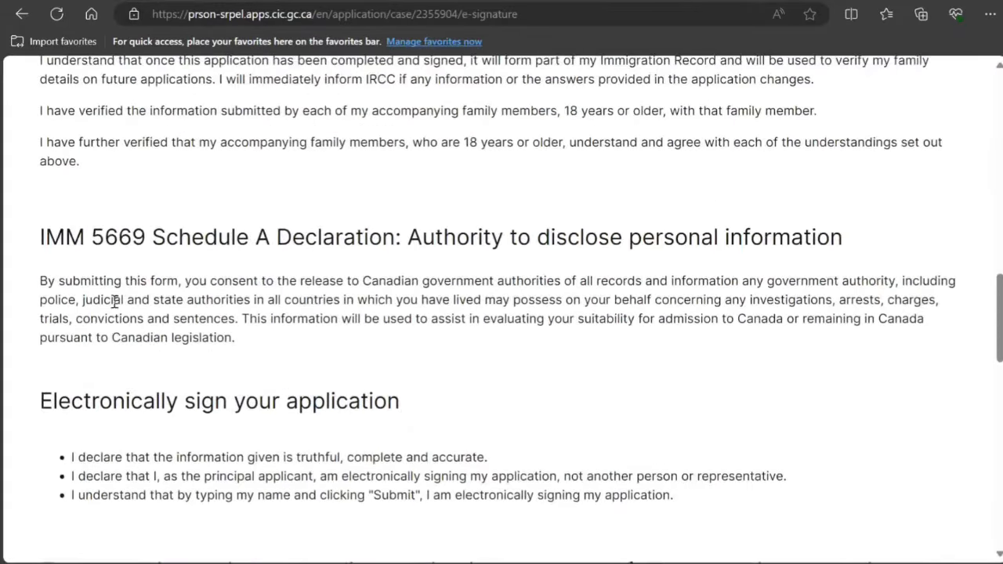
drag(167, 283, 199, 299)
scroll(157, 374, down, 5)
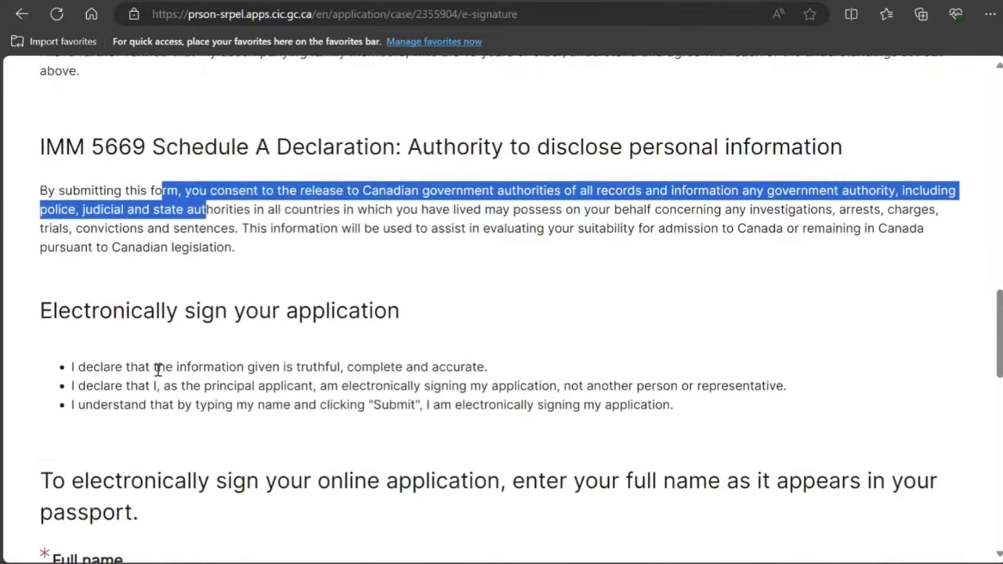
scroll(141, 329, down, 7)
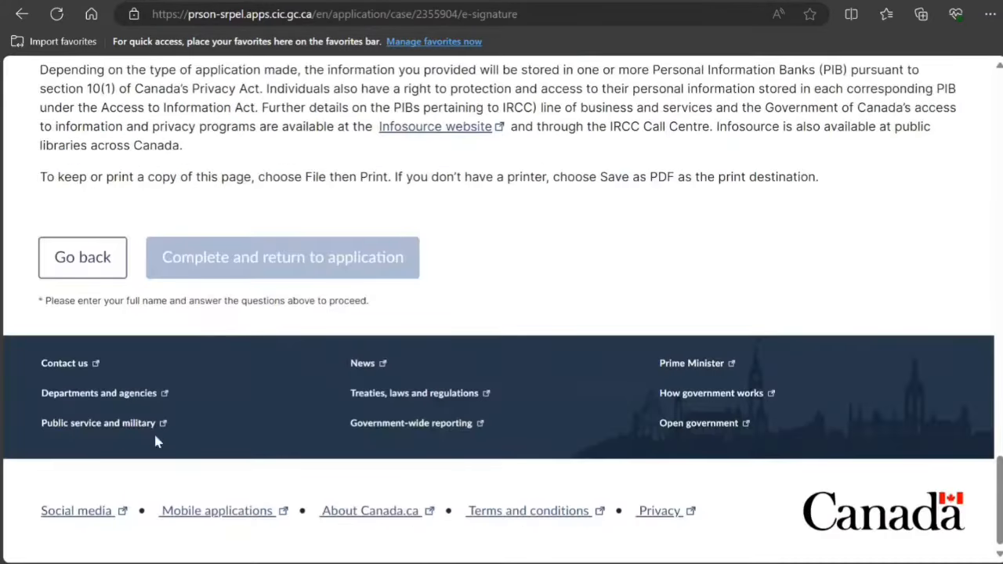
click(91, 264)
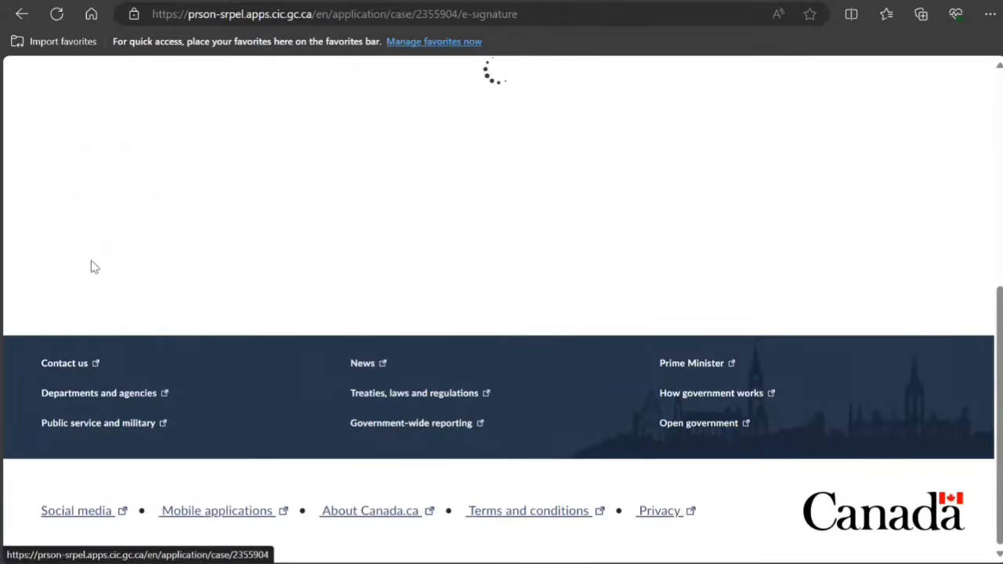
Step: Review the application's digital forms, PDF forms and supporting documents, including the document labelling and file requirements
scroll(239, 334, down, 1)
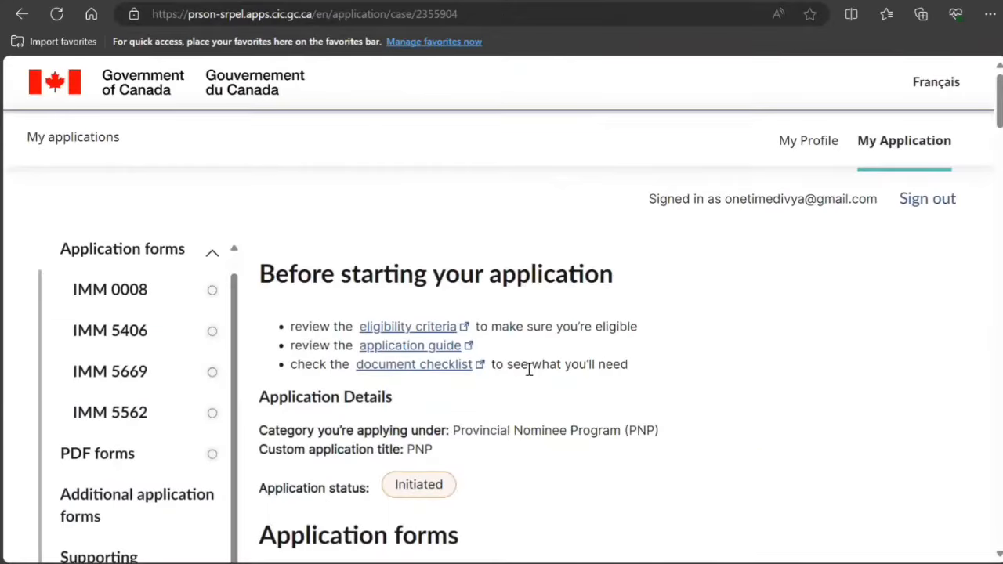
scroll(528, 369, down, 10)
scroll(528, 374, down, 5)
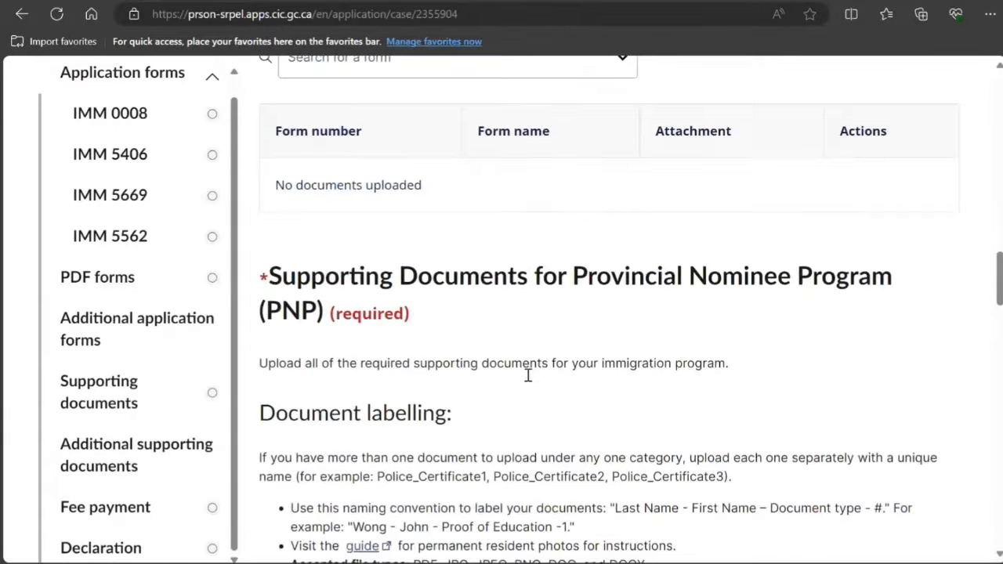
scroll(528, 374, up, 7)
scroll(528, 379, up, 6)
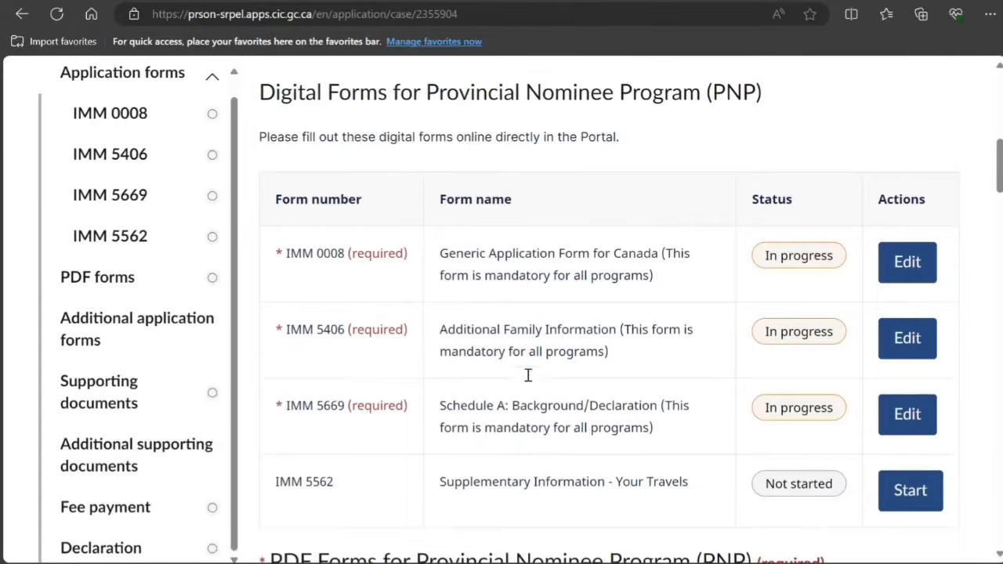
scroll(528, 381, down, 10)
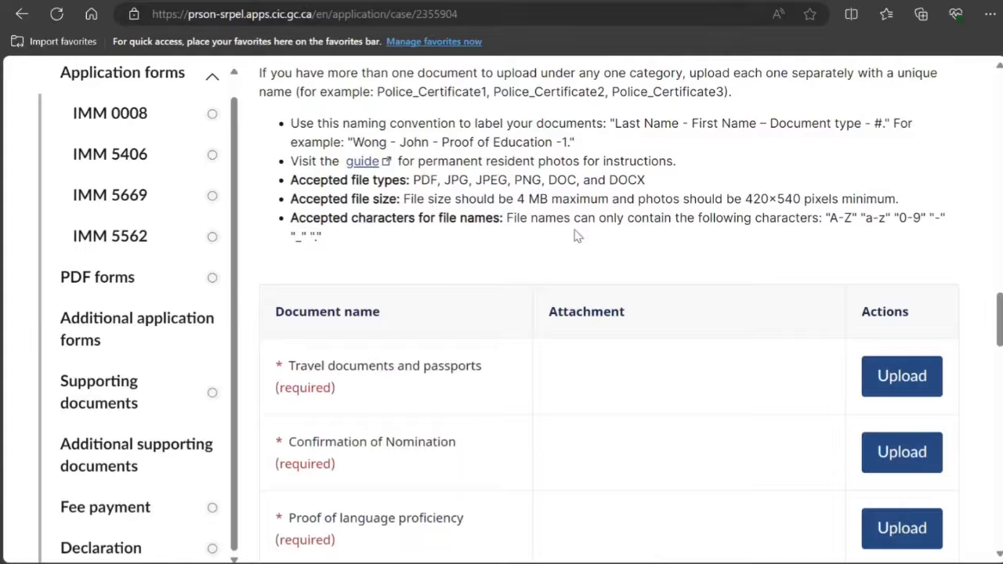
scroll(576, 235, down, 2)
scroll(538, 240, up, 2)
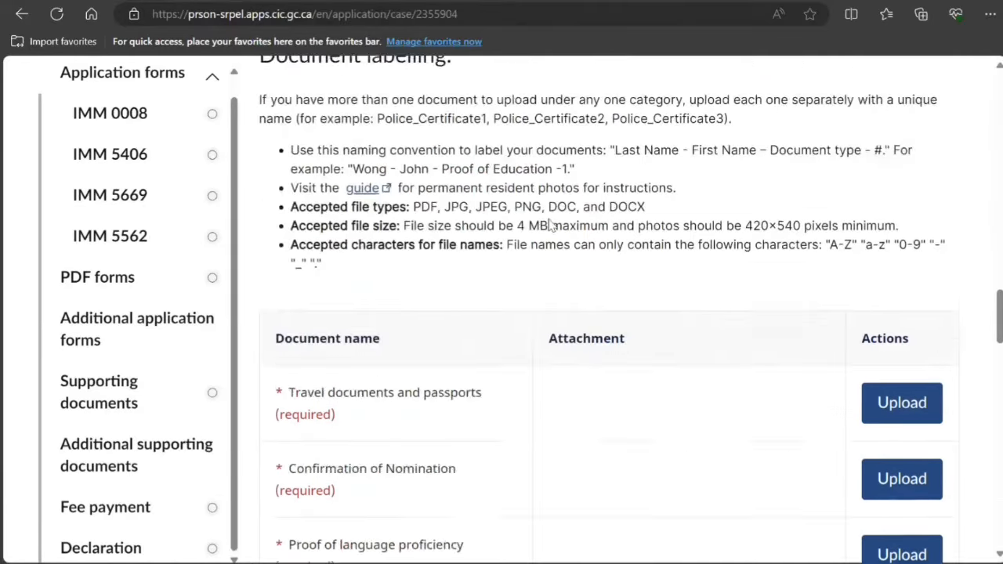
scroll(550, 225, up, 6)
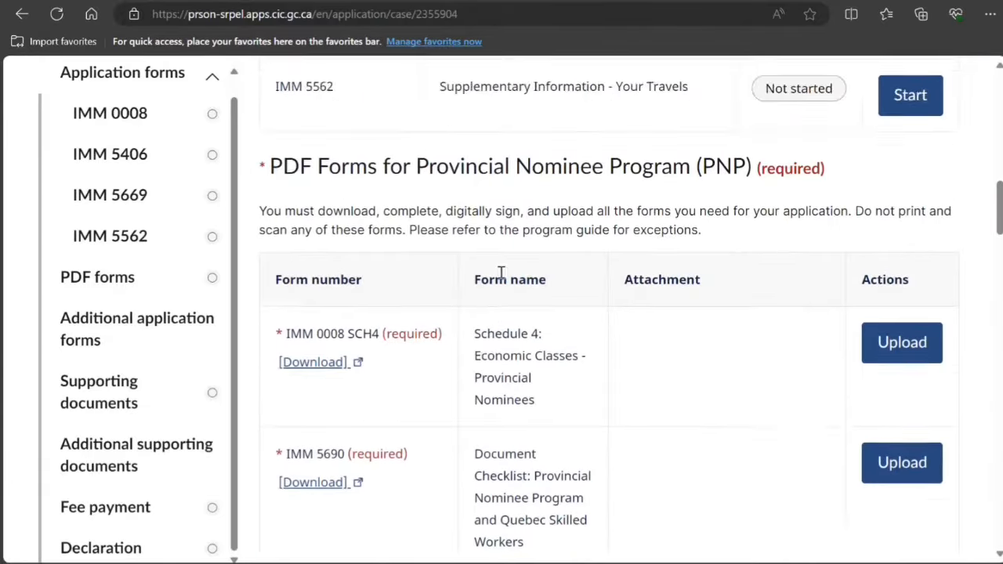
Step: Open the IMM 0008 generic application form for editing and continue past the introduction to Application details
scroll(502, 272, up, 6)
scroll(503, 274, down, 2)
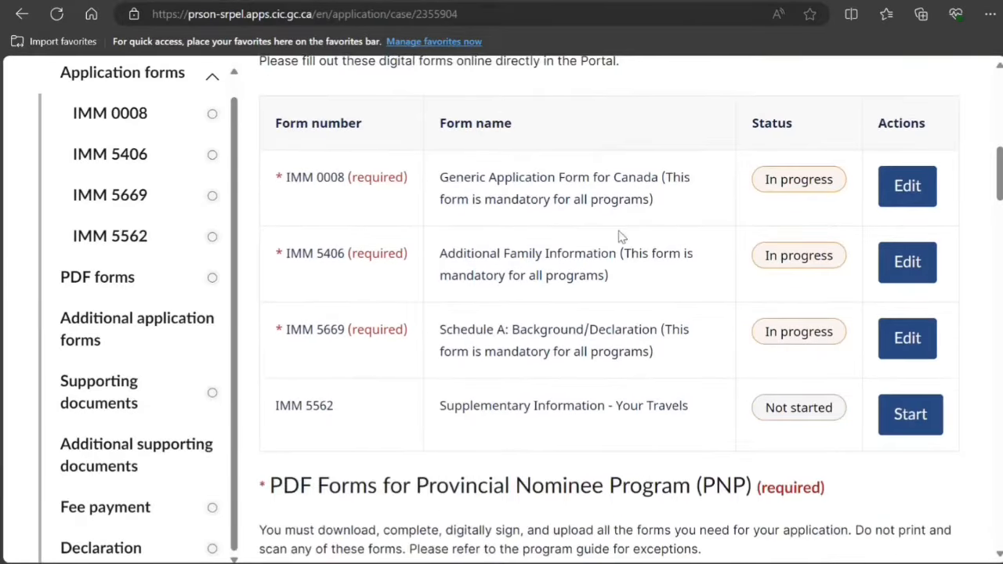
click(907, 188)
scroll(634, 339, down, 6)
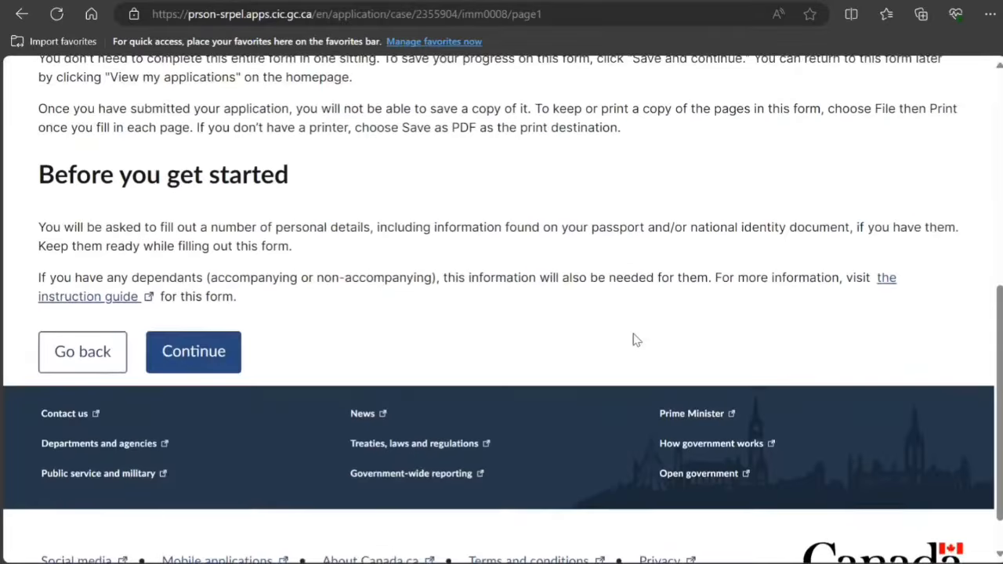
click(188, 358)
scroll(188, 361, down, 1)
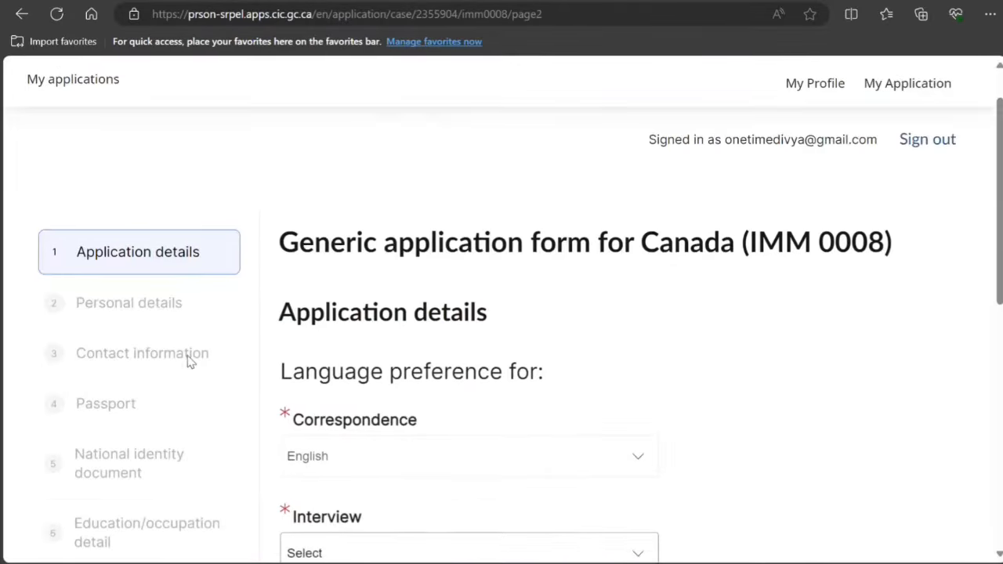
Step: Set the interview language preference to English and answer No to an interpreter being requested
scroll(189, 360, down, 3)
click(365, 304)
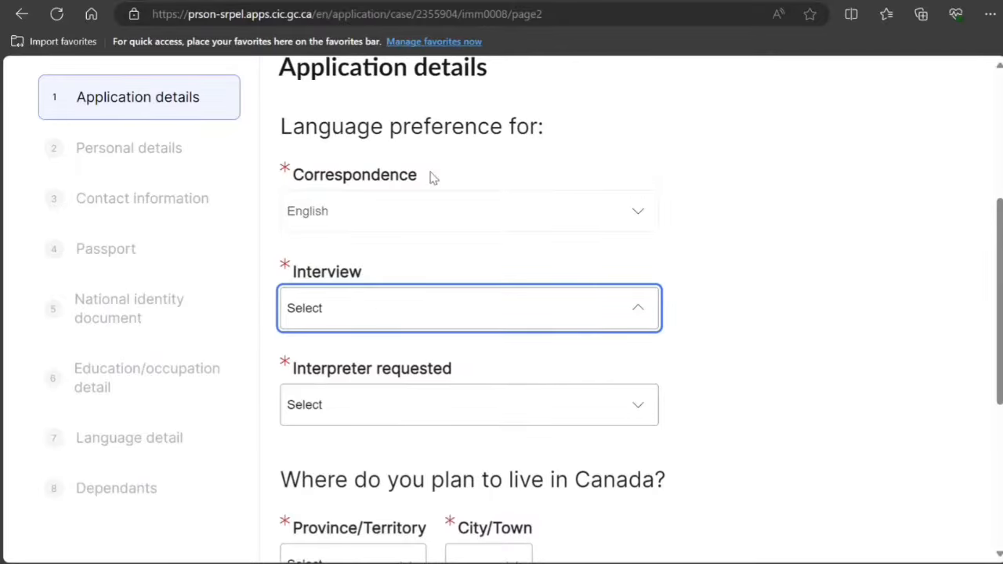
text(ed)
key(Down)
key(Down)
key(Down)
click(465, 302)
click(459, 407)
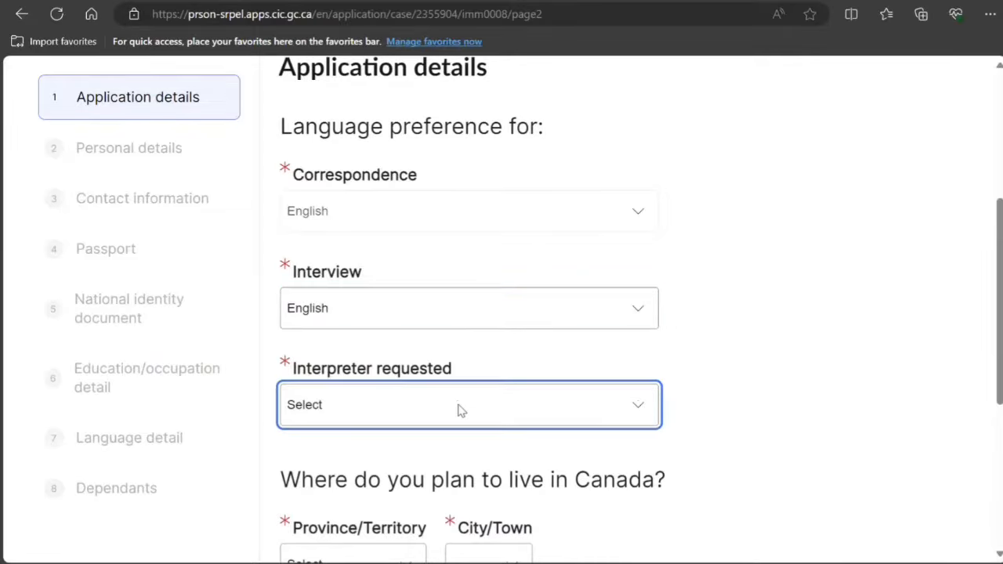
click(419, 470)
Step: Set the planned place to live in Canada to Toronto, ON, then save and continue to Personal details
scroll(515, 306, down, 3)
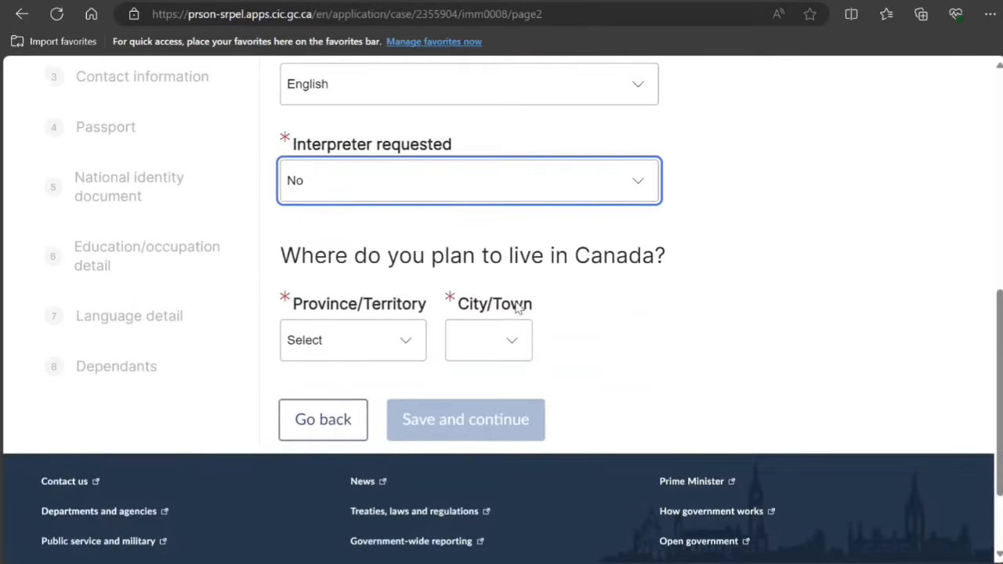
click(396, 342)
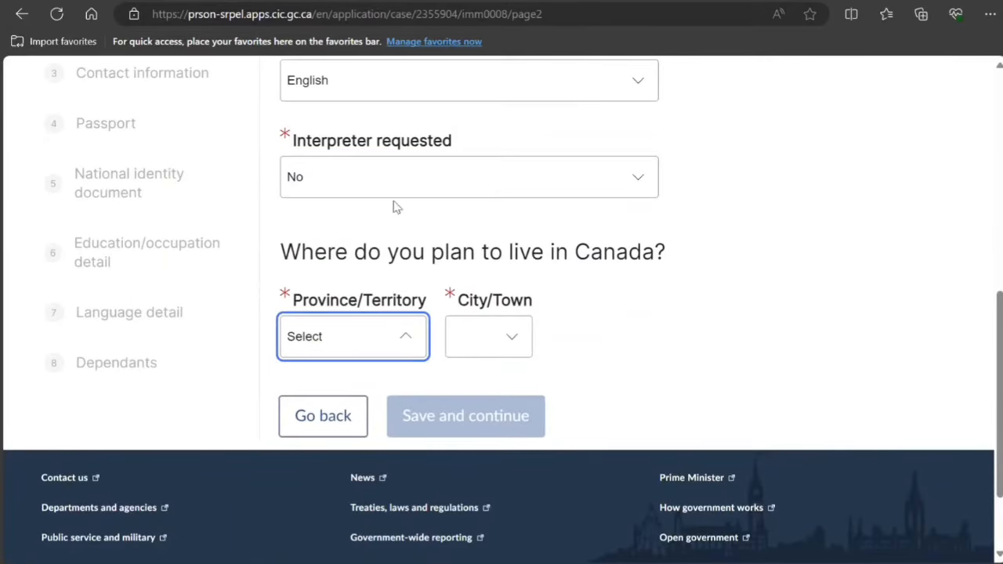
click(391, 244)
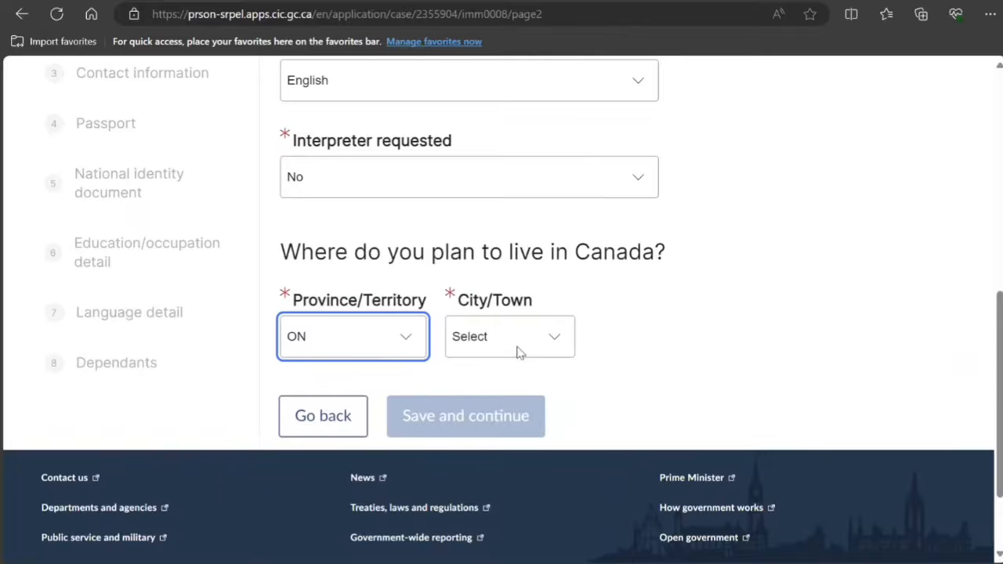
click(517, 353)
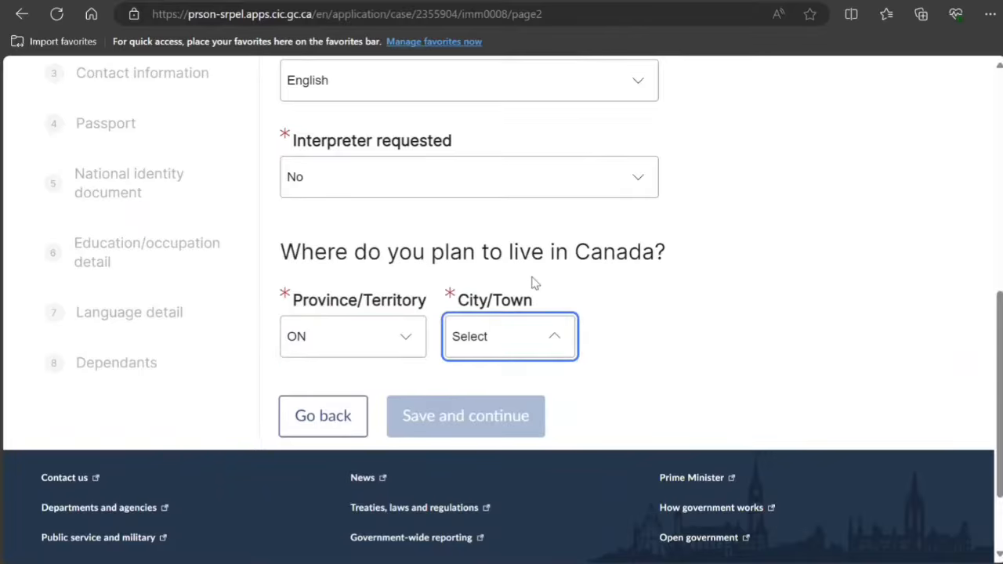
key(t)
key(t)
key(t)
key(t)
key(t)
key(t)
key(t)
key(t)
key(t)
key(t)
key(t)
key(t)
key(t)
key(t)
key(t)
key(t)
key(t)
key(t)
click(507, 291)
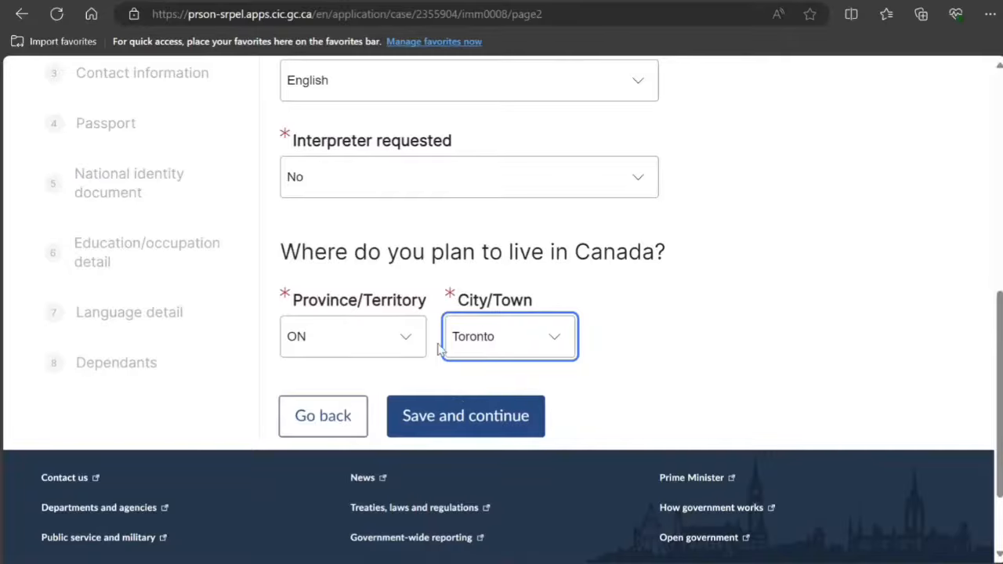
click(466, 436)
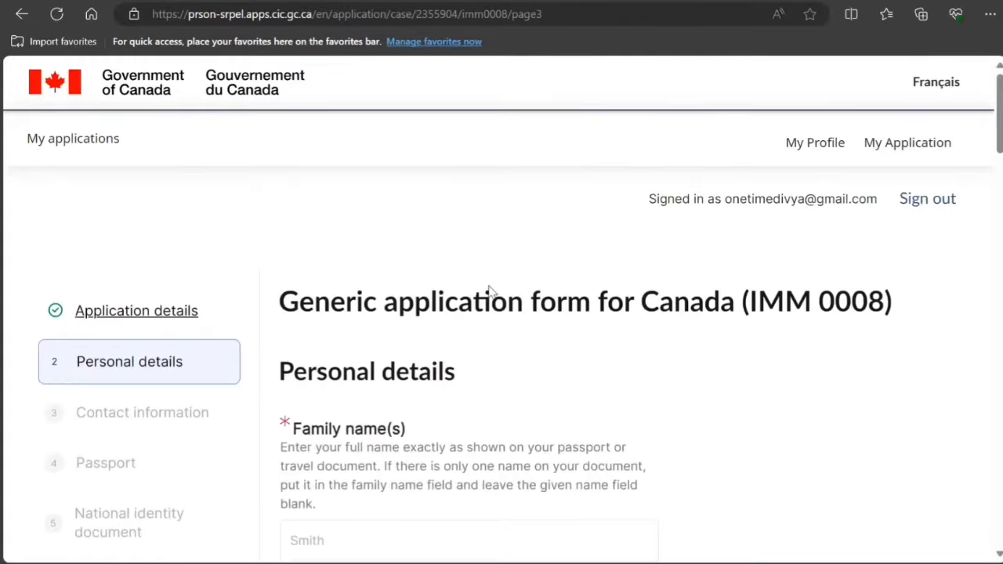
Step: Answer No to having ever used any other name
scroll(489, 290, down, 10)
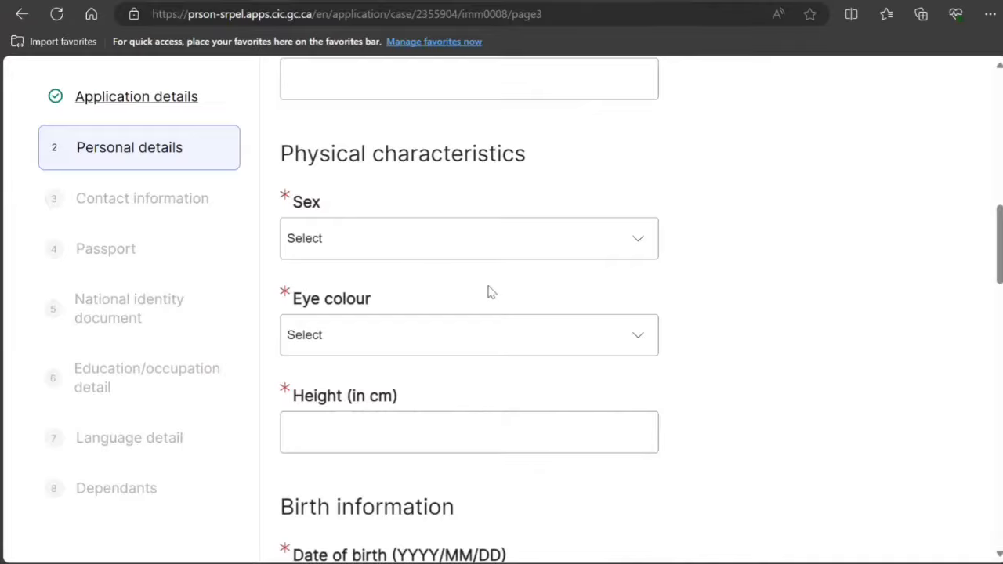
scroll(489, 291, up, 5)
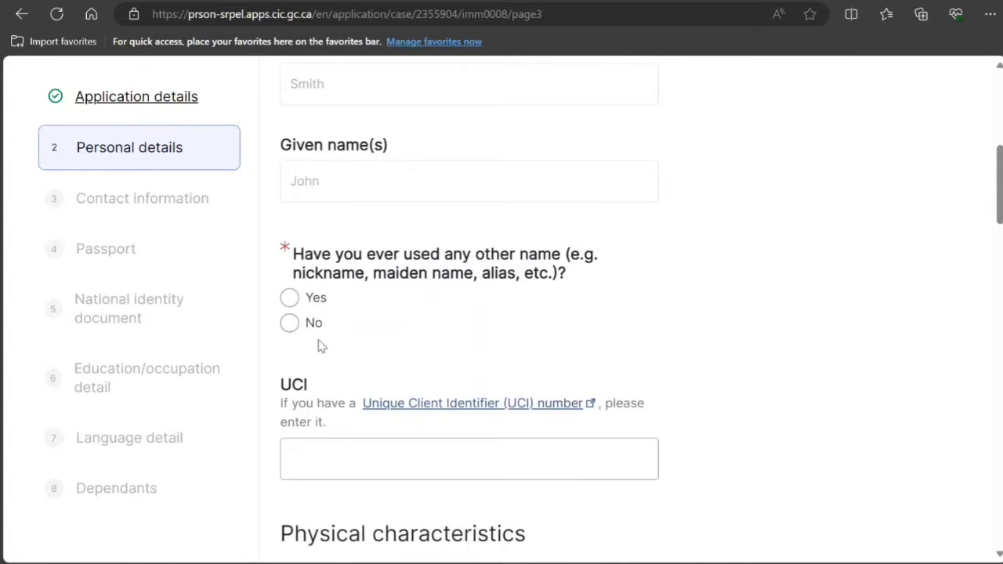
click(291, 329)
Step: Fill in the physical characteristics with sex M Male, eye colour Black and height 170 cm
scroll(340, 329, down, 3)
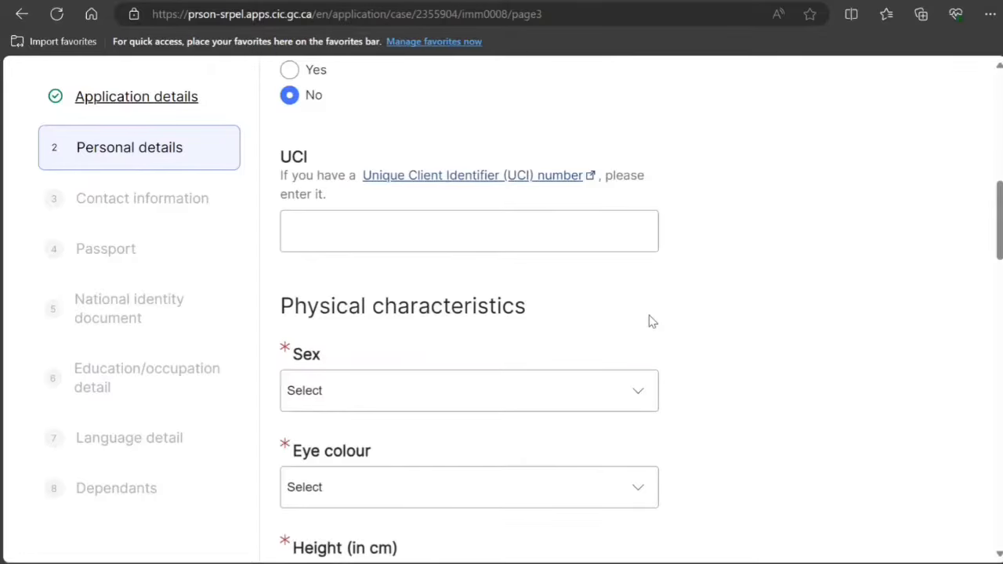
scroll(650, 320, down, 2)
scroll(650, 319, up, 1)
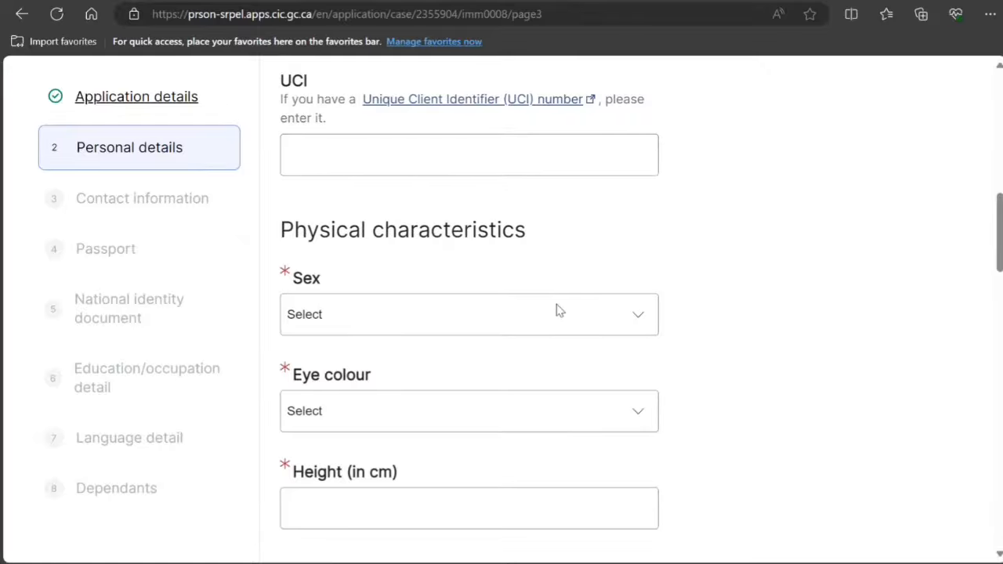
click(543, 331)
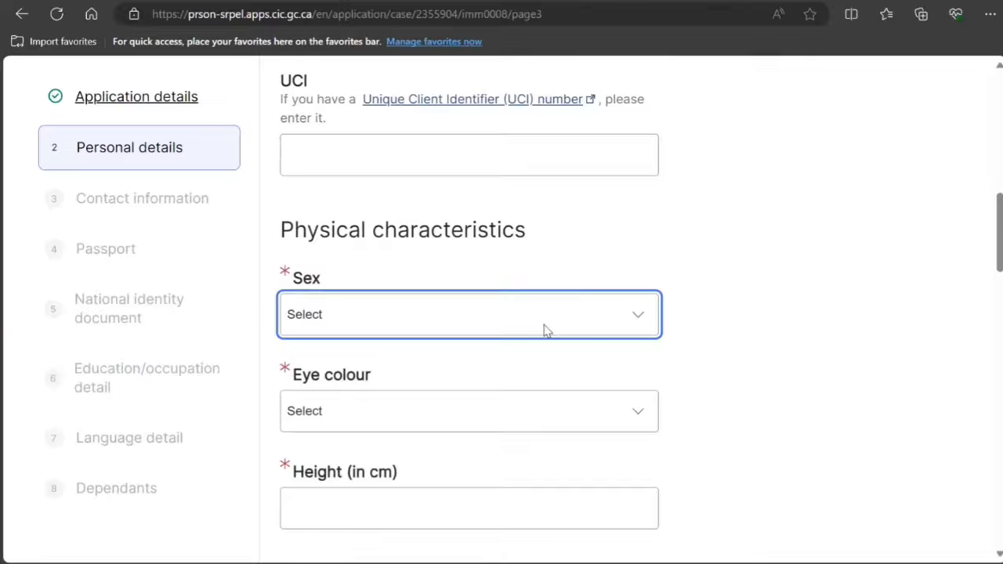
click(446, 391)
click(496, 424)
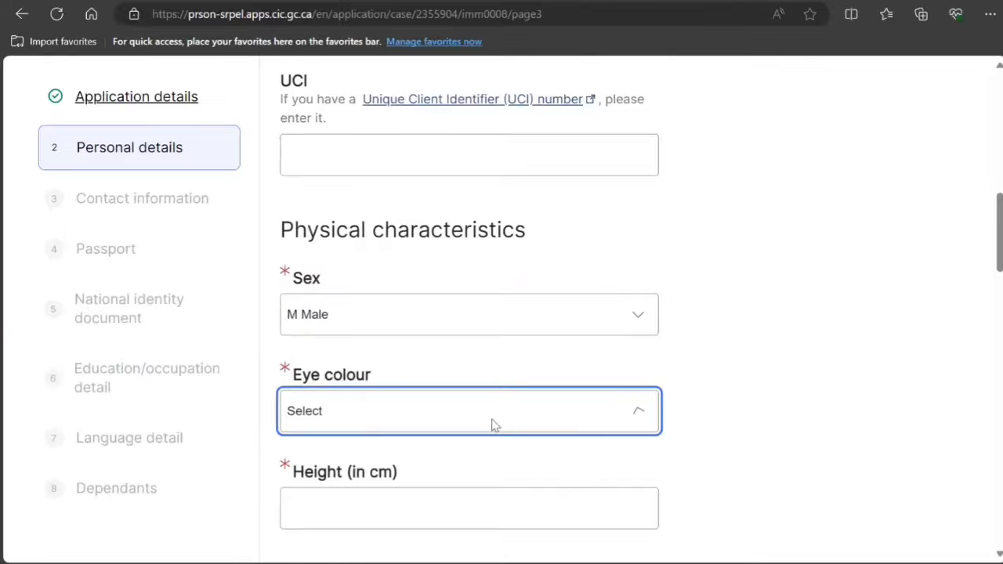
click(460, 260)
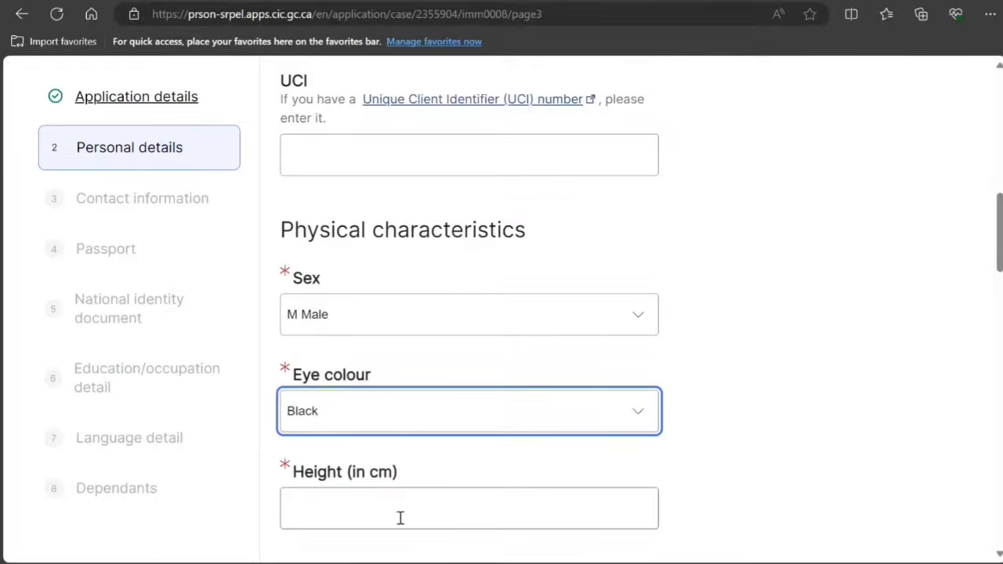
click(399, 511)
text(170)
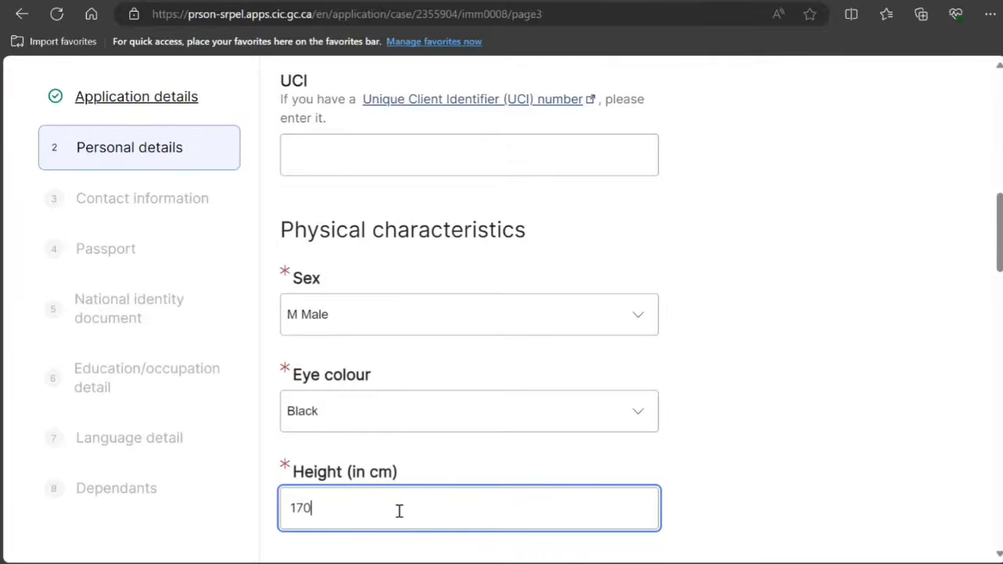
Step: Enter New Delhi as the place of birth and choose India as the country of birth
scroll(399, 511, down, 5)
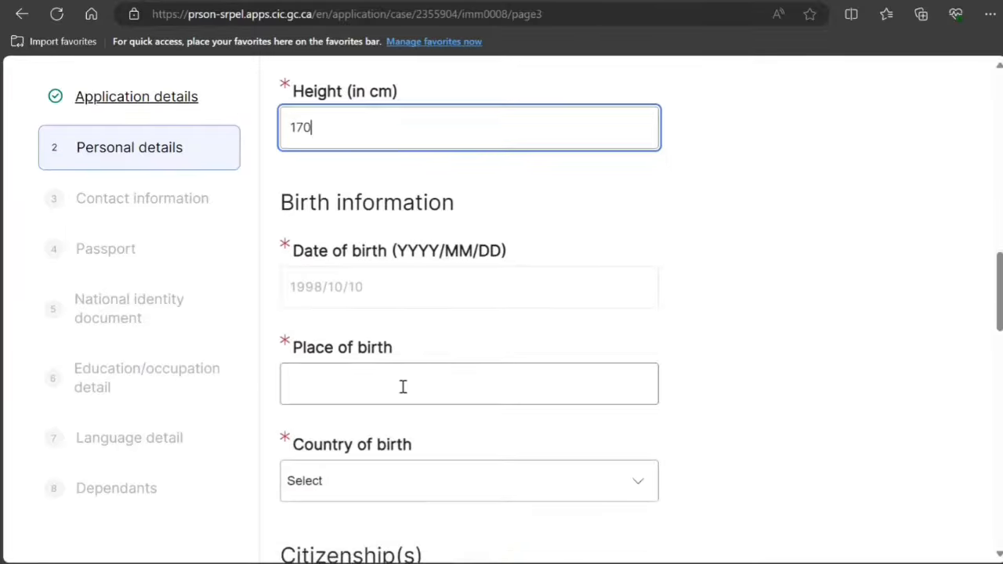
click(404, 382)
text(New De)
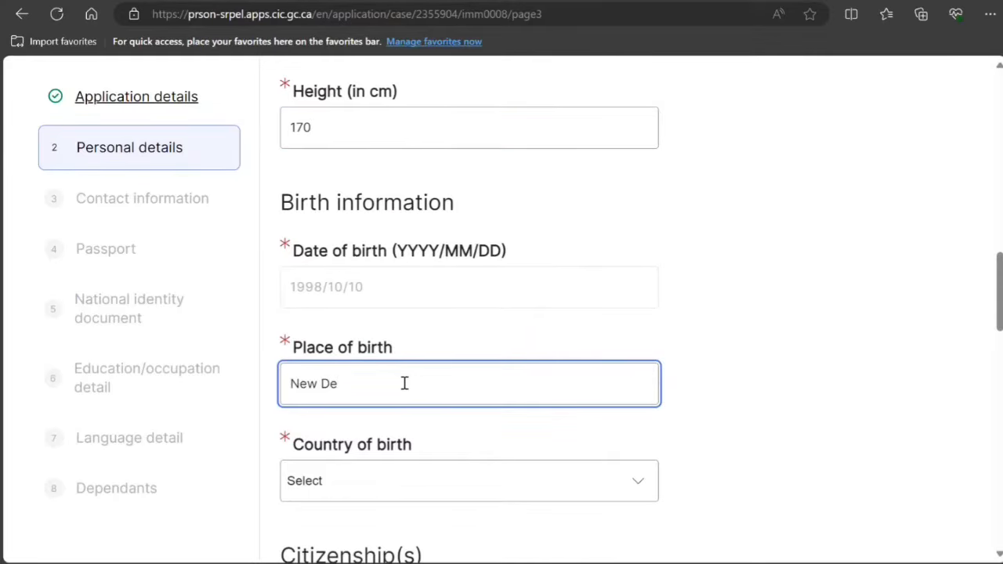
text(lhi)
scroll(413, 452, down, 1)
click(413, 421)
text(in)
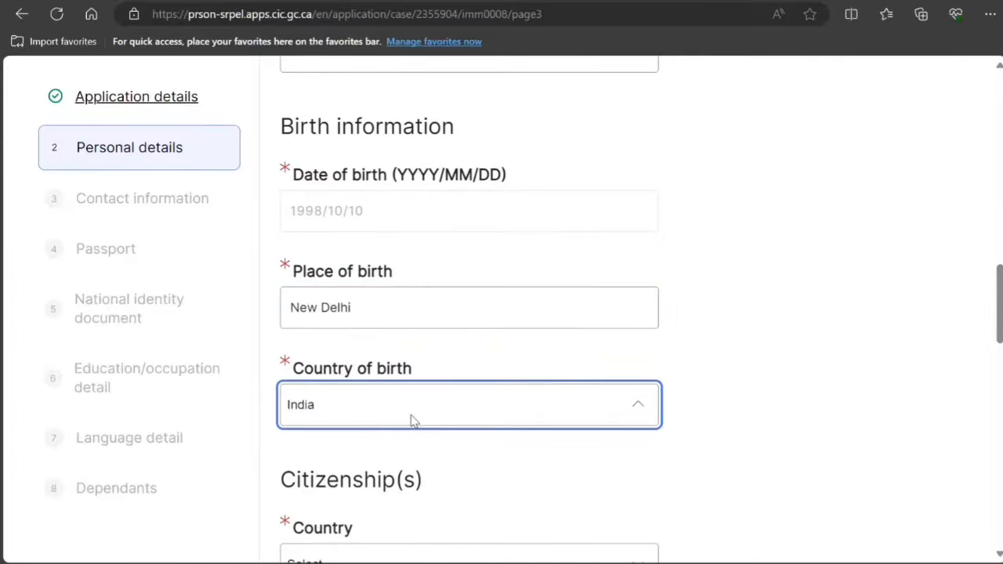
click(459, 463)
Step: Choose India as the first country of citizenship
scroll(460, 463, down, 3)
click(415, 340)
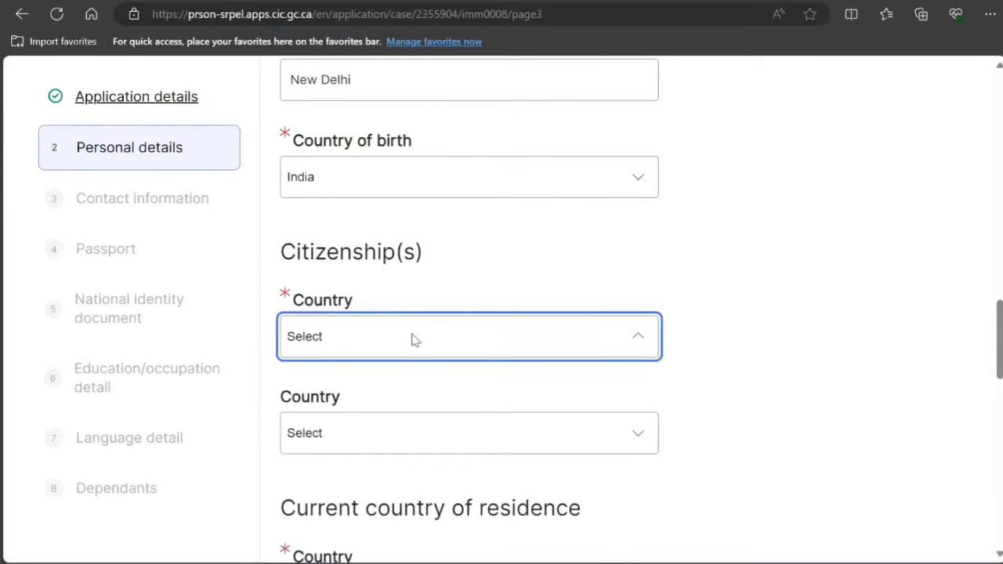
text(in)
click(435, 384)
Step: Set the current country of residence to India with status Citizen, and answer No to previous countries of residence
scroll(423, 443, down, 4)
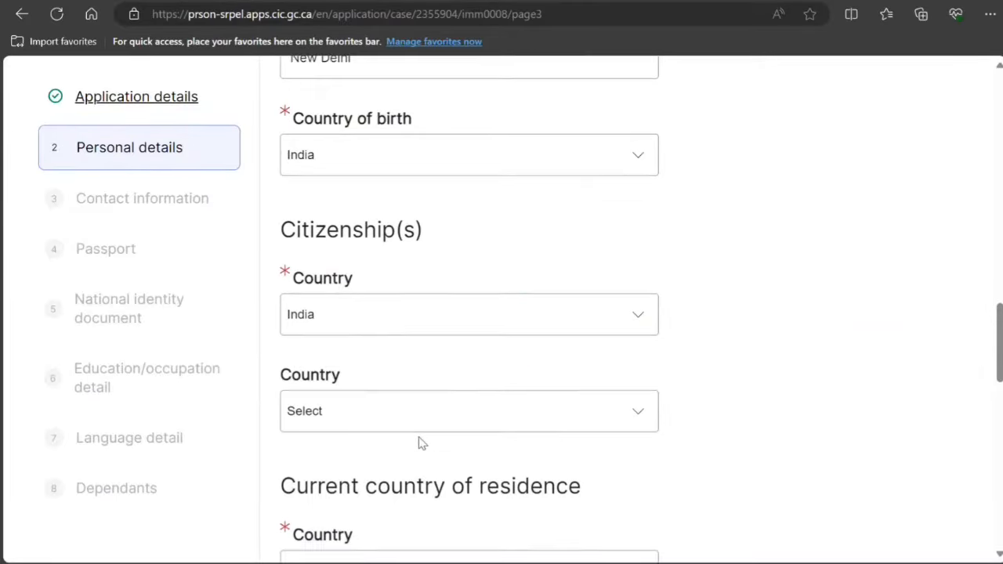
click(439, 289)
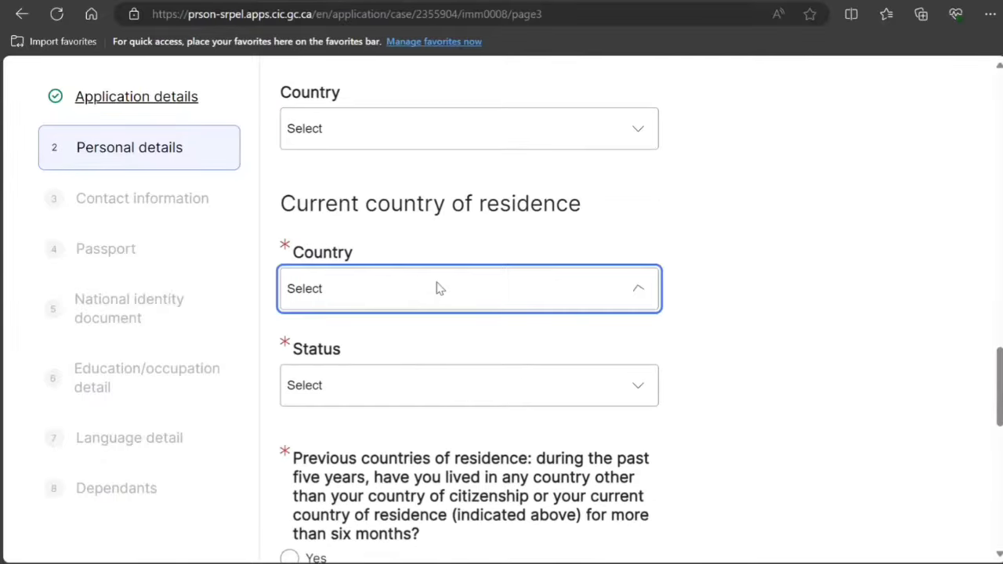
text(India)
click(425, 376)
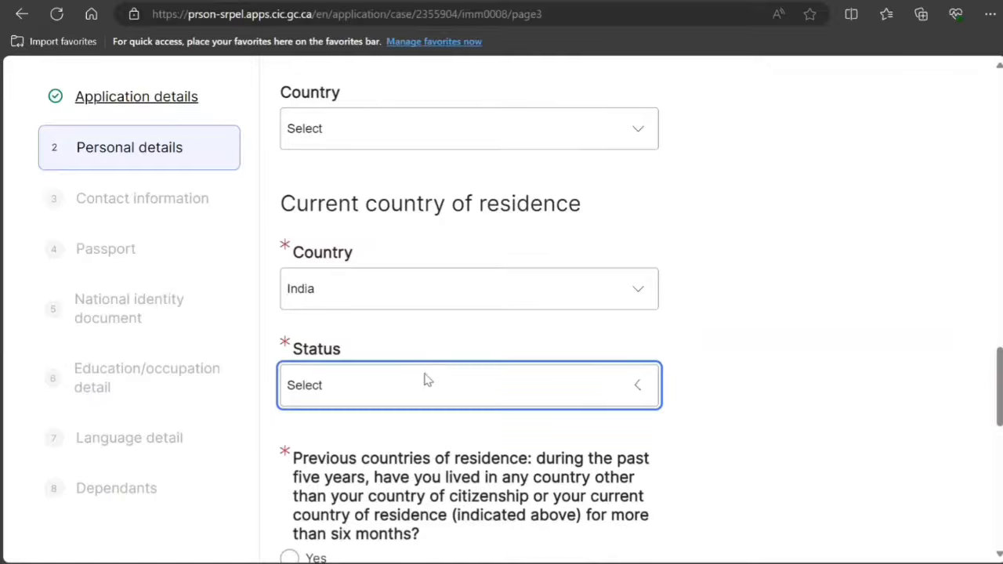
click(393, 233)
scroll(486, 466, down, 3)
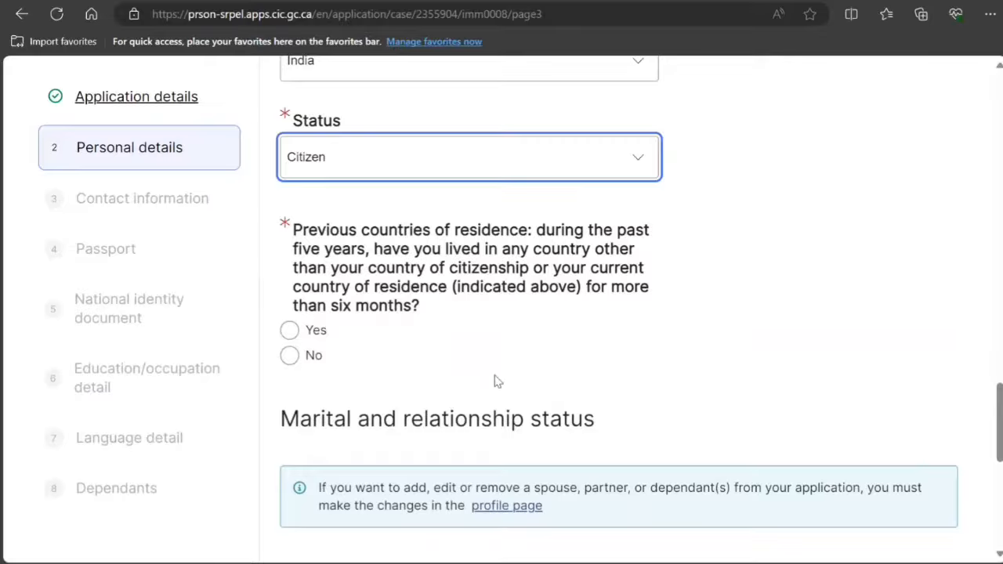
click(290, 356)
Step: Set the current marital status to Single, answer No to previous marriage or common-law relationship, and save and continue to Contact information
scroll(412, 177, down, 5)
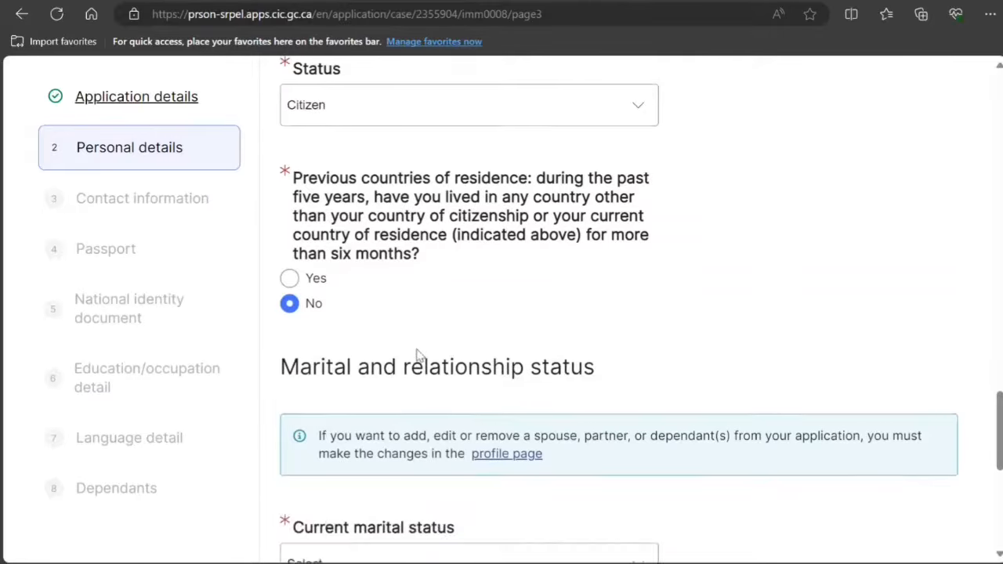
click(425, 242)
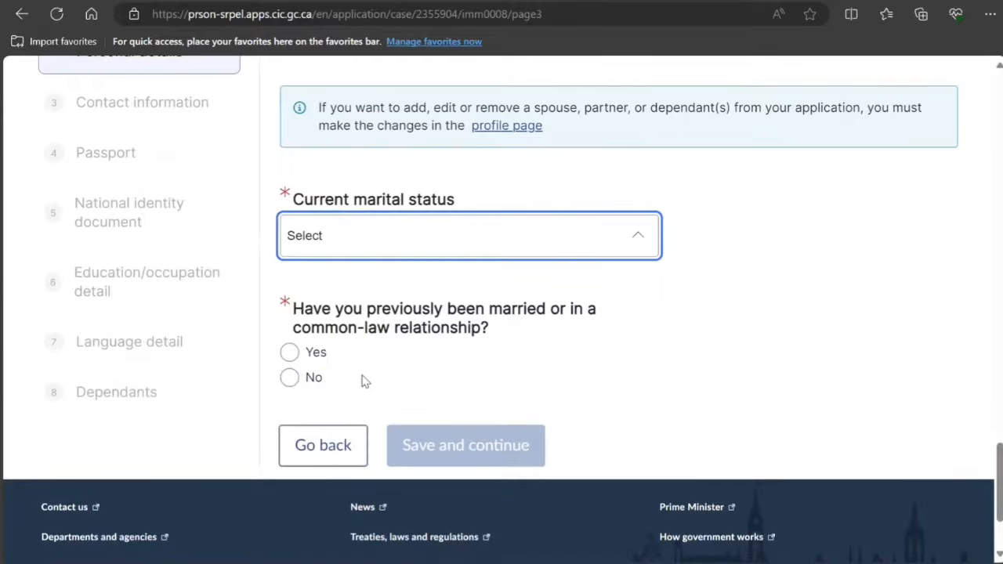
click(361, 368)
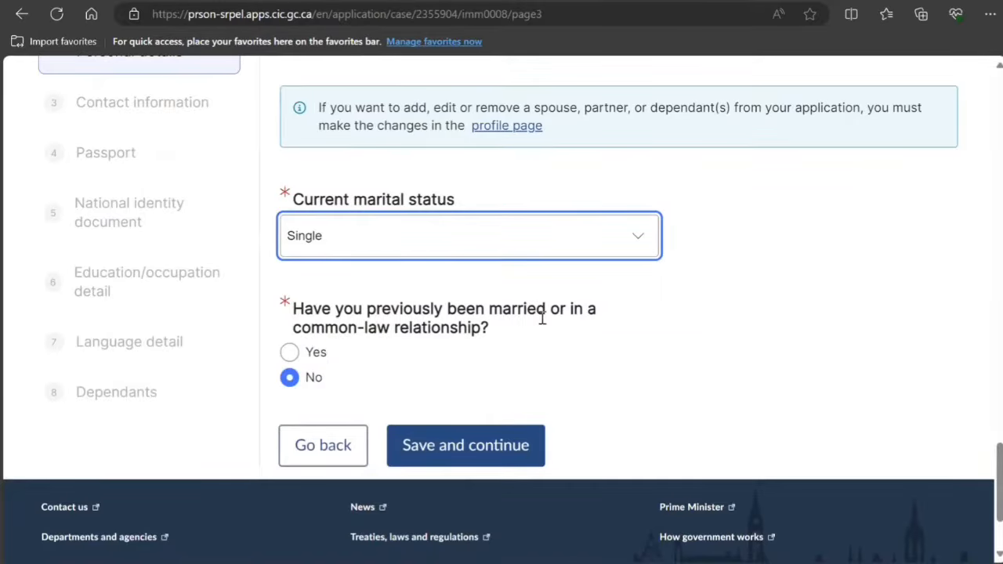
click(463, 448)
Step: Set the primary telephone number's type to Cellular and mark it as Other rather than Canada/US
scroll(418, 379, down, 4)
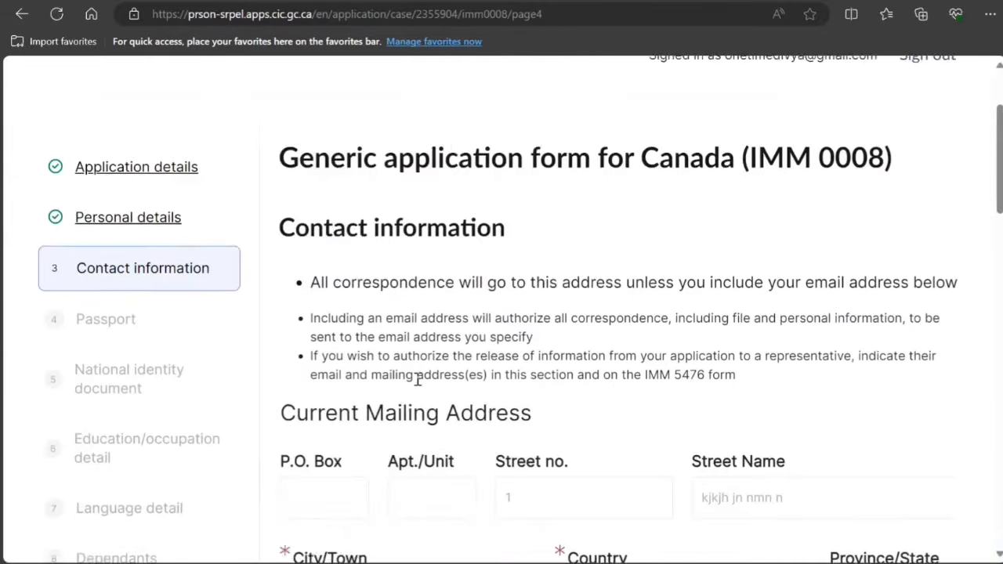
scroll(418, 385, down, 4)
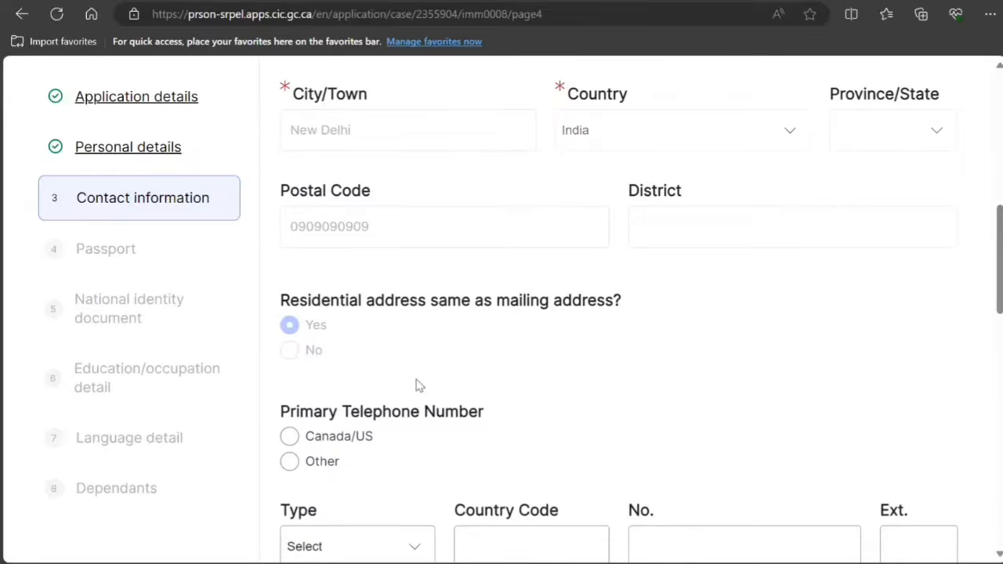
scroll(526, 331, down, 3)
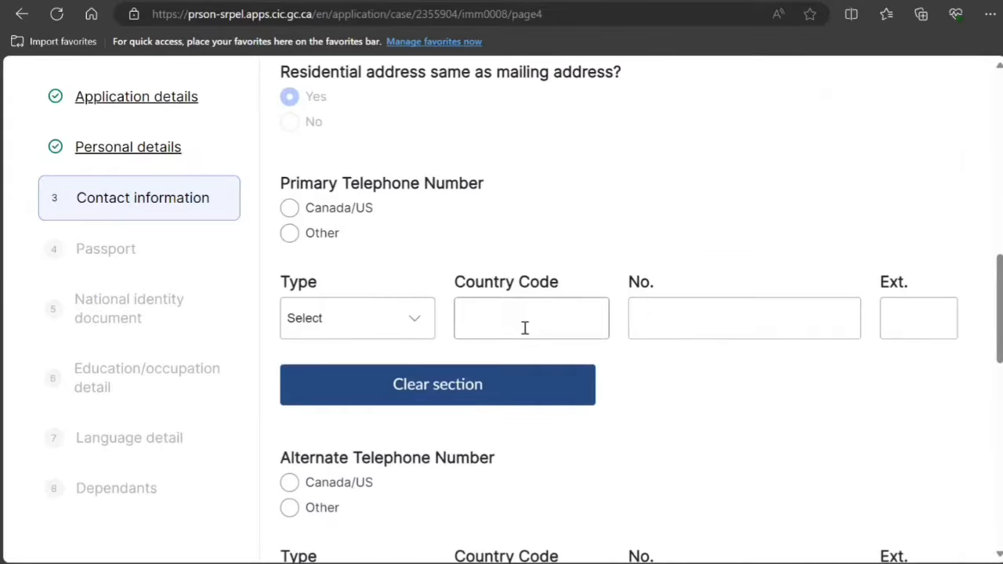
click(392, 333)
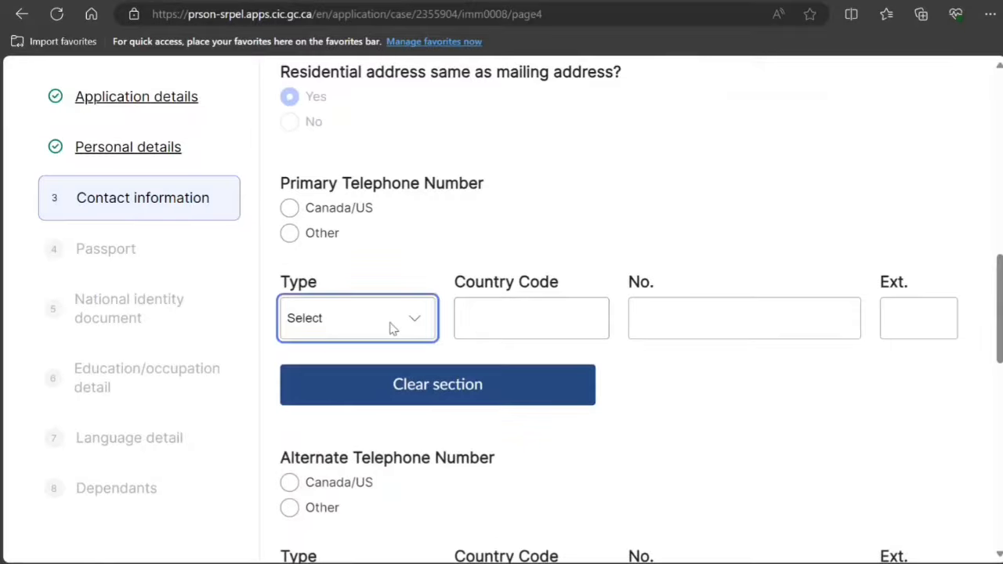
click(369, 394)
click(520, 322)
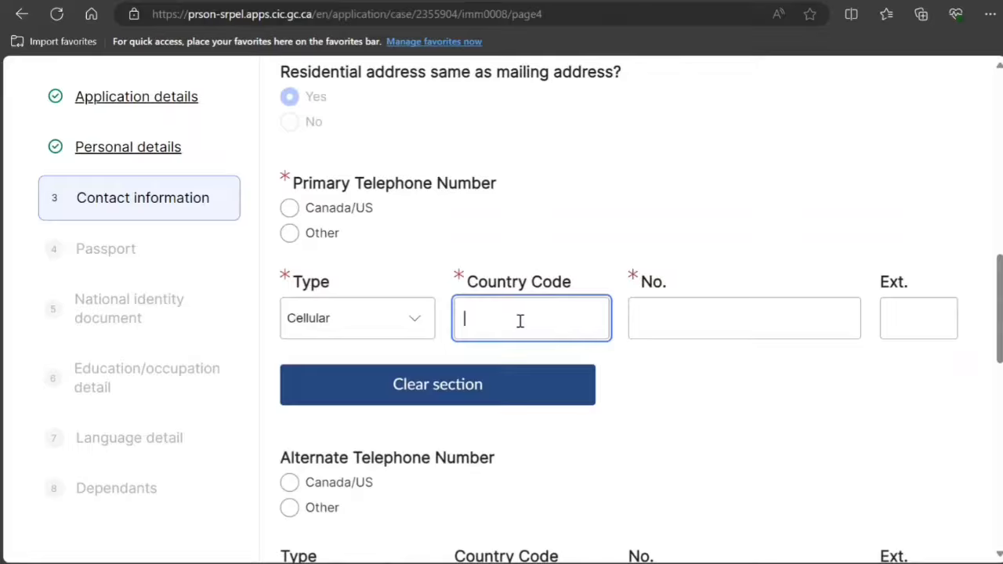
click(289, 233)
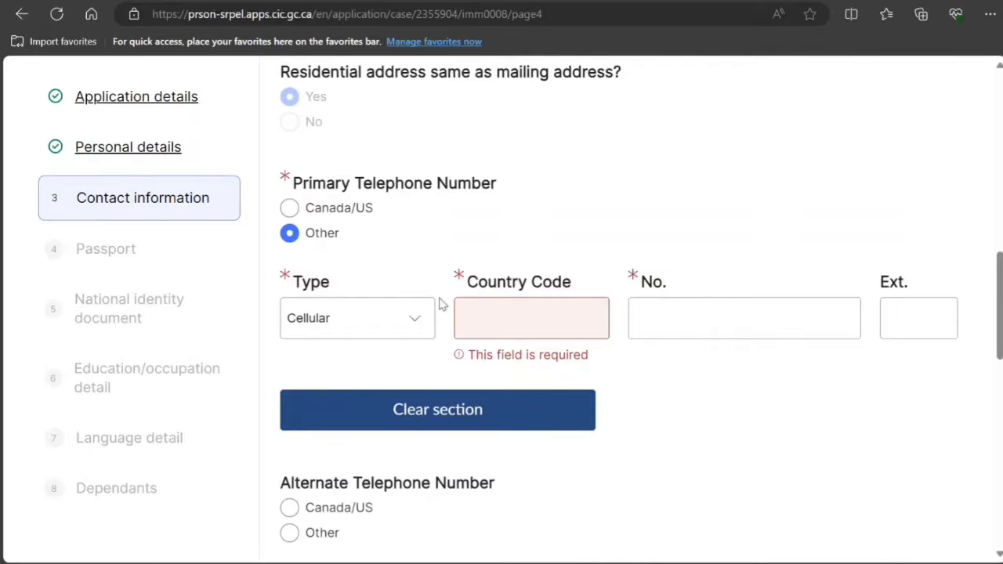
Step: Enter country code 91 and the applicant's phone number for the primary telephone
click(493, 315)
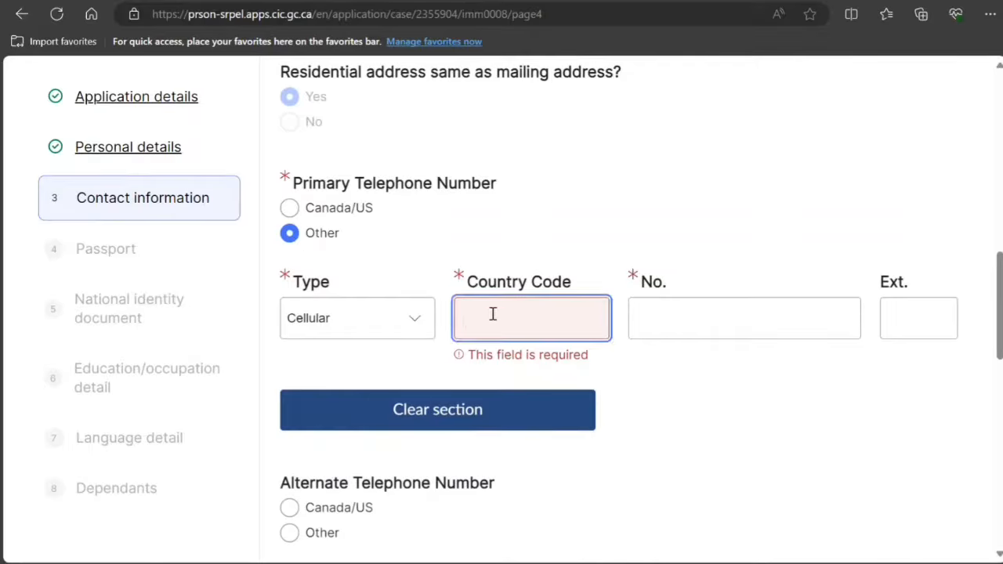
text(91)
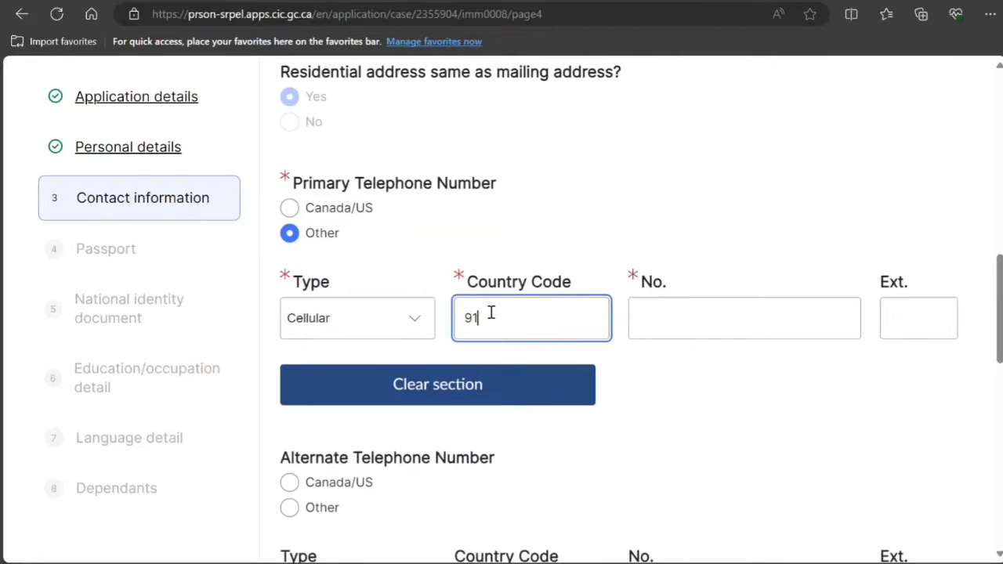
click(698, 315)
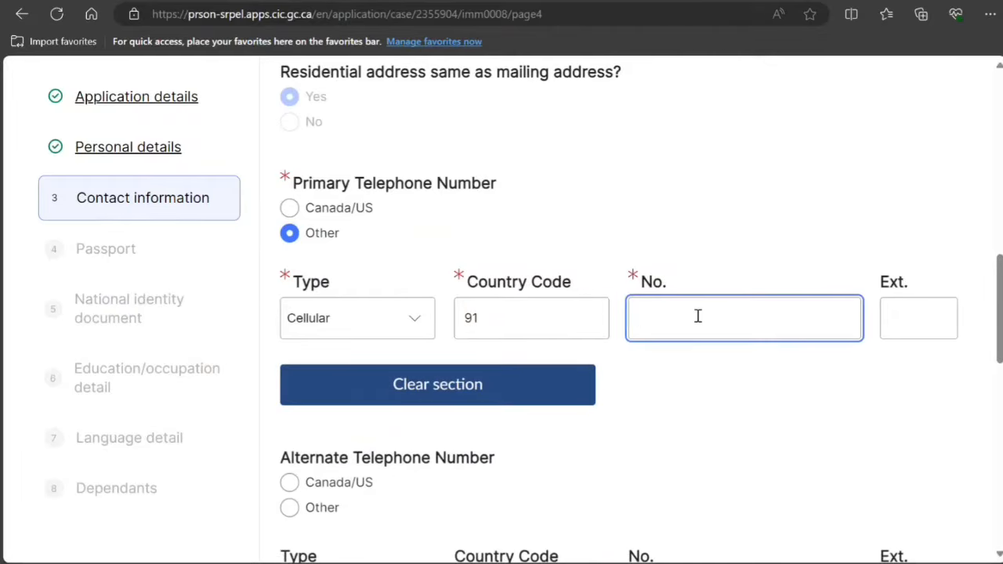
text(898989898998988)
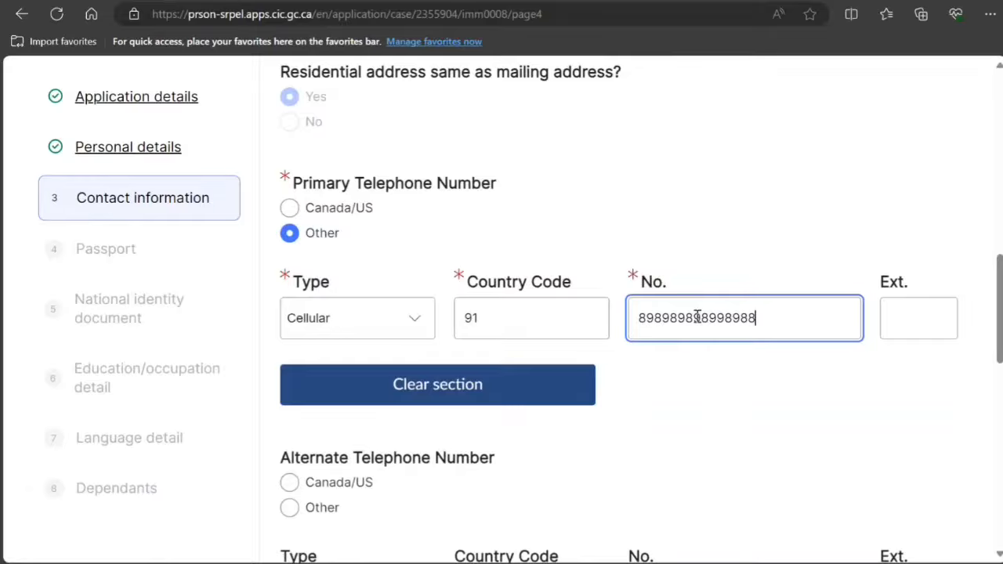
Step: Answer Yes to being contacted through the account's email address, and save and continue to the Passport section
scroll(577, 396, down, 10)
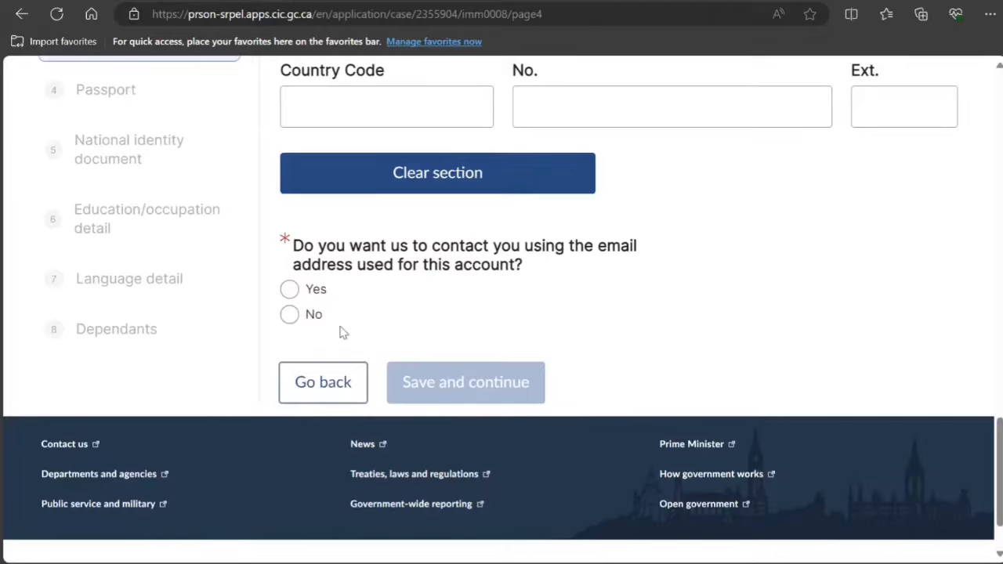
click(290, 291)
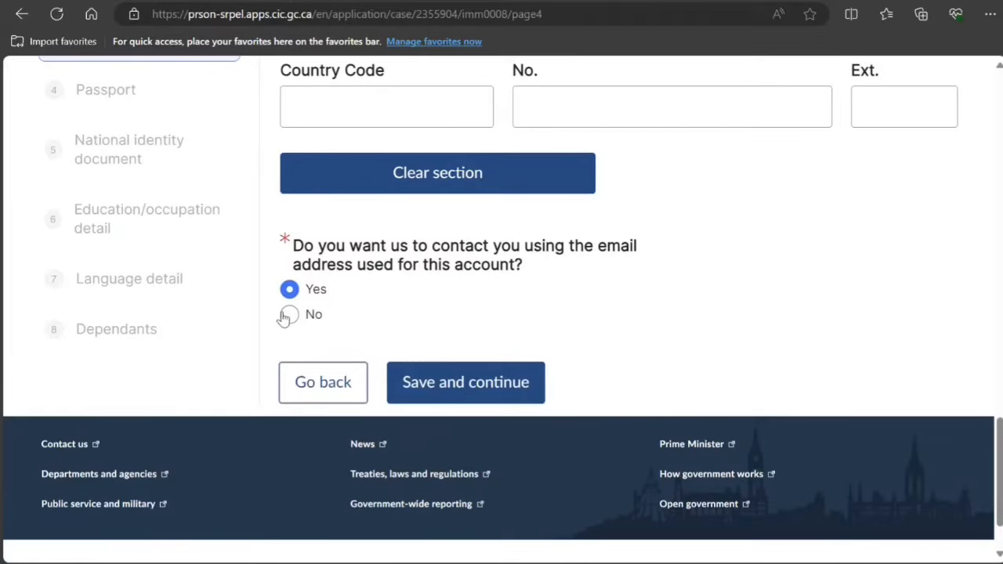
click(290, 315)
scroll(399, 343, down, 2)
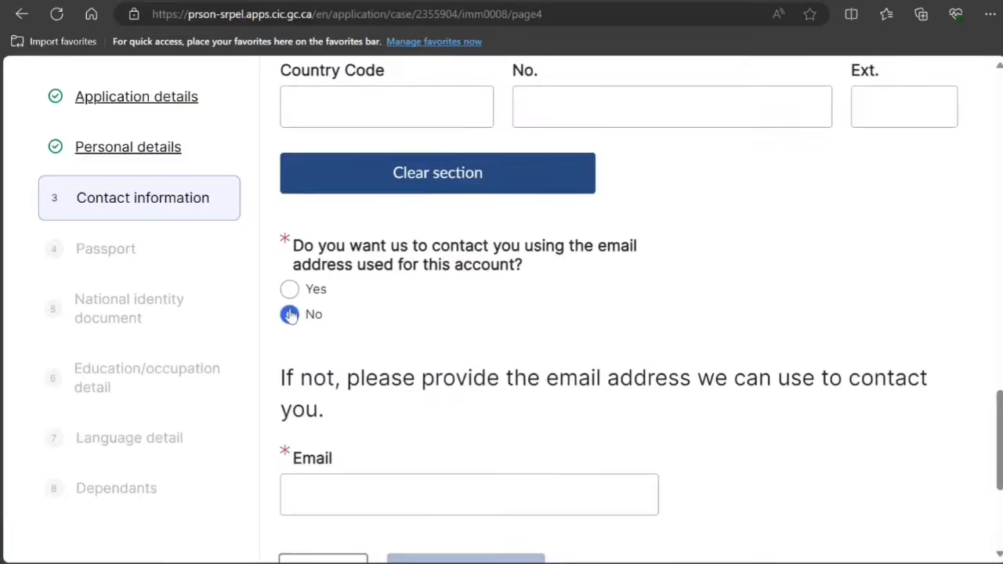
click(290, 289)
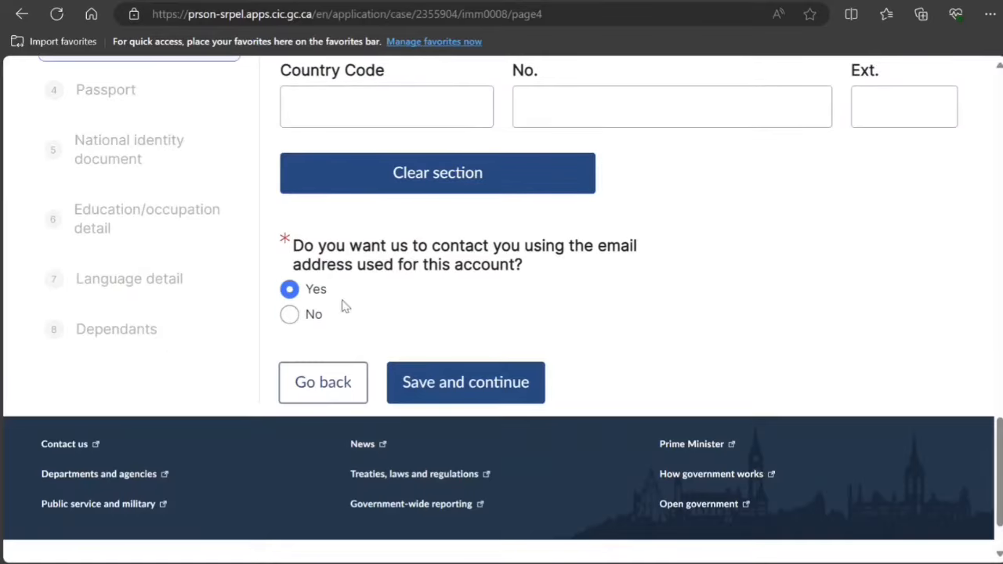
click(462, 381)
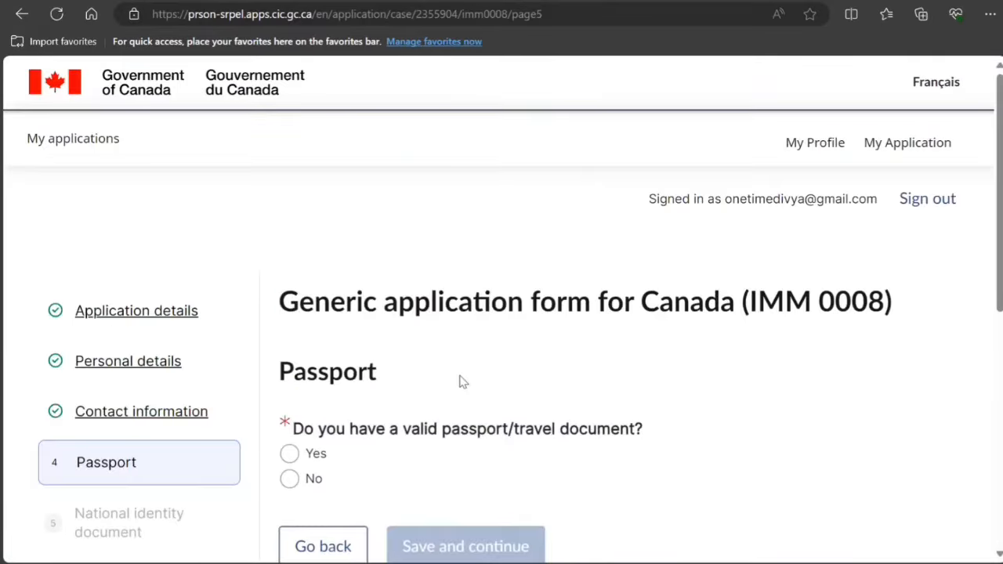
Step: Answer Yes to having a valid passport or travel document and enter the passport number
scroll(454, 376, down, 2)
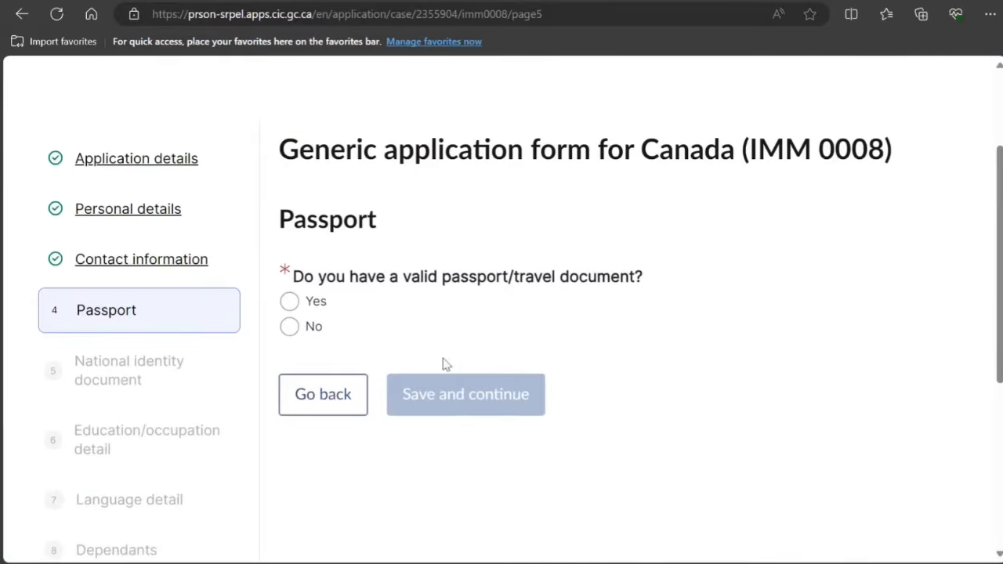
click(289, 302)
scroll(443, 365, down, 2)
click(415, 303)
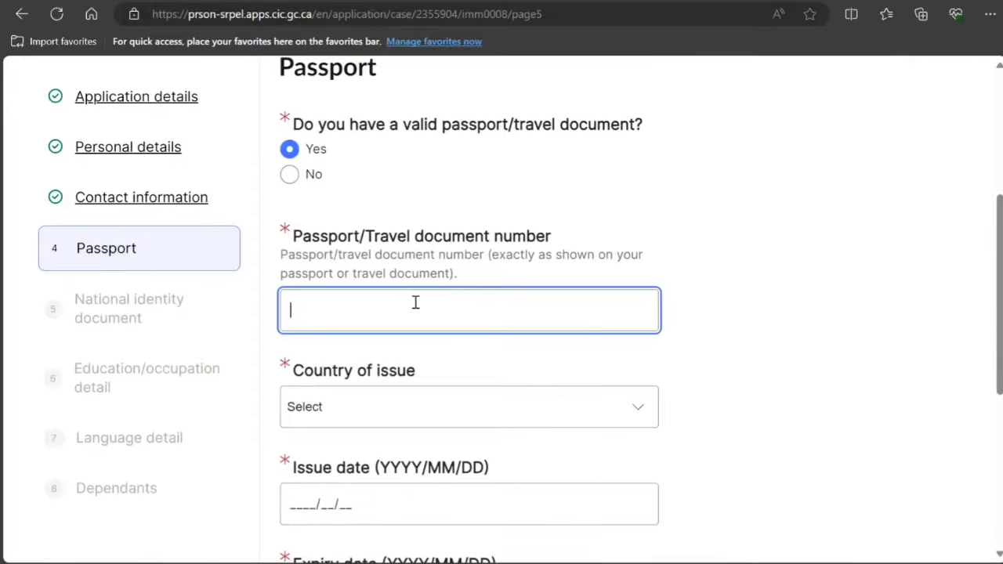
text(K898989898)
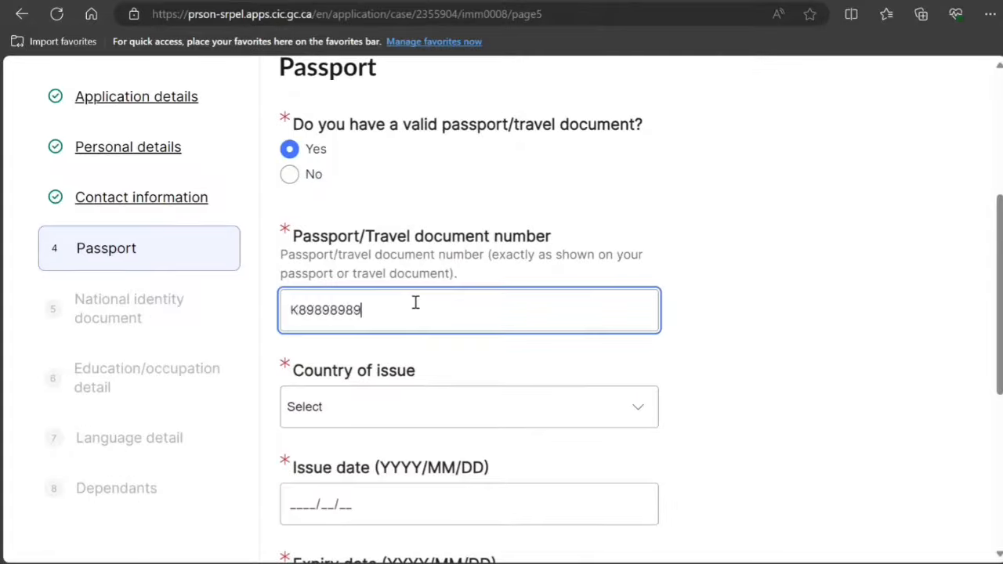
Step: Choose IND (India) as the passport's country of issue
click(423, 424)
key(i)
key(i)
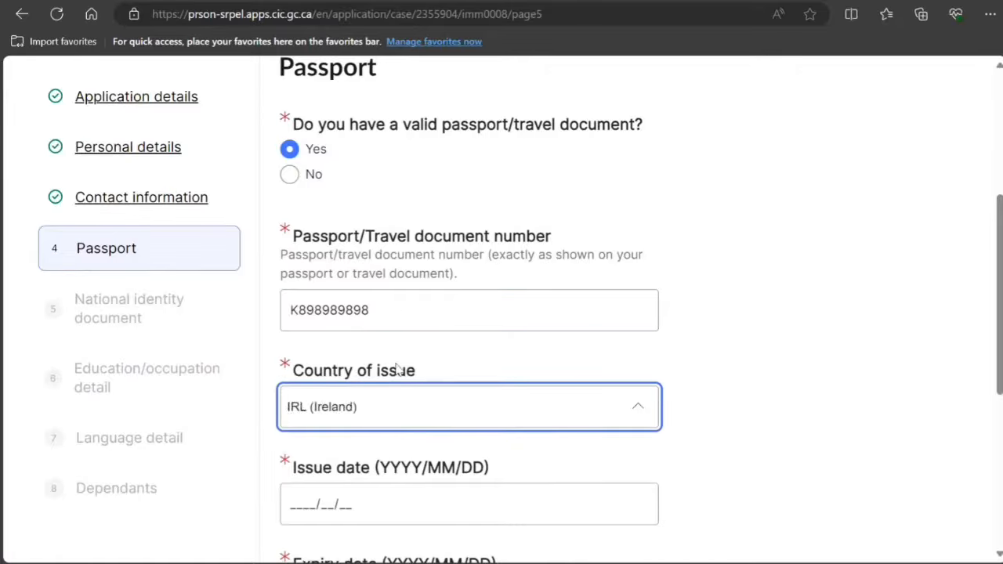
key(Up)
Step: Set the passport's issue date to 2022/10/10 and expiry date to 2032/10/10, and save and continue
scroll(397, 371, down, 3)
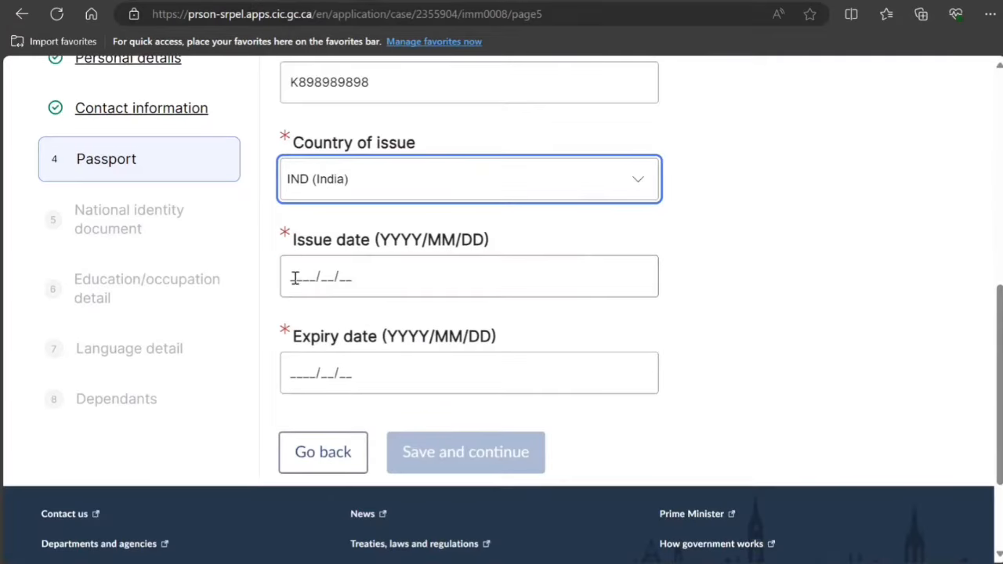
click(292, 277)
text(2)
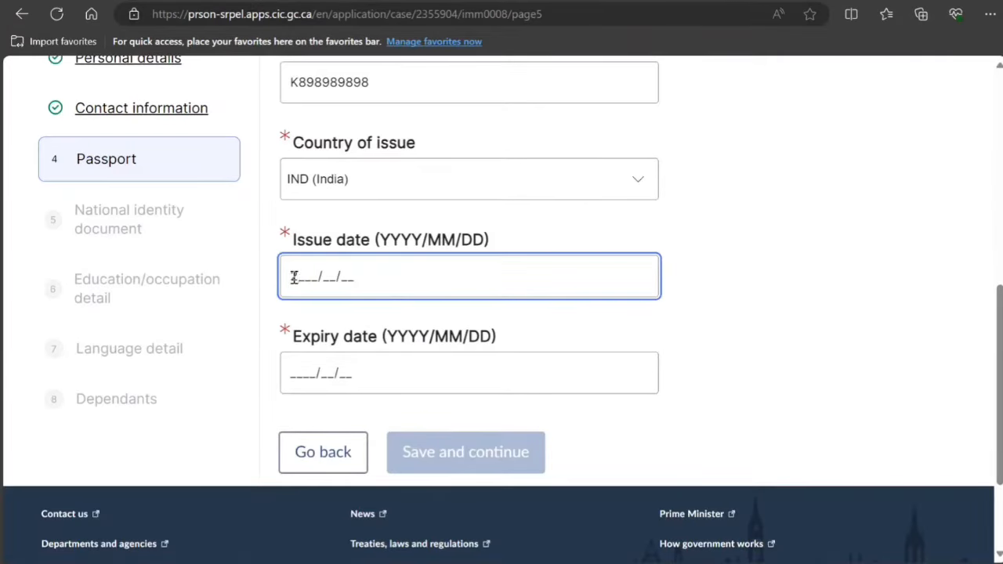
text(022/10/1)
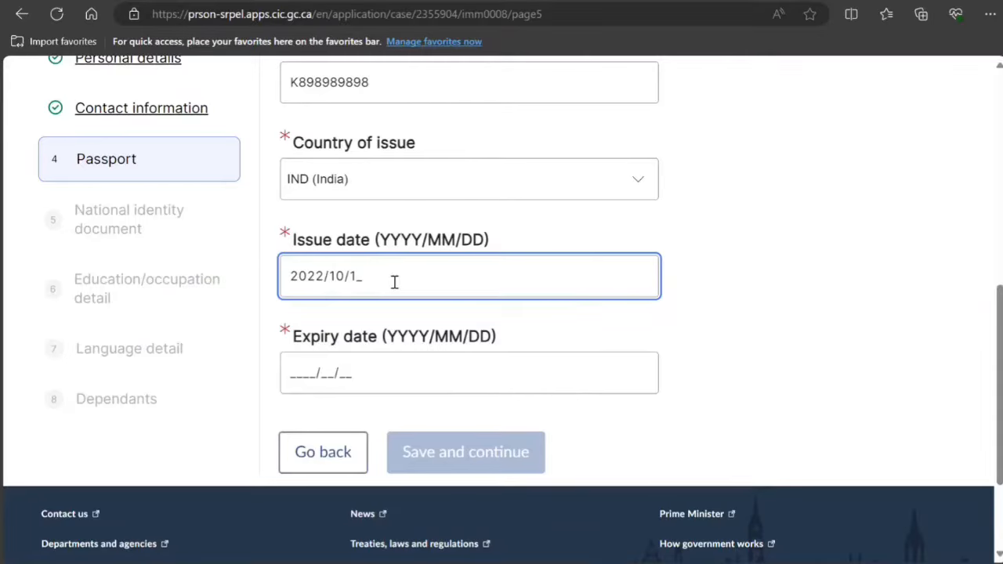
text(0)
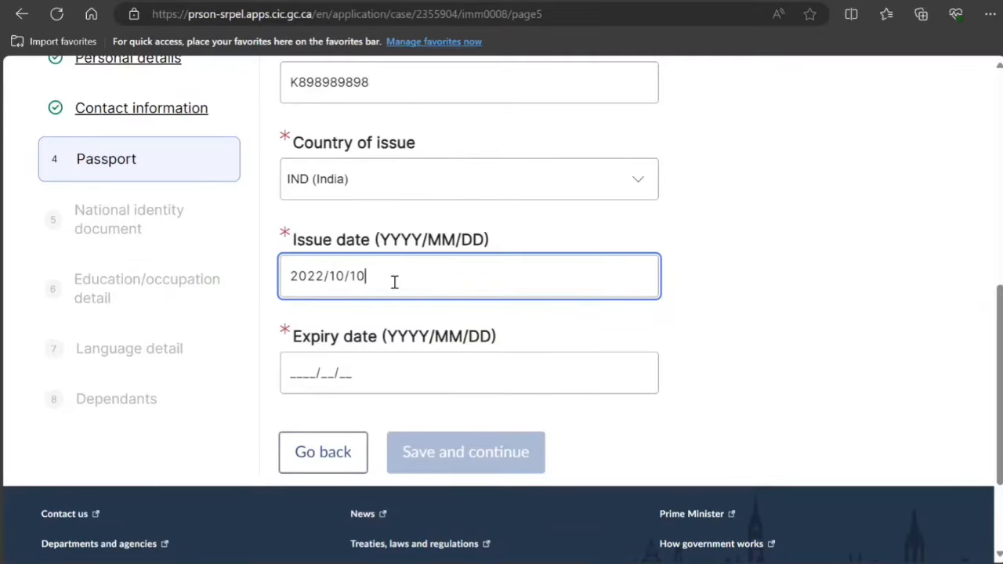
click(297, 373)
text(2032/1)
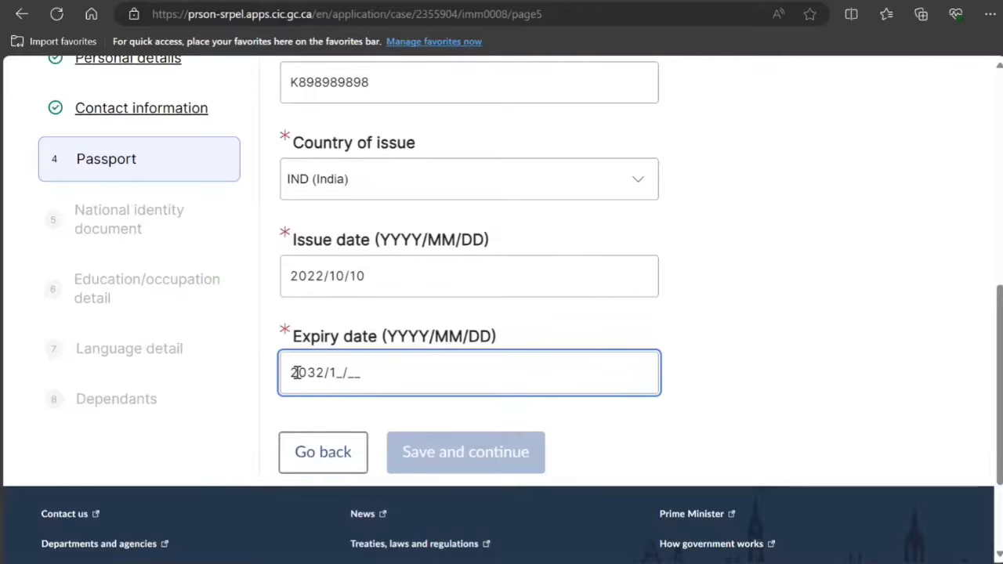
text(0/10)
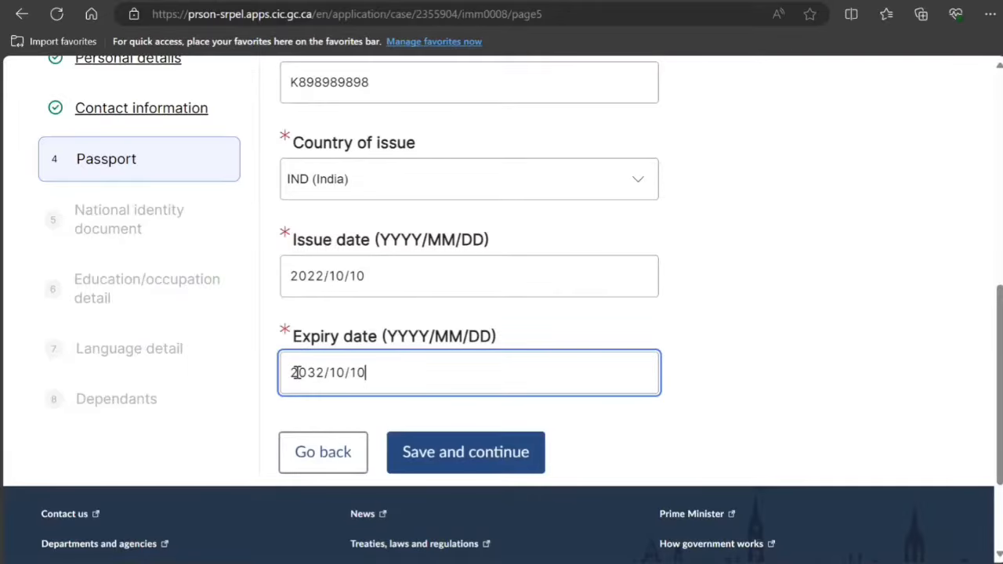
click(445, 458)
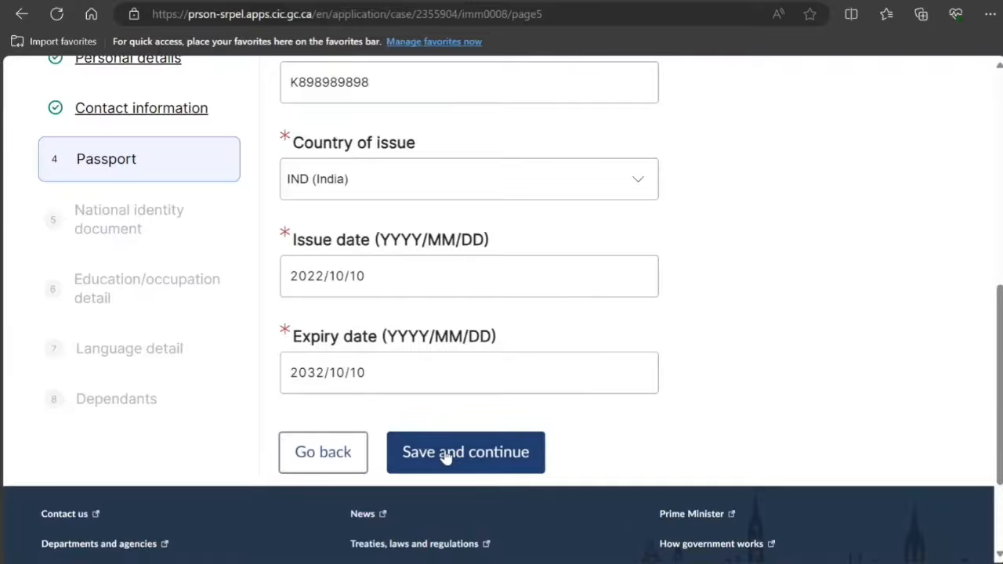
Step: Answer No to having a national identity document
scroll(396, 408, down, 2)
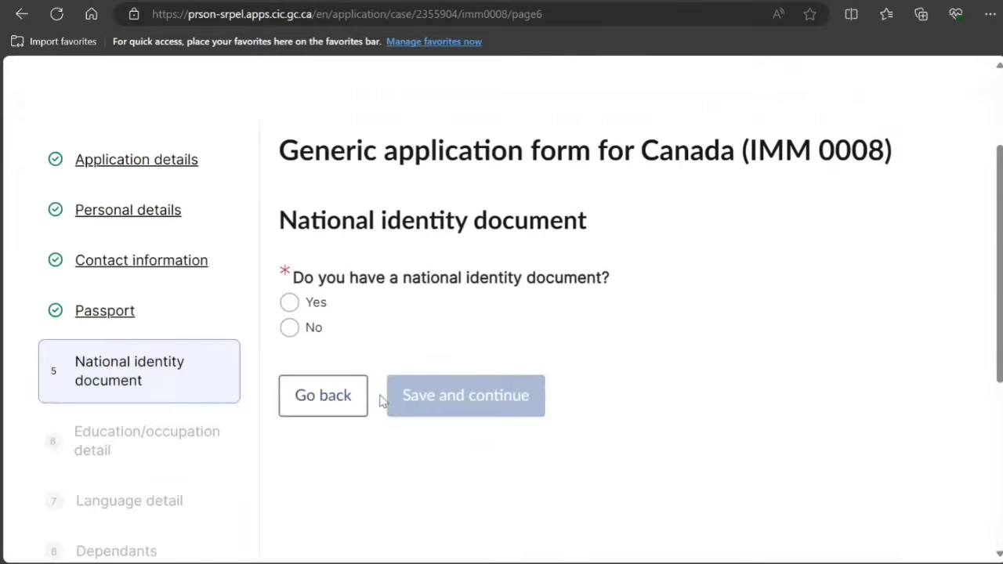
click(287, 332)
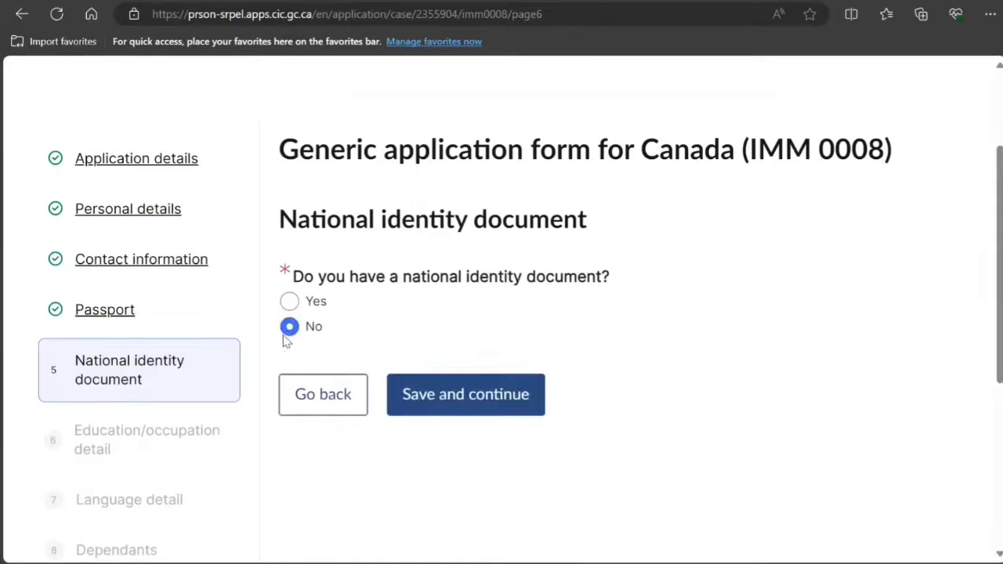
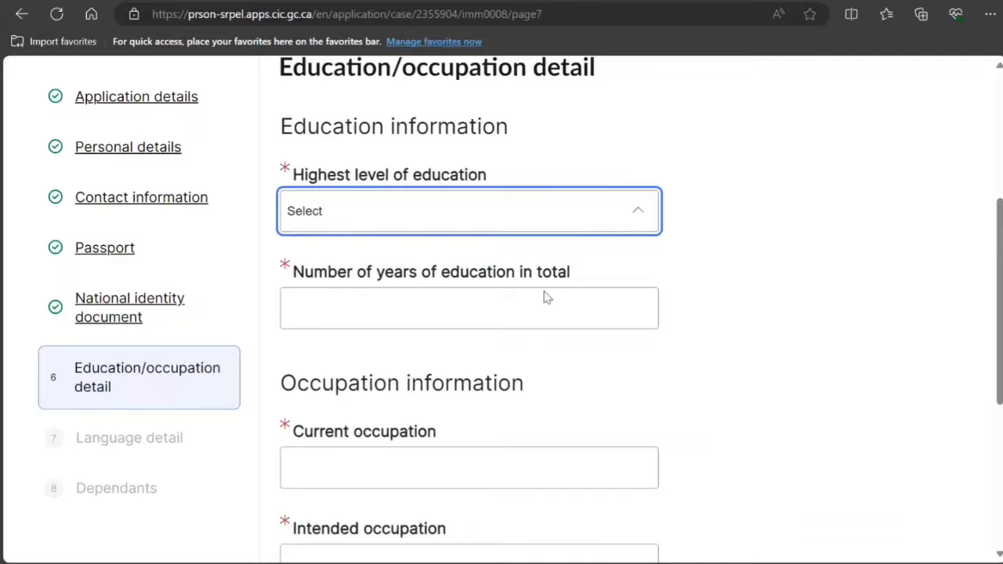
Step: Set the highest level of education to Bachelor's Degree and the total number of years of education to 16
click(537, 340)
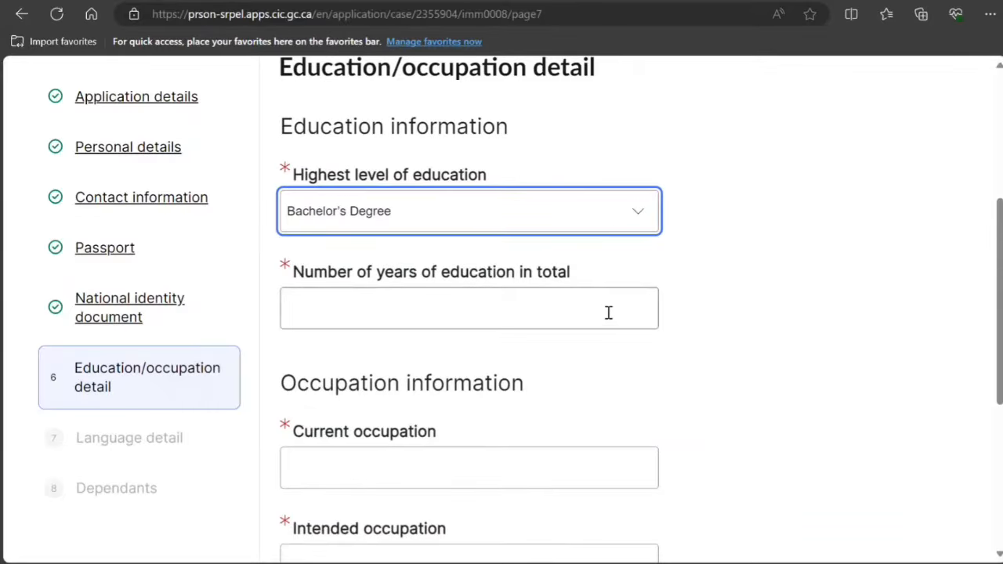
click(608, 312)
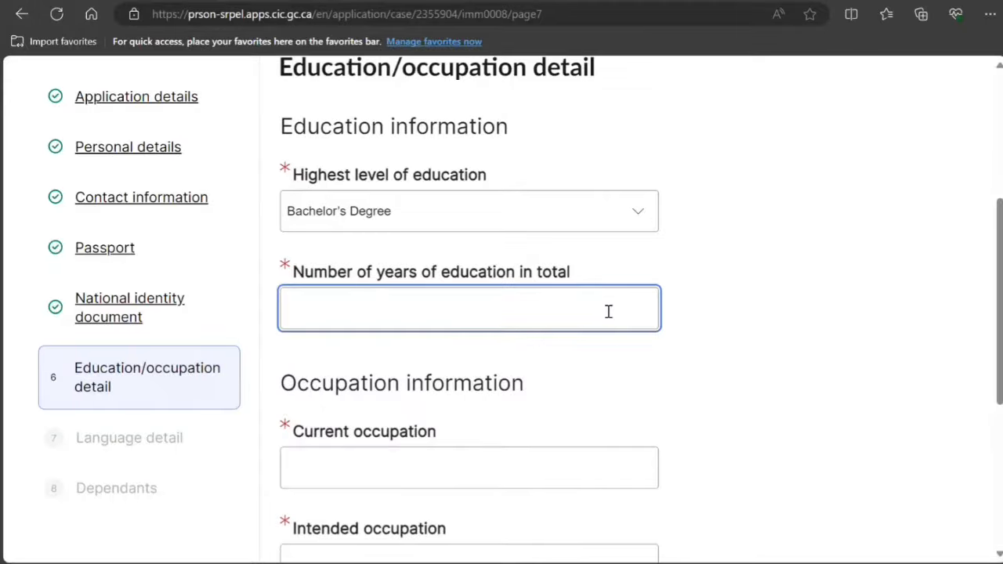
text(16)
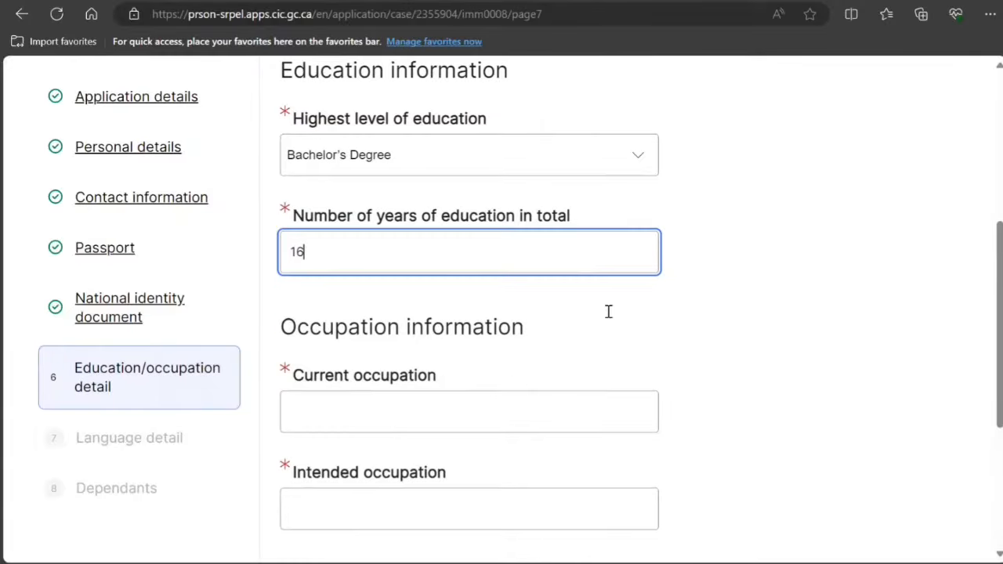
Step: Enter Database Administrator as the current occupation
scroll(506, 251, down, 3)
click(505, 250)
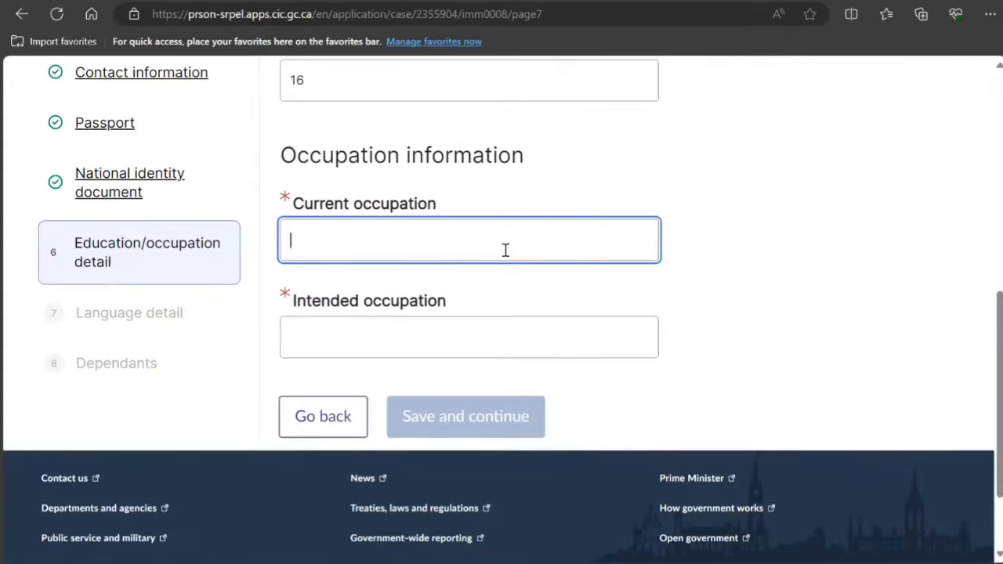
text(IT So)
key(BackSpace)
text(Database Ad)
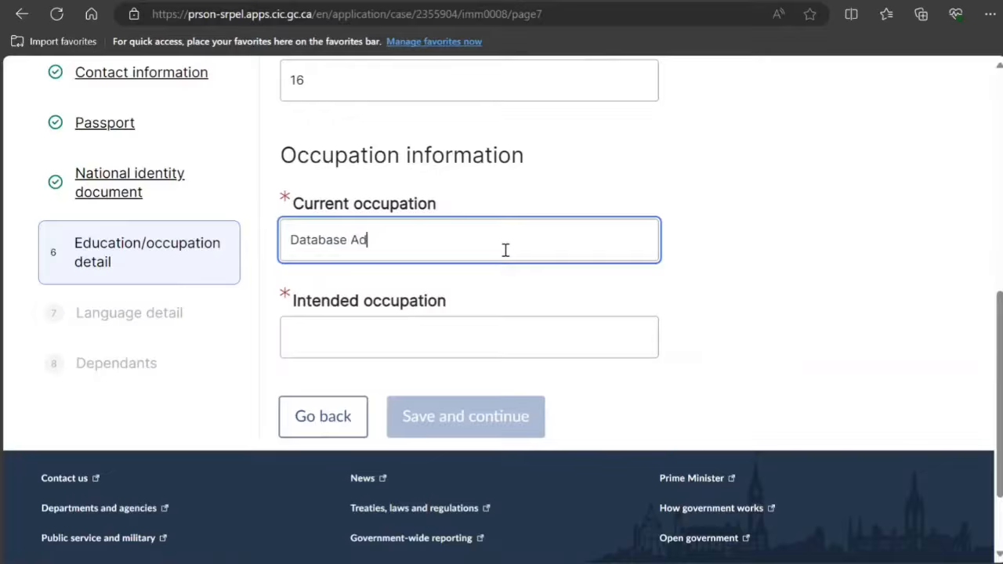
text(ministrator)
key(Tab)
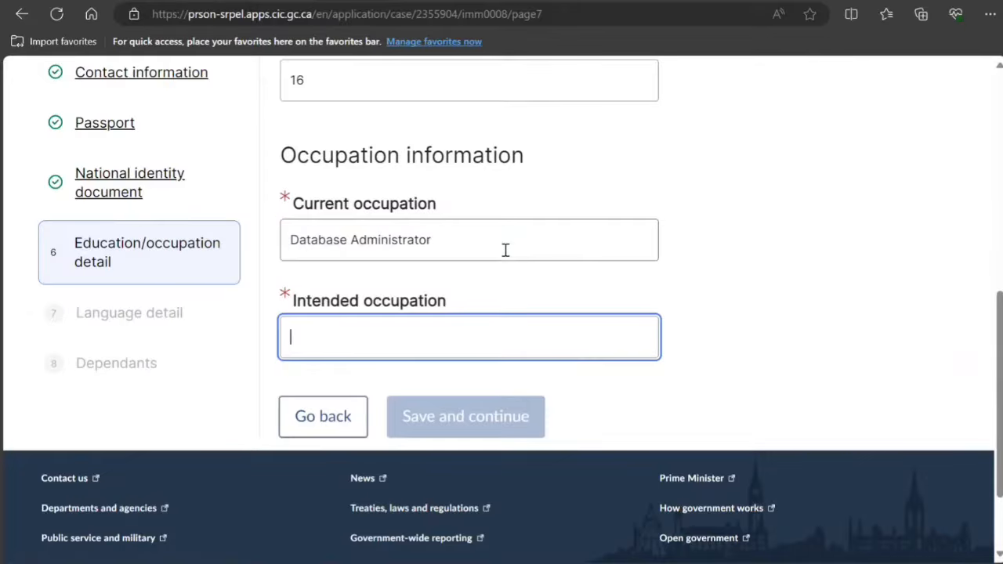
Step: Enter Database Administrator as the intended occupation, and save and continue
text(Databa)
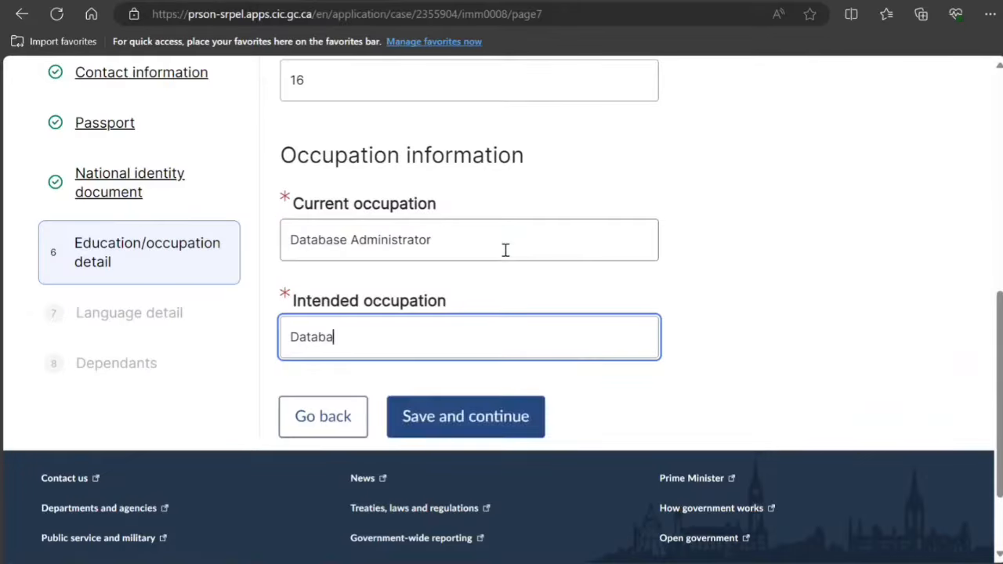
text(se Admini)
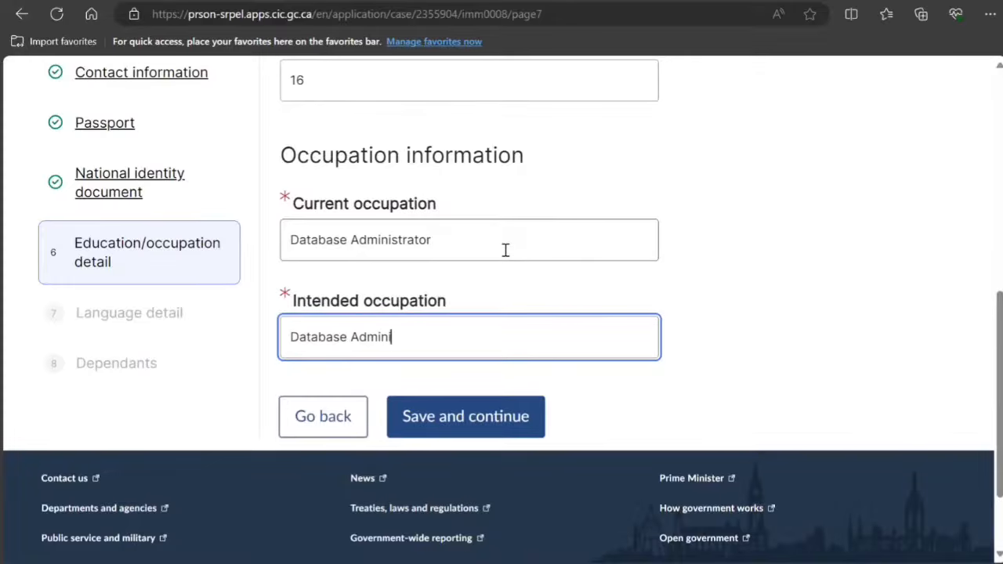
text(strator)
click(497, 434)
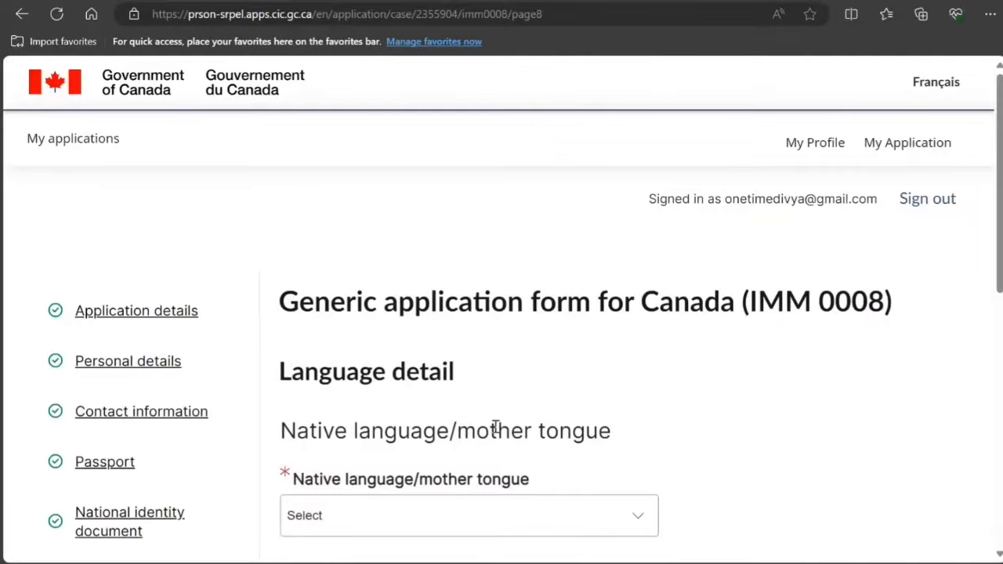
Step: Set the native language/mother tongue to Hindi in the language details
scroll(457, 423, down, 2)
click(459, 377)
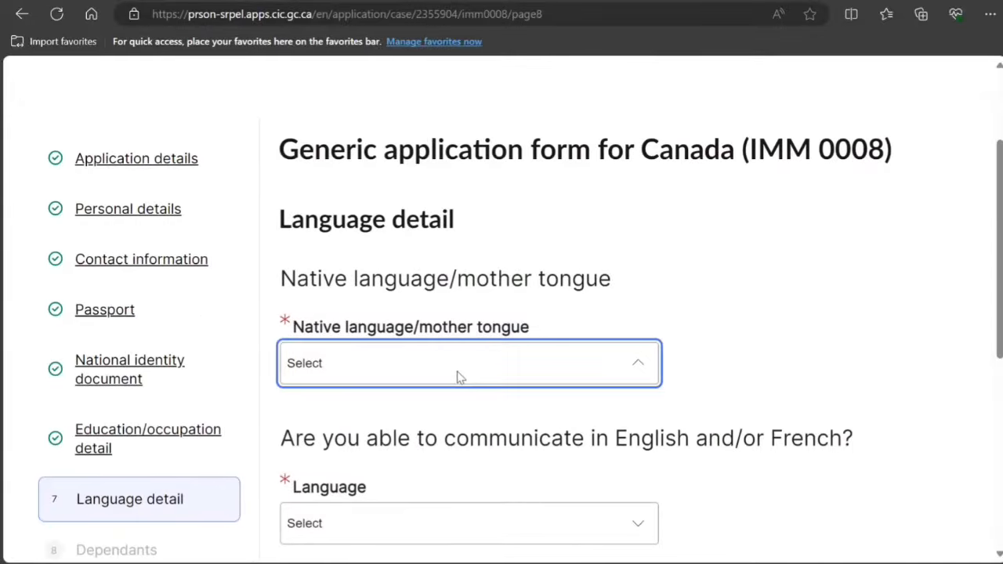
key(i)
key(h)
key(h)
scroll(459, 377, down, 1)
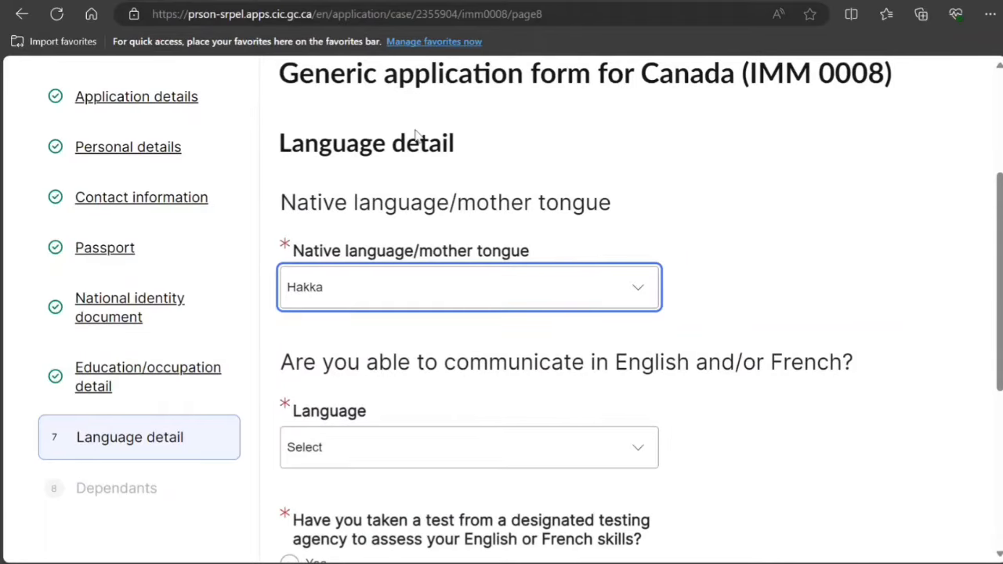
click(378, 146)
Step: Set the language of communication to English, answer Yes to having taken a designated language test, and save and continue
scroll(462, 434, down, 3)
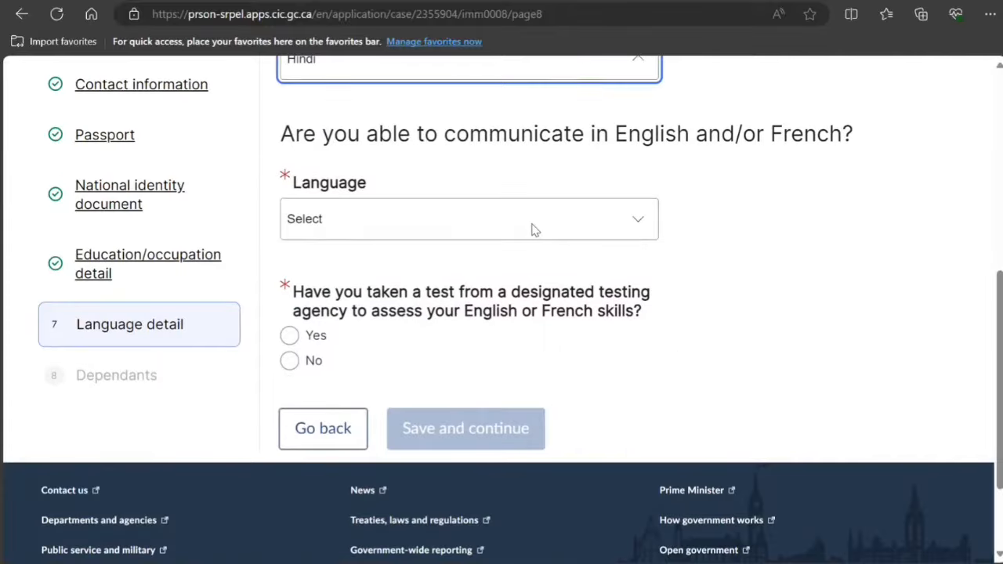
click(530, 230)
click(433, 282)
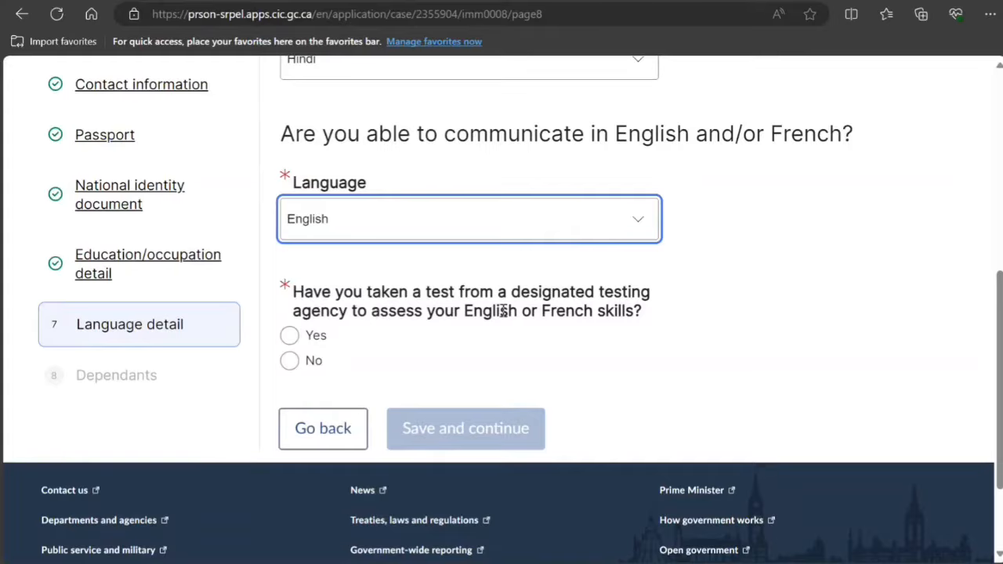
click(289, 335)
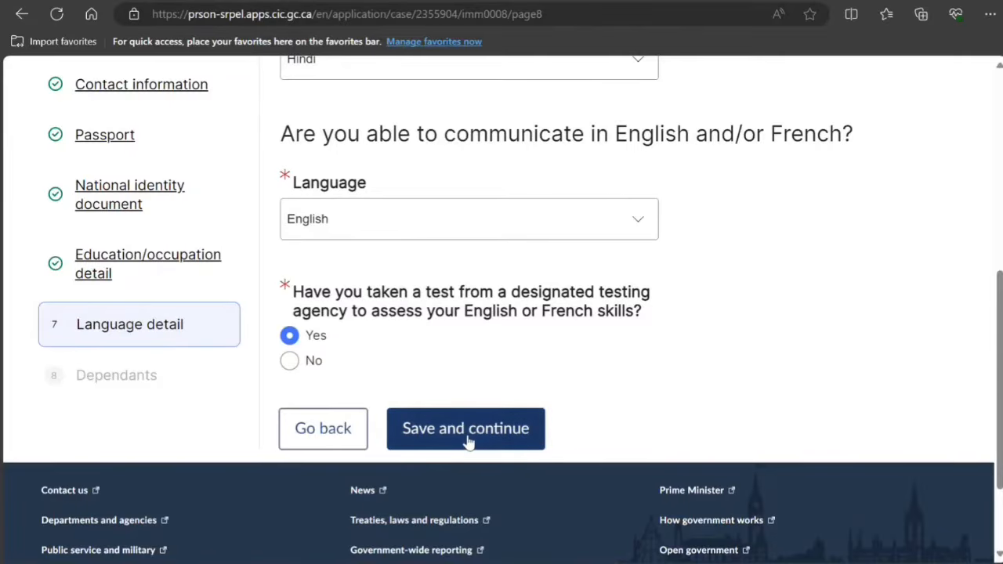
click(476, 429)
Step: Complete the IMM 0008 form and open the principal applicant's entry in the IMM 5406 Additional Family Information form for editing
scroll(507, 377, down, 5)
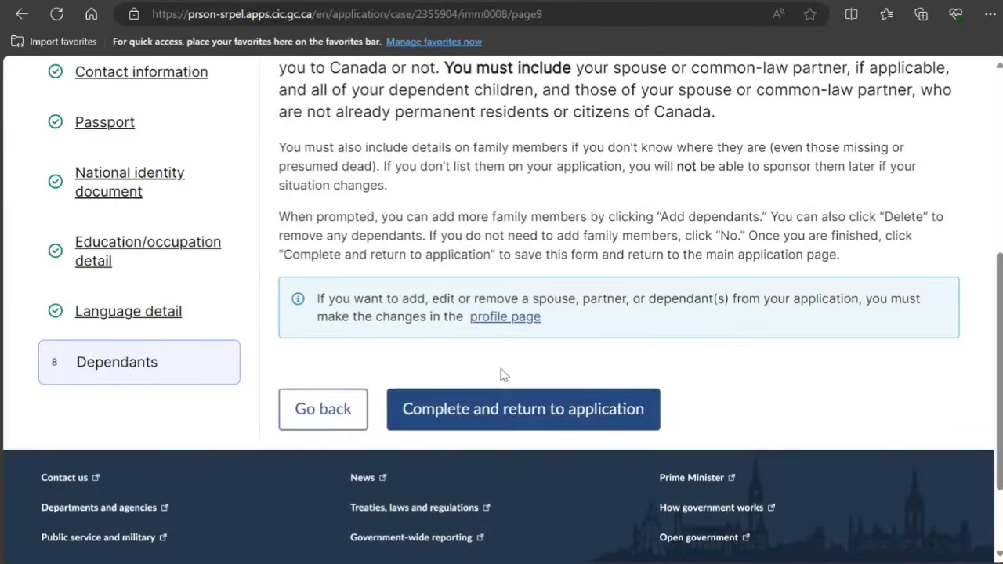
click(477, 409)
scroll(480, 411, down, 9)
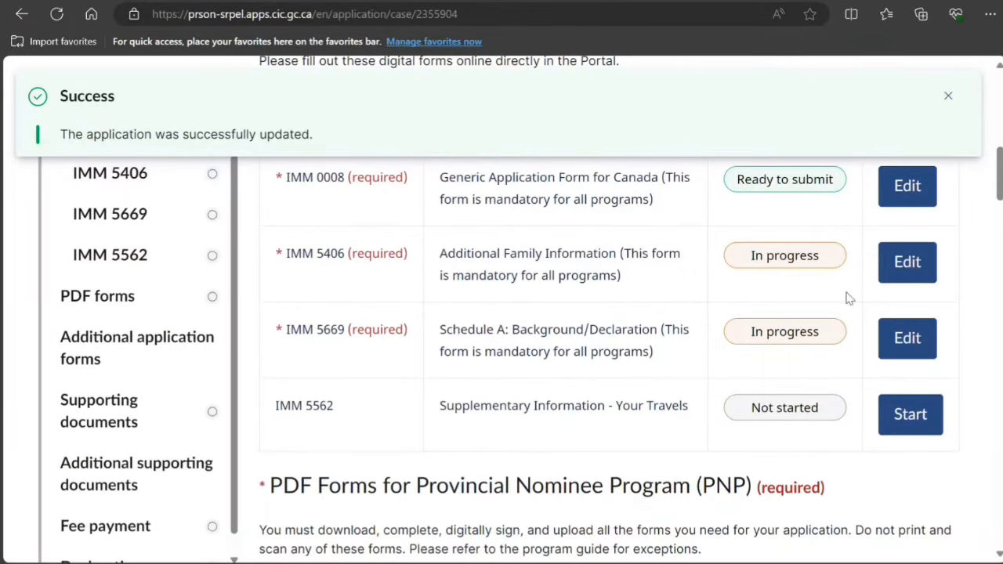
click(914, 272)
scroll(615, 322, down, 8)
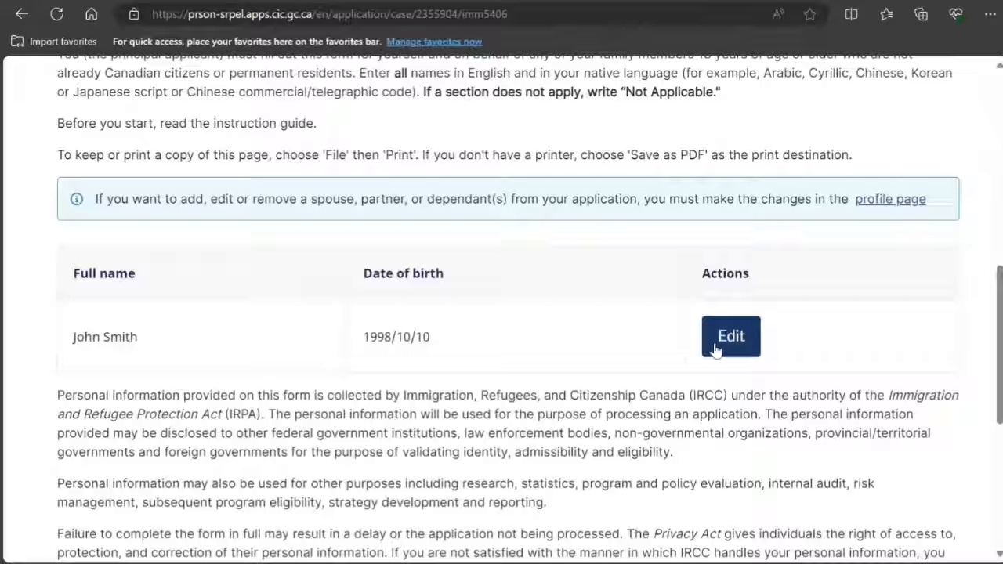
click(715, 347)
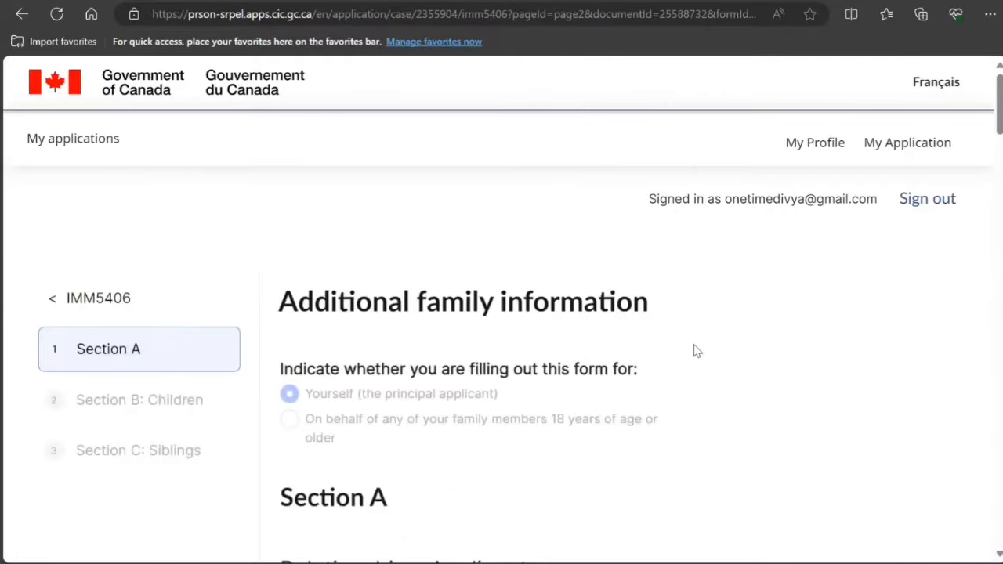
Step: Return to the IMM 5406 introduction page and examine the instruction on entering names in English and the native language
scroll(693, 351, down, 3)
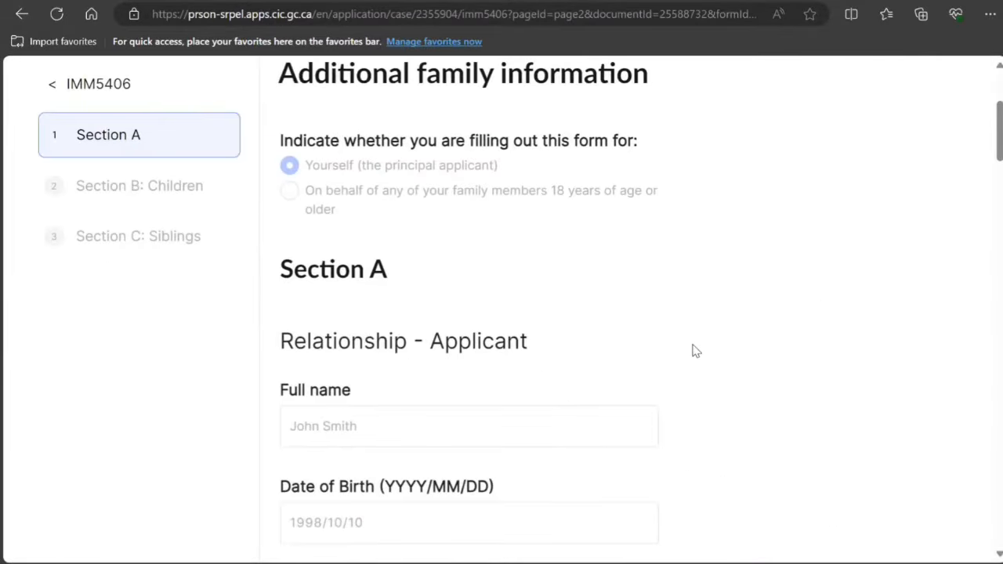
scroll(649, 358, up, 3)
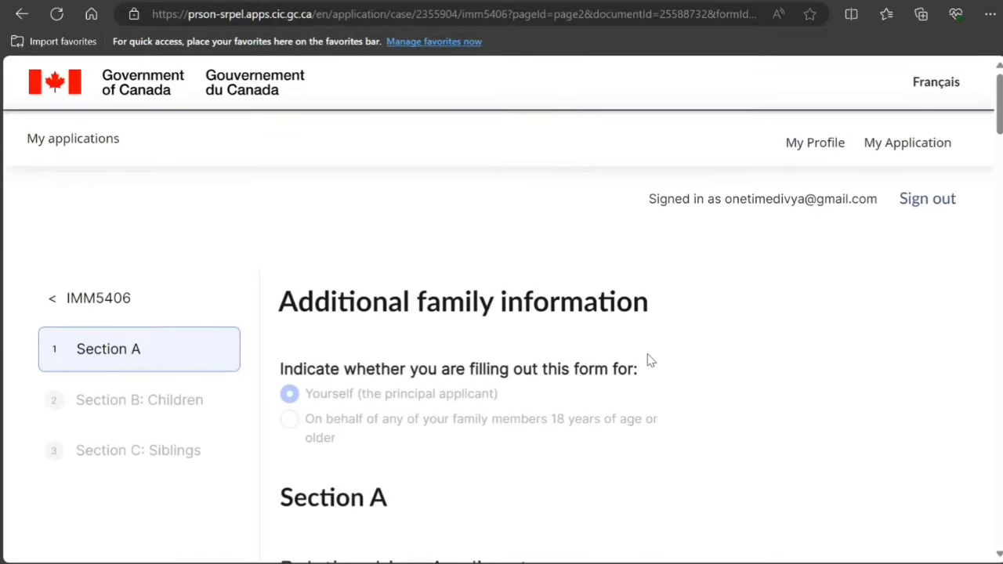
click(70, 300)
scroll(435, 362, down, 5)
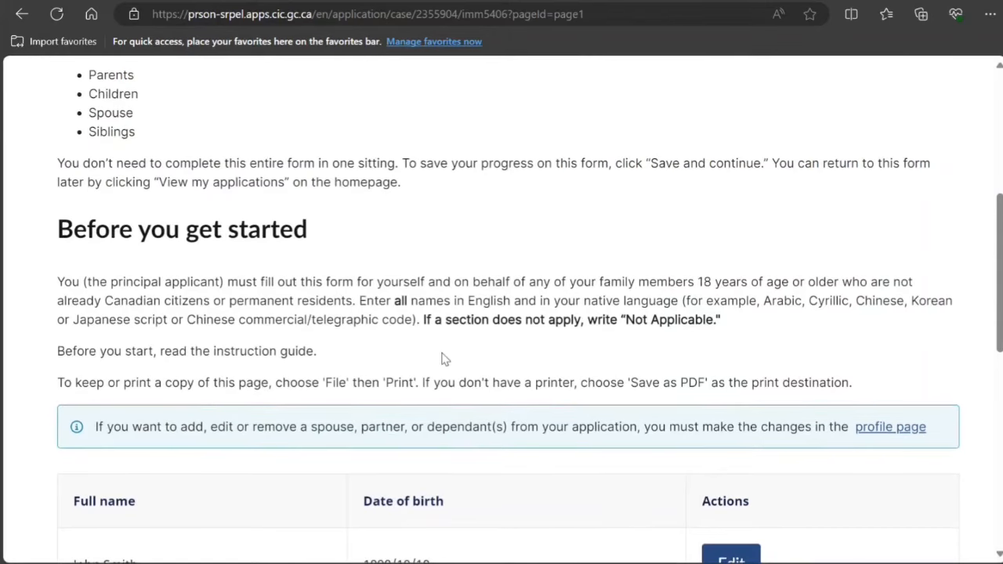
drag(457, 300, 590, 301)
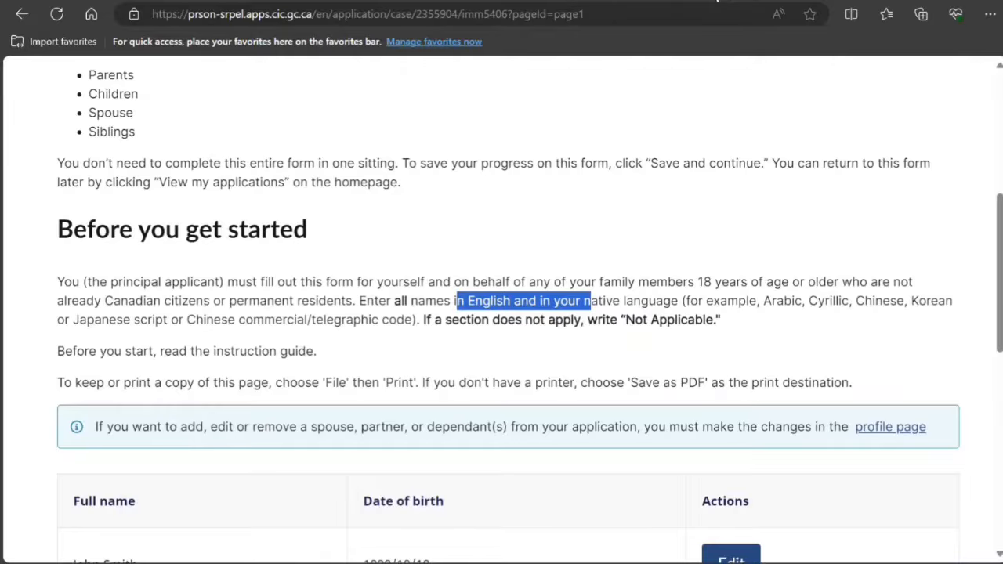
Step: Look up an English to Hindi translator on Google and return to the applicant list on the IMM 5406 introduction page
click(953, 421)
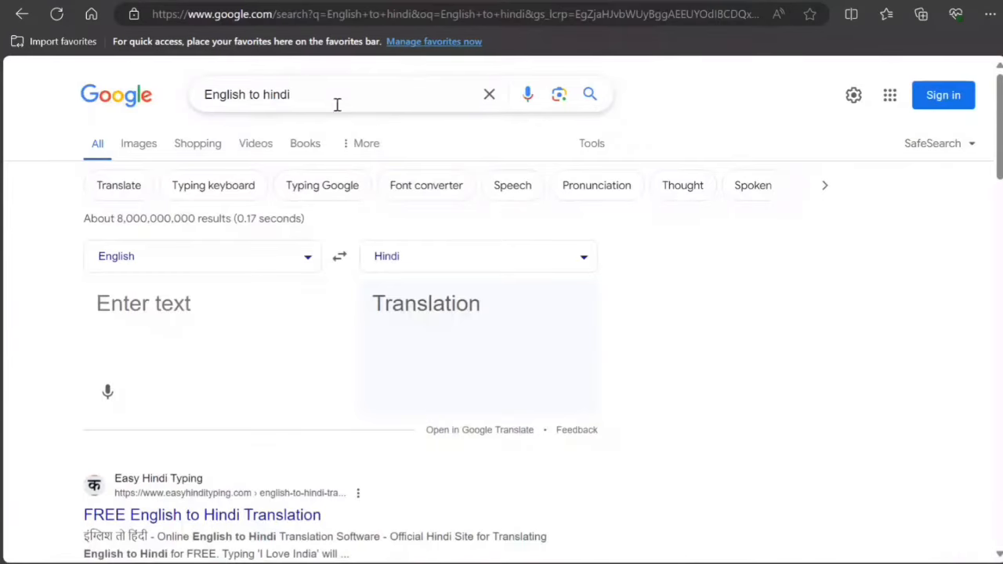
click(236, 1)
scroll(344, 137, down, 3)
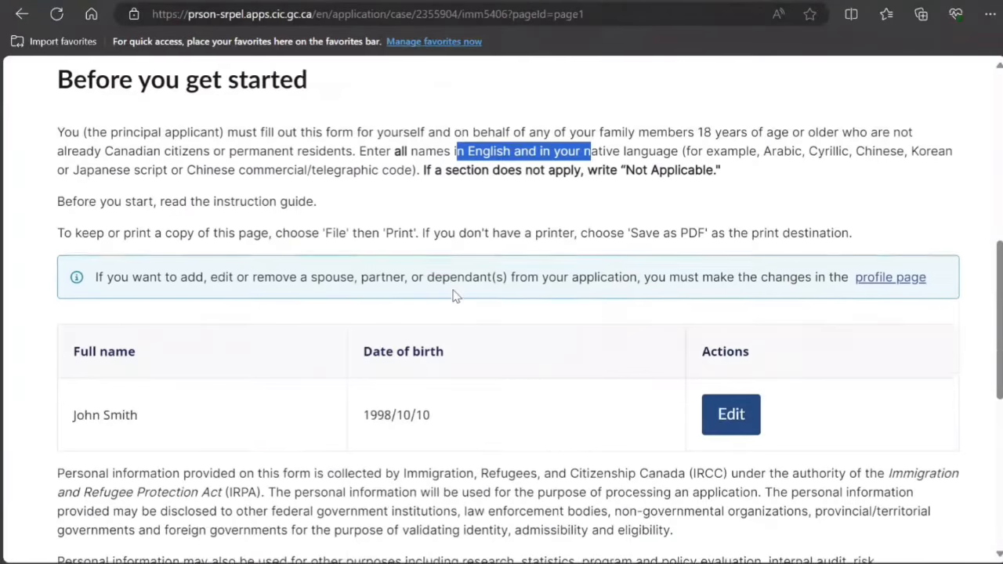
Step: Open the applicant's IMM5406 form for editing and set the country of birth to India and marital status to Single
click(727, 337)
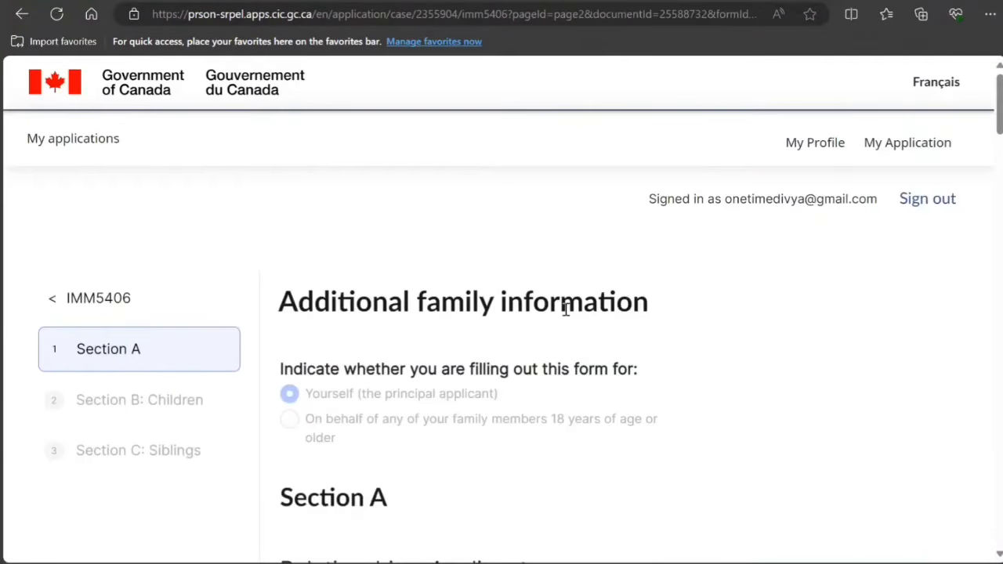
scroll(549, 302, down, 5)
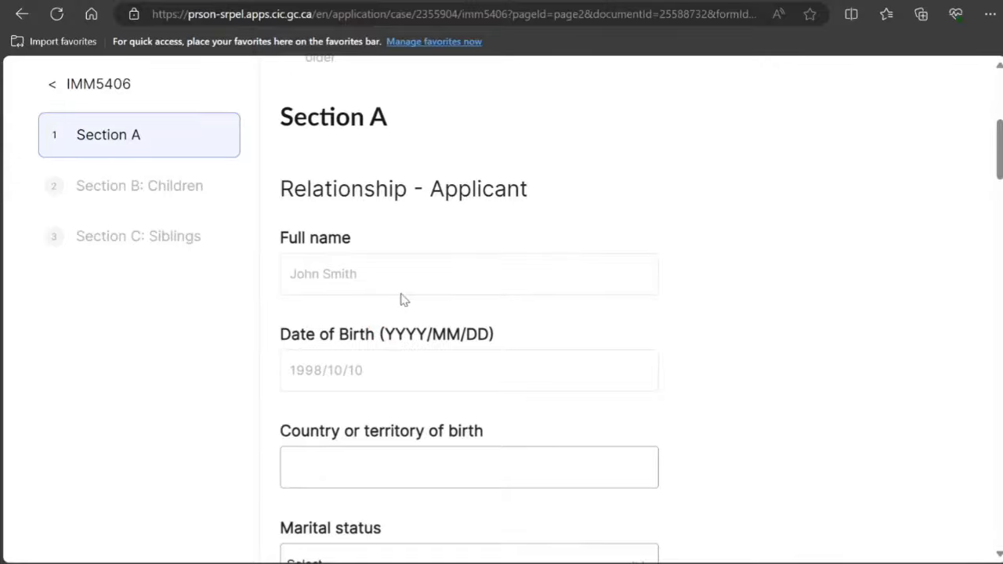
scroll(425, 169, down, 2)
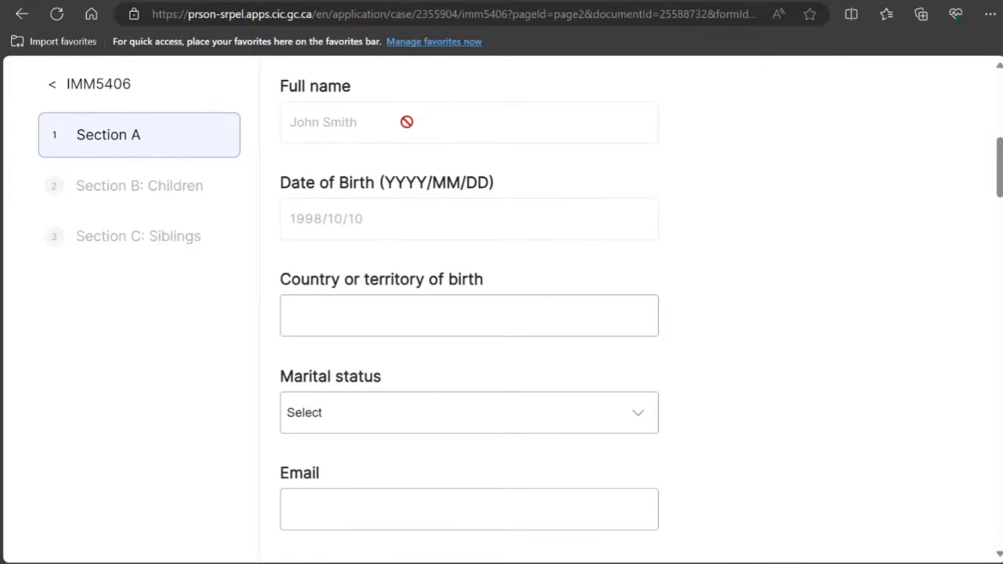
scroll(439, 248, down, 1)
click(439, 248)
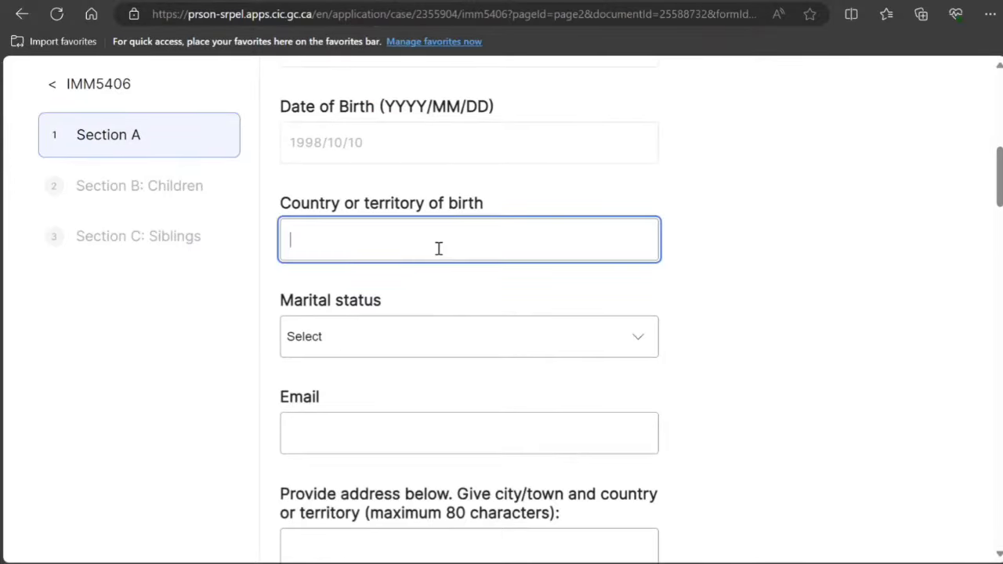
text(India)
click(451, 336)
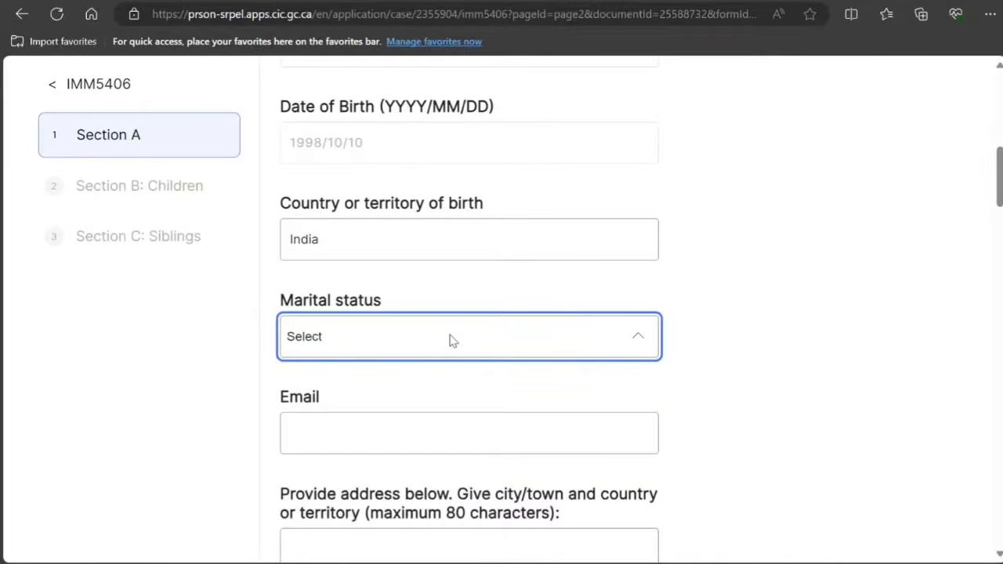
key(s)
click(409, 459)
Step: Fill in the applicant's e-mail and address in Section A
click(392, 429)
text(axxs)
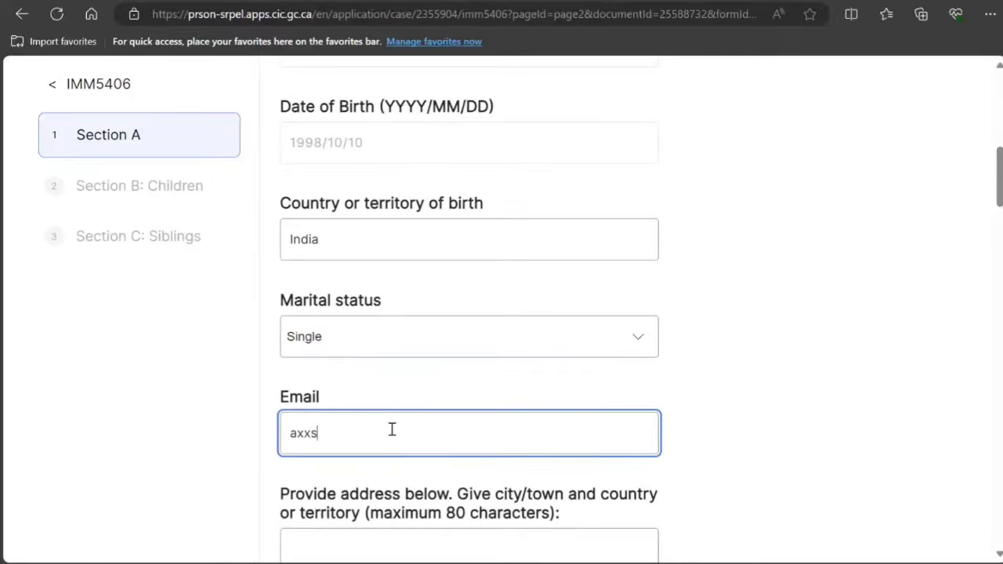
text(as@njnjn)
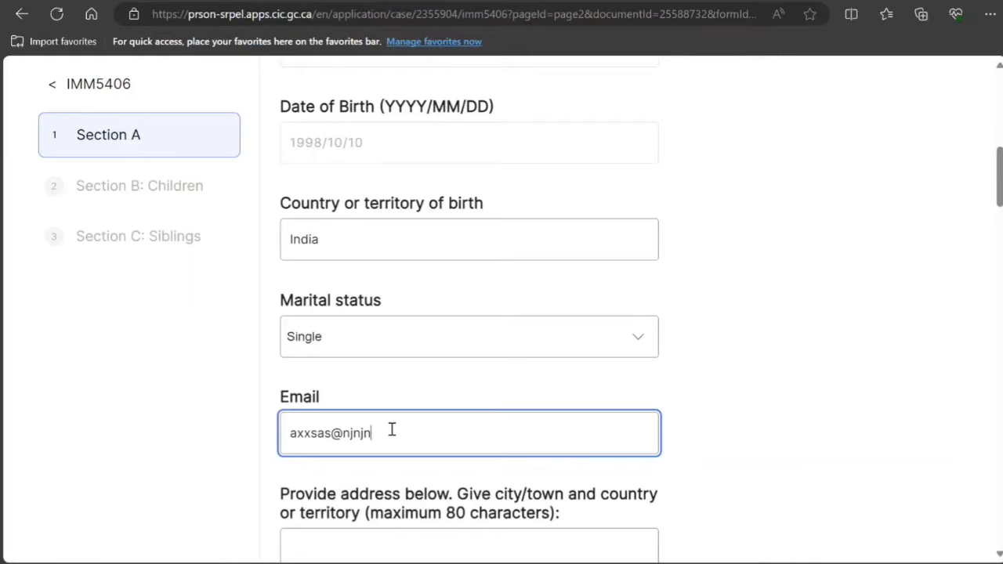
text(.com)
scroll(394, 428, down, 3)
click(394, 381)
text(xsaxas saasxas)
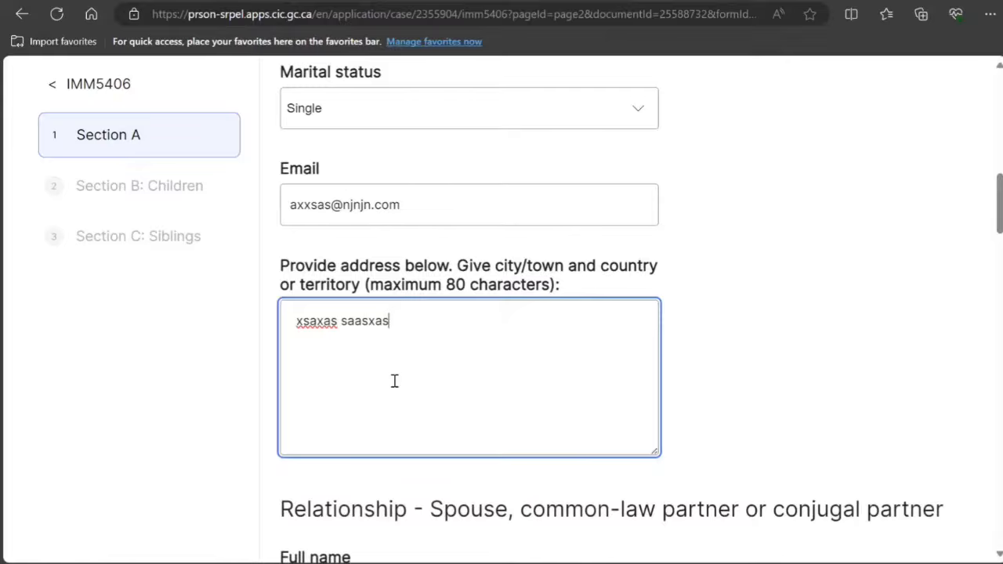
Step: Enter "Not Applicable" as the full name in the spouse, common-law partner or conjugal partner section
scroll(394, 381, down, 4)
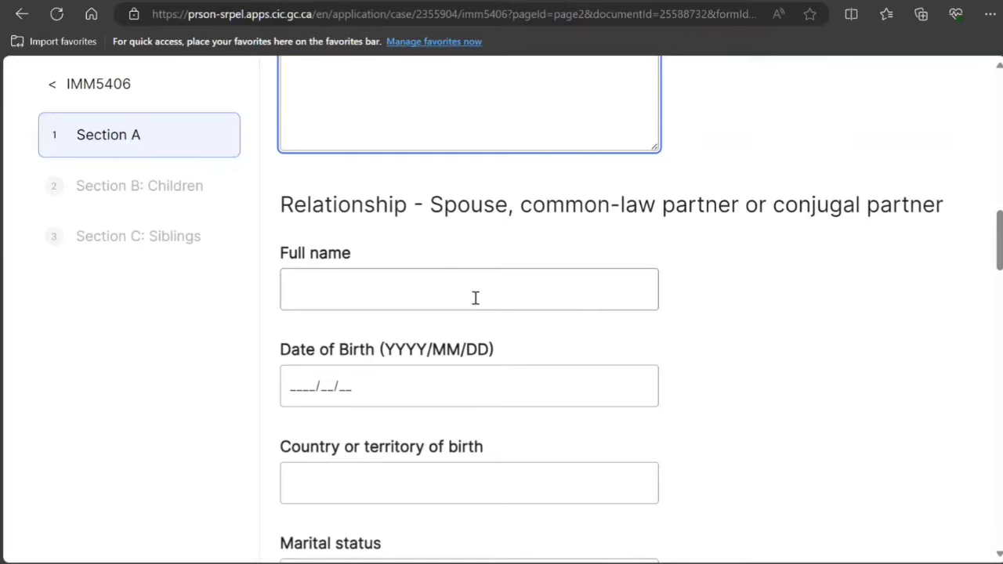
scroll(463, 315, up, 12)
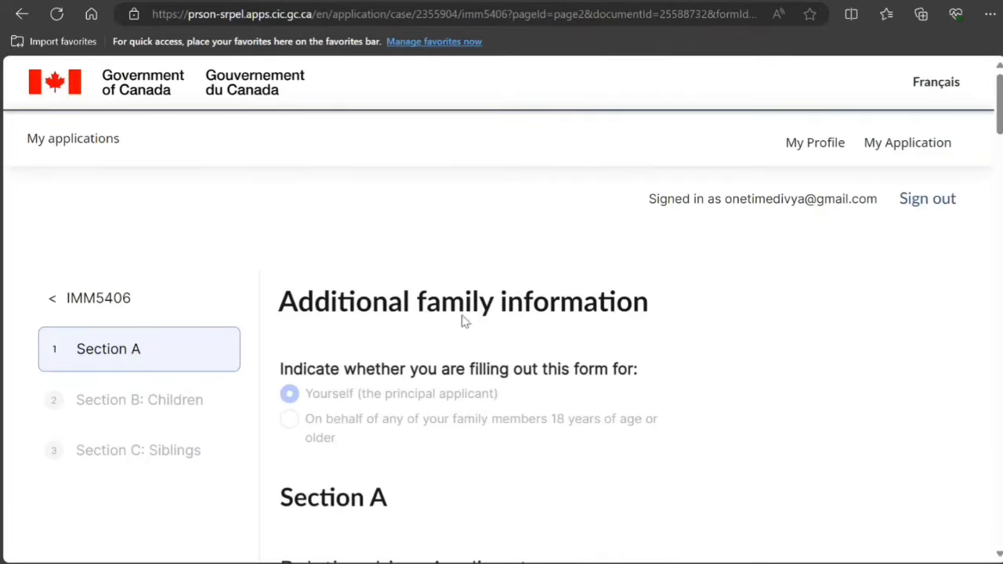
scroll(464, 321, down, 8)
scroll(463, 321, down, 7)
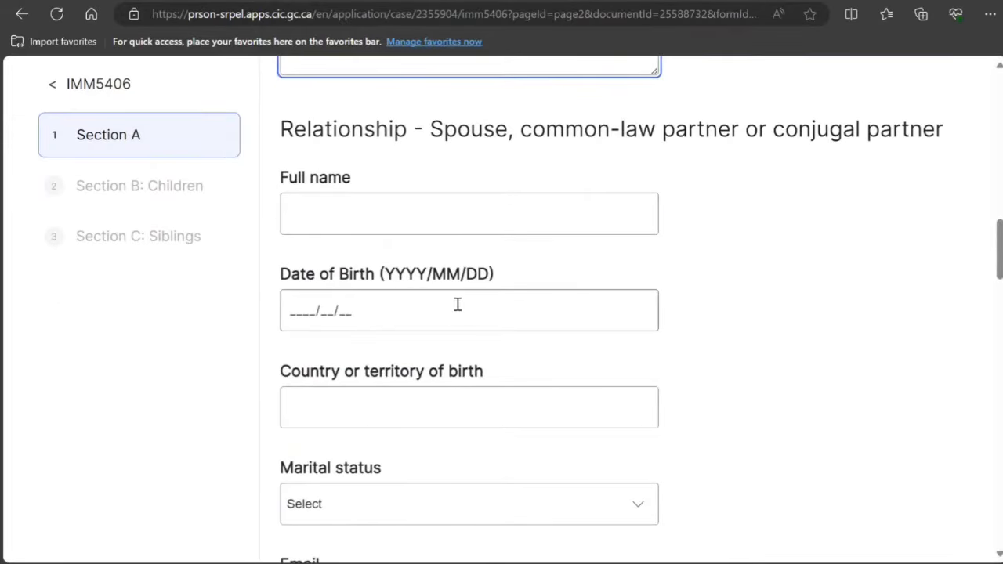
click(443, 218)
text(Not A)
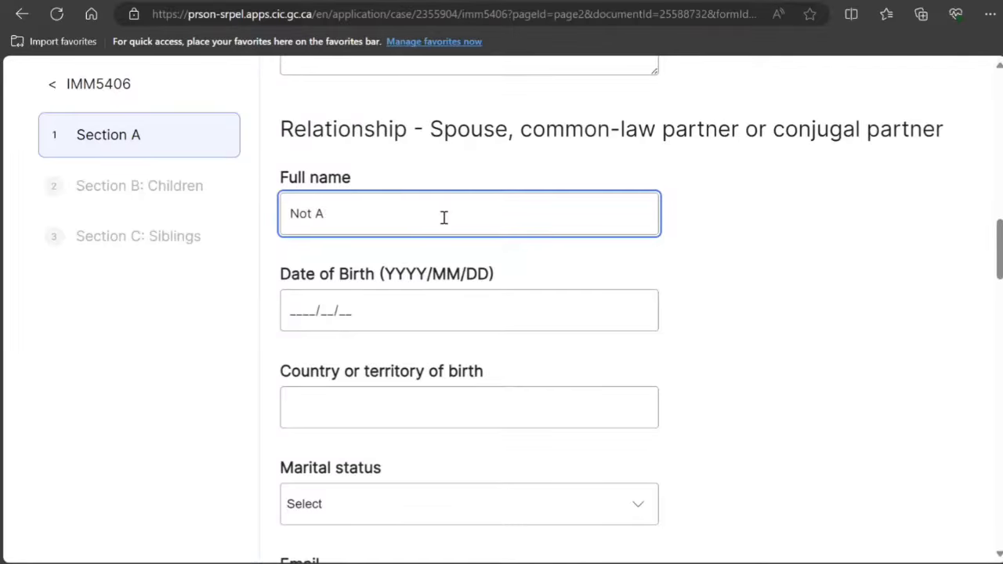
text(Pplpplicable)
Step: Enter the mother's full name and date of birth in the Relationship - Mother section
scroll(443, 217, down, 9)
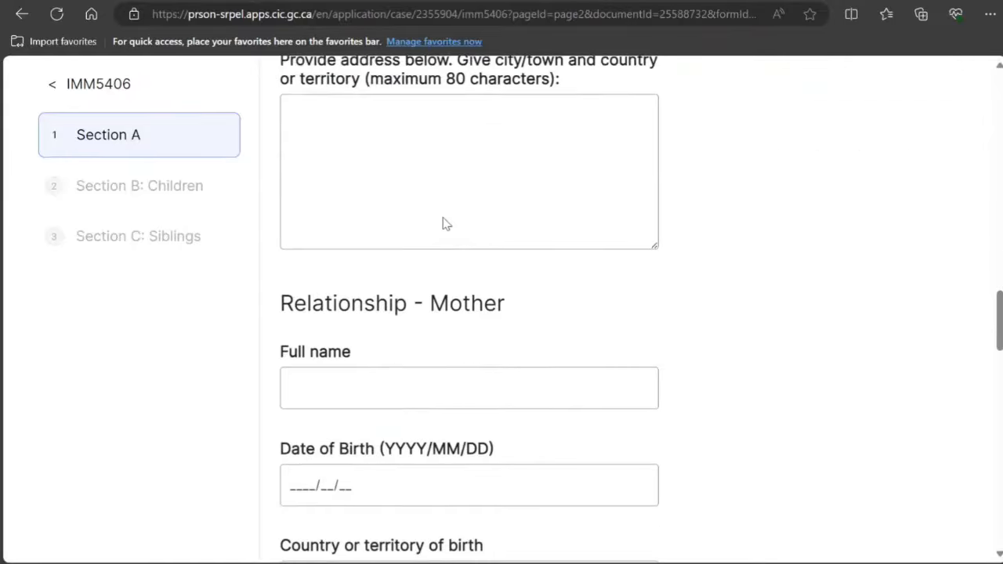
scroll(443, 217, down, 1)
click(384, 146)
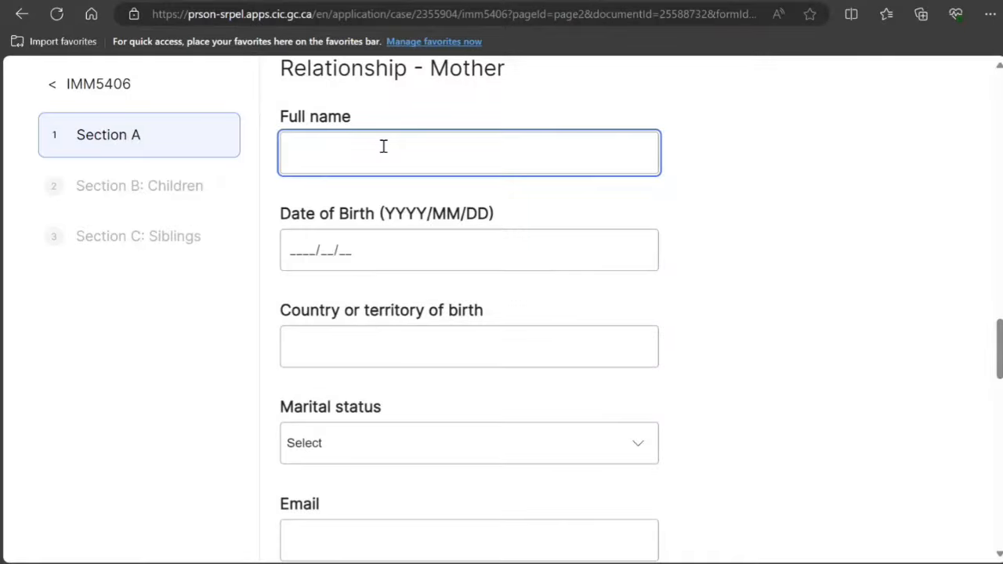
text(Nancy Smith)
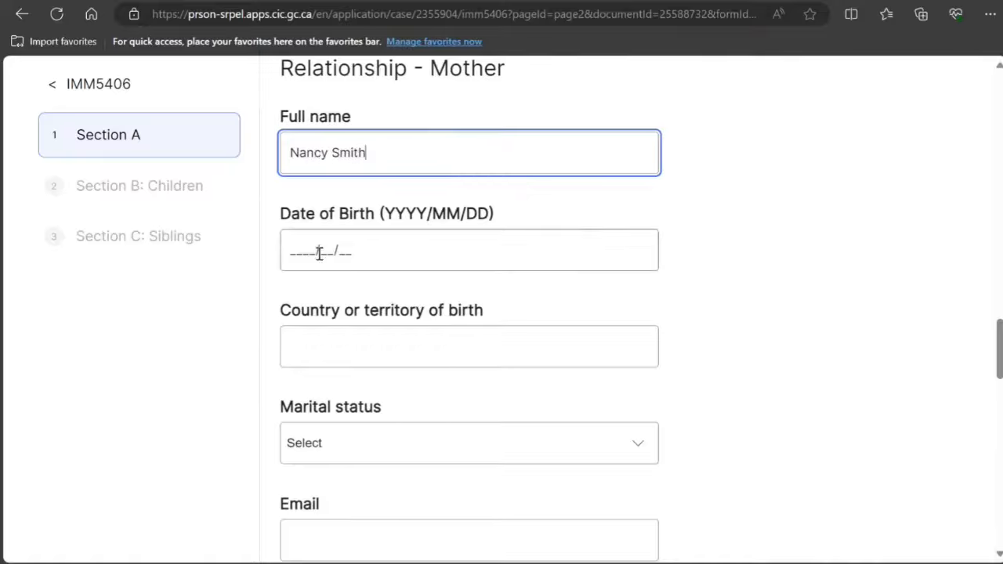
click(296, 251)
text(1975/)
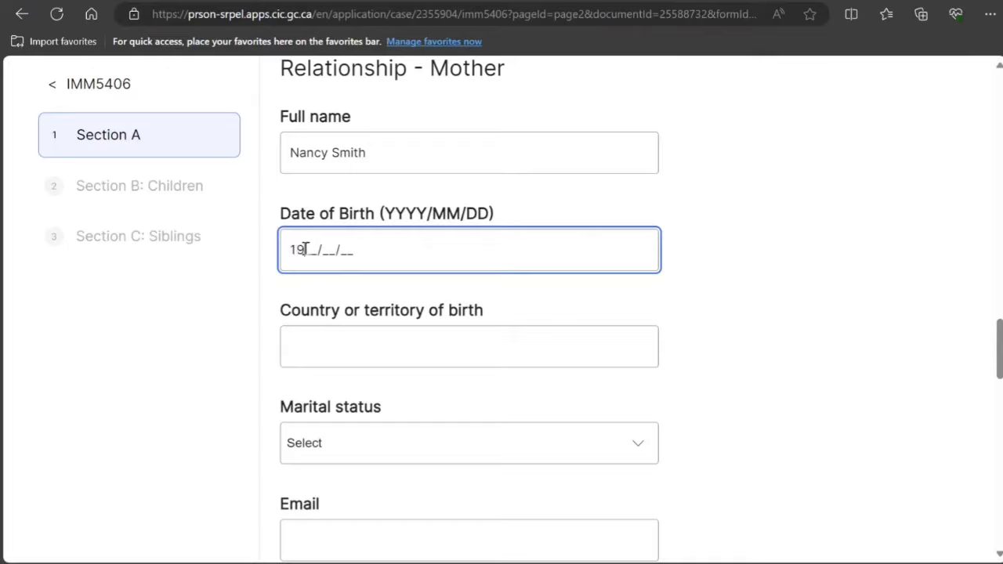
text(10/10)
key(Tab)
Step: Set the mother's country of birth to India and her marital status to Married
text(In)
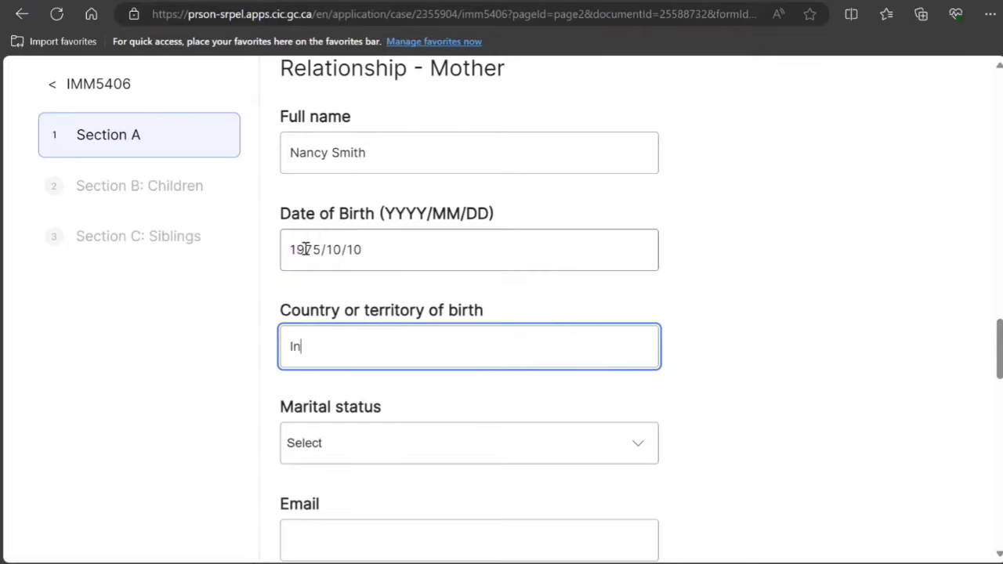
text(dia)
key(Tab)
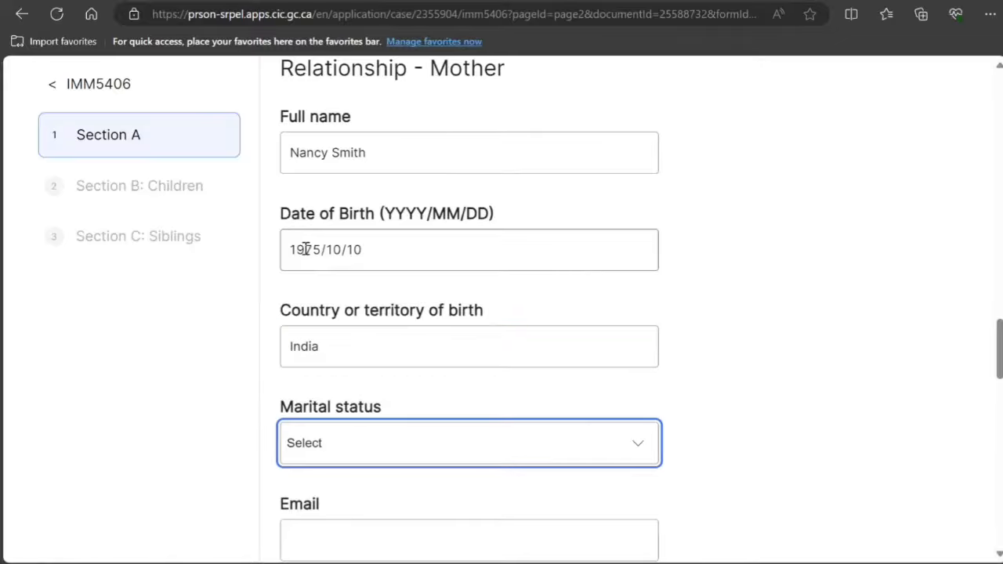
key(m)
key(Tab)
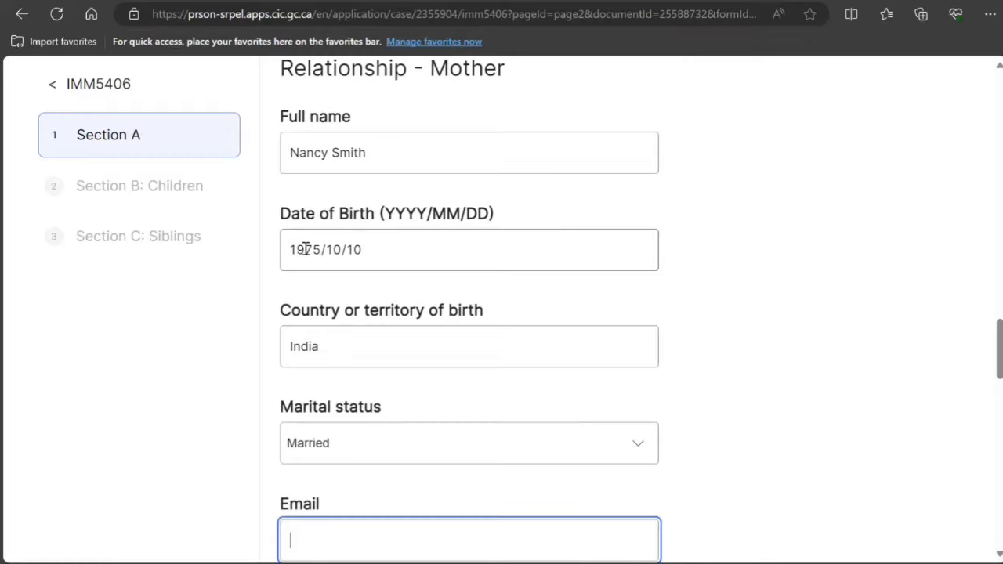
Step: Fill in the mother's e-mail and address
text(xaxasx@xsx.com)
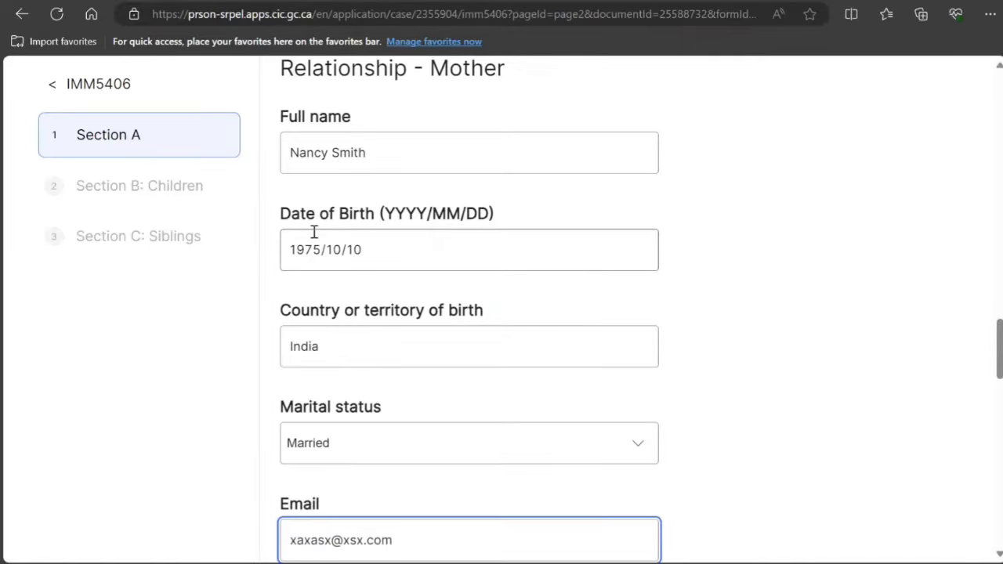
scroll(313, 232, down, 4)
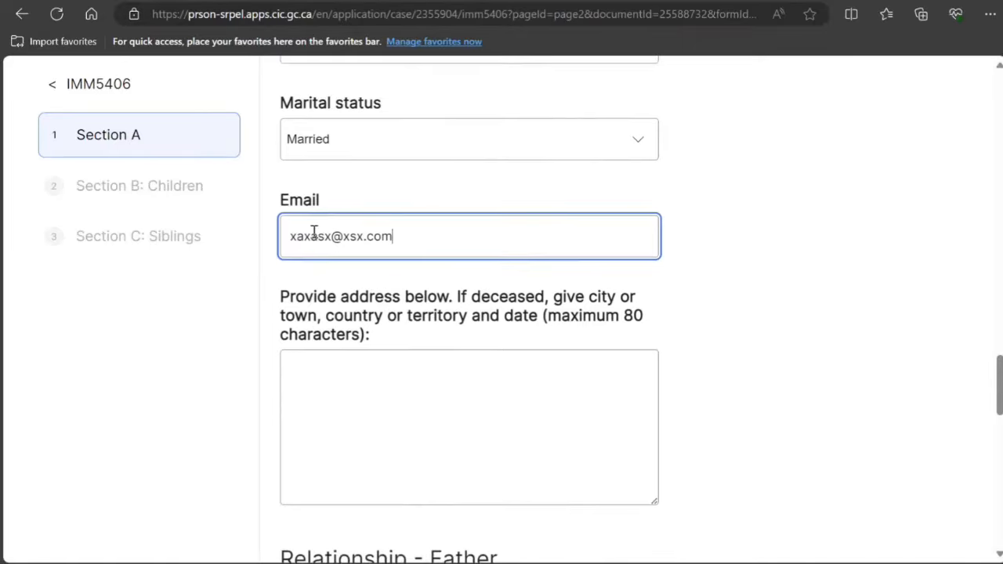
click(365, 380)
text(xsaxsa saxsaxsax)
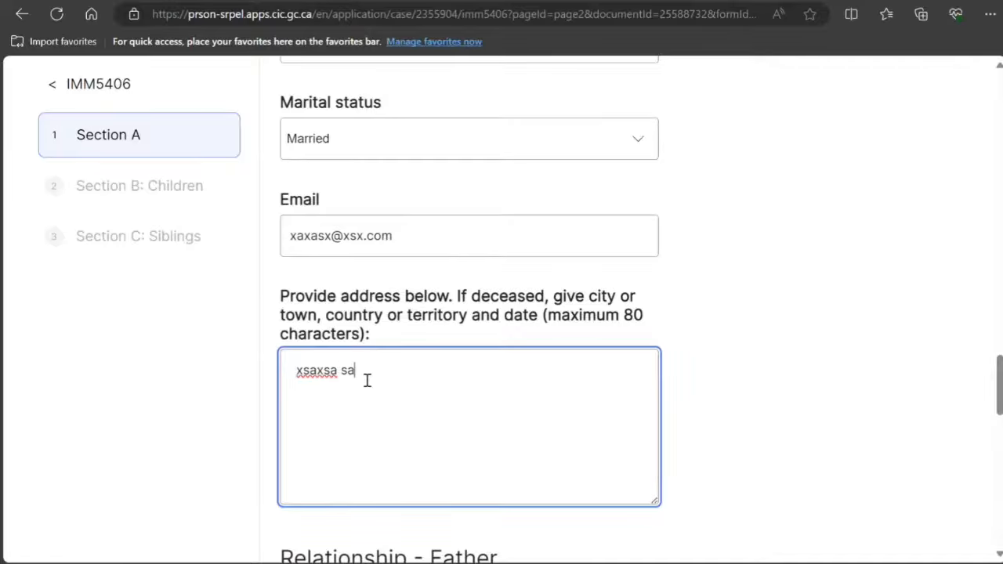
Step: Translate the mother's full name from English to Hindi with the translator in the open Google tab and copy the Hindi text
scroll(366, 380, down, 5)
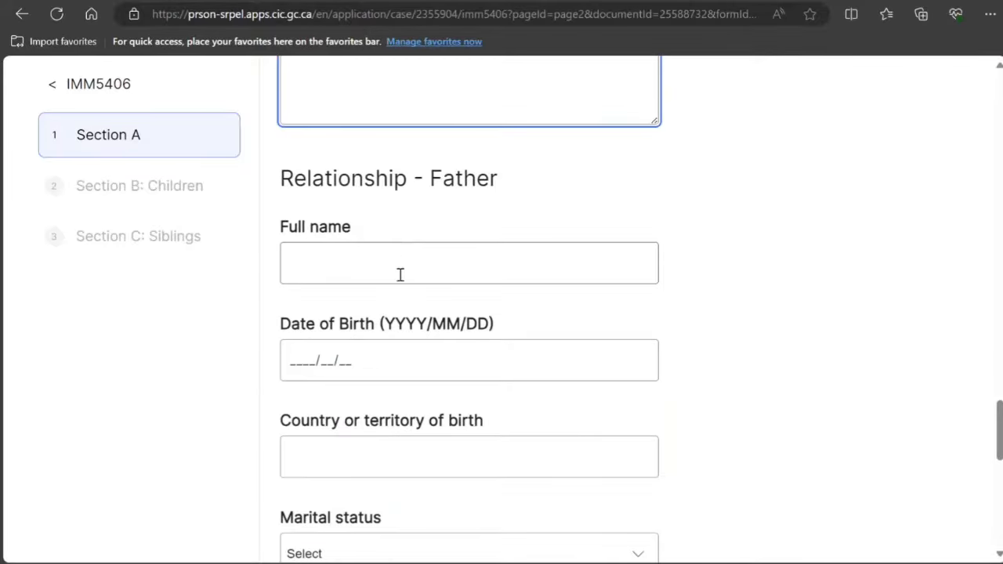
scroll(436, 235, up, 8)
scroll(436, 235, up, 2)
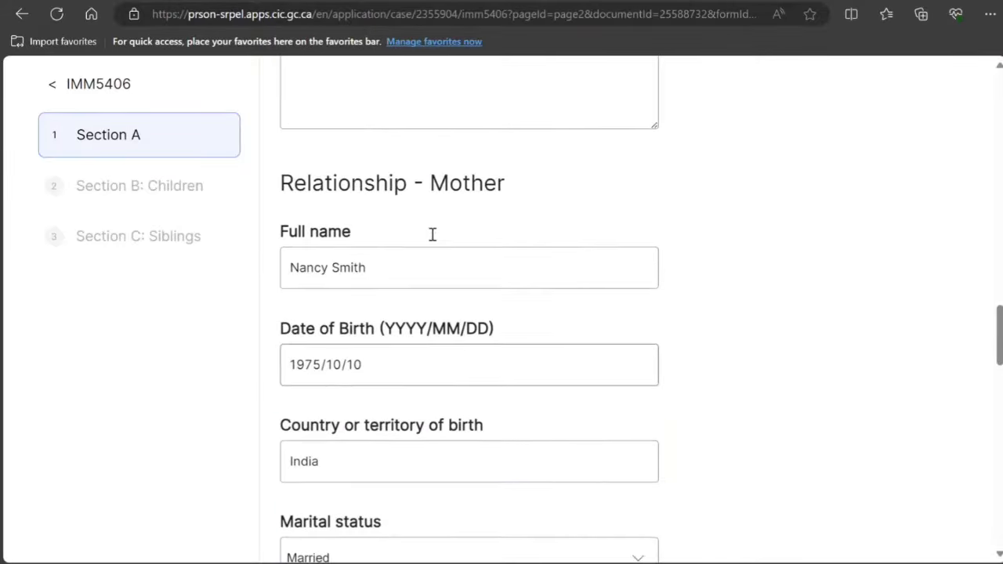
drag(378, 314, 269, 306)
key(ctrl+c)
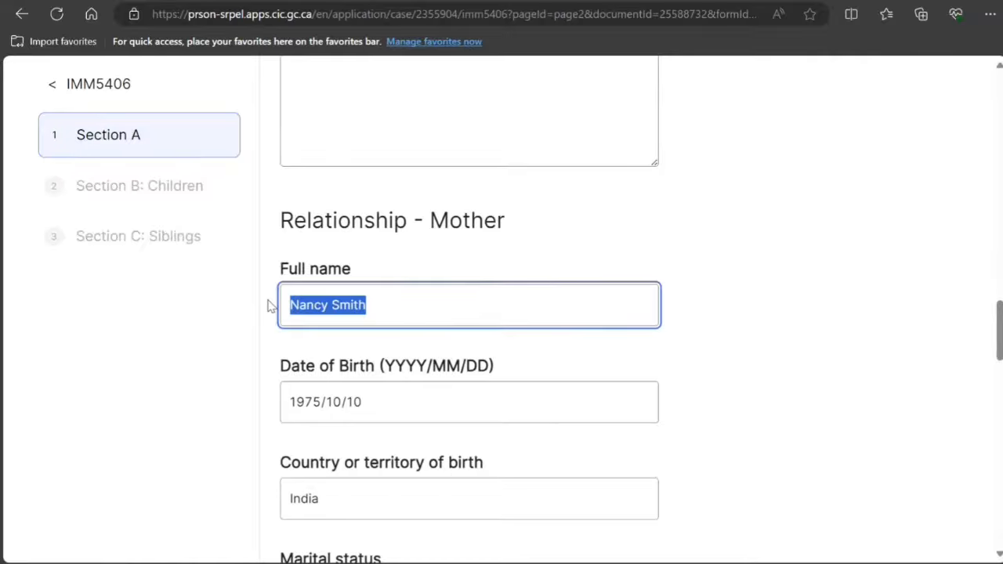
click(729, 1)
click(210, 332)
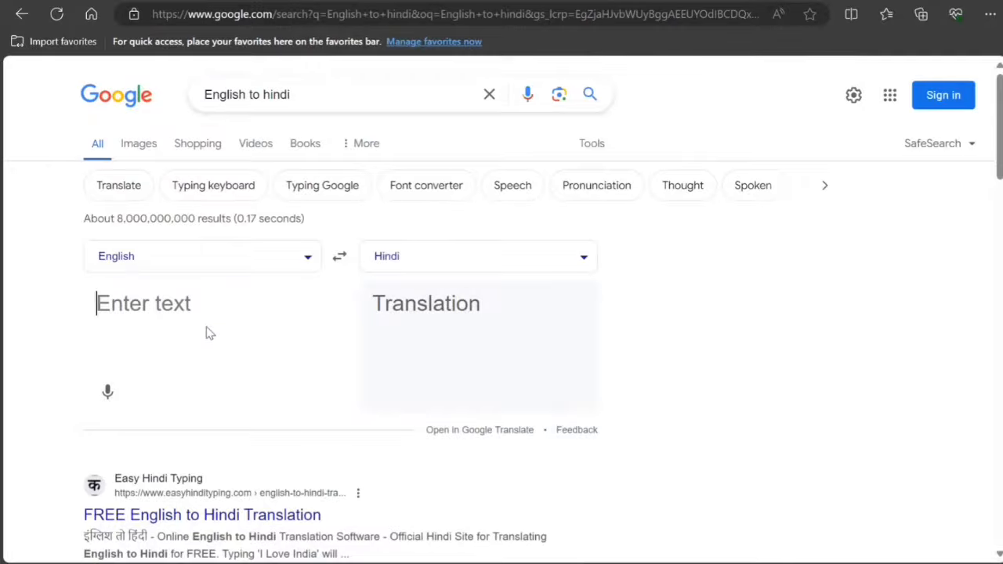
key(ctrl+v)
drag(473, 310, 372, 311)
key(ctrl+c)
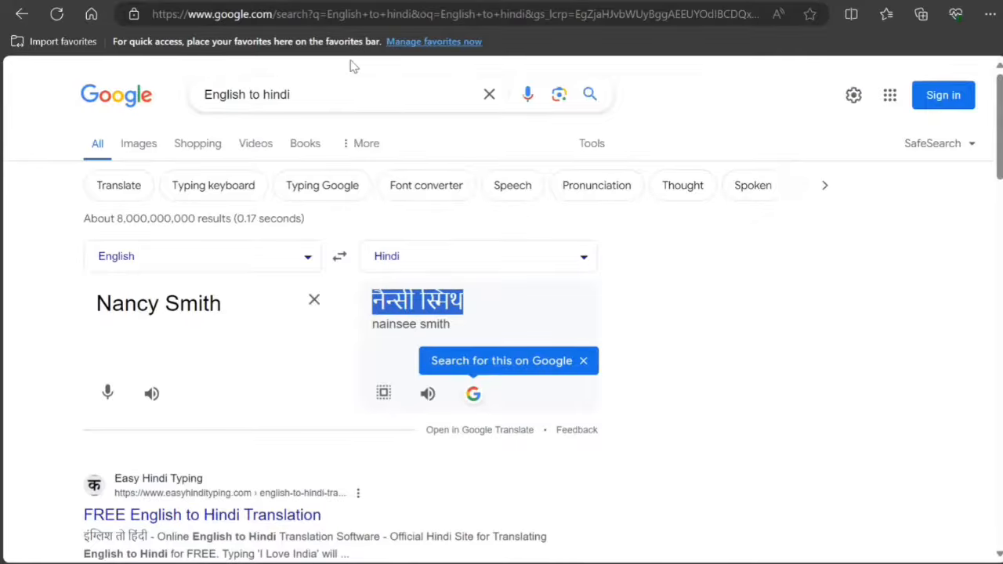
Step: Return to the IMM5406 form and add the copied Hindi name after the English one in the mother's full name
click(206, 2)
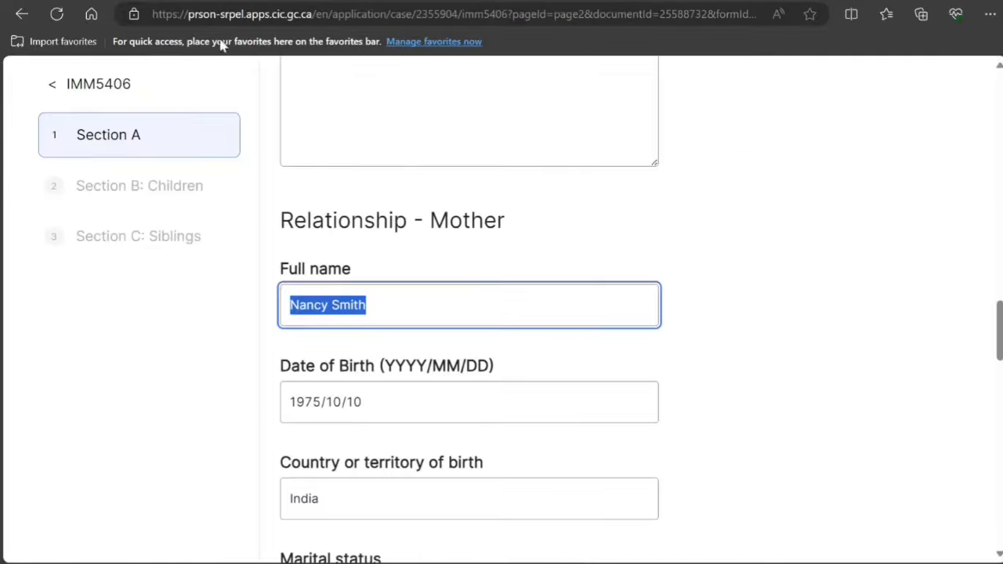
click(385, 304)
key(ctrl+v)
Step: Enter the father's full name in the Relationship - Father section
scroll(384, 307, down, 6)
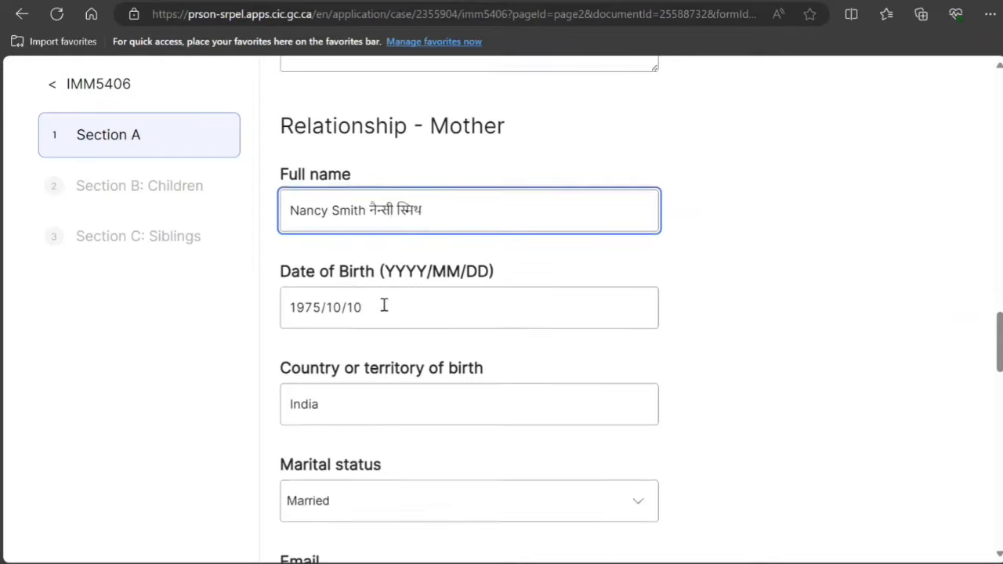
scroll(383, 311, down, 6)
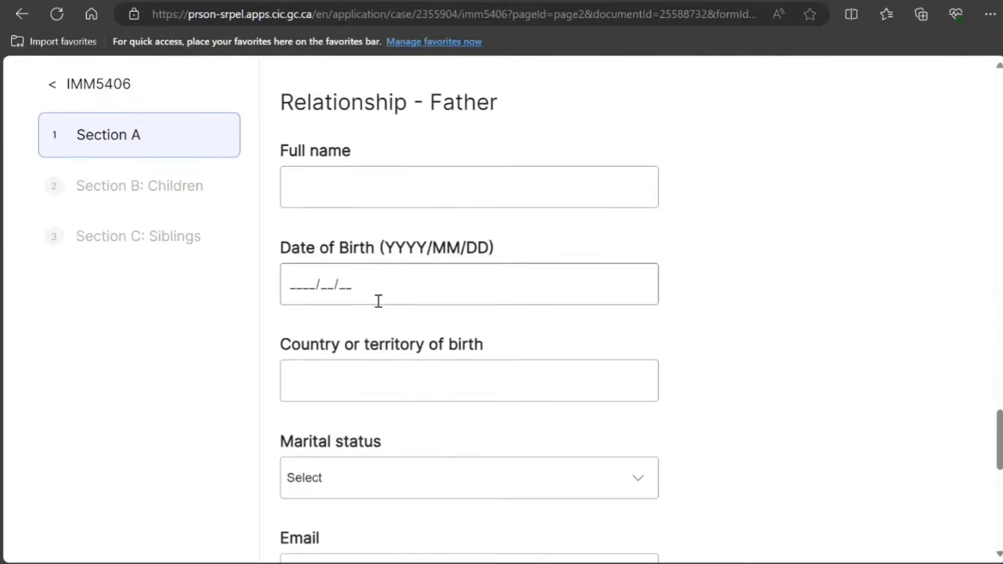
click(365, 183)
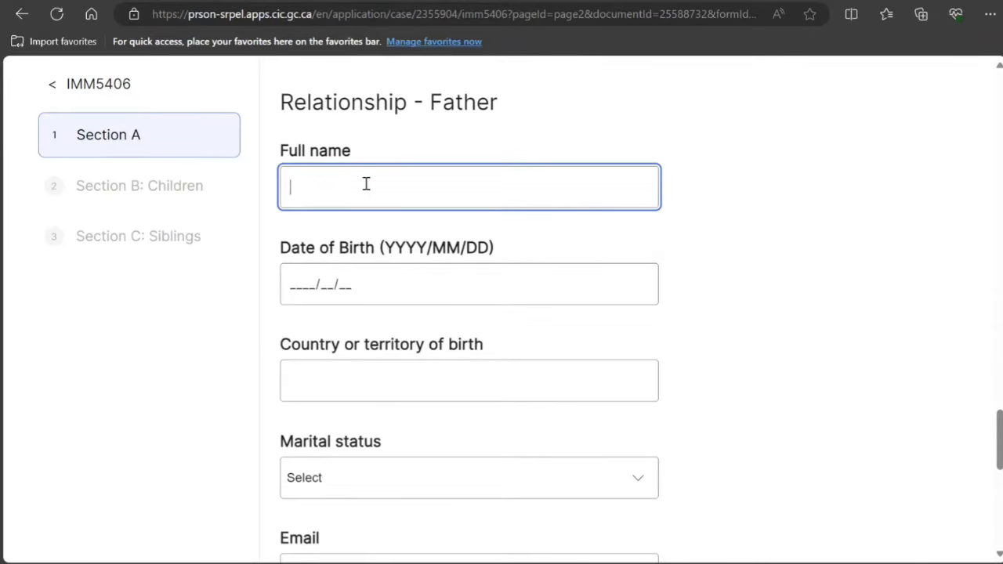
text(Peter Smith)
key(Tab)
Step: Enter the father's date of birth in YYYY/MM/DD format, correcting the month to a valid one
text(1)
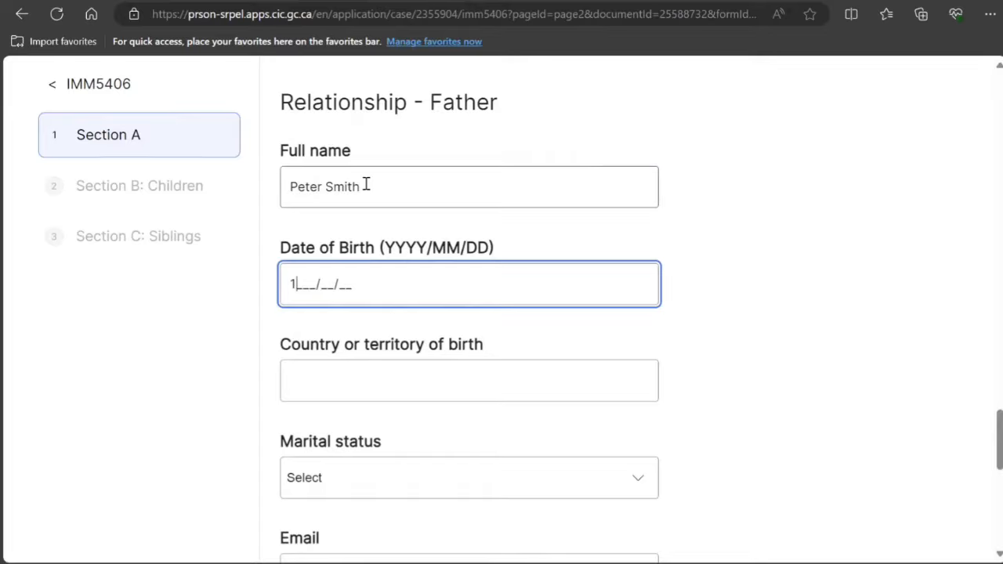
text(972/19/19)
key(BackSpace)
text(0)
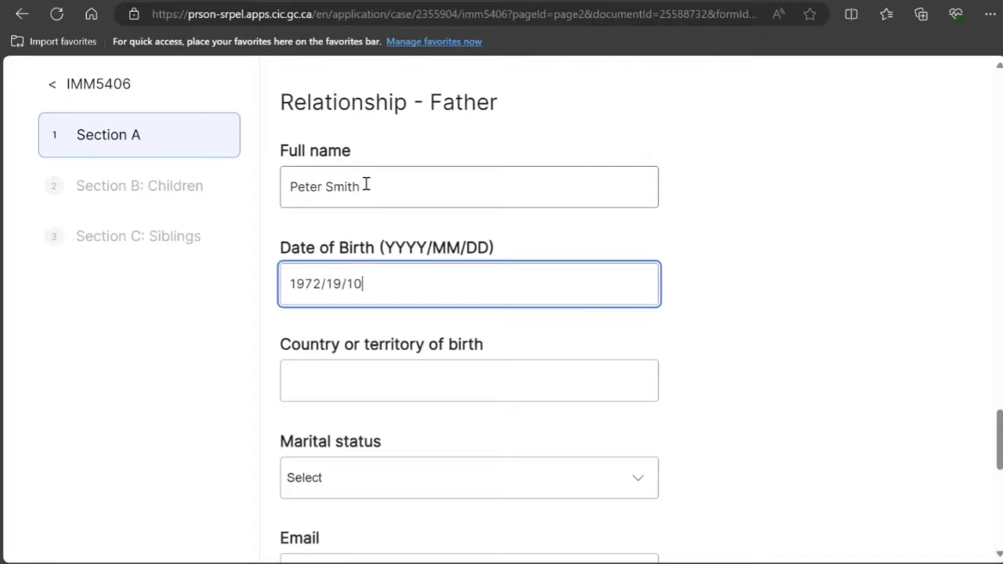
key(Tab)
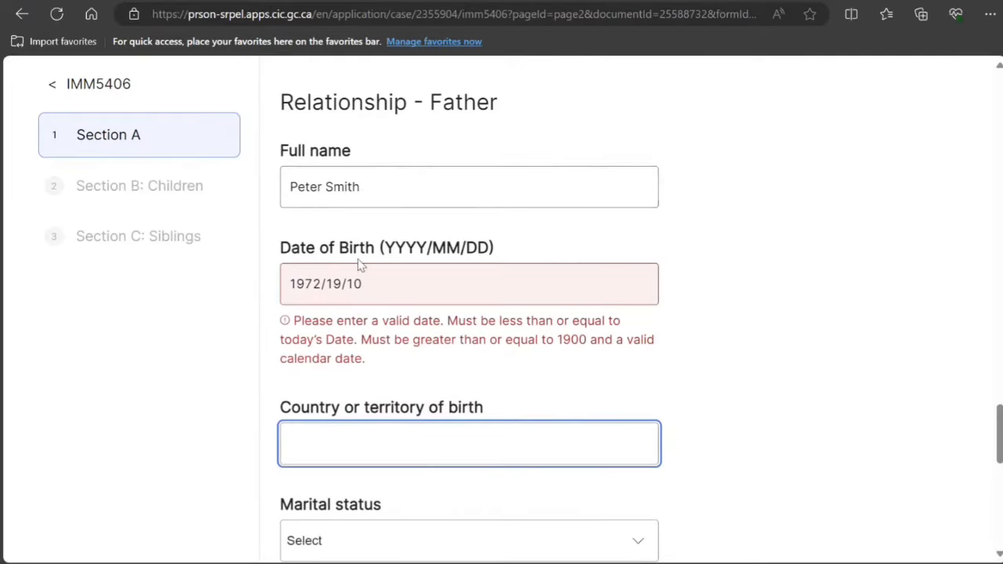
click(343, 285)
key(BackSpace)
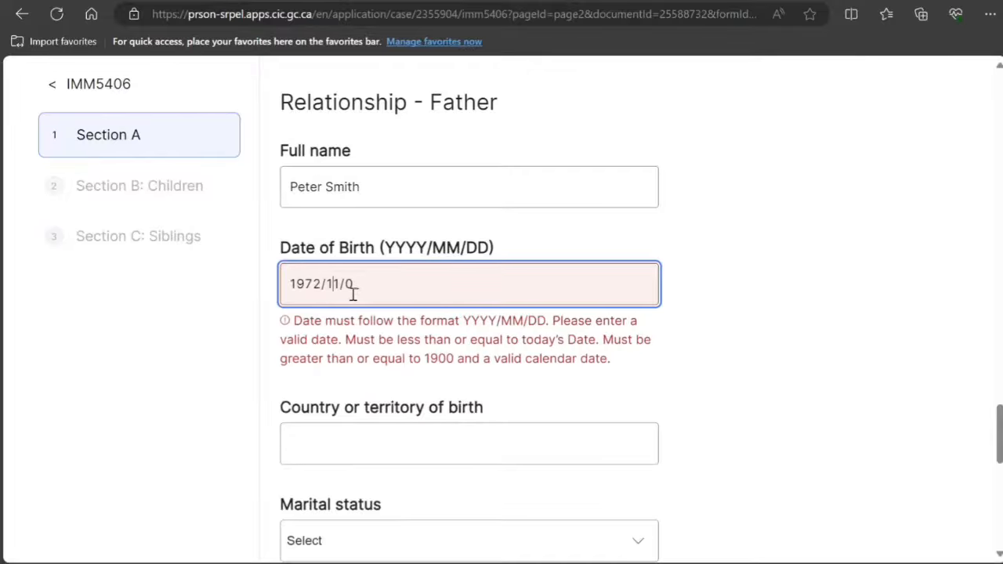
text(9)
key(BackSpace)
text(0)
key(Tab)
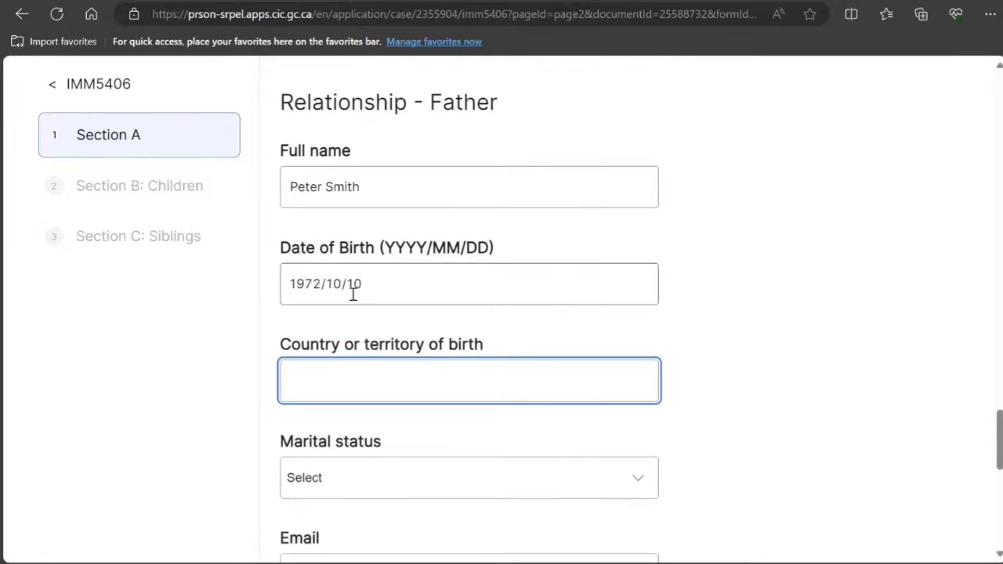
Step: Set the father's country of birth to India and marital status to Married, and fill in the father's e-mail
text(India)
key(Tab)
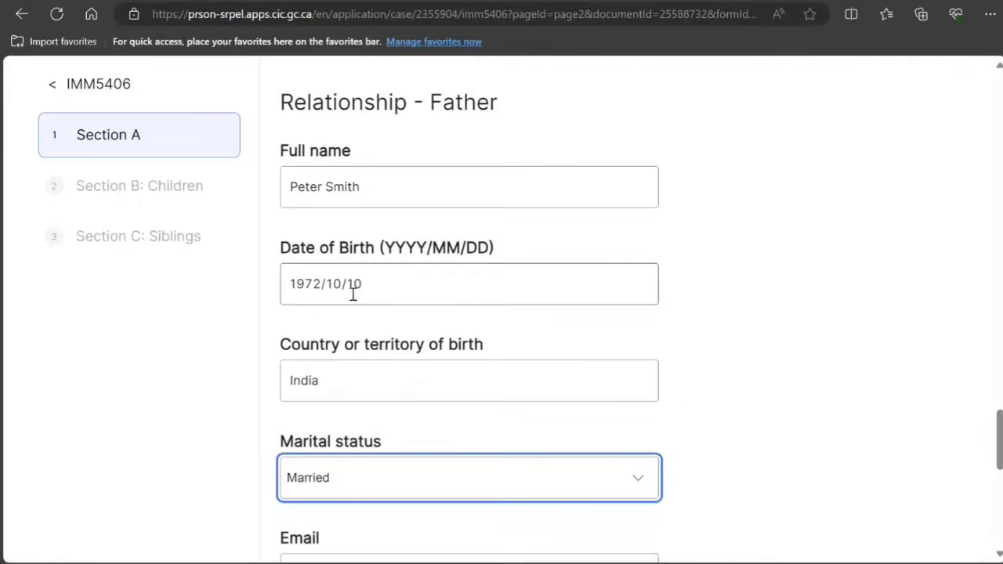
key(Tab)
text(ssdcsdcds@xssxs)
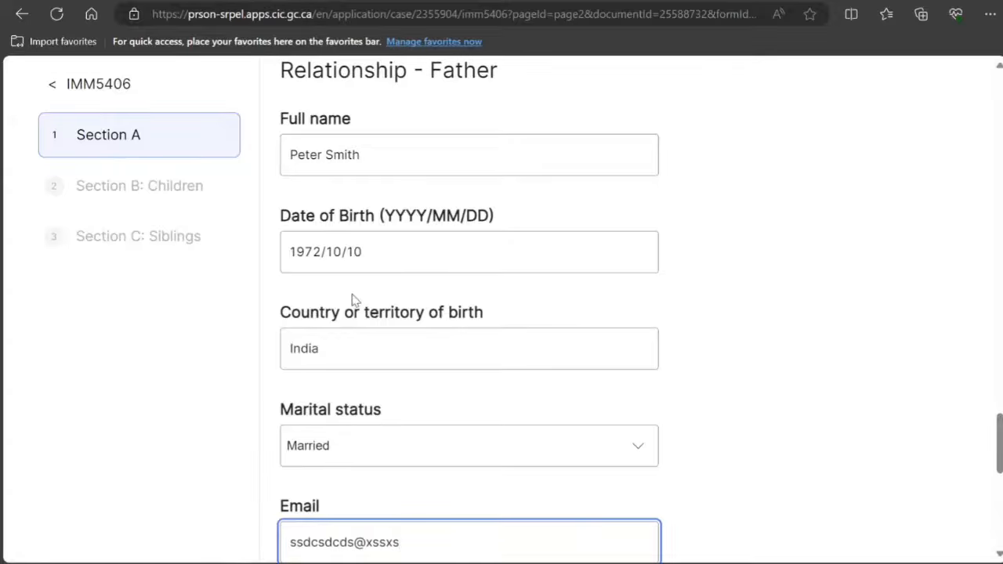
text(.com)
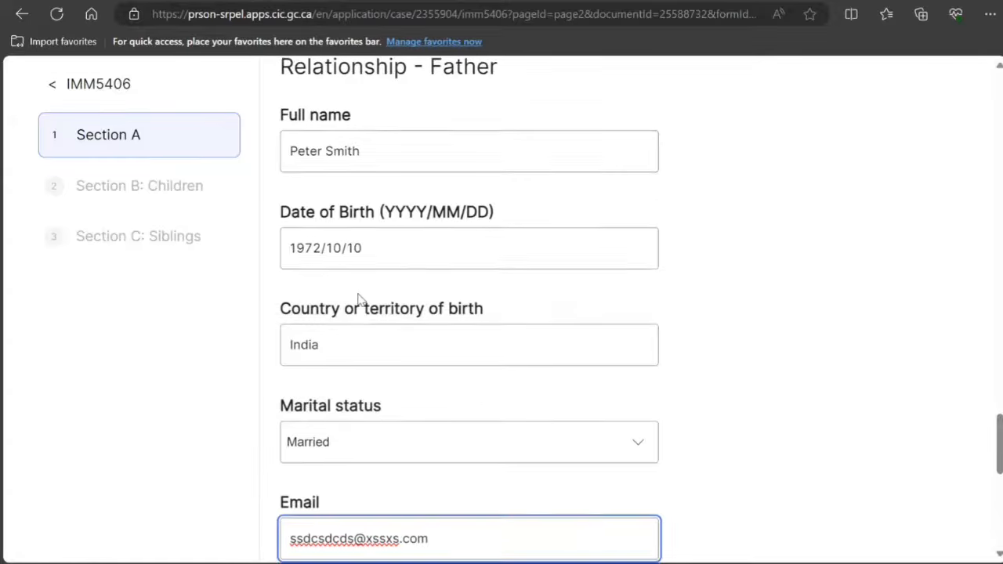
Step: Fill in the father's address and save Section A to continue to Section B: Children
scroll(420, 298, down, 3)
click(365, 466)
text(asxas)
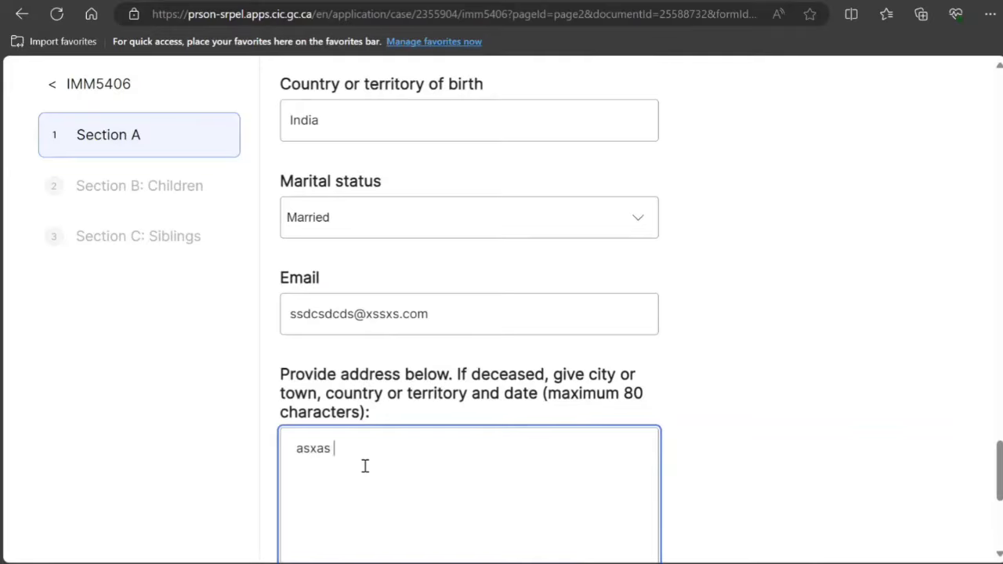
text( saxsax saxsaxsa)
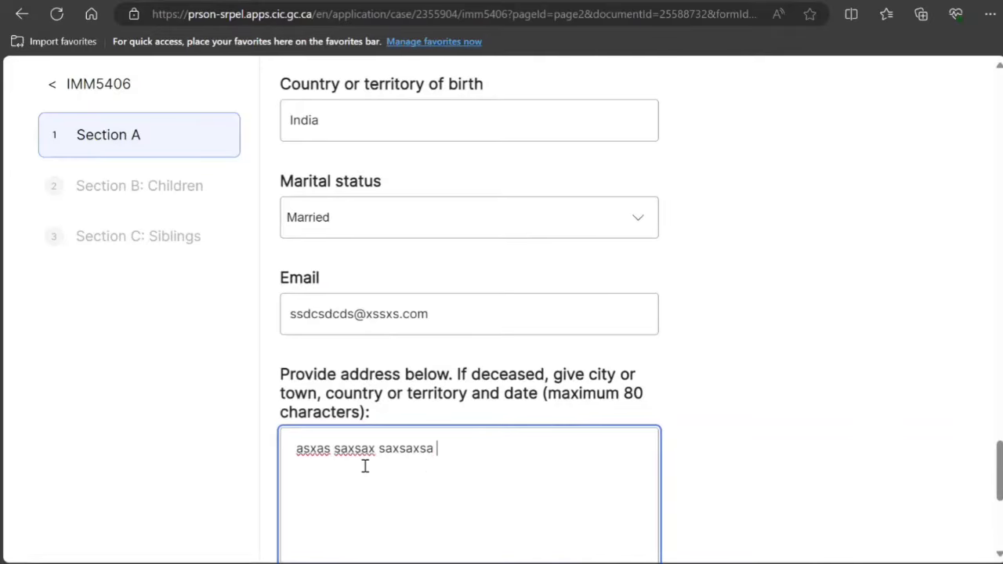
text( sxsx)
scroll(368, 462, down, 3)
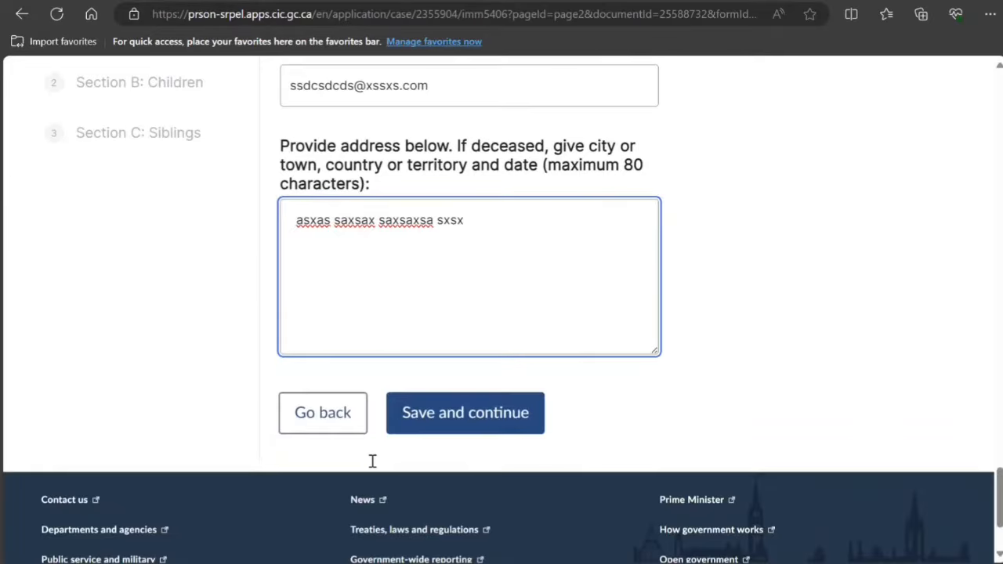
click(463, 429)
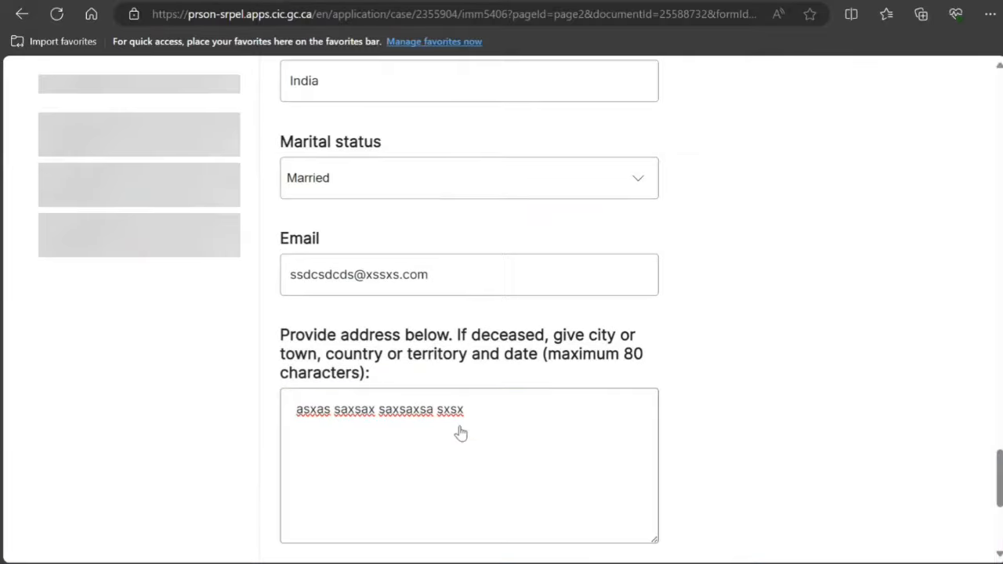
Step: Enter "Not Applicable" as the relationship for Child 1 and save Section B to continue
scroll(460, 425, down, 3)
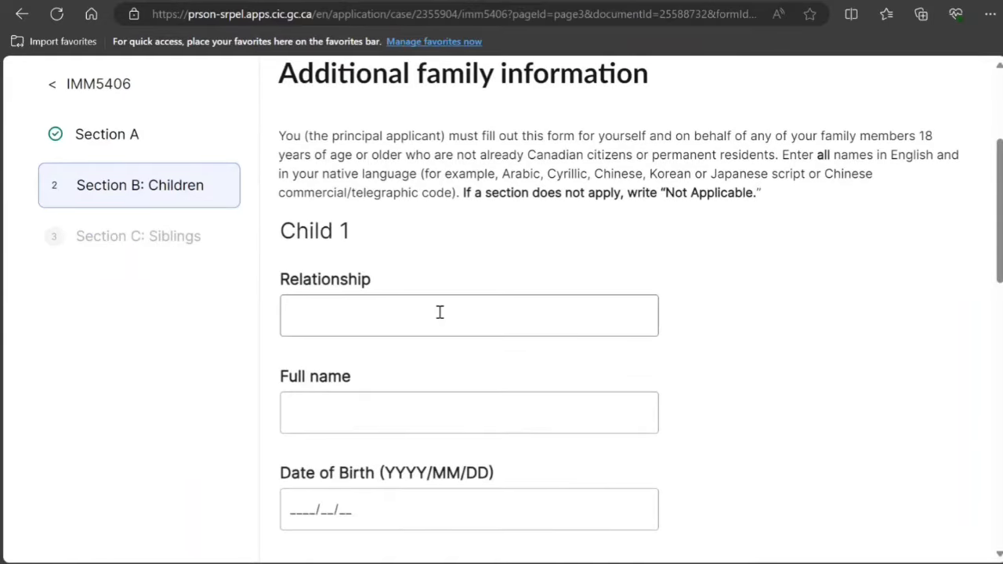
click(504, 301)
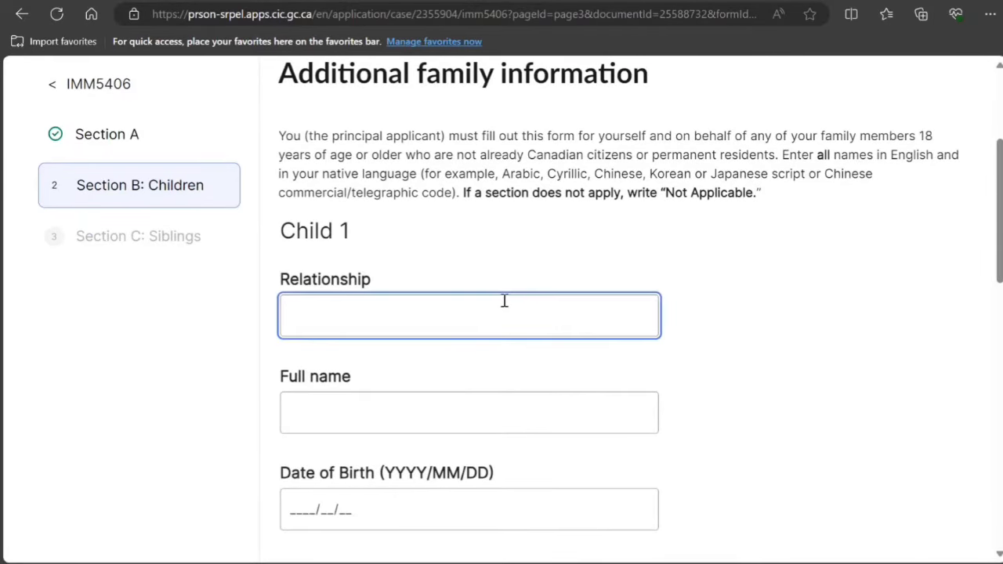
text(Not Applicable)
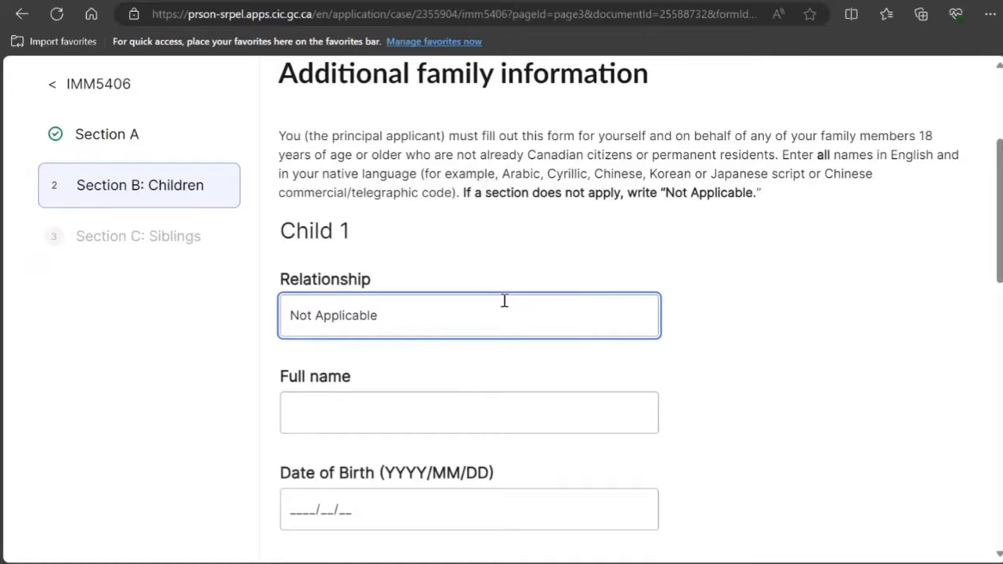
scroll(505, 302, down, 9)
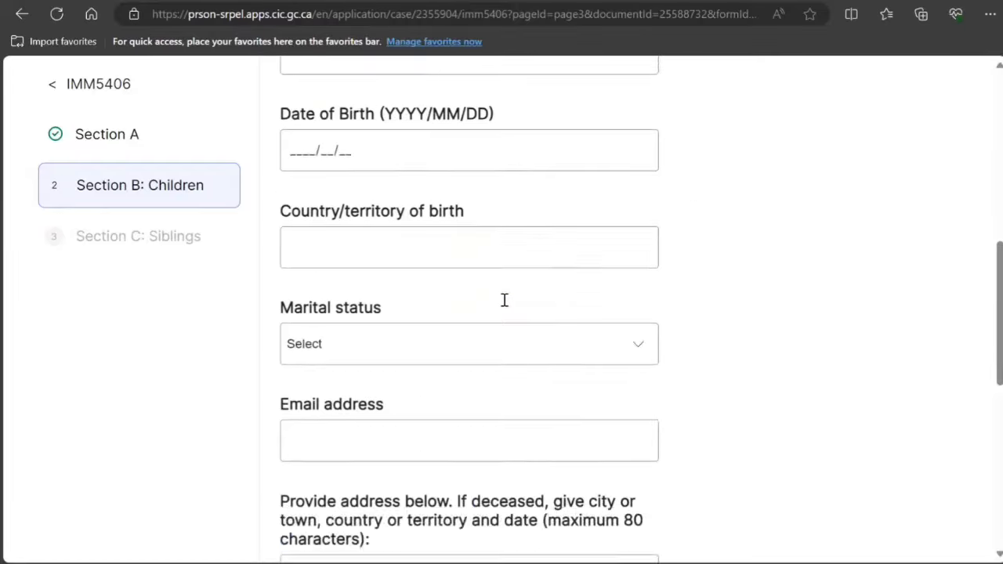
scroll(442, 346, up, 10)
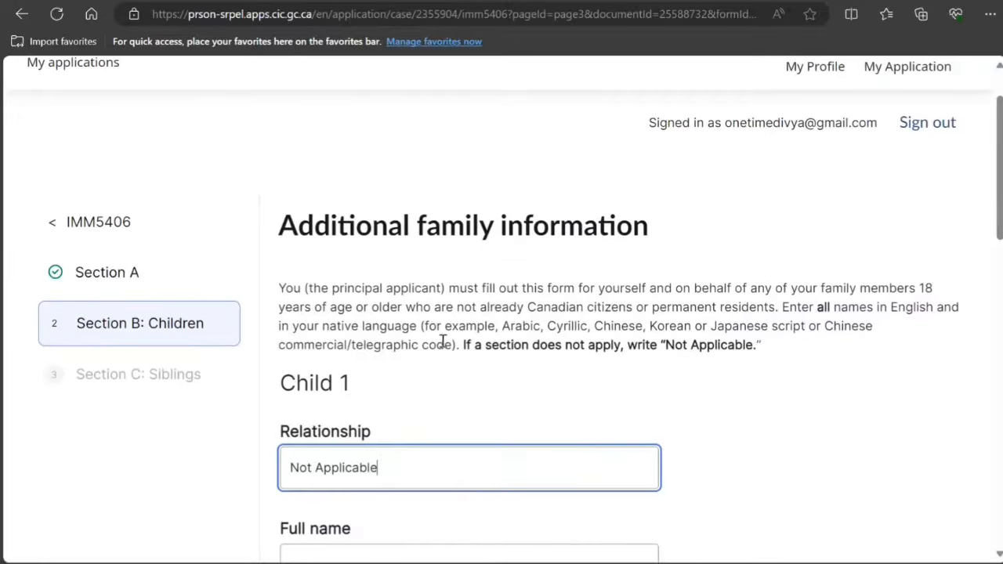
scroll(443, 344, down, 8)
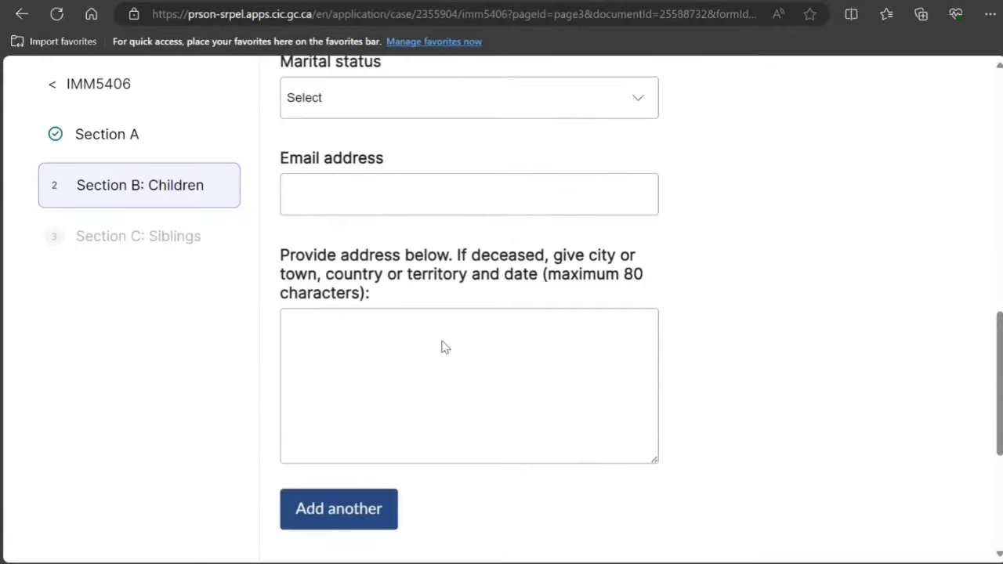
scroll(441, 340, down, 4)
click(461, 292)
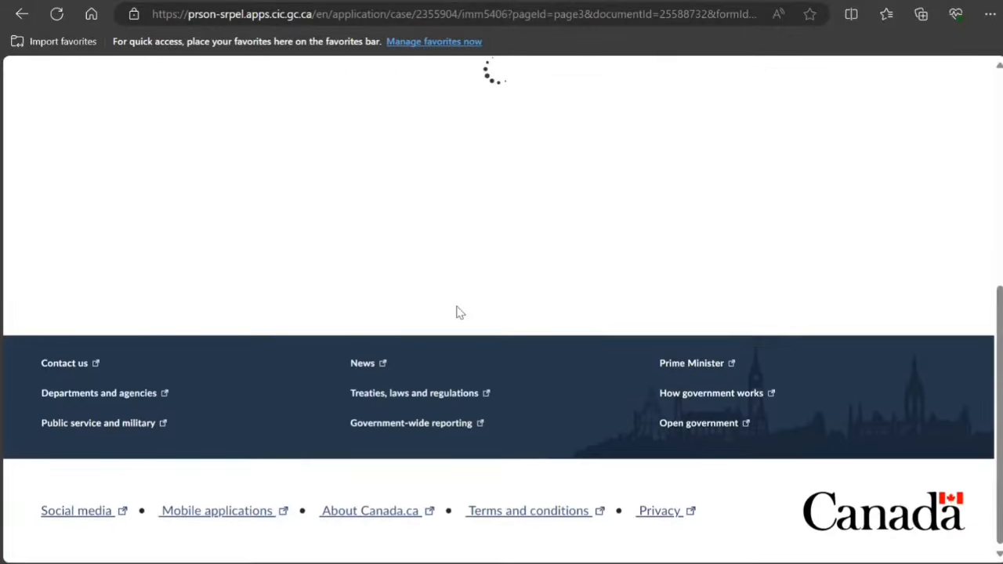
Step: Enter "Not Applicable" as the relationship for Siblings 1 and save Section C
scroll(459, 315, down, 3)
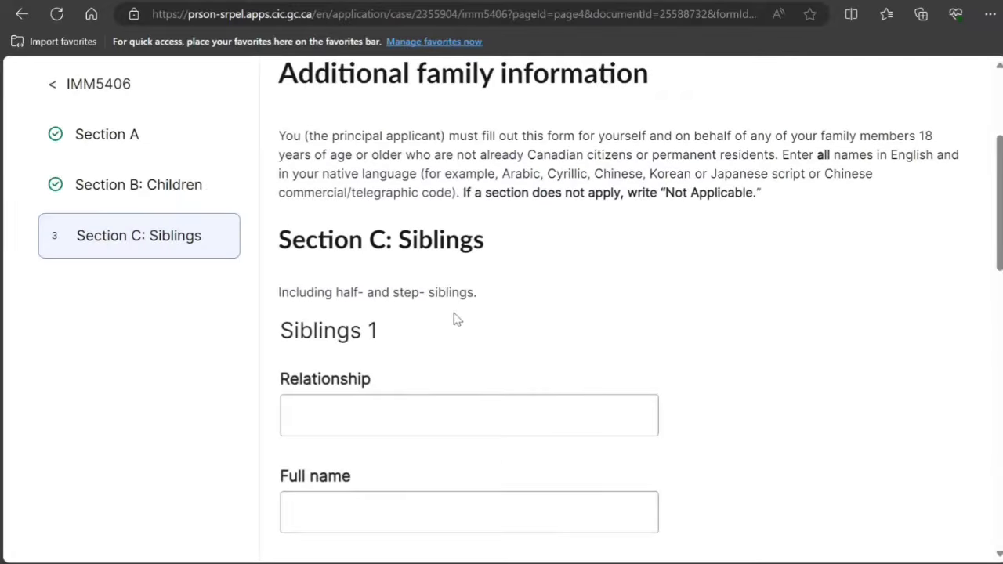
scroll(454, 318, down, 5)
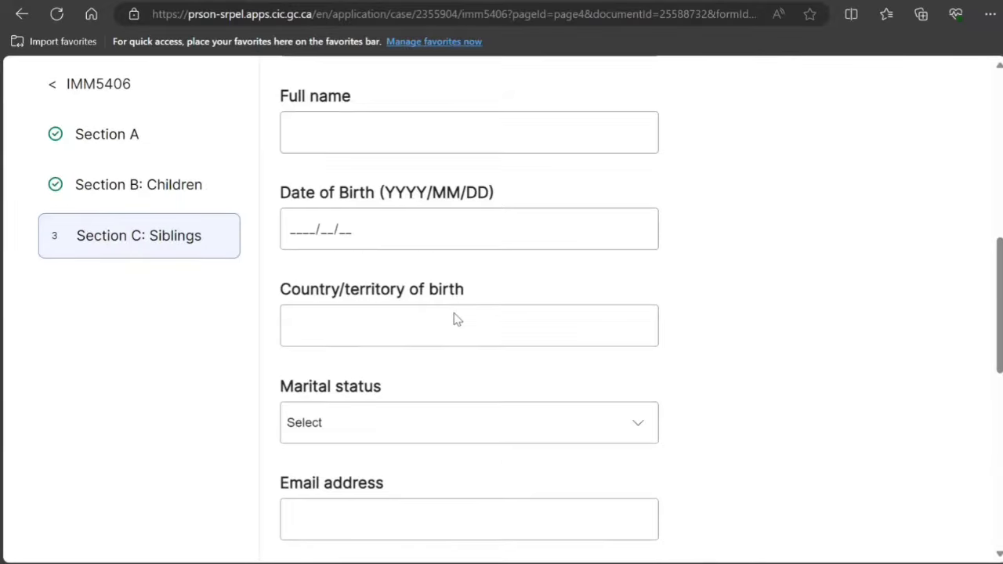
scroll(454, 311, up, 5)
click(405, 405)
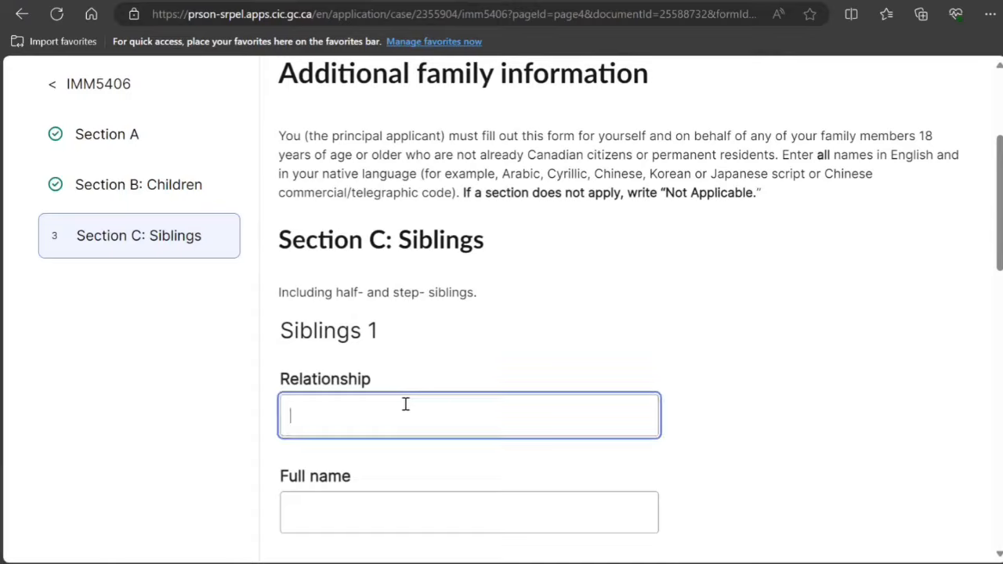
text(Not Applicable)
scroll(410, 399, down, 10)
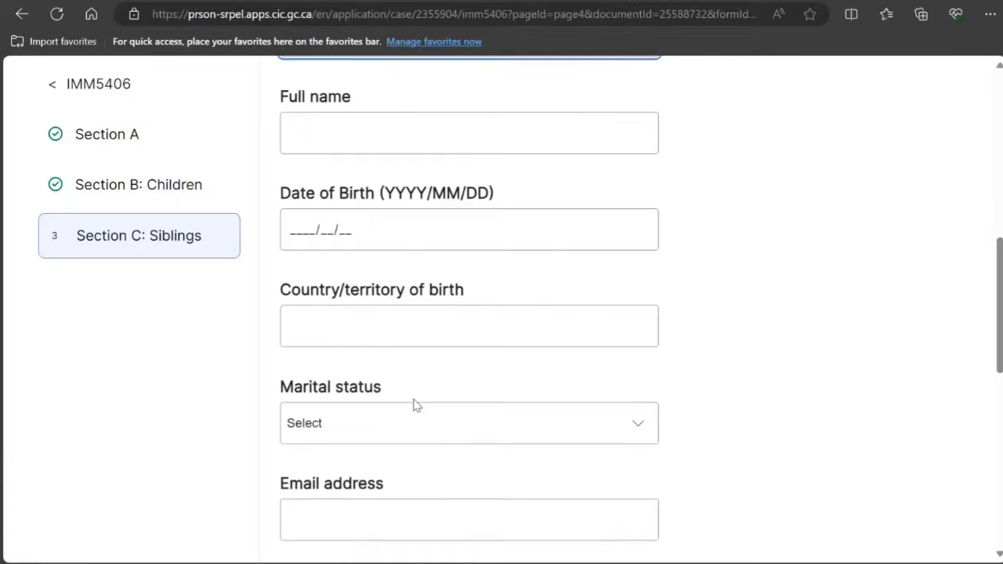
click(427, 391)
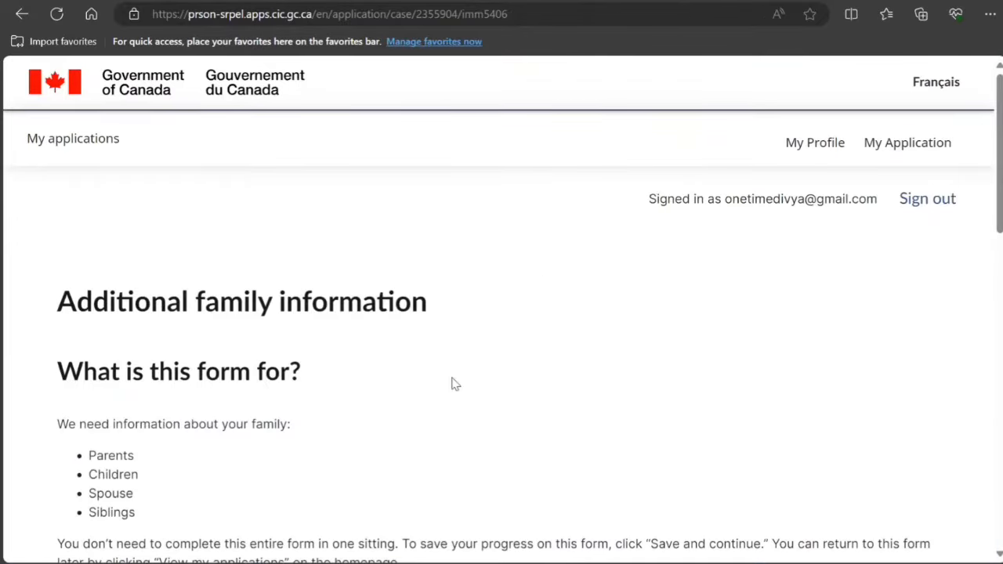
Step: Complete the Additional Family Information form and return to the application's list of digital forms
scroll(454, 384, down, 15)
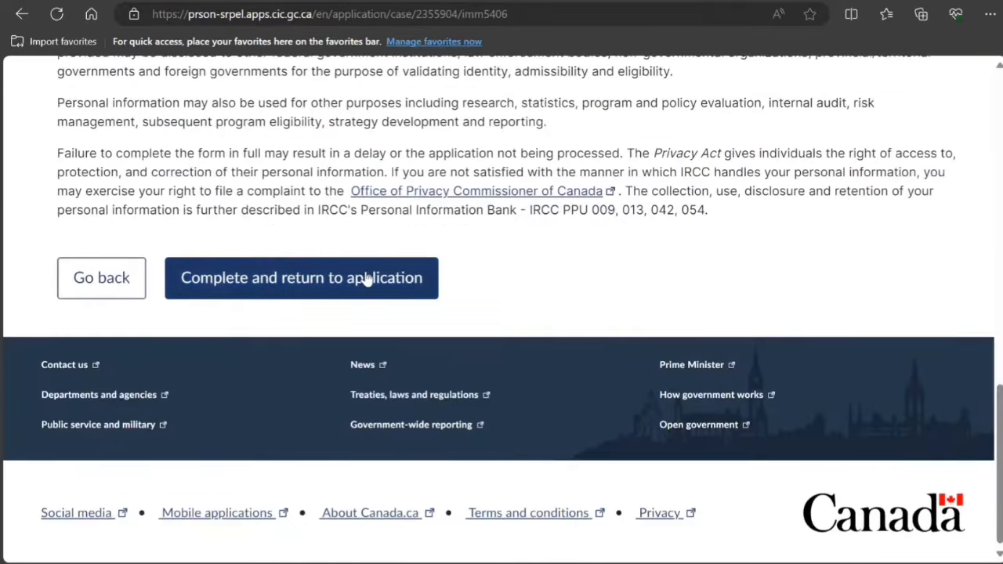
click(367, 279)
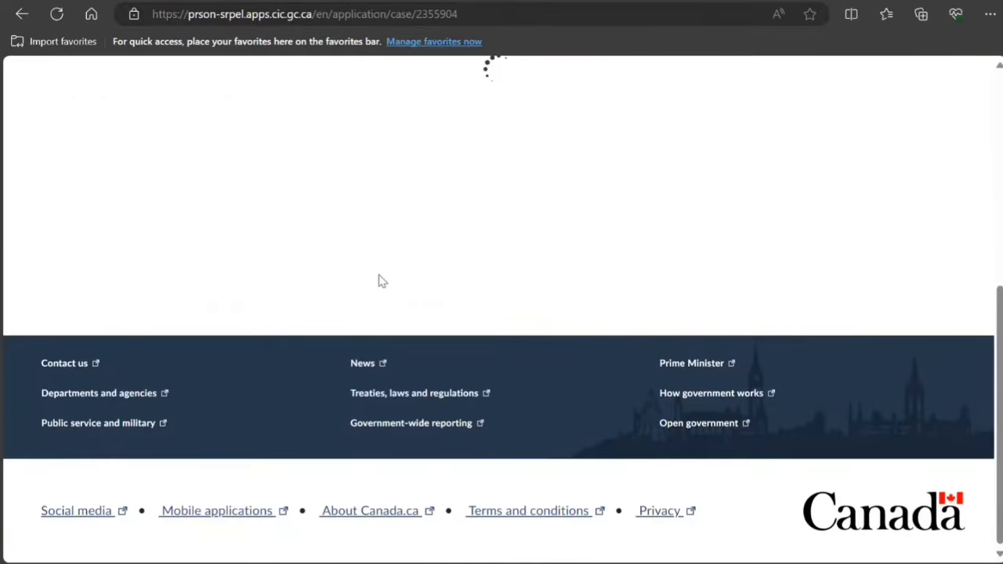
scroll(380, 276, down, 8)
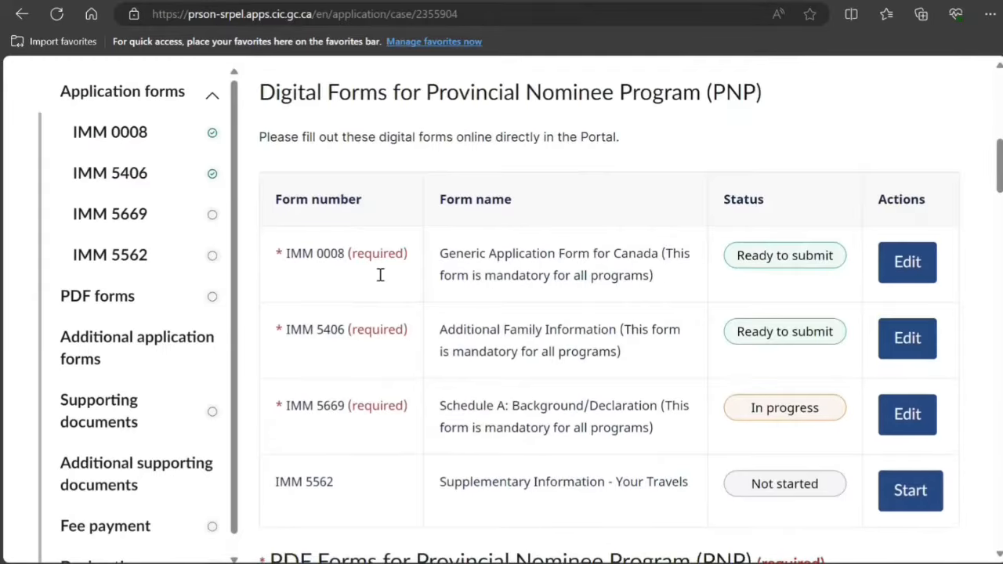
scroll(380, 280, down, 5)
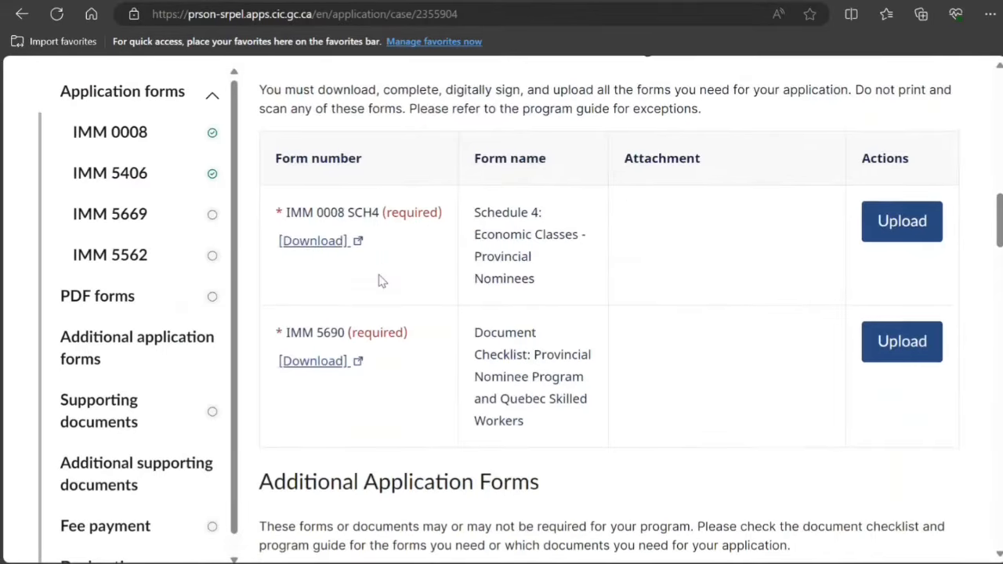
scroll(379, 280, up, 5)
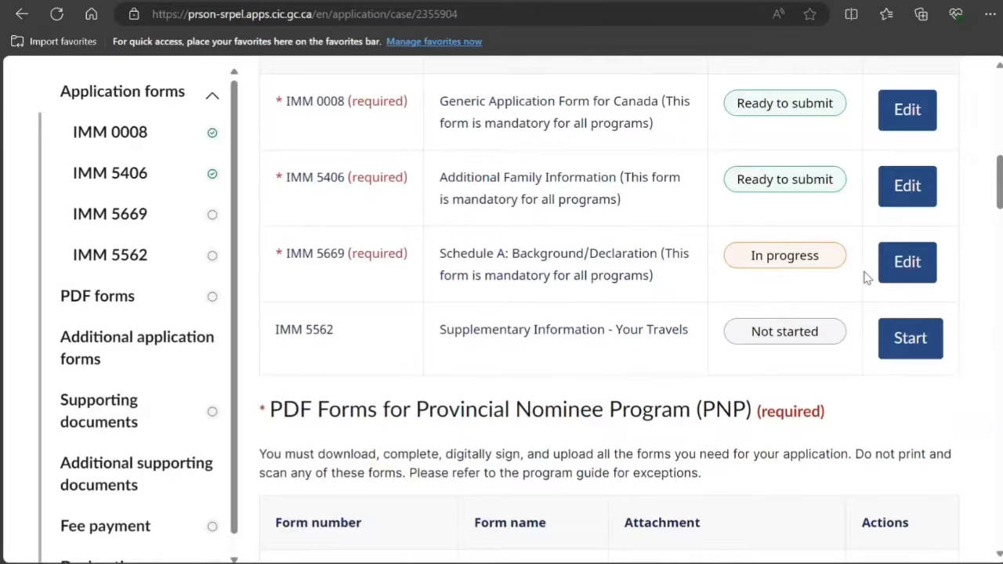
Step: Open the IMM 5669 Schedule A: Background/Declaration form for editing the principal applicant's entry
click(892, 270)
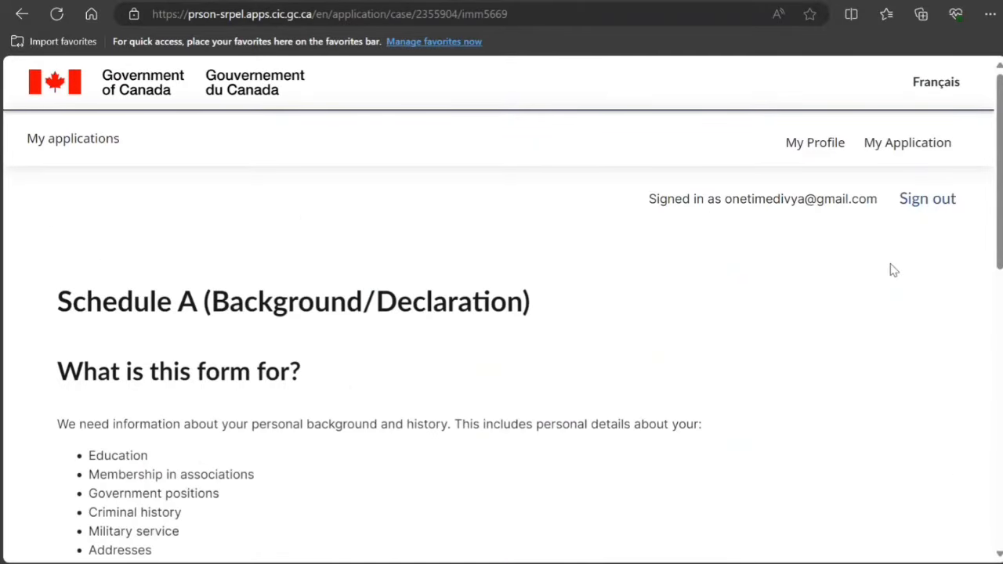
scroll(948, 297, down, 7)
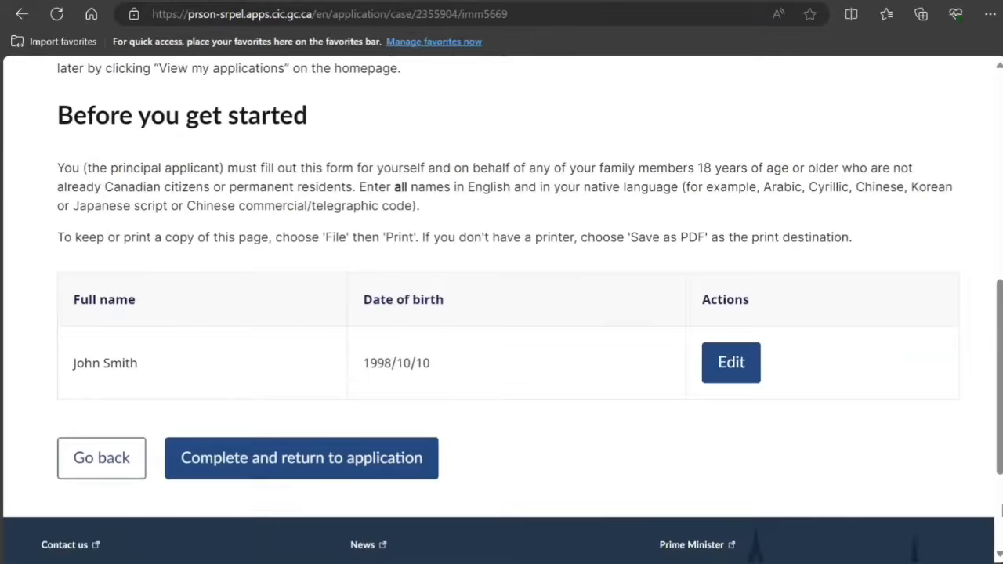
click(730, 362)
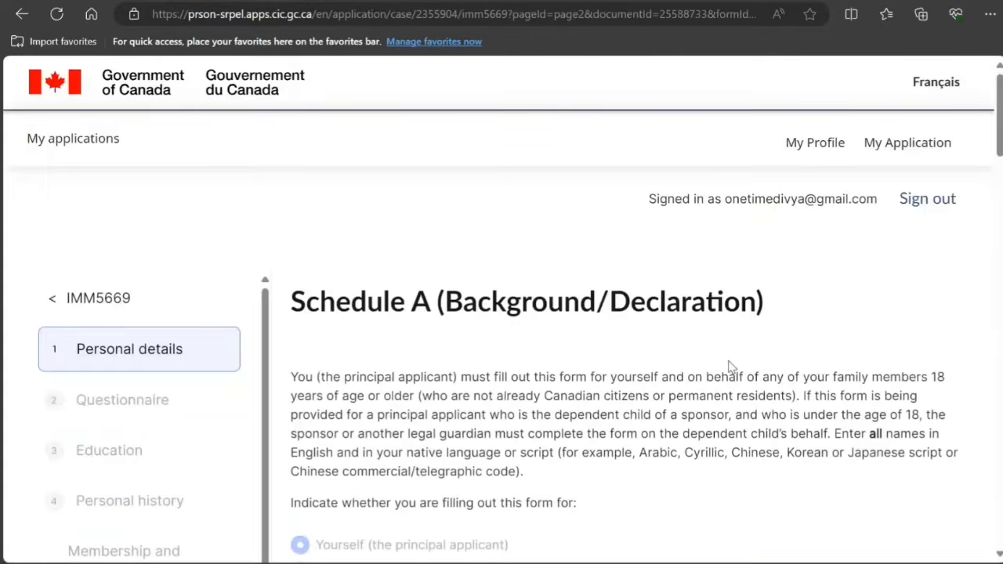
Step: Switch to the Google English-to-Hindi translator, change the source text to the applicant's full name, and copy the Hindi translation
scroll(730, 366, down, 2)
scroll(730, 366, down, 3)
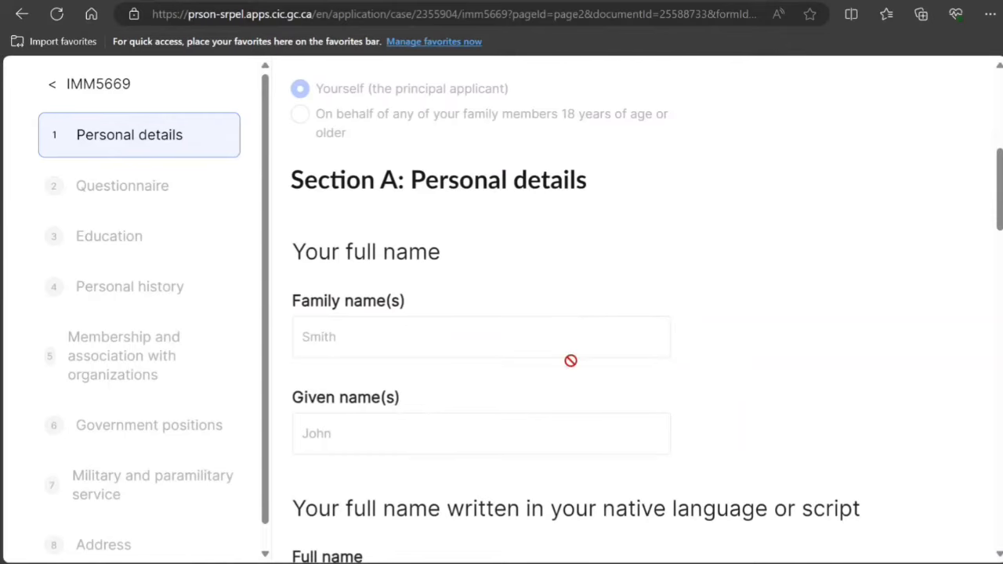
scroll(571, 358, down, 4)
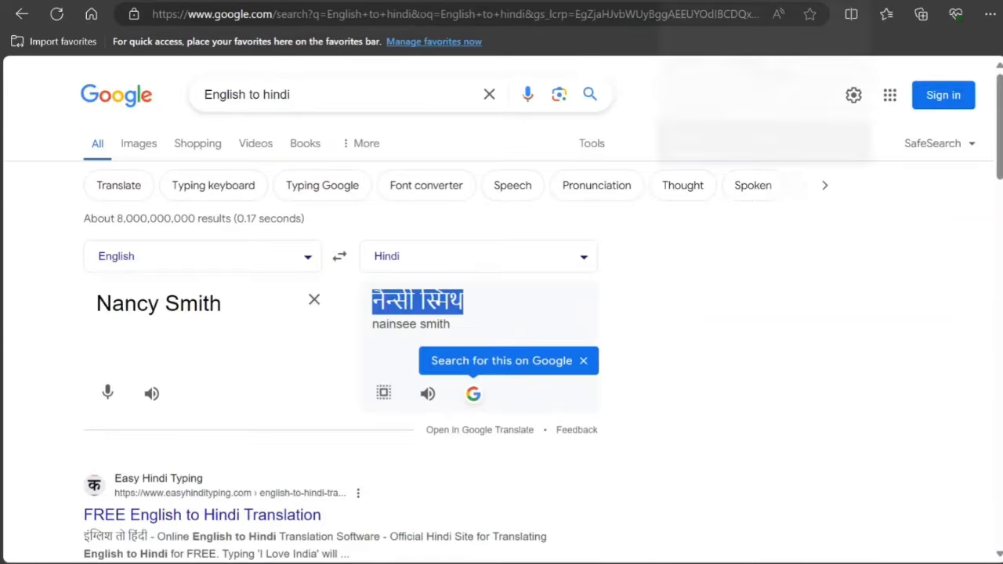
triple_click(161, 306)
click(157, 312)
drag(152, 308, 97, 314)
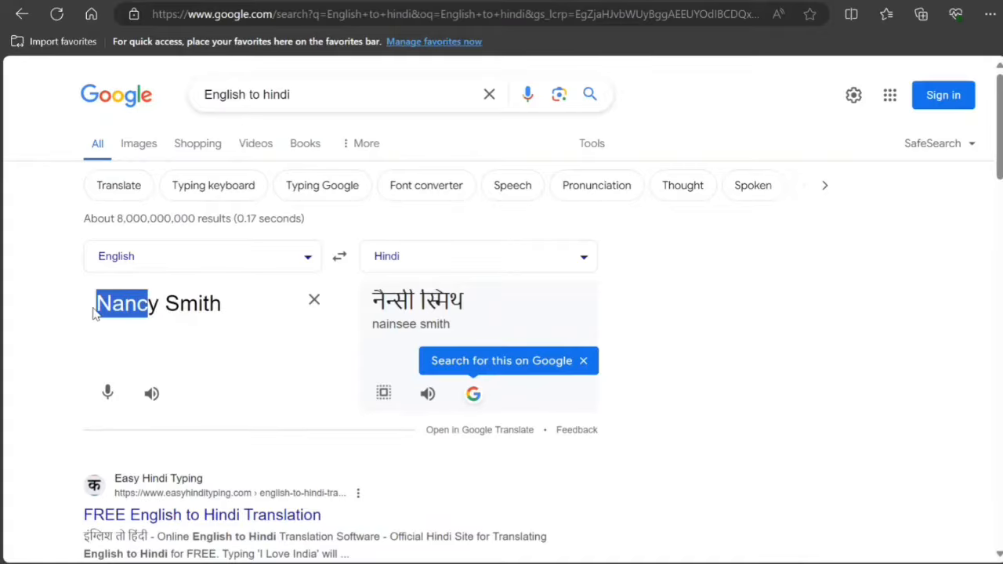
click(159, 308)
drag(159, 308, 86, 315)
text(John)
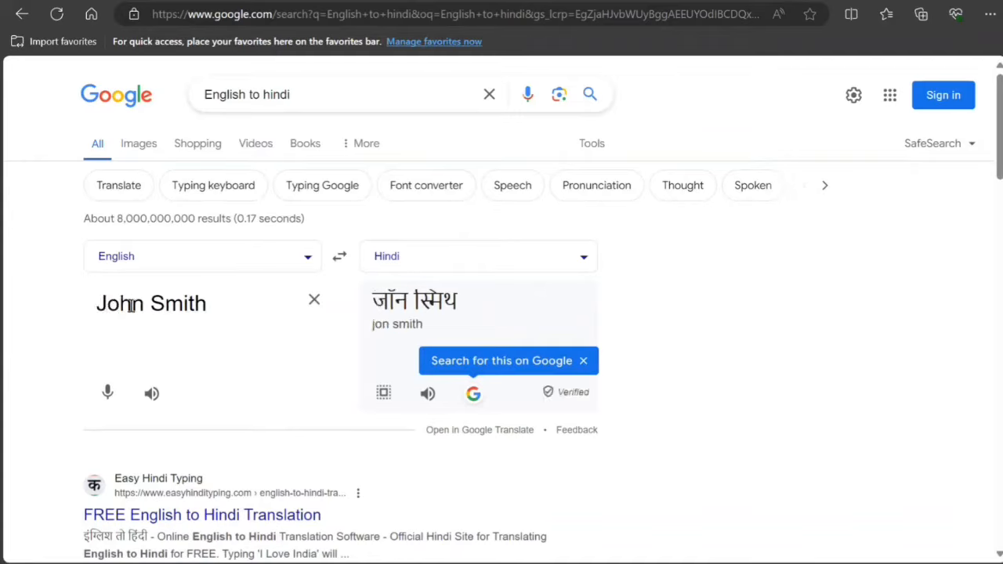
drag(469, 304, 377, 298)
key(ctrl+c)
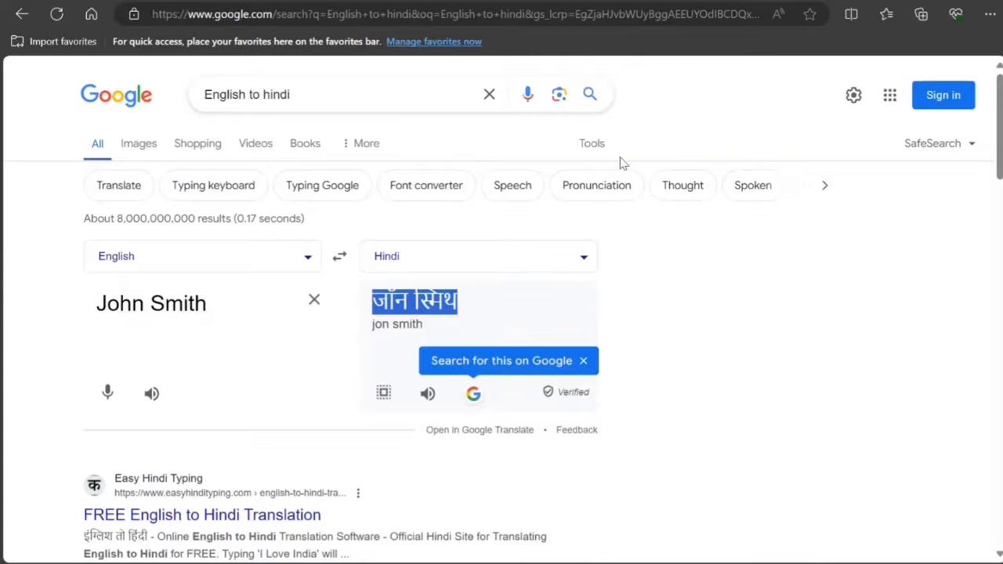
Step: Return to Schedule A and paste the Hindi name into the Full name field for native language or script
click(205, 1)
click(371, 340)
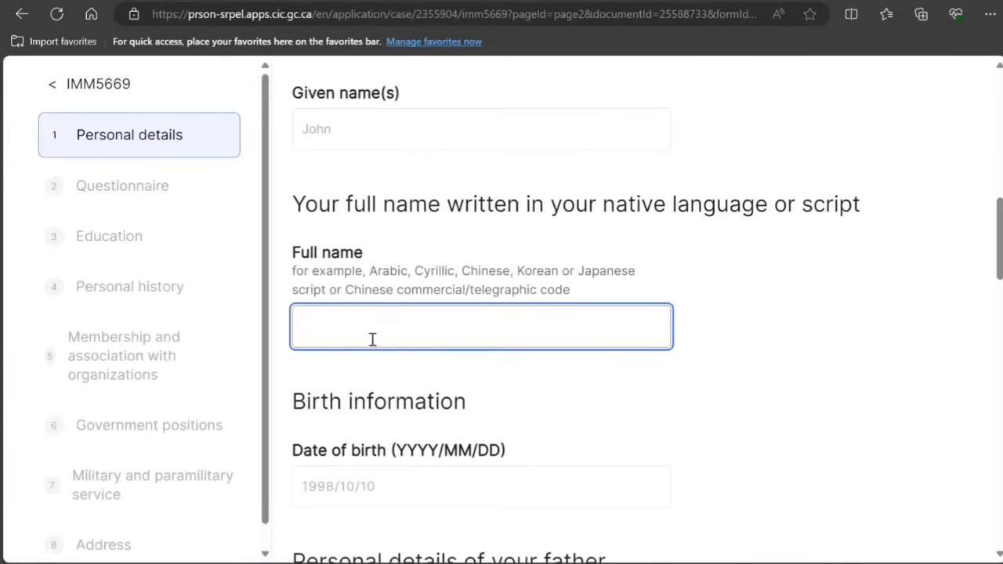
key(ctrl+v)
Step: Enter the father's family name and given name in English under the father's personal details
scroll(372, 339, down, 3)
scroll(371, 338, down, 3)
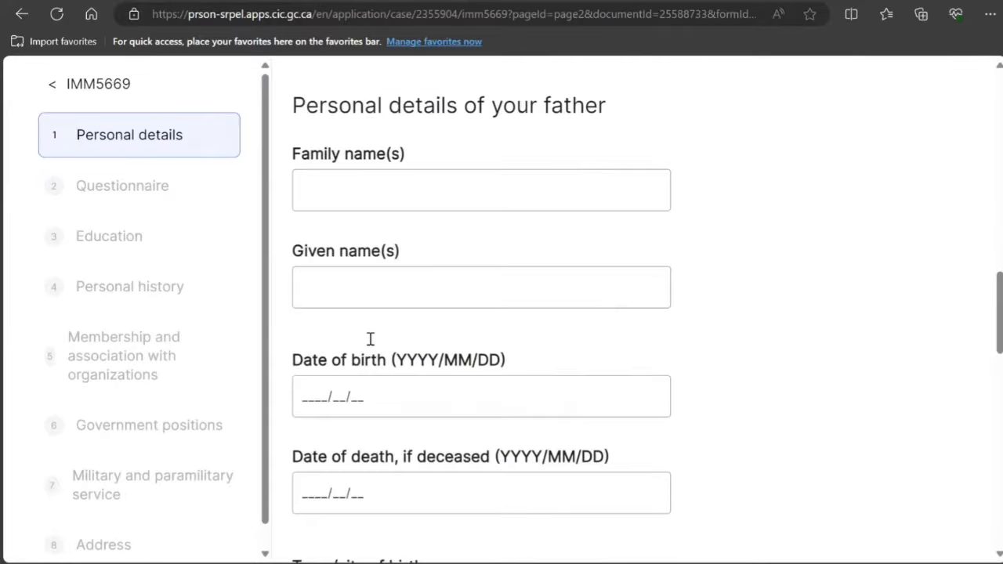
click(390, 174)
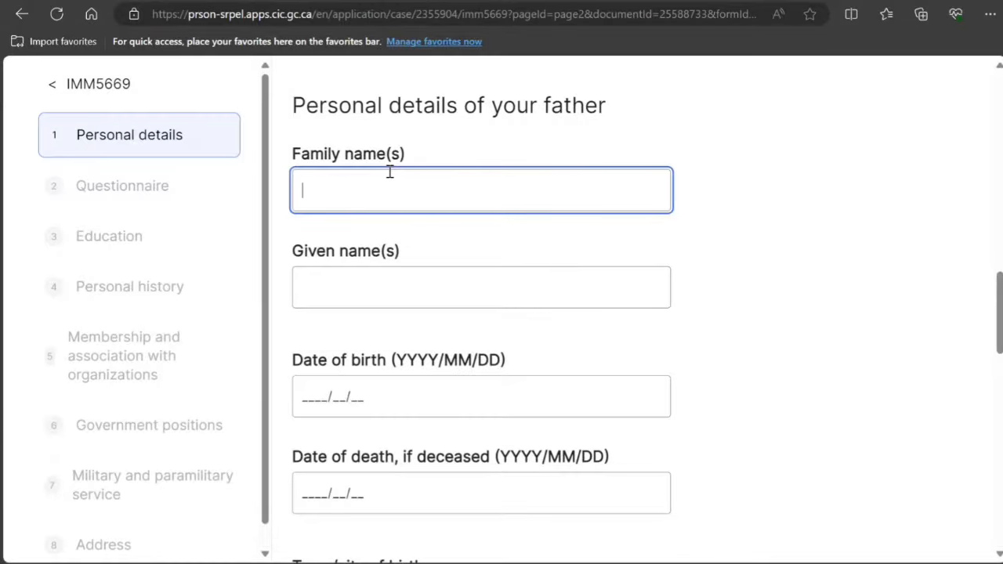
text(Smith)
key(Tab)
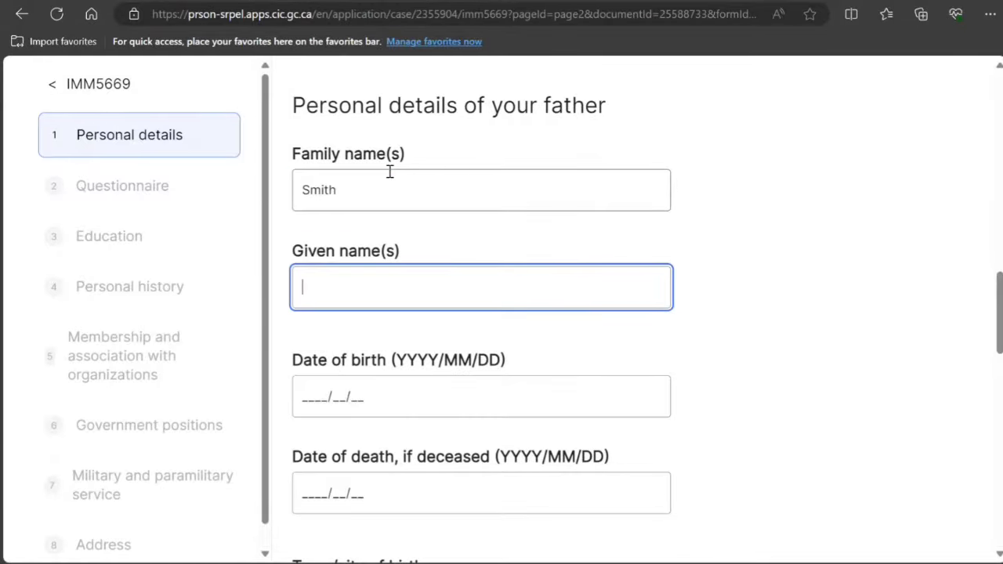
text(Peter)
Step: Check the instruction on native-script names, and copy the Hindi surname from the translator into the father's family name after the English one
scroll(390, 171, up, 10)
scroll(517, 182, down, 2)
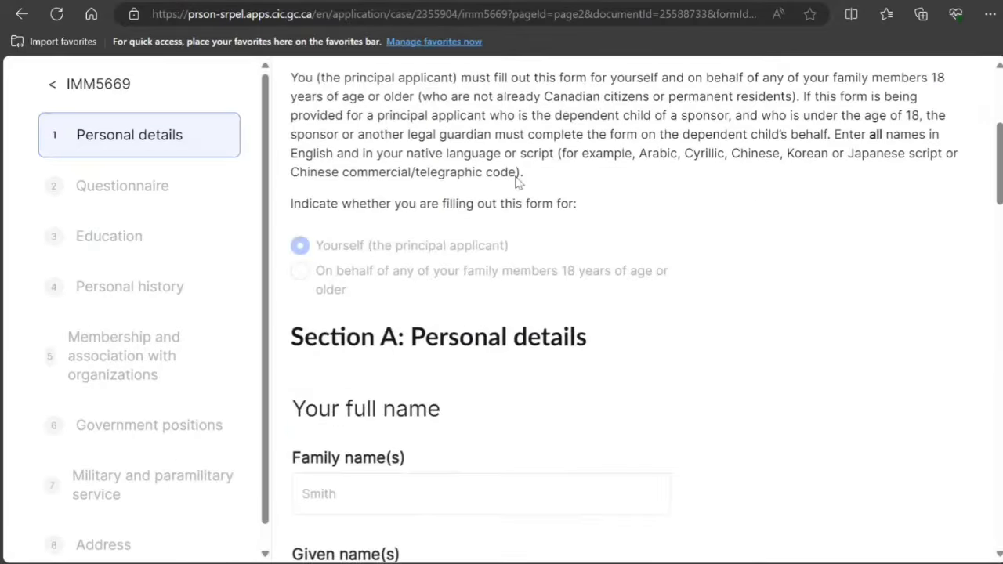
scroll(517, 182, up, 2)
drag(502, 300, 716, 302)
scroll(611, 316, down, 1)
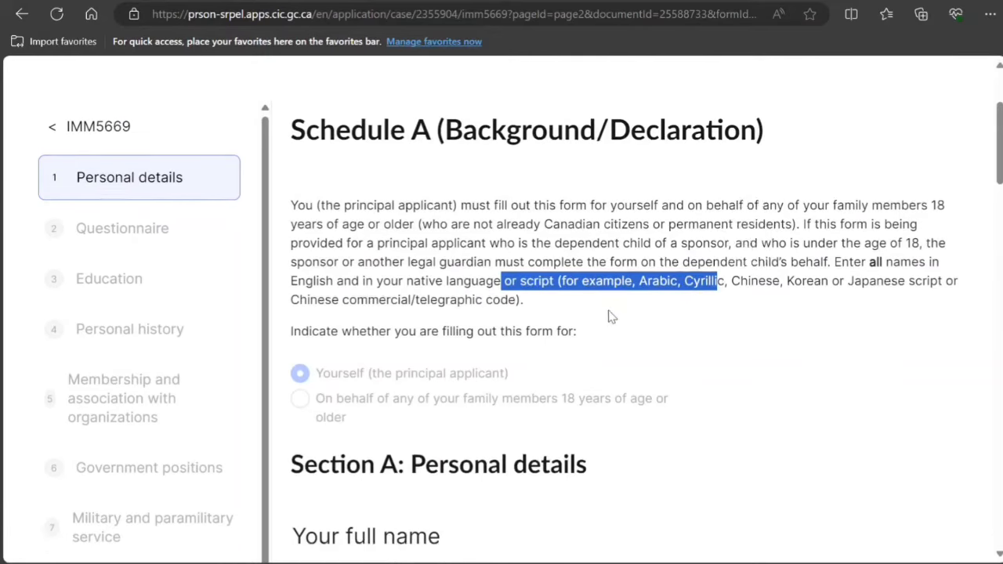
scroll(611, 317, down, 12)
click(737, 6)
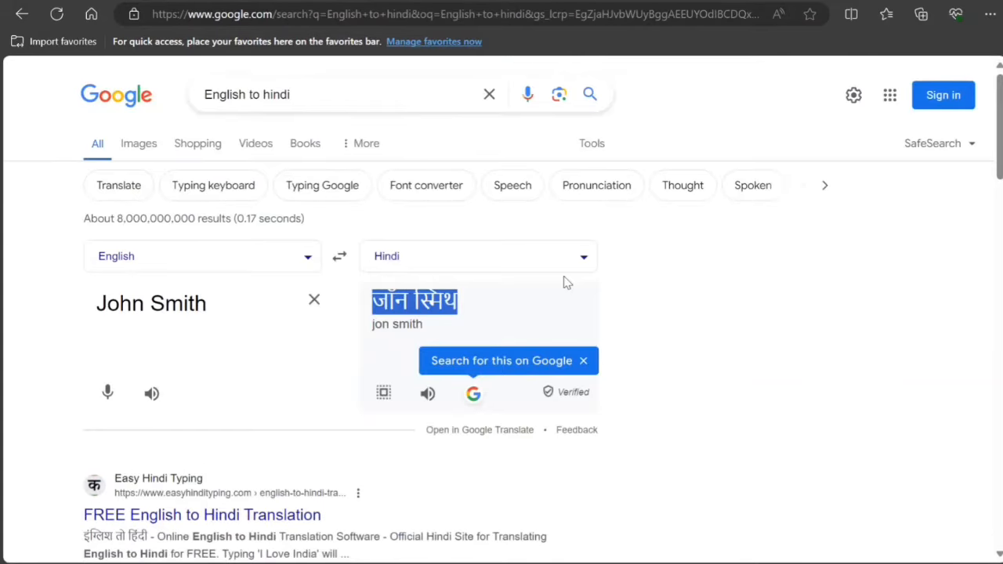
click(510, 324)
drag(458, 304, 417, 305)
key(ctrl+c)
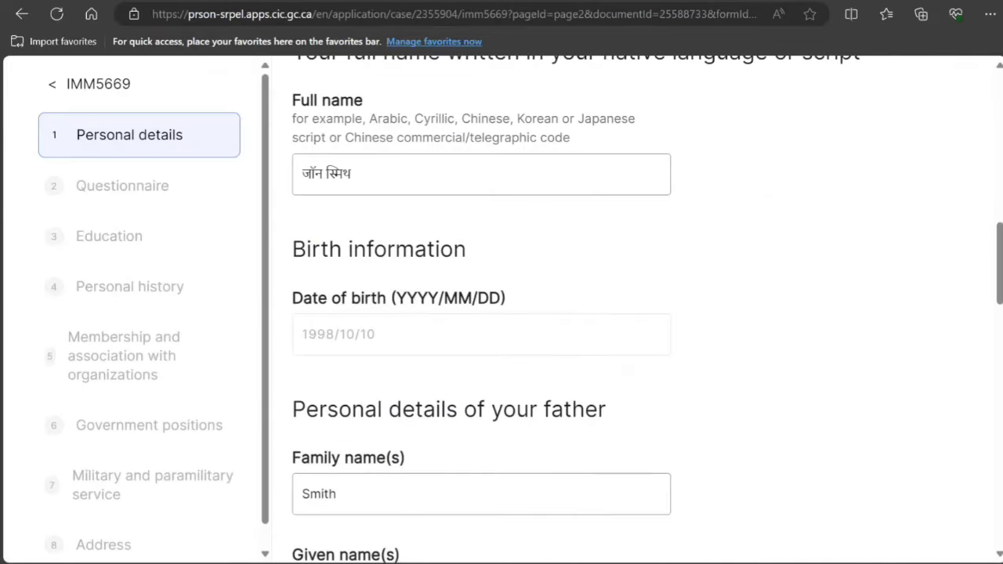
click(423, 507)
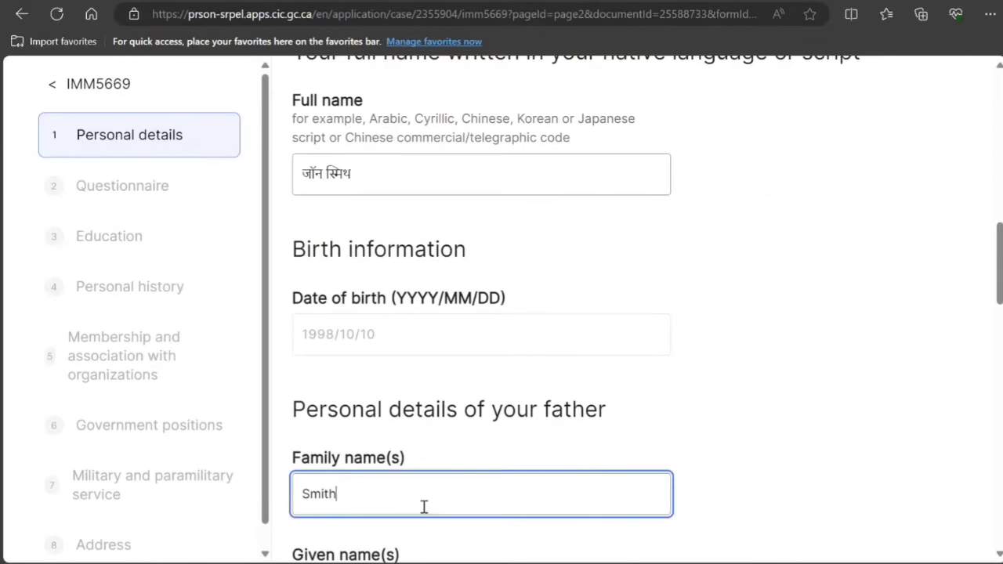
key(ctrl+v)
Step: Translate the father's given name from English to Hindi in the Google translator and copy the result
scroll(426, 492, down, 3)
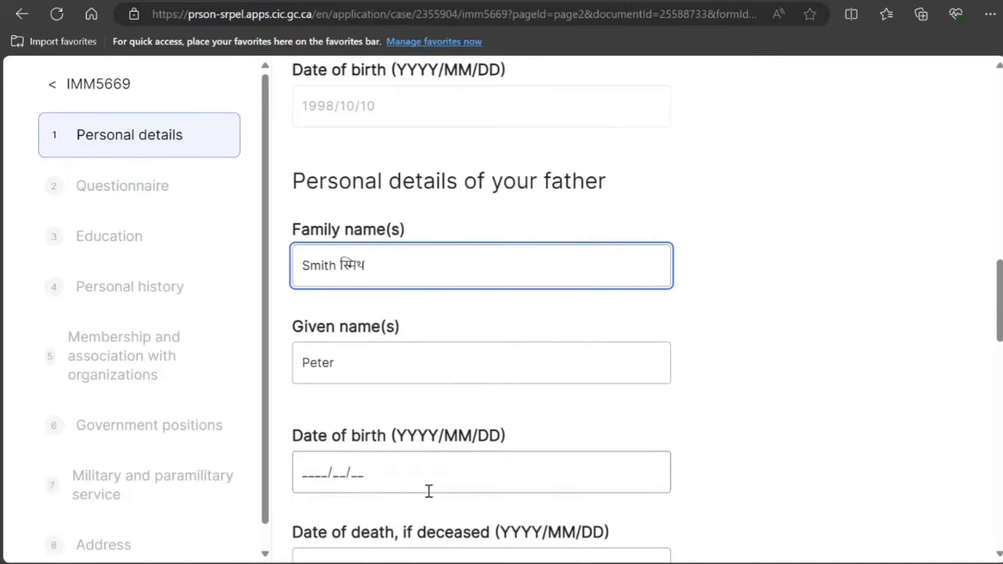
click(787, 4)
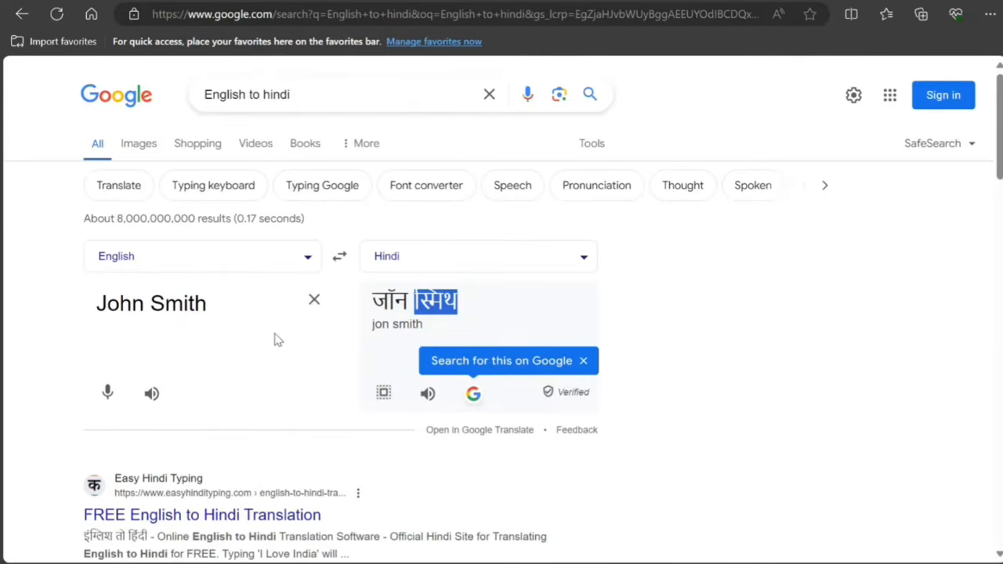
click(312, 298)
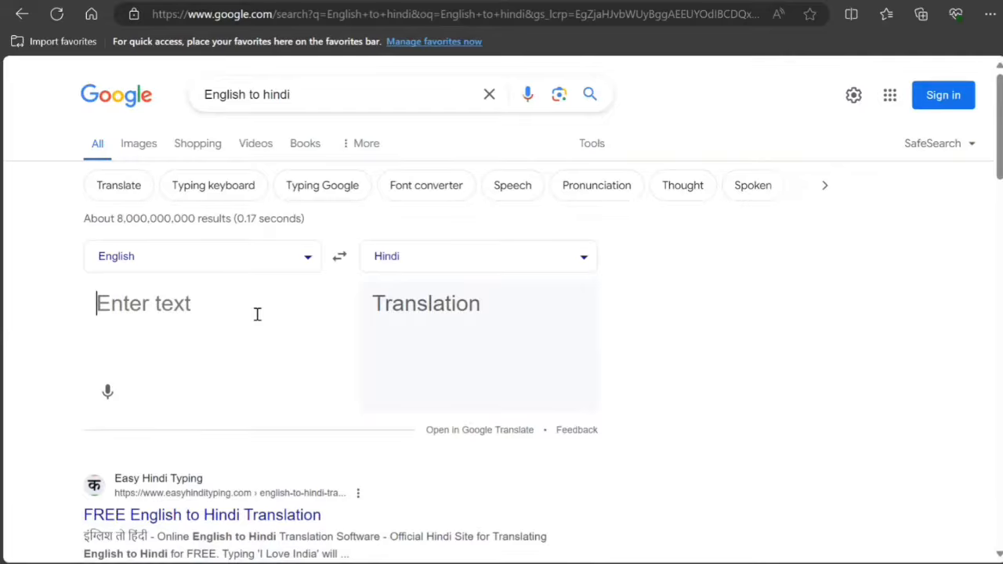
text(Peter)
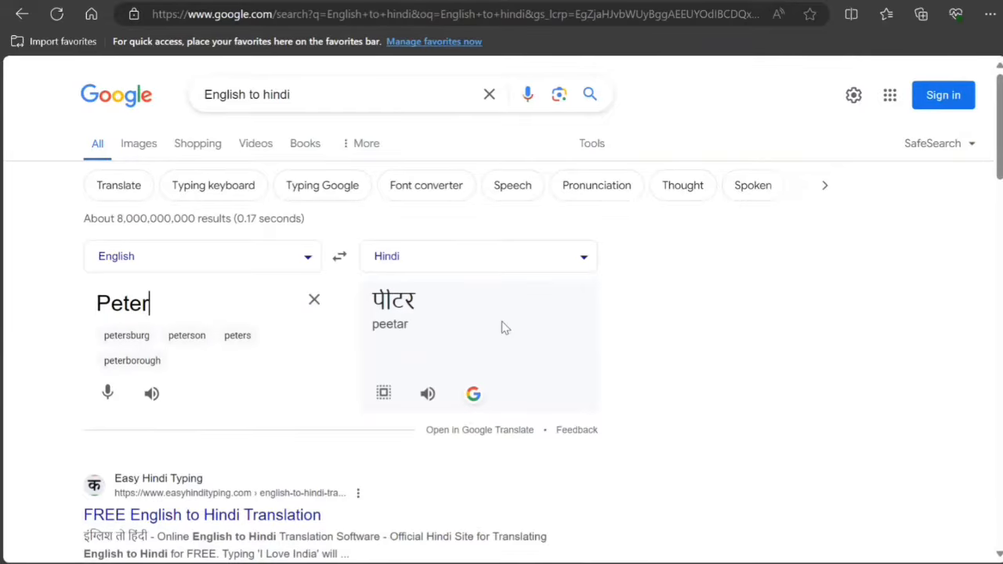
drag(443, 307, 364, 304)
key(ctrl+c)
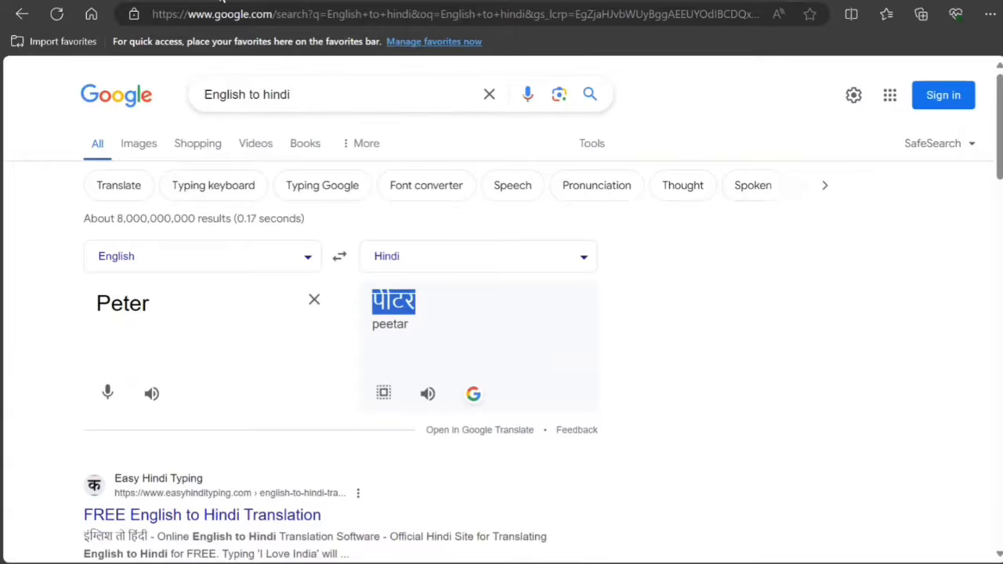
Step: Return to Schedule A and add the Hindi given name after the English one in the father's Given name(s) field
click(223, 1)
scroll(371, 483, down, 3)
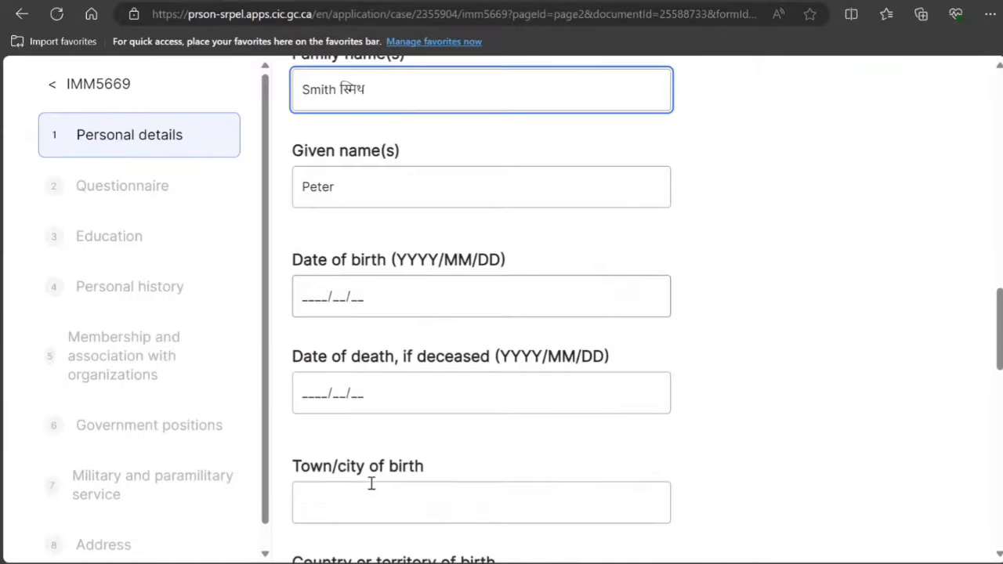
scroll(371, 477, up, 2)
click(379, 286)
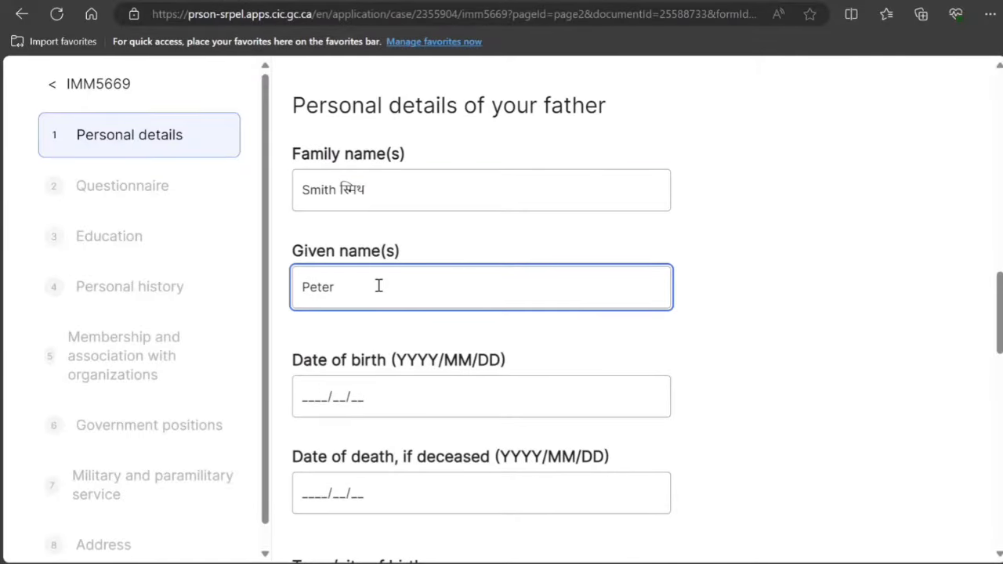
key(ctrl+v)
Step: Set the father's town/city of birth to New Delhi and country of birth to India
scroll(379, 284, down, 3)
scroll(379, 271, down, 2)
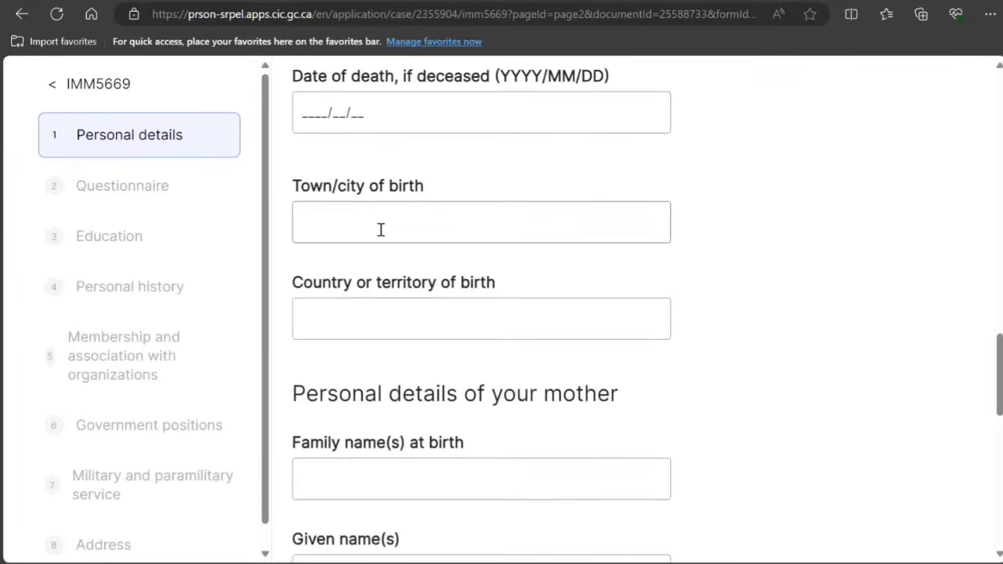
click(382, 228)
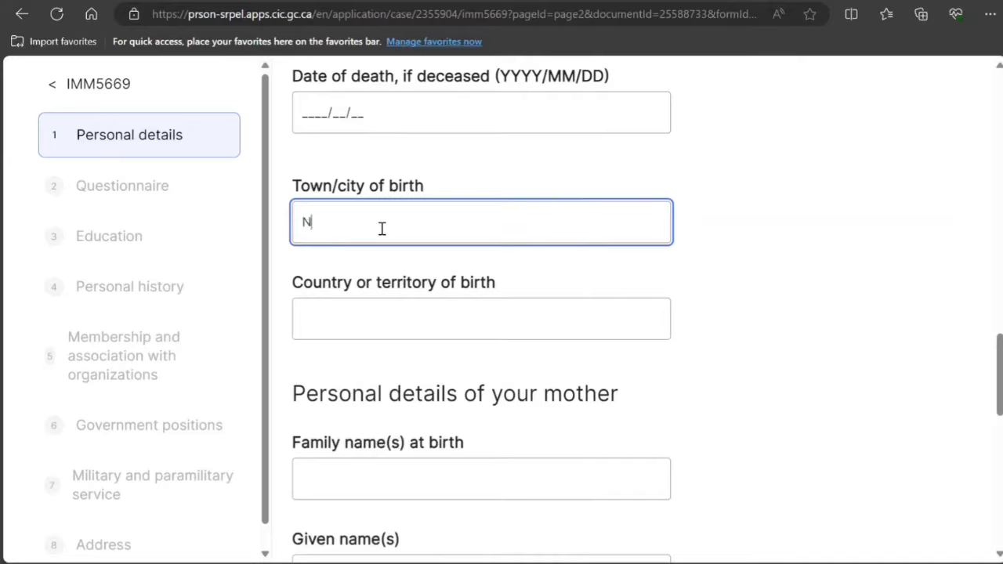
text(New Delhi)
key(Tab)
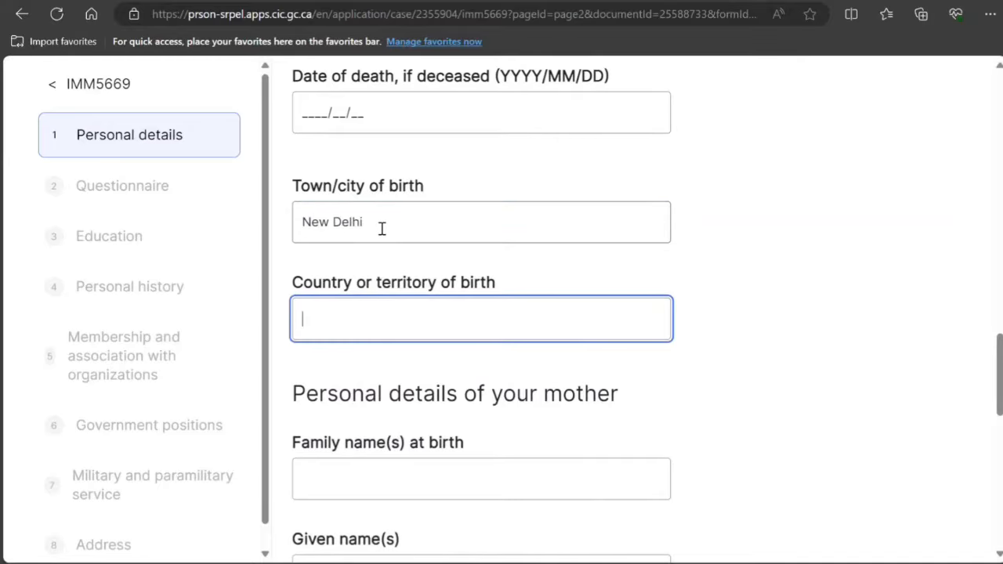
text(India)
Step: Enter the mother's family name at birth and given name in English, correcting the capitalization of the family name
scroll(381, 227, down, 3)
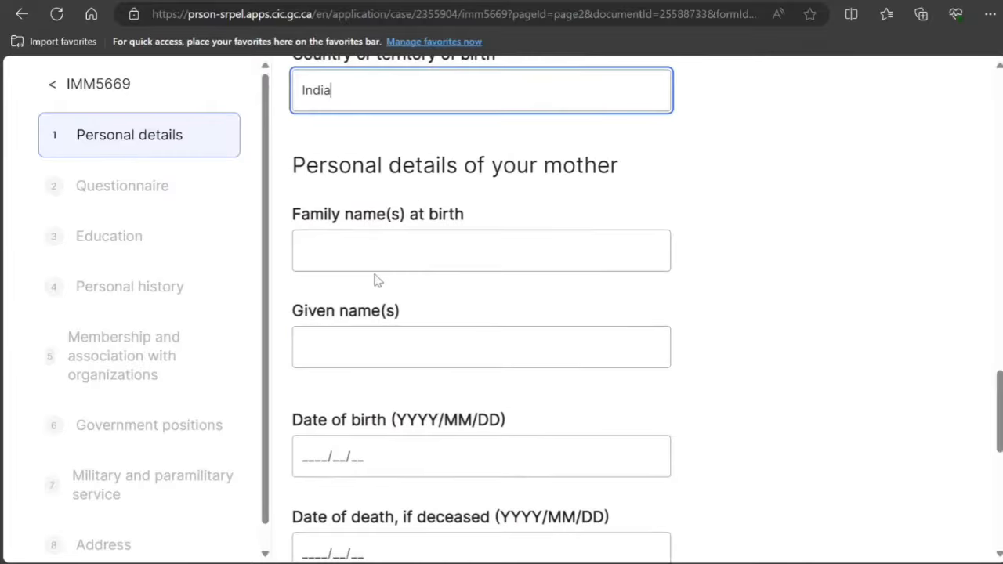
click(374, 254)
text(SMith)
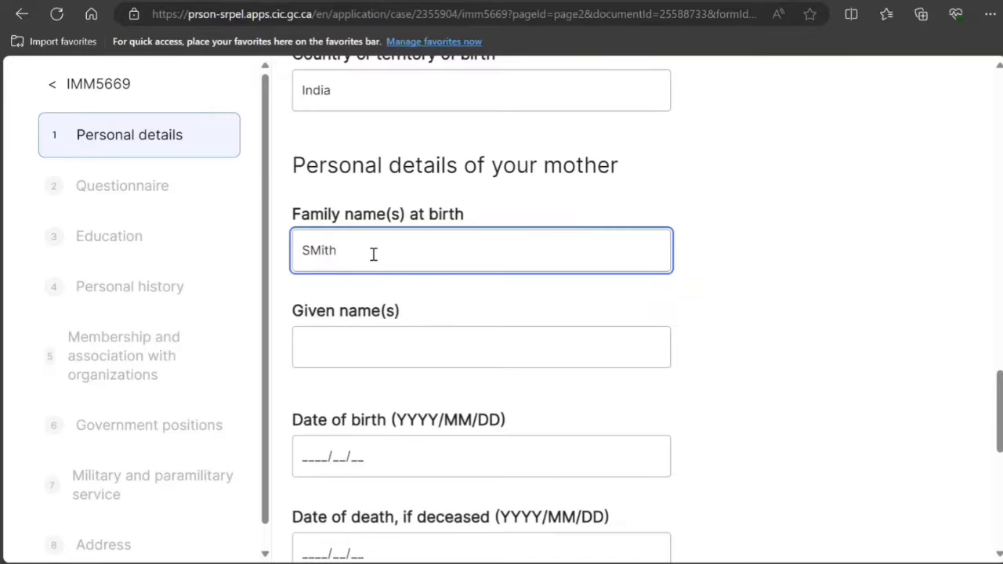
key(Tab)
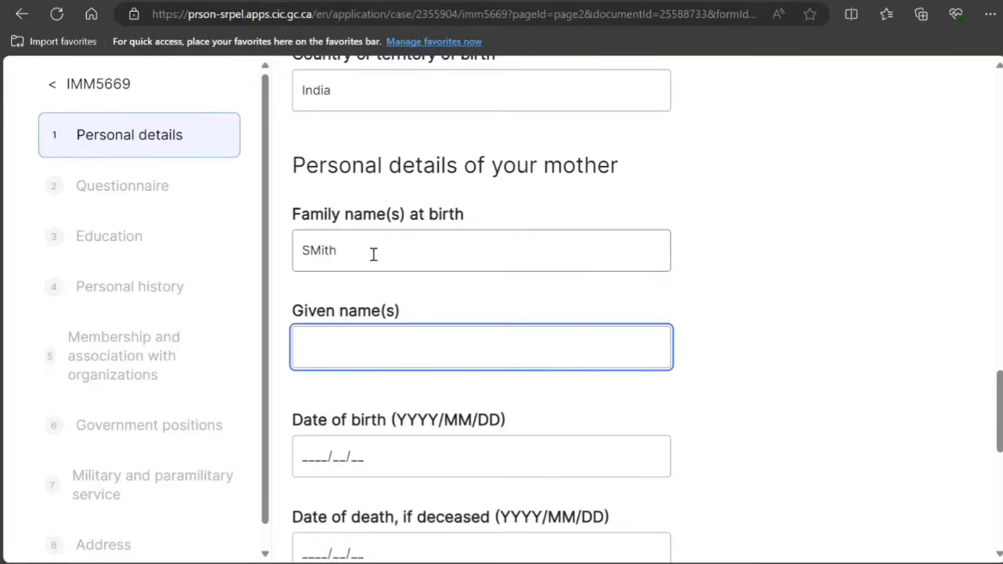
text(nan=)
key(BackSpace)
key(BackSpace)
key(BackSpace)
text(Nan)
click(315, 249)
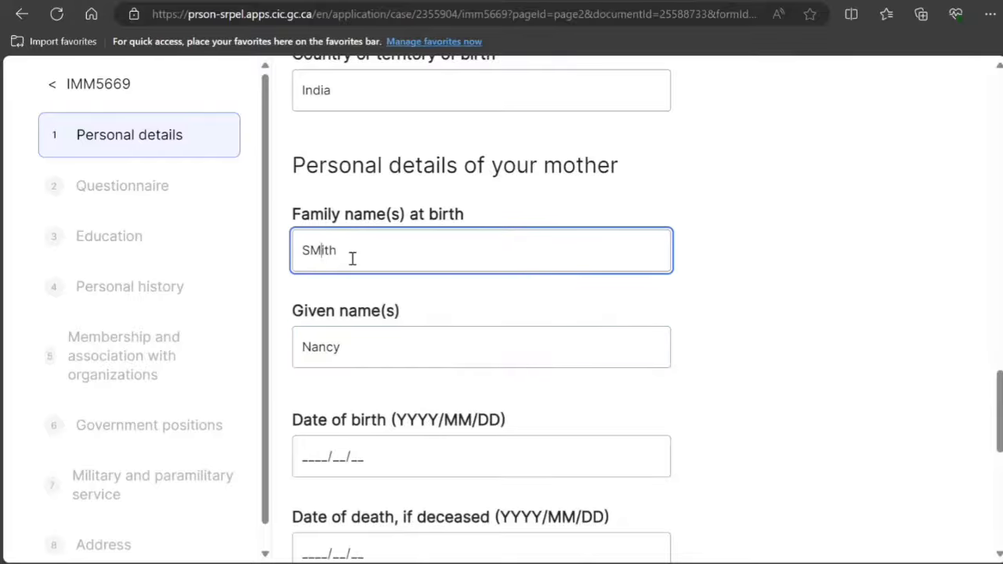
key(BackSpace)
text(m)
Step: Copy the Hindi surname from the father's family name and add it after the mother's English family name at birth
scroll(352, 258, up, 8)
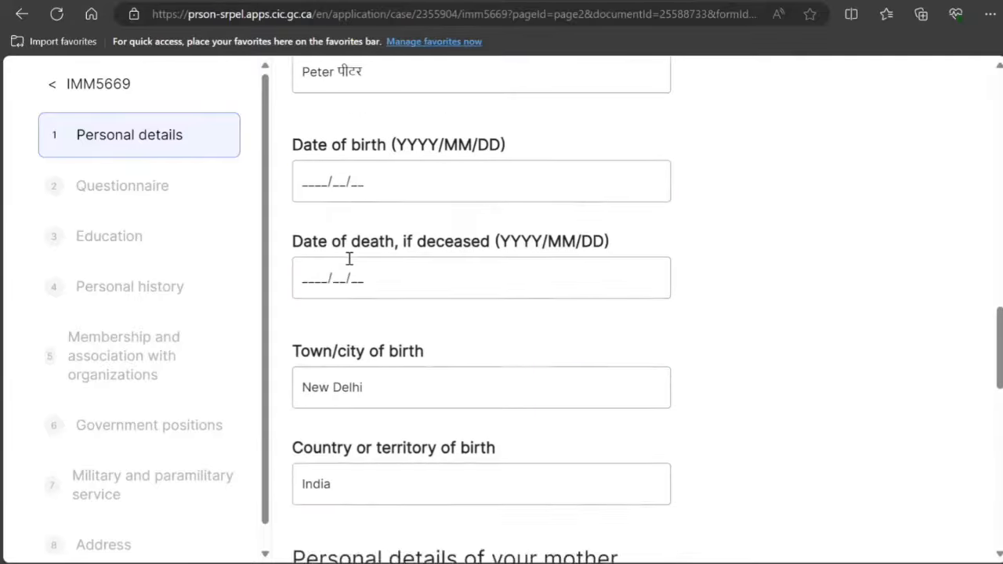
double_click(352, 189)
key(ctrl+c)
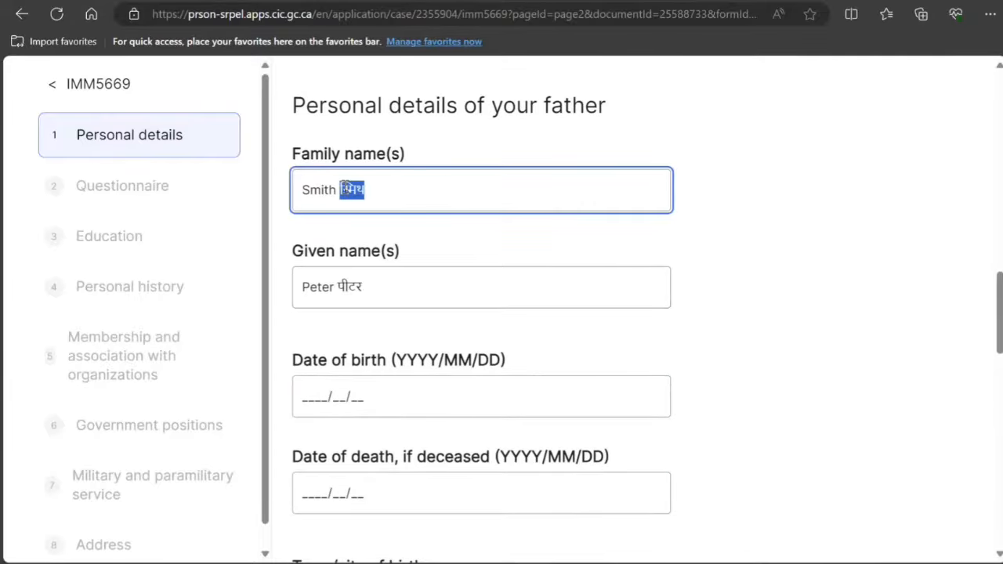
scroll(345, 189, down, 10)
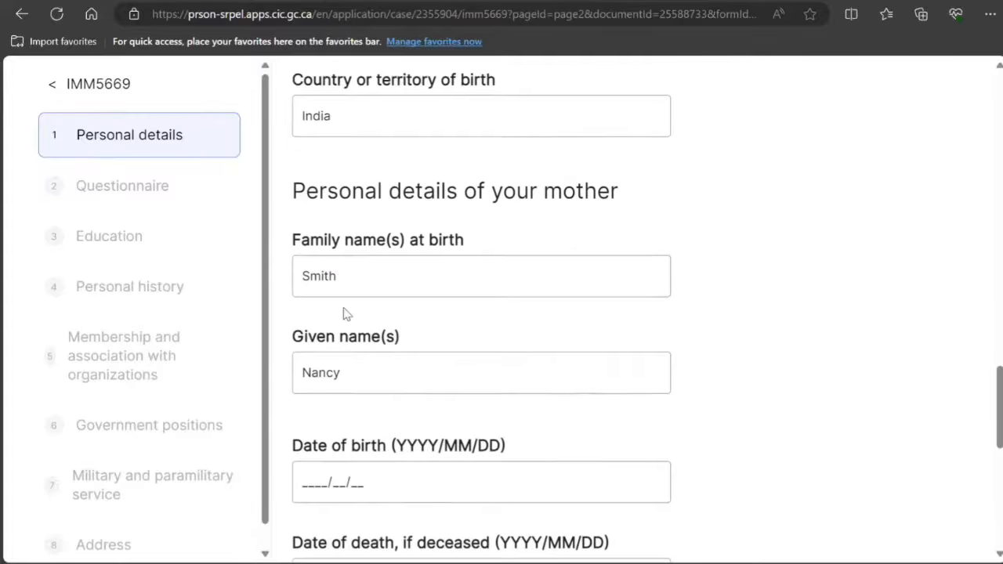
click(394, 250)
key(ctrl+v)
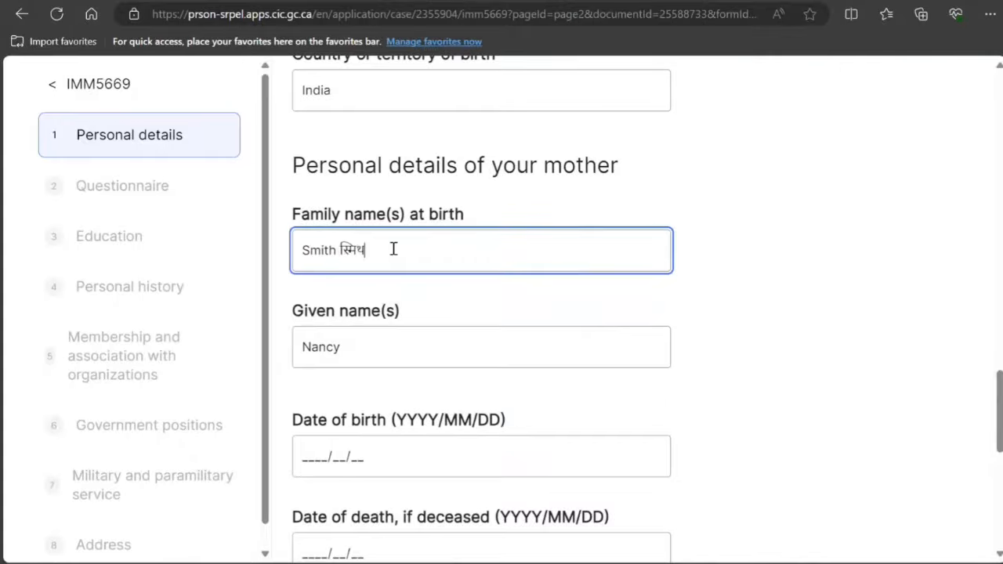
Step: Switch to the Google English-to-Hindi translator, translate the mother's given name and copy the Hindi result
click(784, 2)
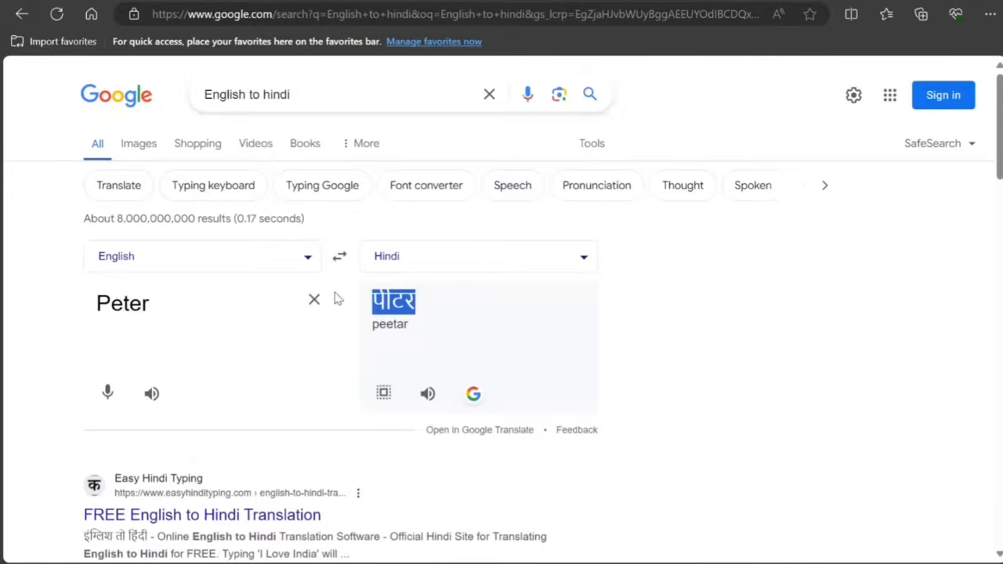
click(308, 301)
text(nan)
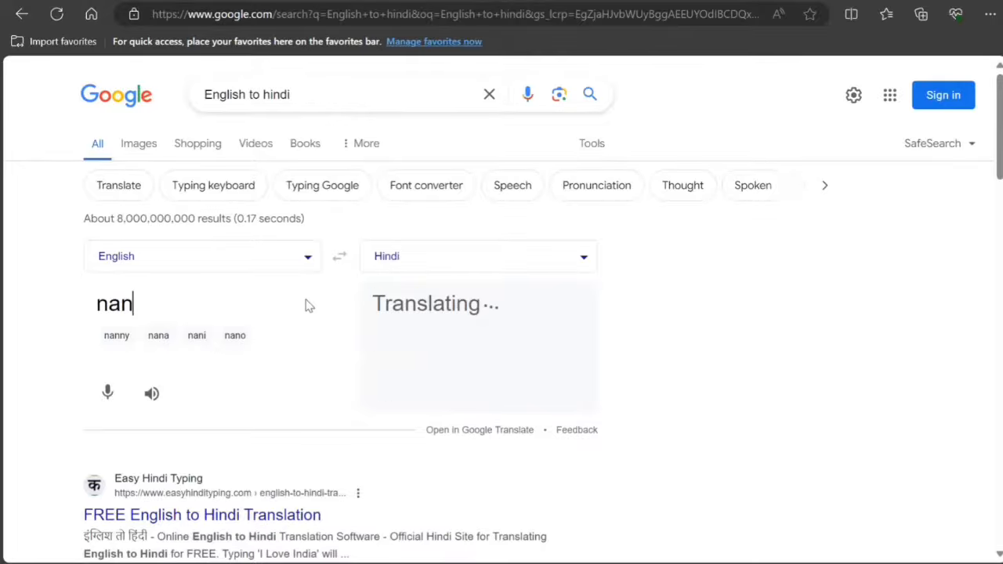
text(cy)
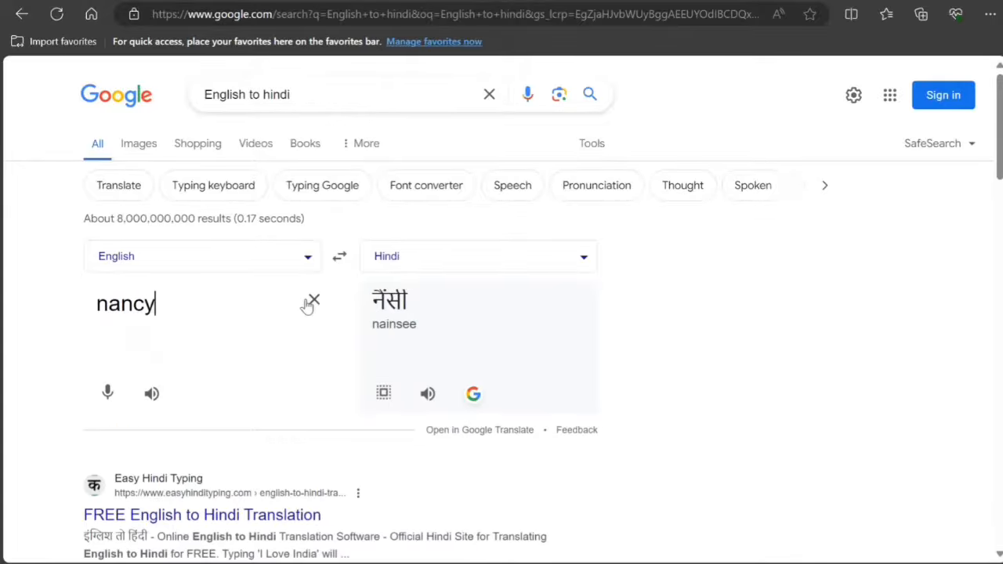
drag(409, 304, 367, 301)
key(ctrl+c)
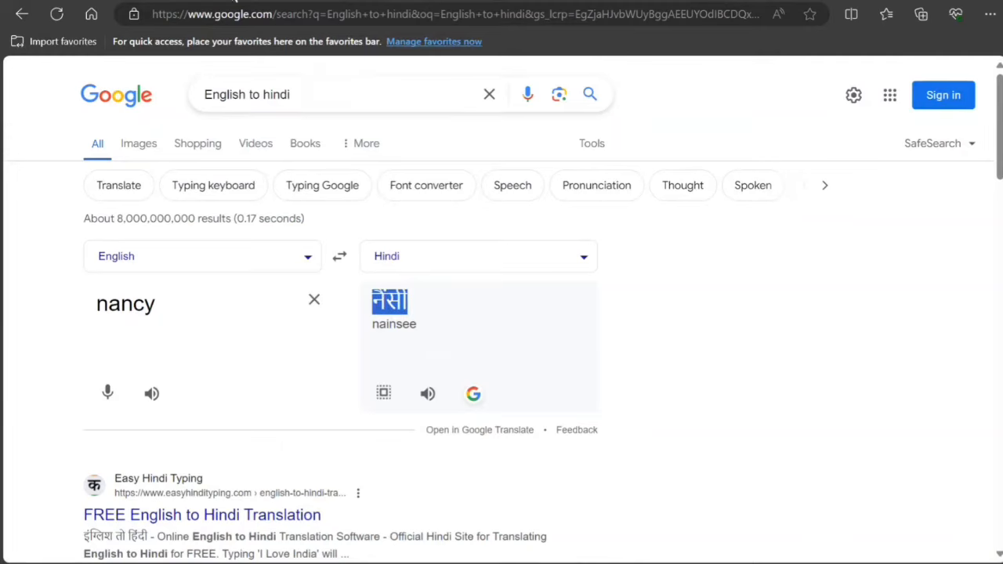
Step: Return to Schedule A and add the Hindi given name after the English one in the mother's Given name(s) field
click(192, 1)
click(397, 359)
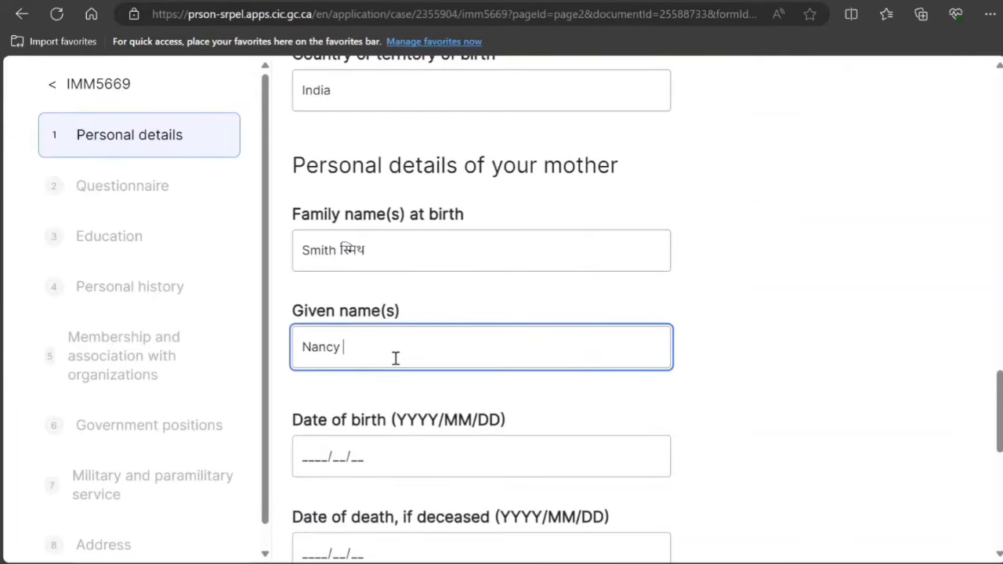
key(ctrl+v)
Step: Enter the mother's date of birth, New Delhi as town of birth and India as country, and save the personal details
click(305, 455)
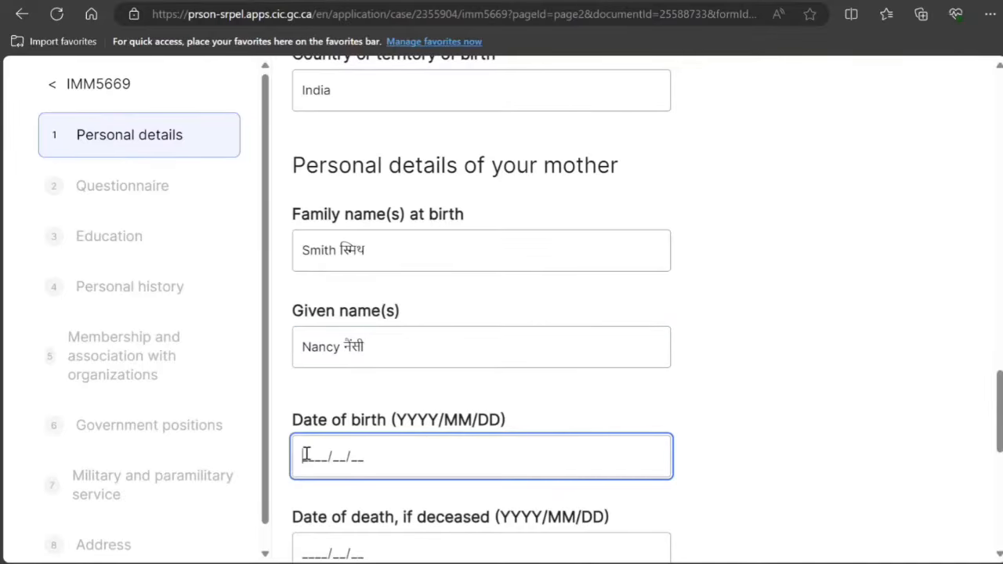
text(1975/10/10)
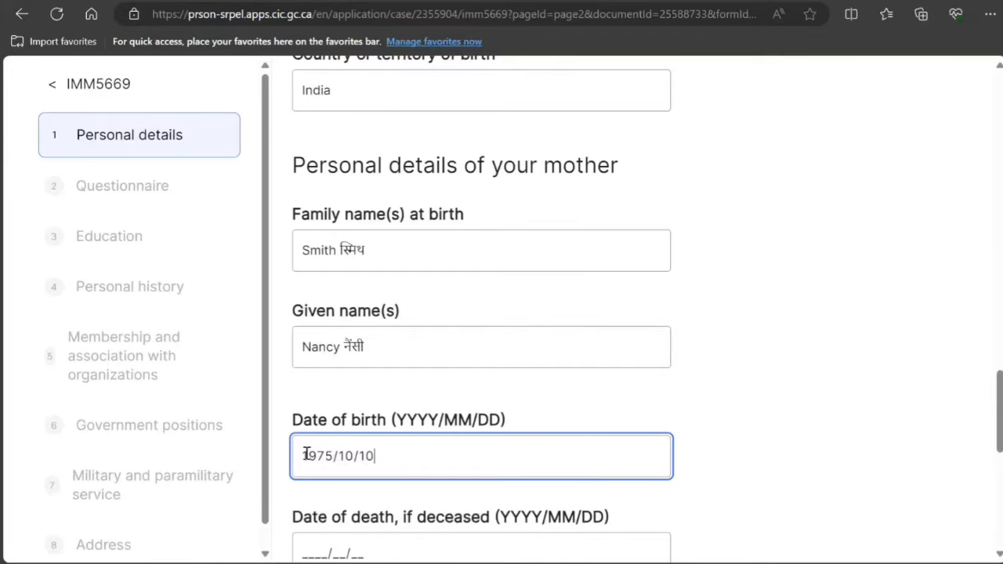
scroll(305, 455, down, 4)
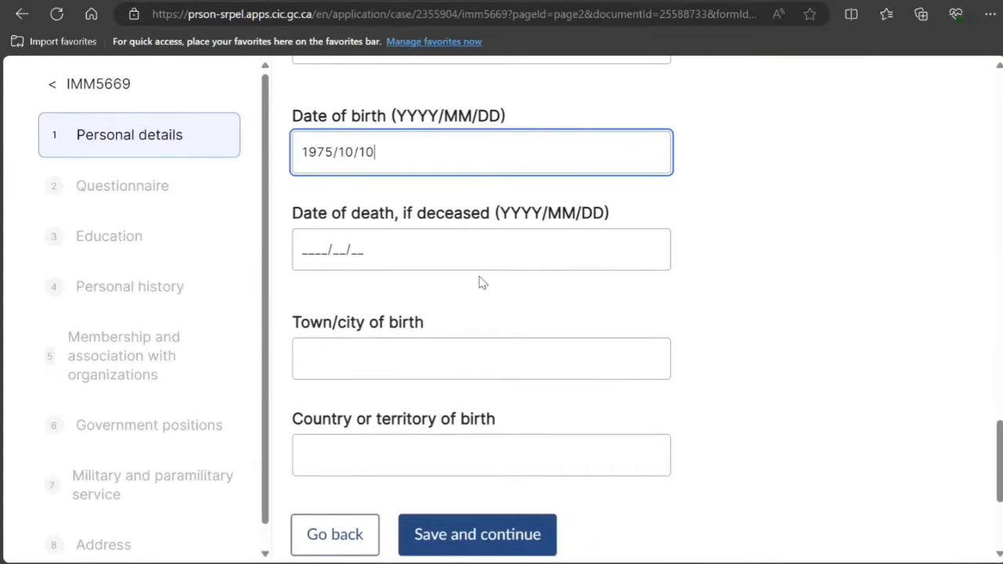
scroll(482, 283, down, 2)
click(398, 209)
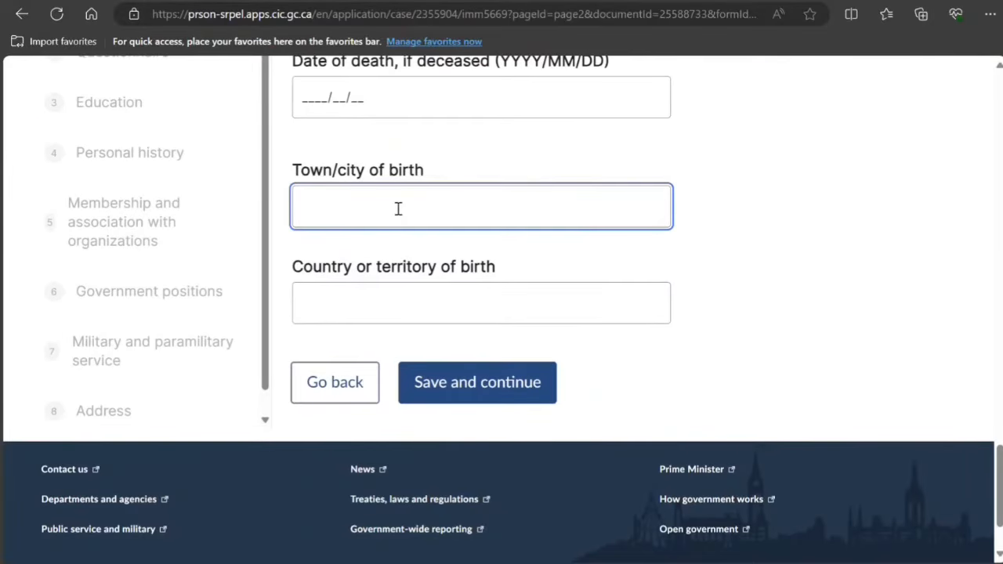
text(New Delhi)
key(Tab)
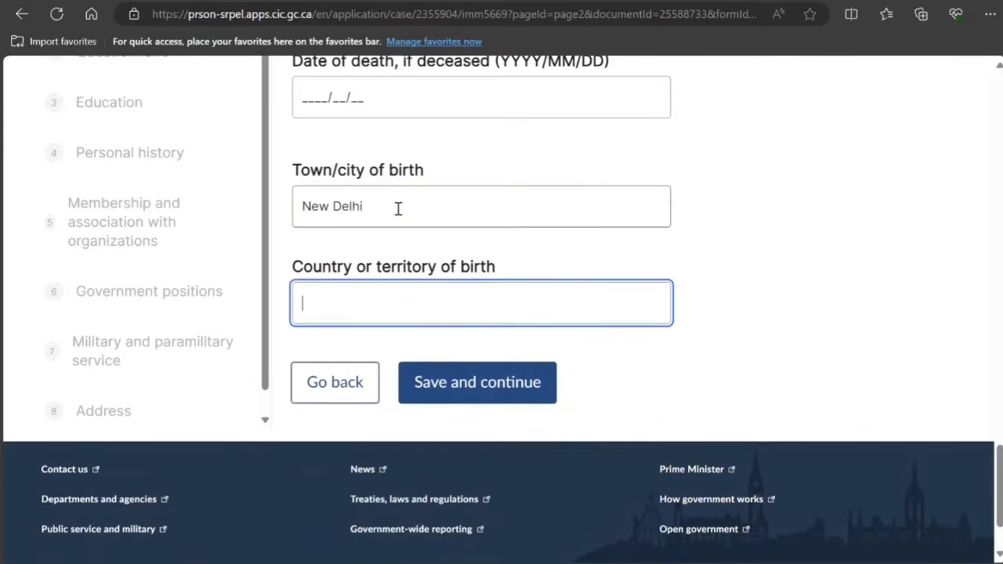
text(India)
click(428, 380)
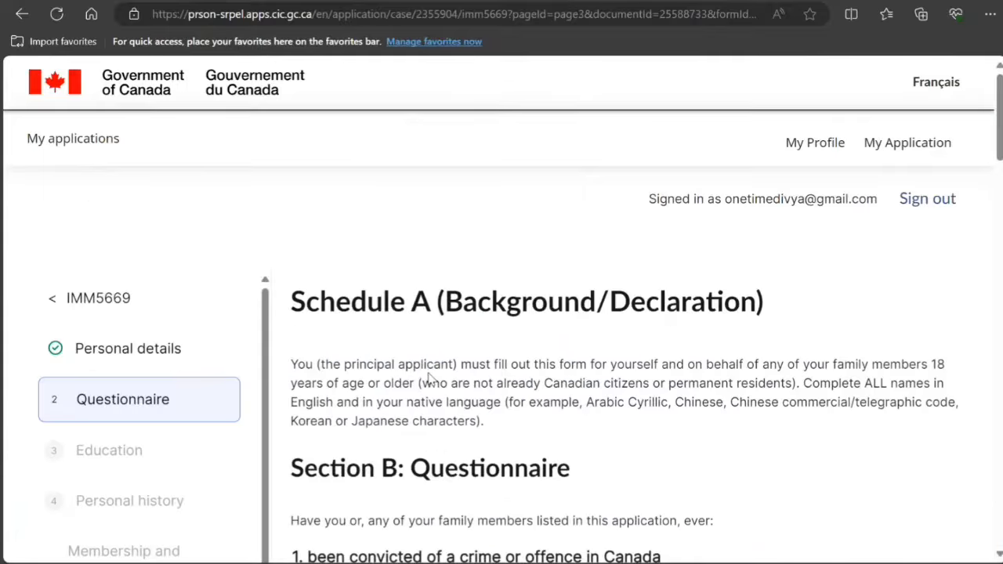
Step: Answer No to questions 1 to 5 of the Section B questionnaire, from criminal convictions to refused admission
scroll(428, 376, down, 3)
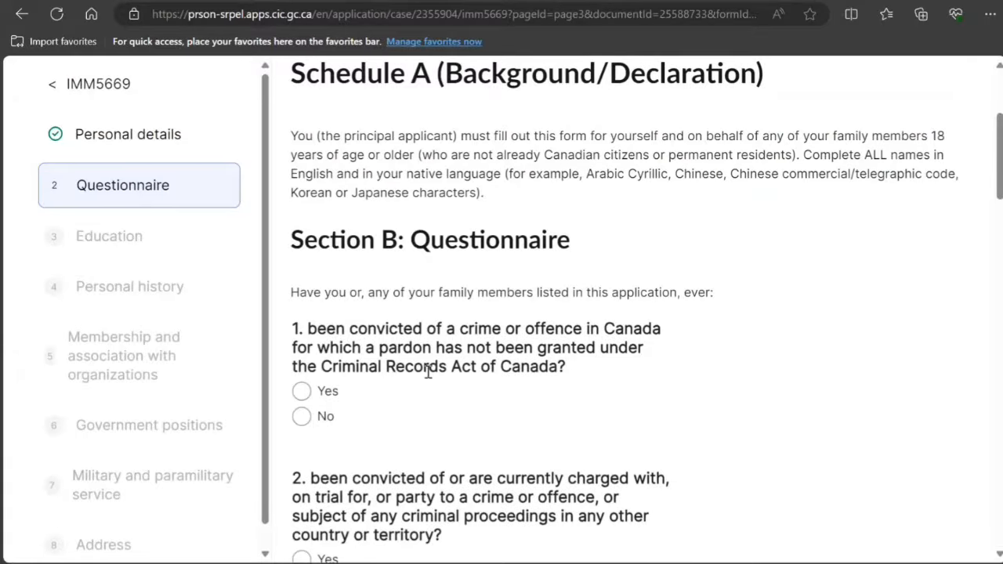
click(304, 427)
scroll(408, 413, down, 4)
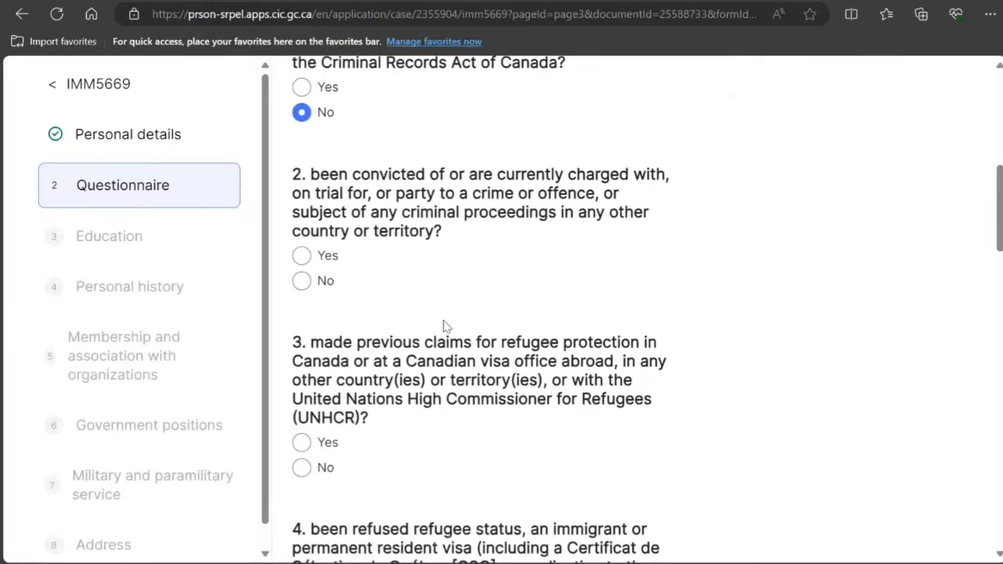
click(304, 282)
scroll(368, 317, down, 3)
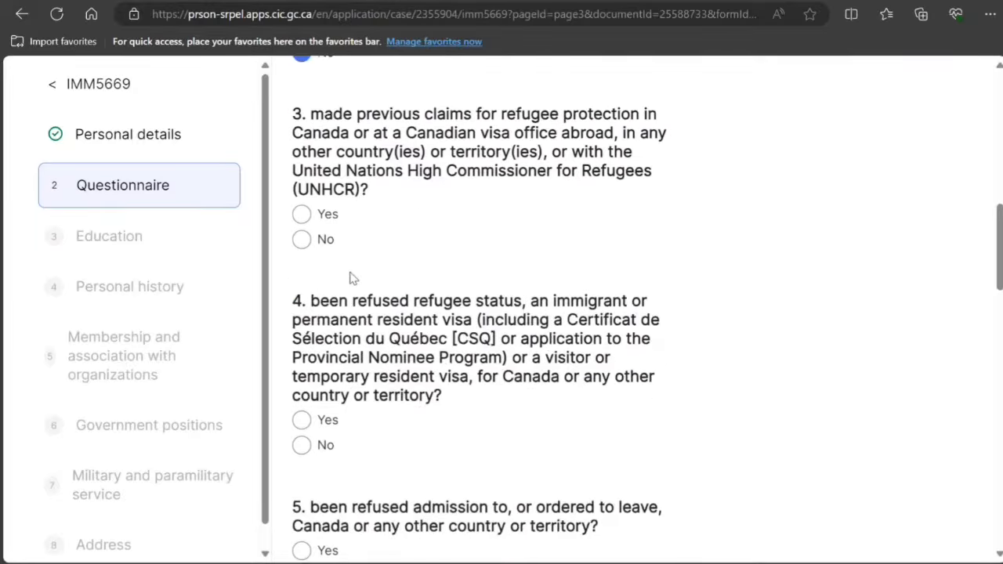
click(301, 241)
click(301, 445)
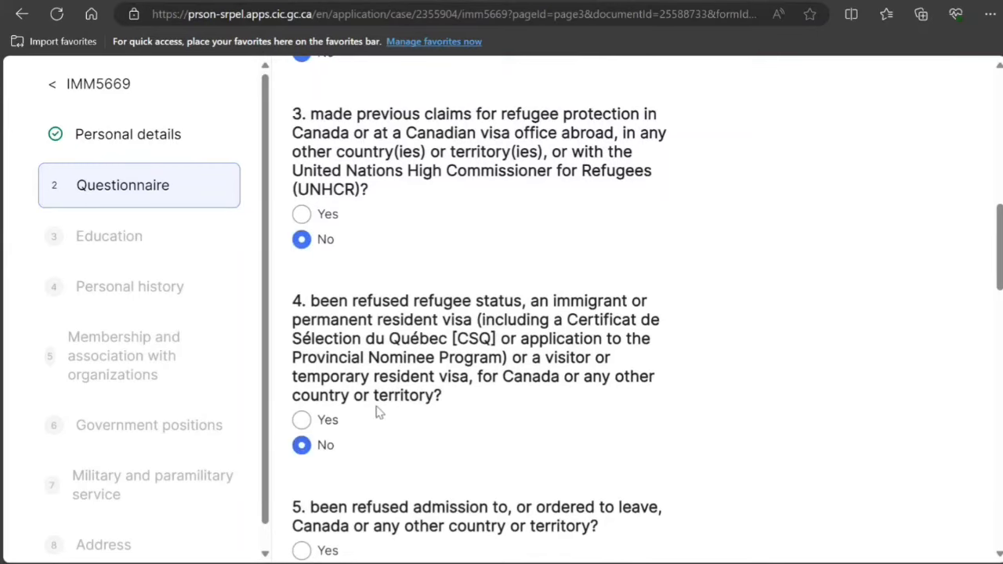
scroll(376, 410, down, 3)
click(301, 347)
Step: Answer No to questions 6 to 11 of the questionnaire and save it to continue to Education
scroll(349, 348, down, 2)
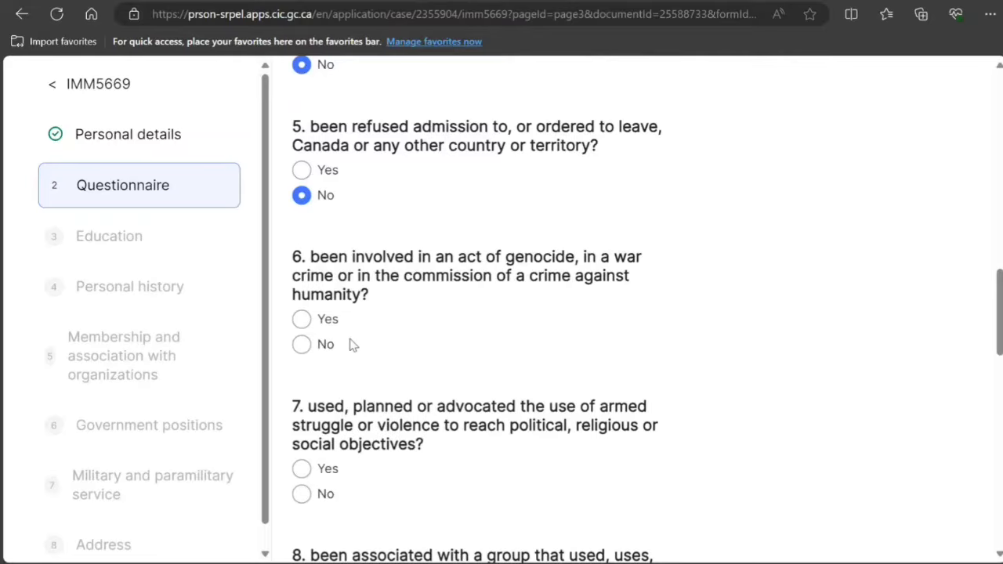
click(326, 347)
click(301, 493)
scroll(372, 409, down, 4)
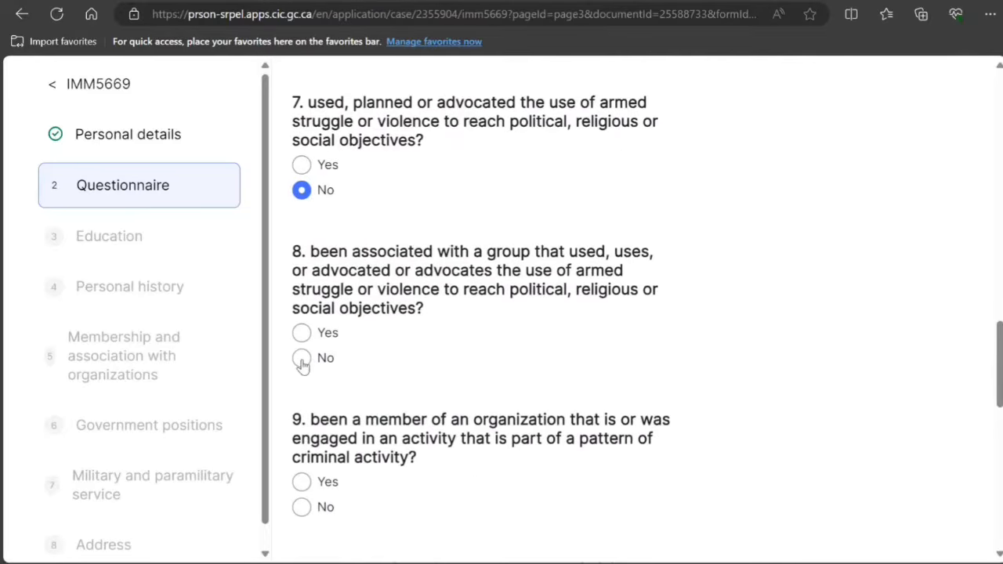
click(301, 357)
scroll(349, 367, down, 3)
click(302, 279)
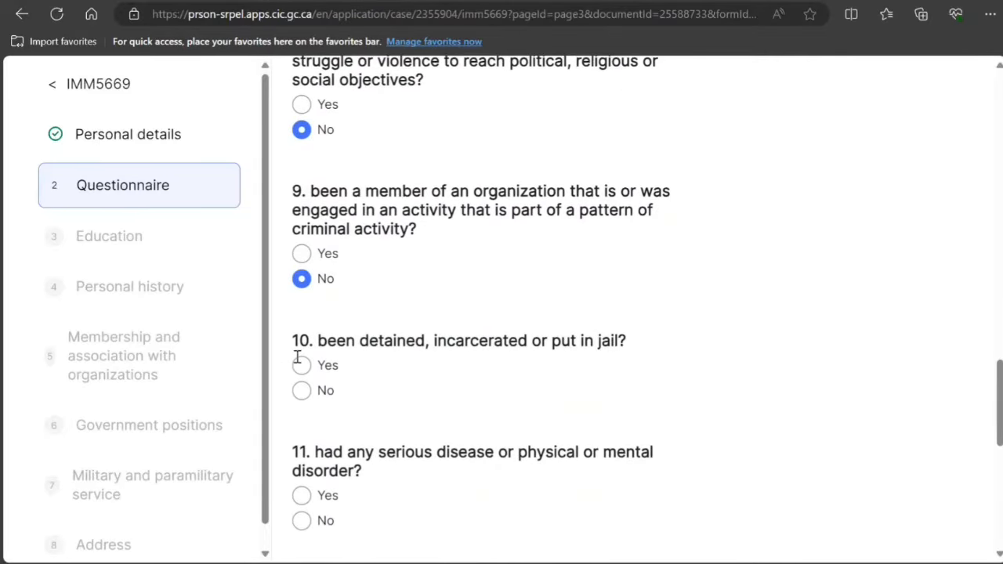
click(303, 392)
click(302, 520)
scroll(380, 408, down, 4)
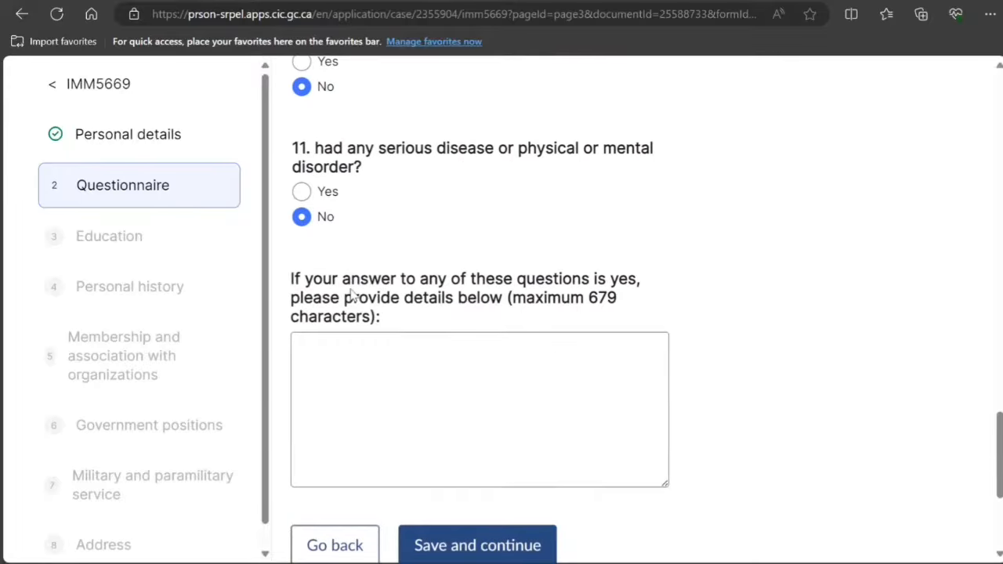
click(505, 547)
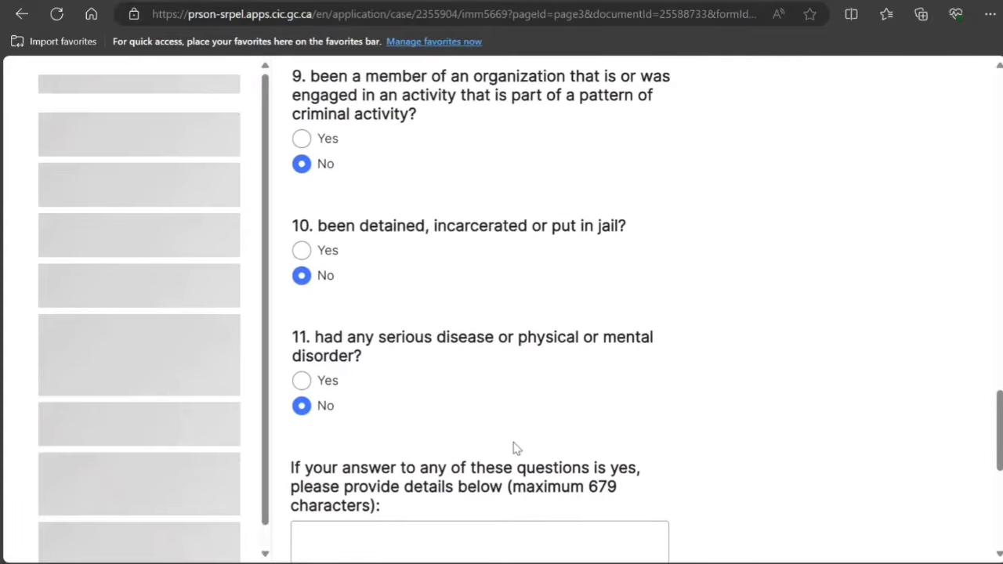
Step: Set the completed years of education to 5 for elementary school, 7 for secondary school and 4 for university/college
scroll(469, 371, down, 4)
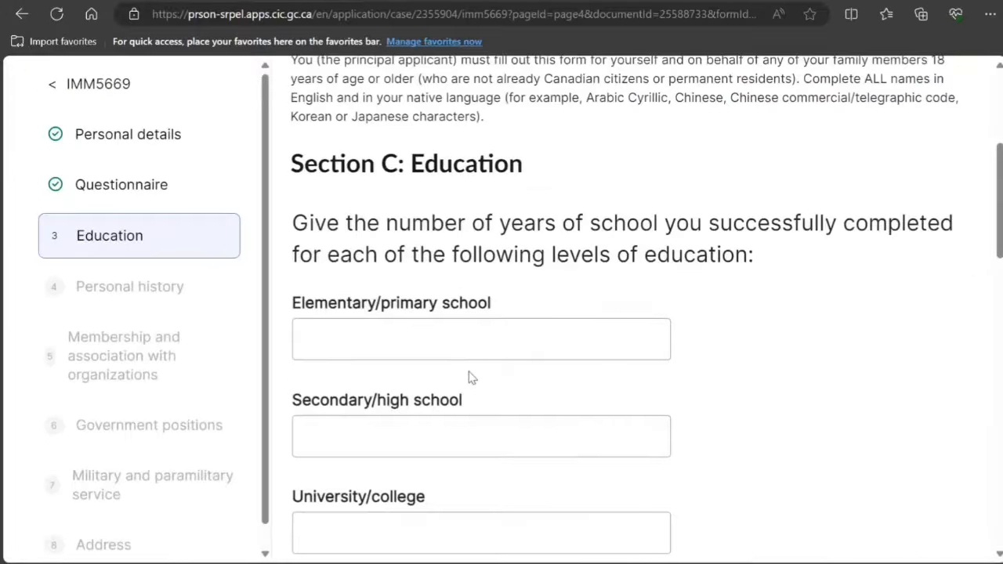
click(461, 340)
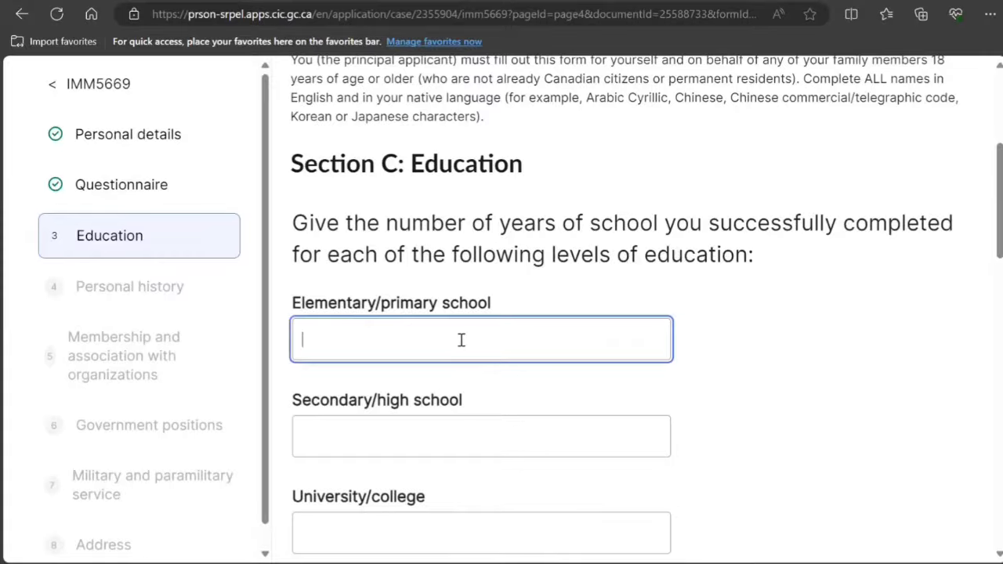
text(5)
key(Tab)
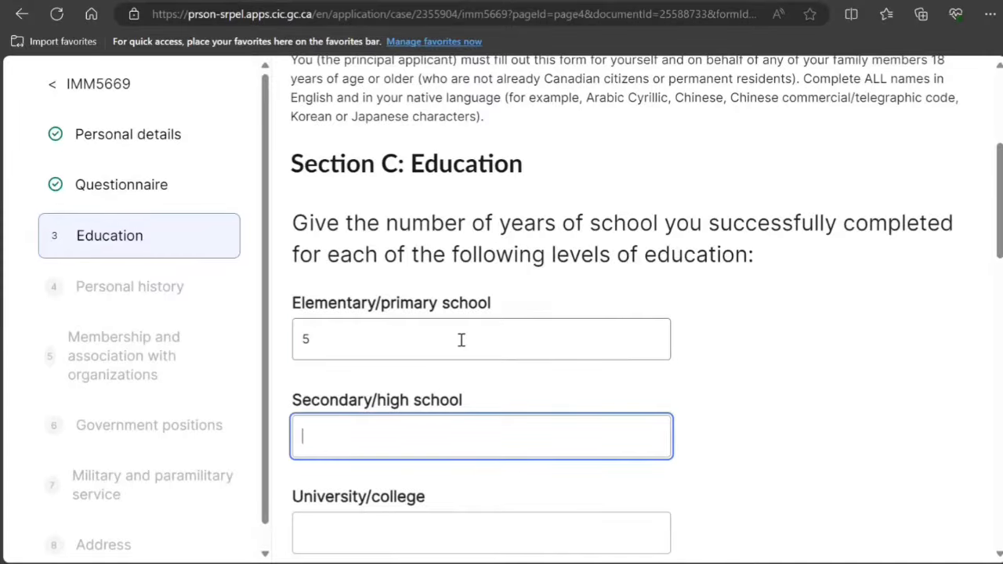
text(7)
key(Tab)
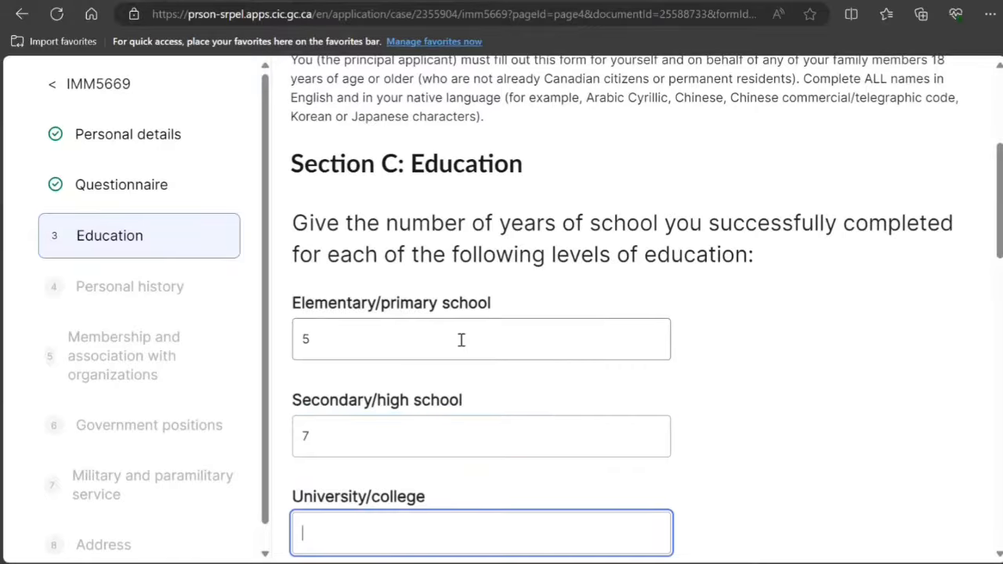
text(5)
key(BackSpace)
text(4)
Step: Set the Education 1 period from 2016/07 to 2020/07
scroll(478, 237, down, 4)
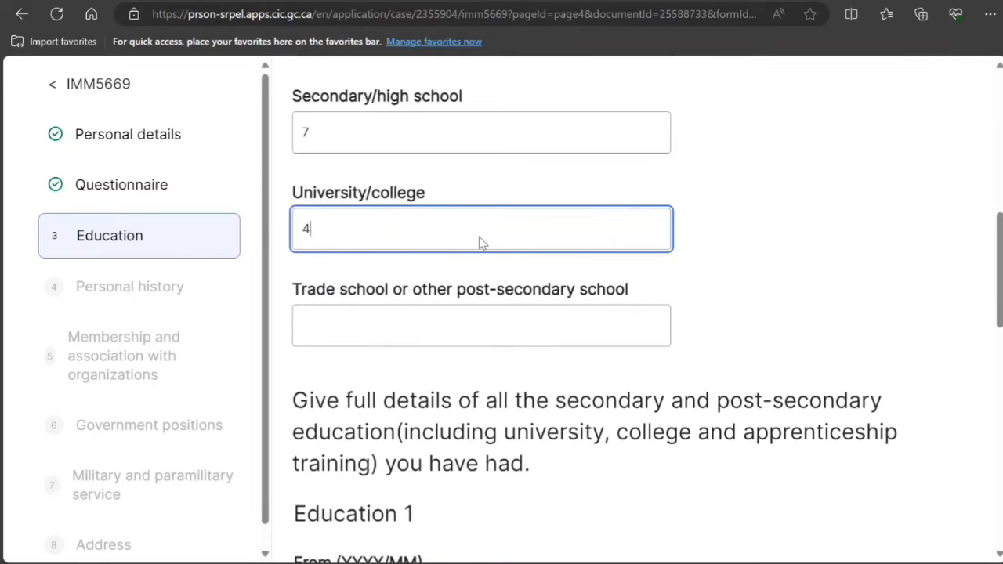
scroll(481, 237, down, 3)
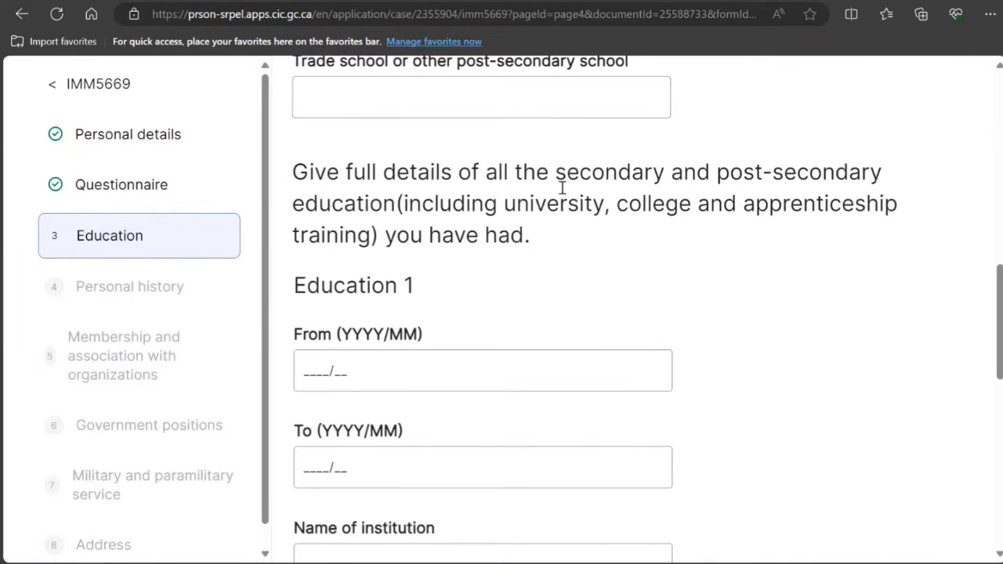
scroll(576, 200, up, 5)
scroll(576, 200, up, 1)
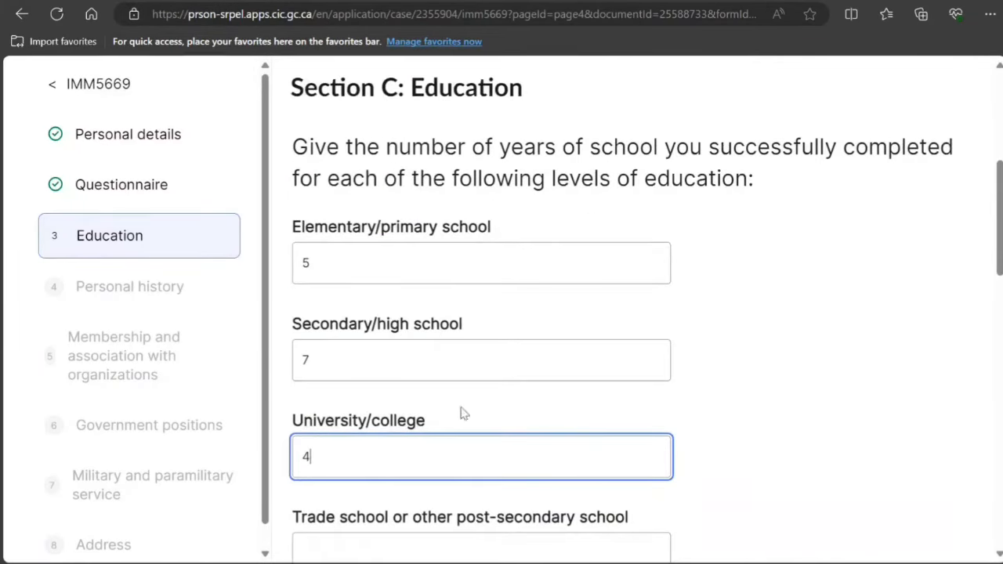
scroll(513, 270, down, 5)
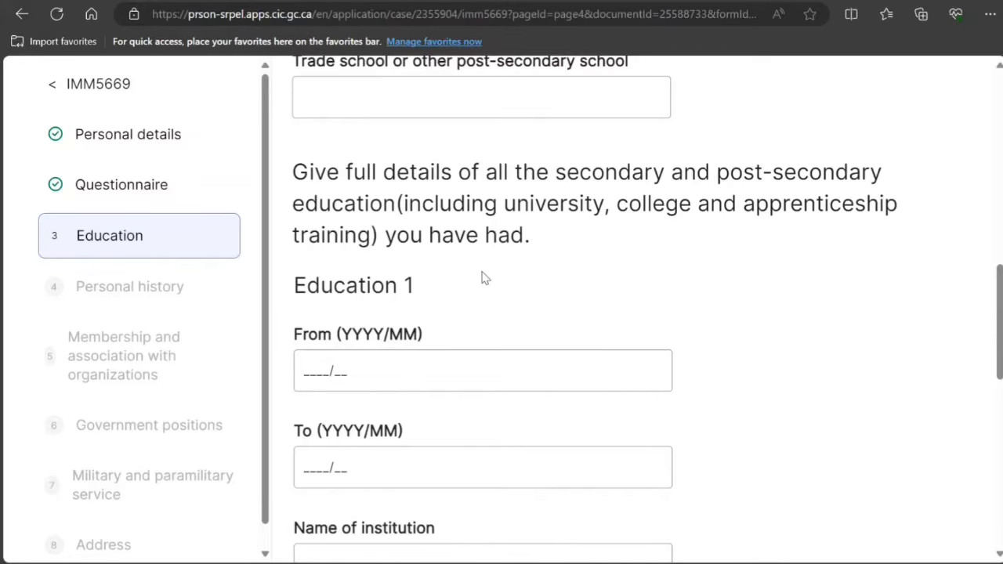
scroll(506, 292, down, 2)
scroll(404, 261, up, 2)
click(311, 375)
text(2016/)
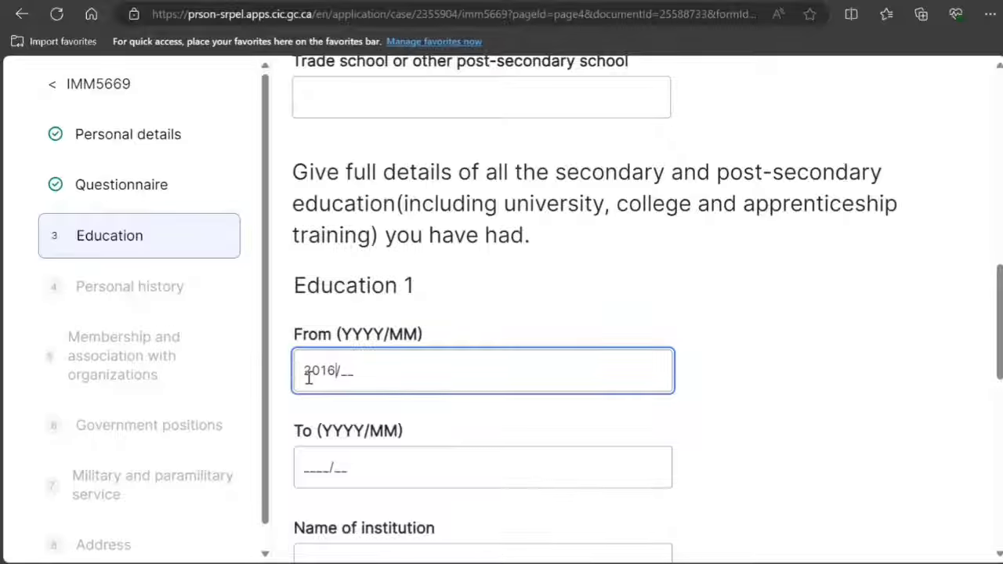
text(07)
key(Tab)
text(2020/)
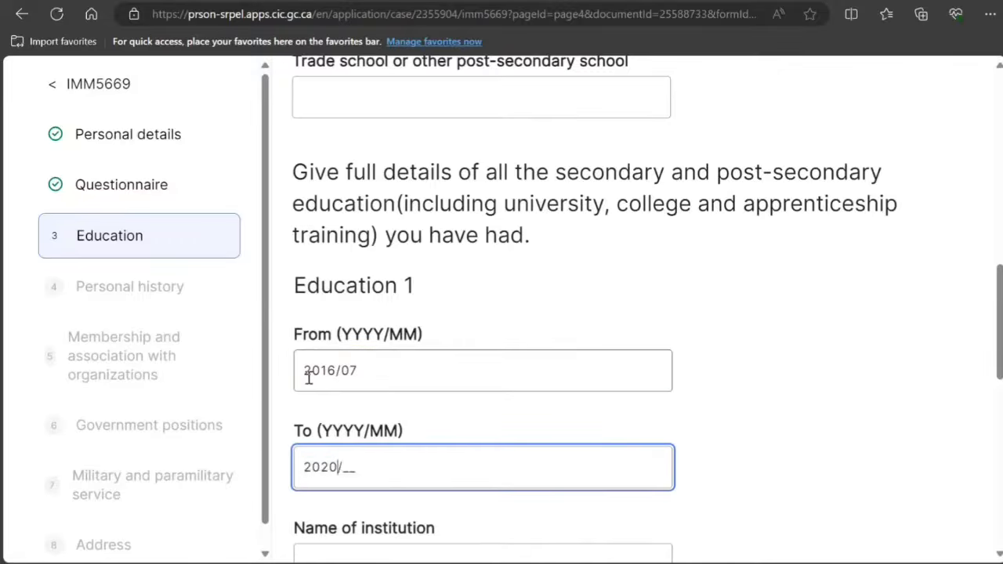
text(07)
key(Tab)
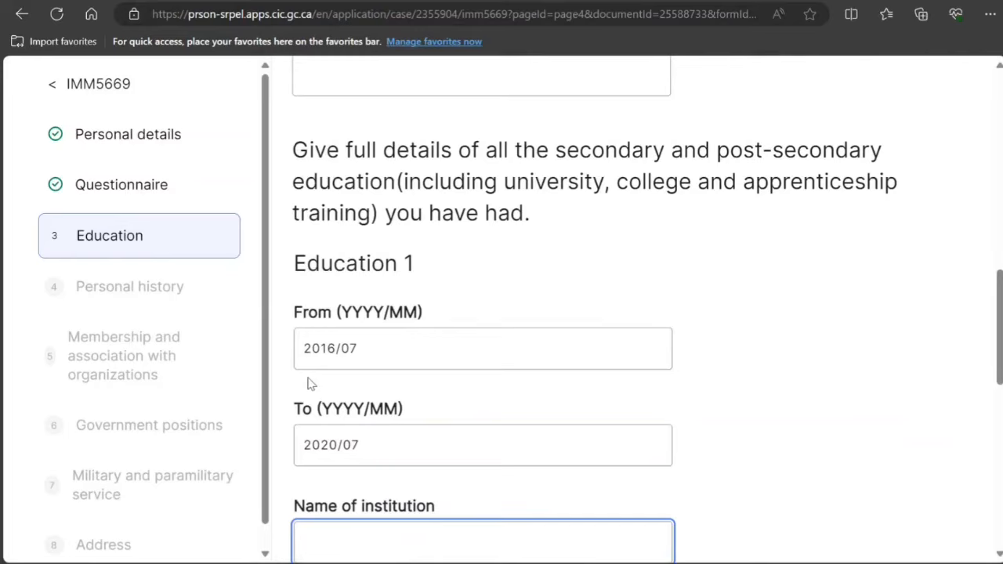
Step: Enter New Delhi Engineering Best College as the Education 1 institution and shorten the name to Best College
text(New Delhi Engi)
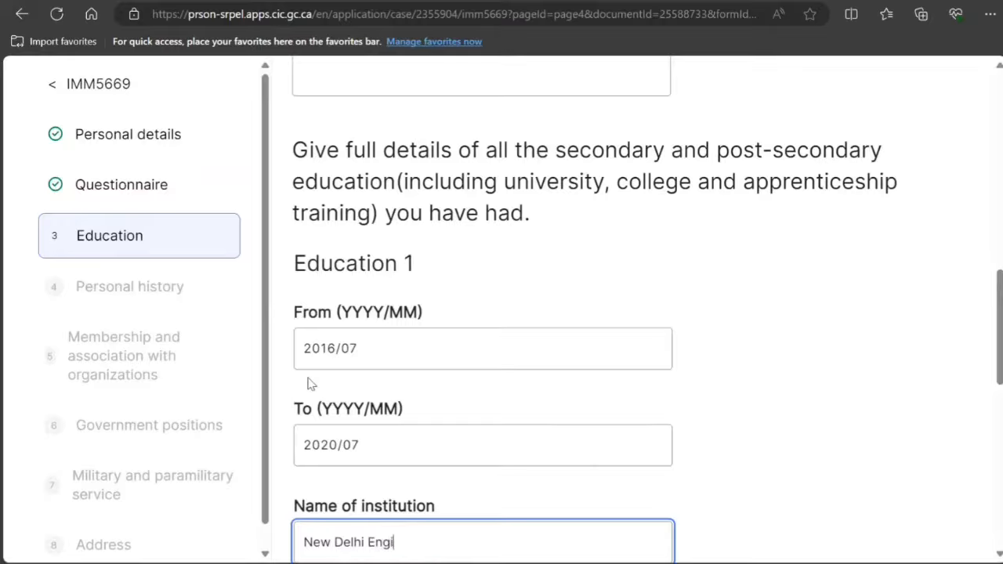
text(neering Best College)
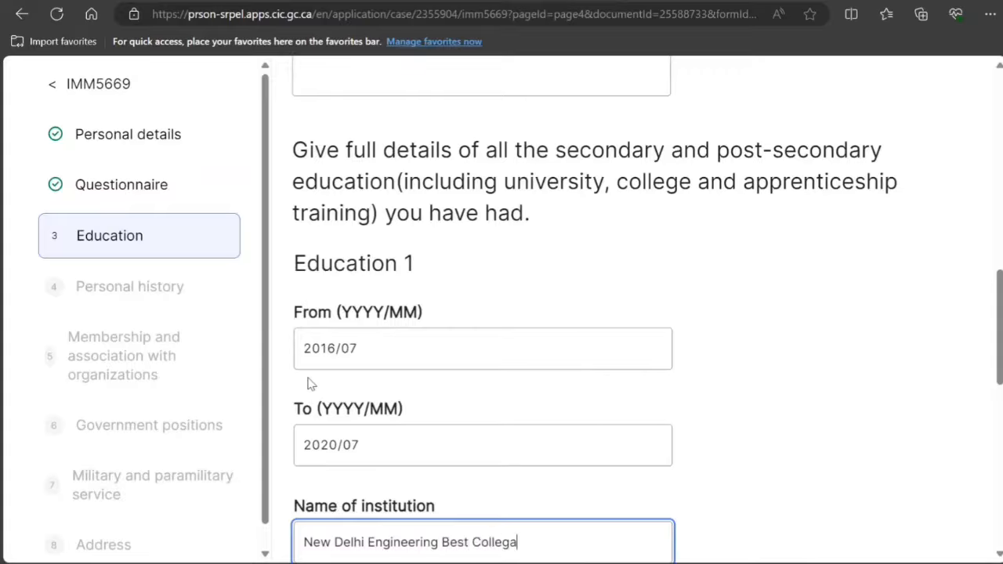
scroll(354, 338, down, 4)
click(358, 346)
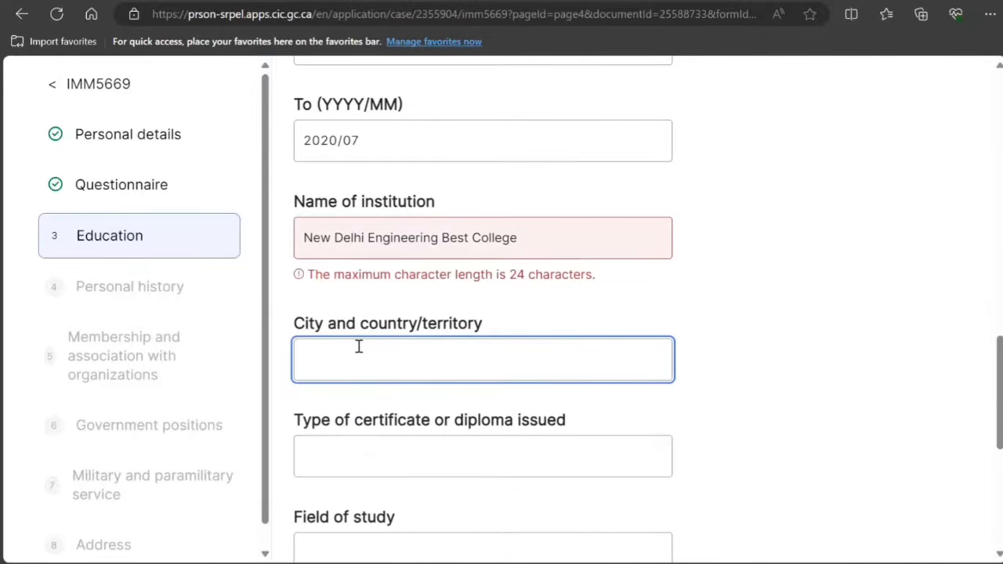
drag(442, 239, 292, 232)
key(BackSpace)
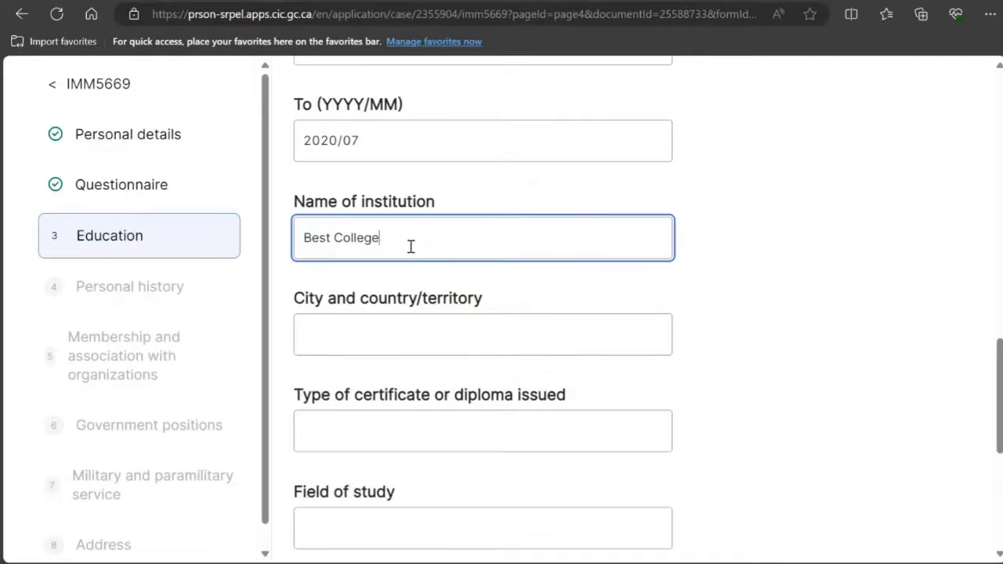
Step: Complete Education 1 with New Delhi as the city, B.Tech as the certificate type and IT as the field of study
click(379, 344)
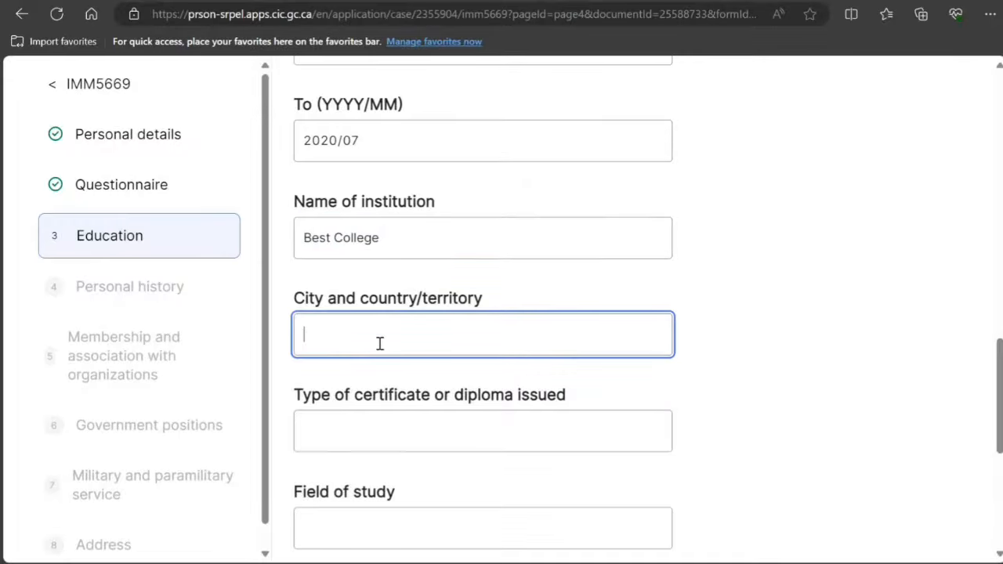
text(New Delhi)
key(Tab)
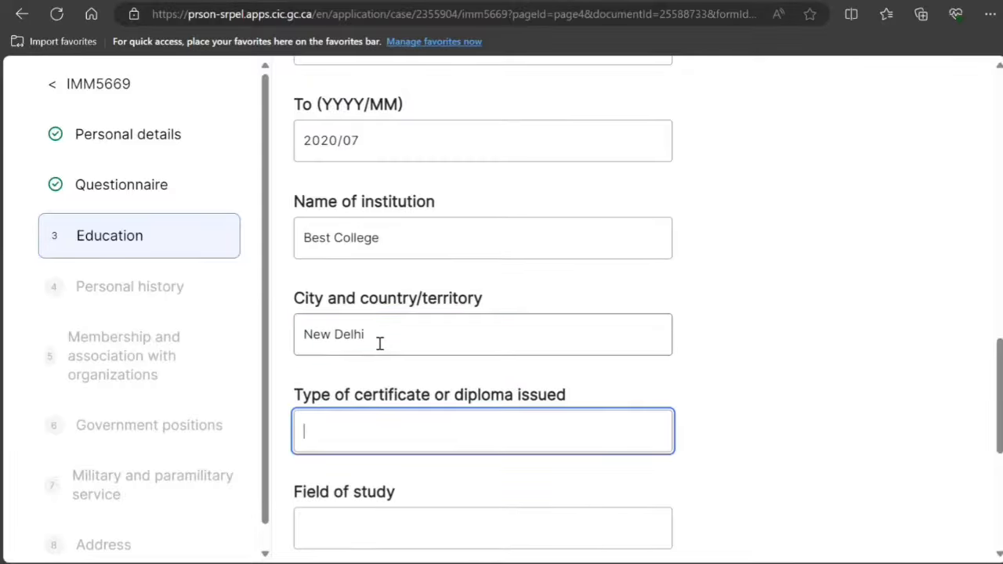
text(B.Tecg)
key(Tab)
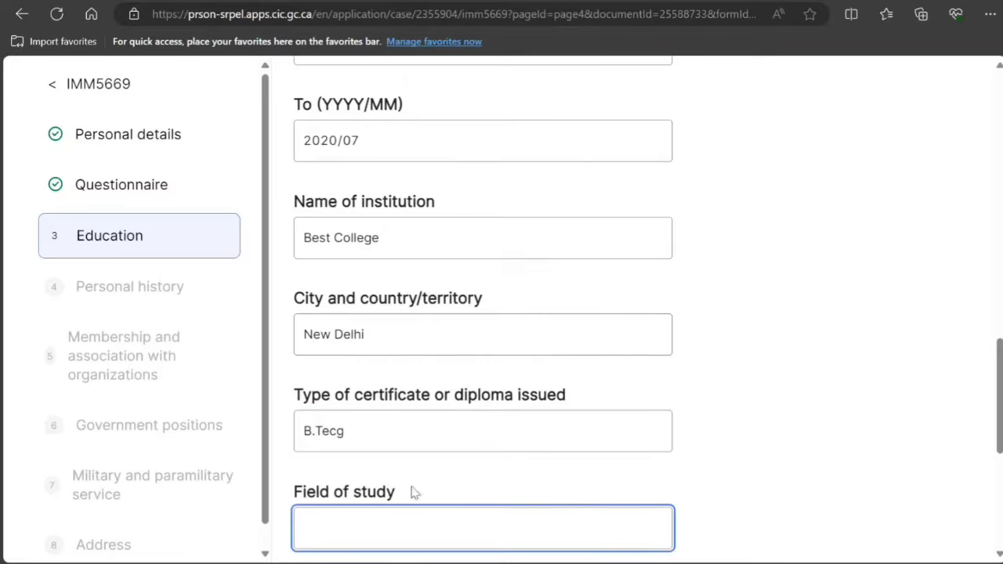
click(410, 431)
key(BackSpace)
text(h)
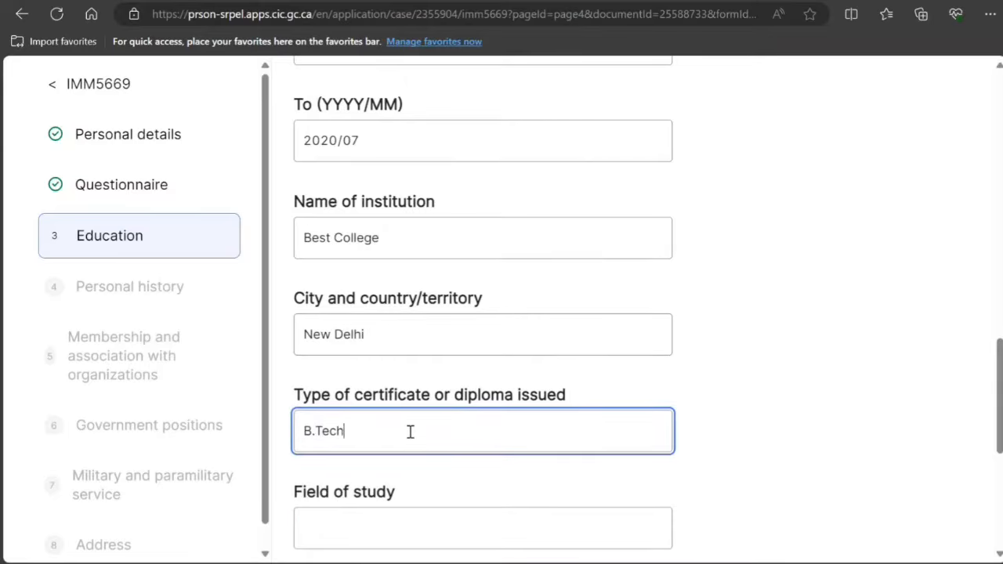
key(Tab)
text(IT)
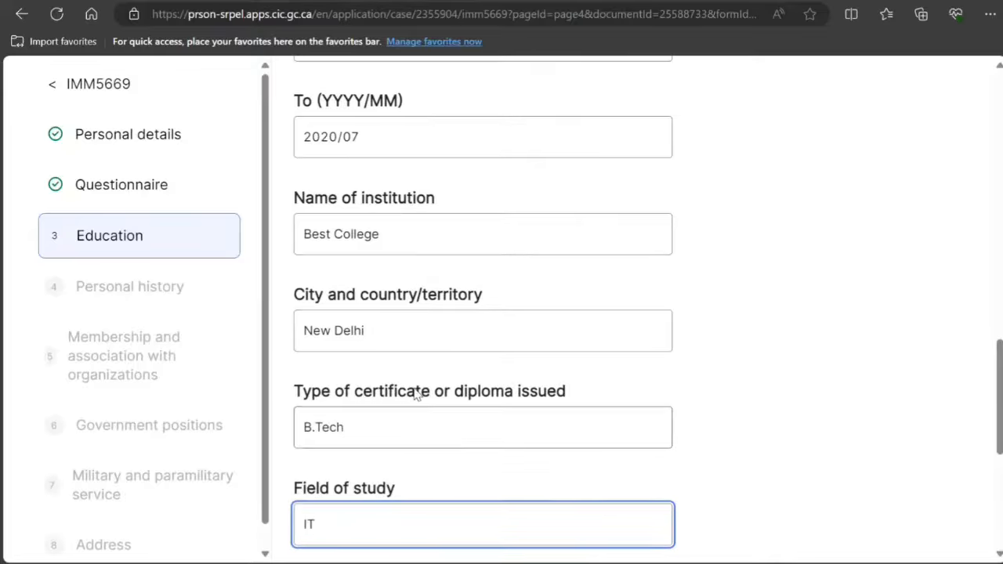
Step: Review the education entries, then save the section and continue to Personal history
scroll(415, 392, down, 3)
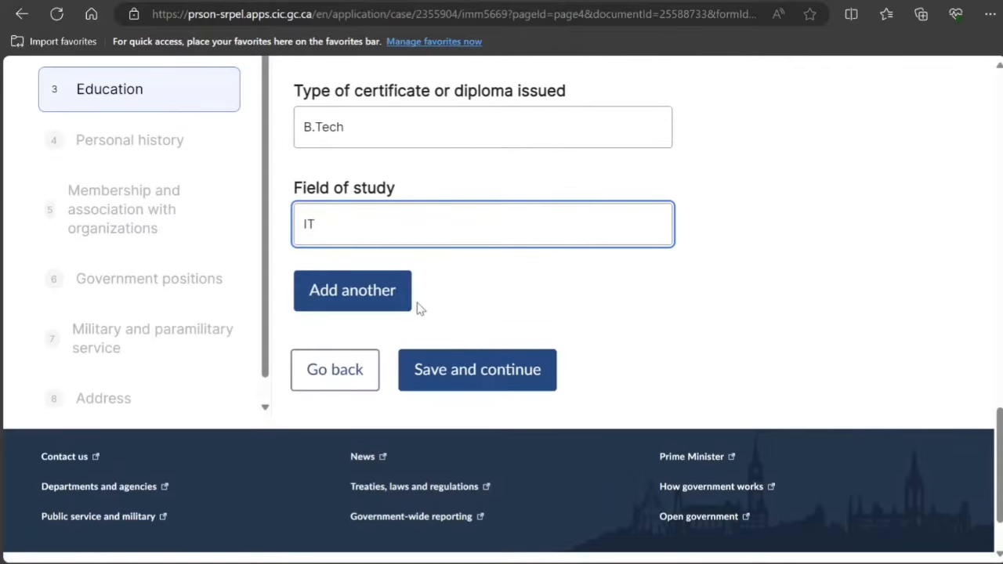
scroll(417, 313, up, 6)
scroll(417, 313, up, 3)
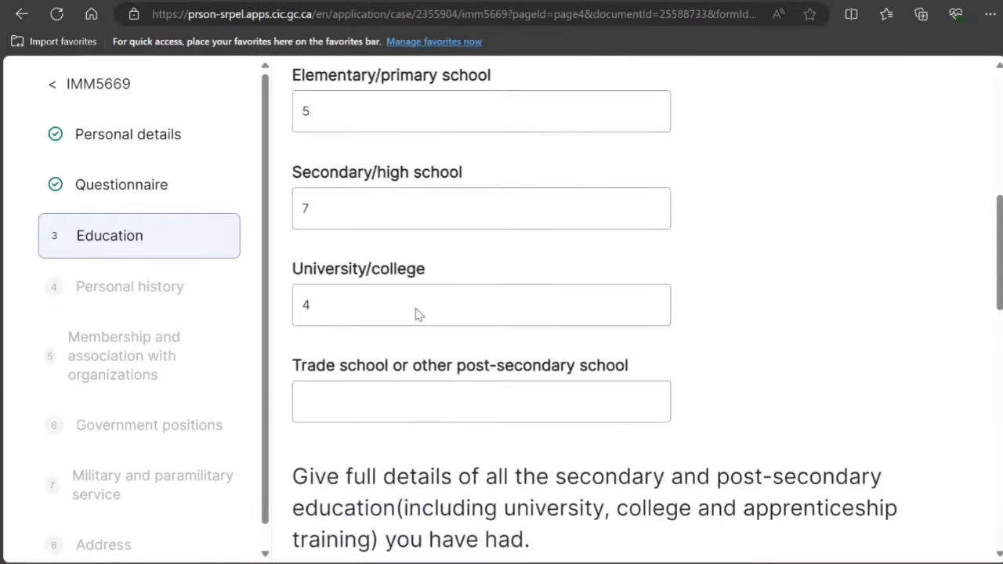
scroll(416, 313, down, 4)
scroll(416, 308, up, 2)
scroll(416, 307, up, 3)
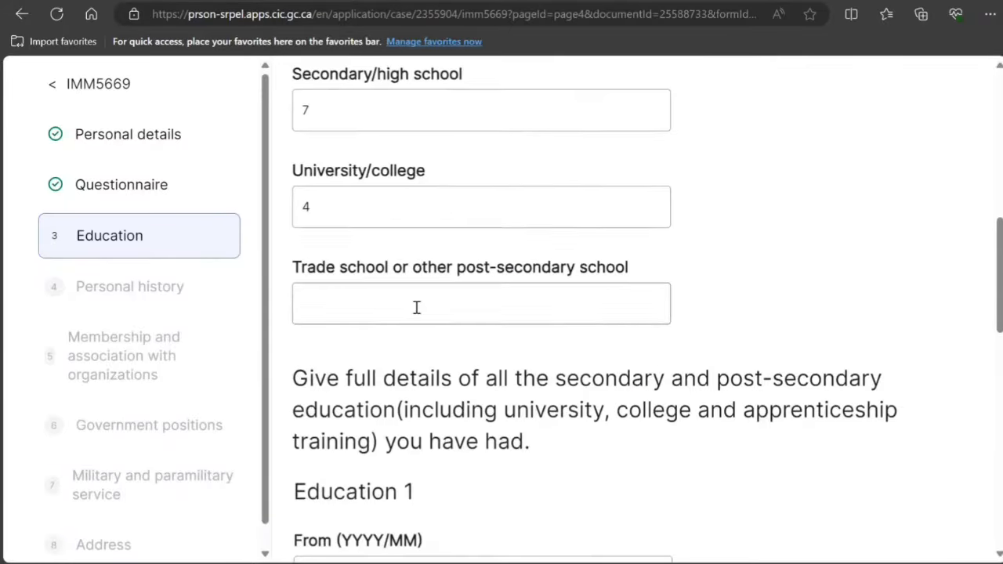
scroll(416, 306, down, 8)
scroll(504, 273, up, 10)
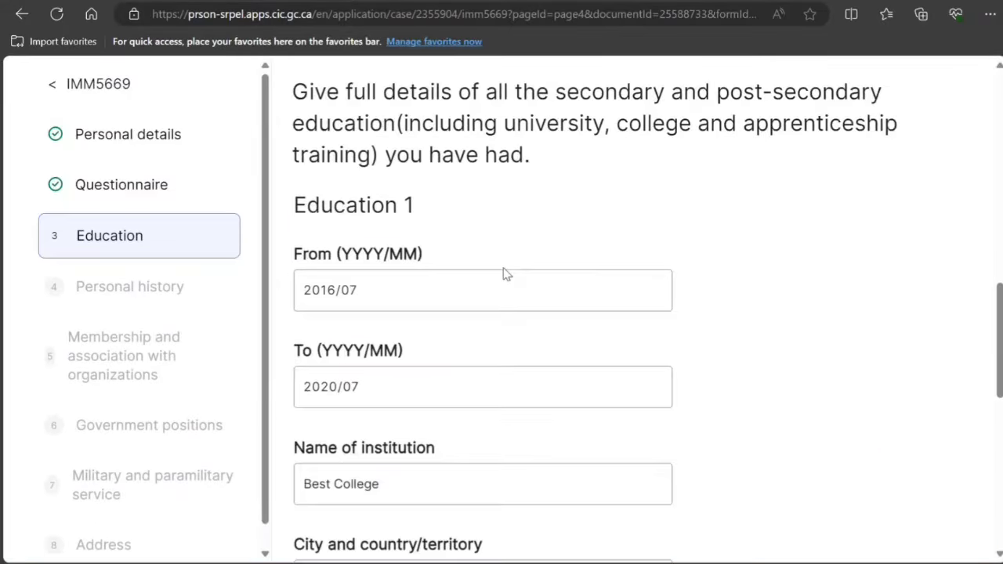
scroll(433, 407, down, 8)
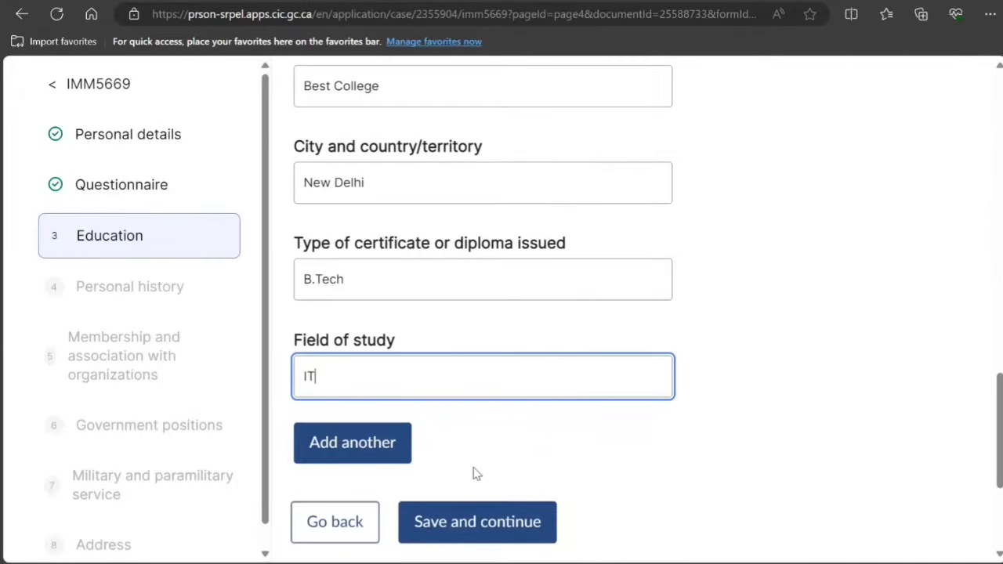
click(486, 522)
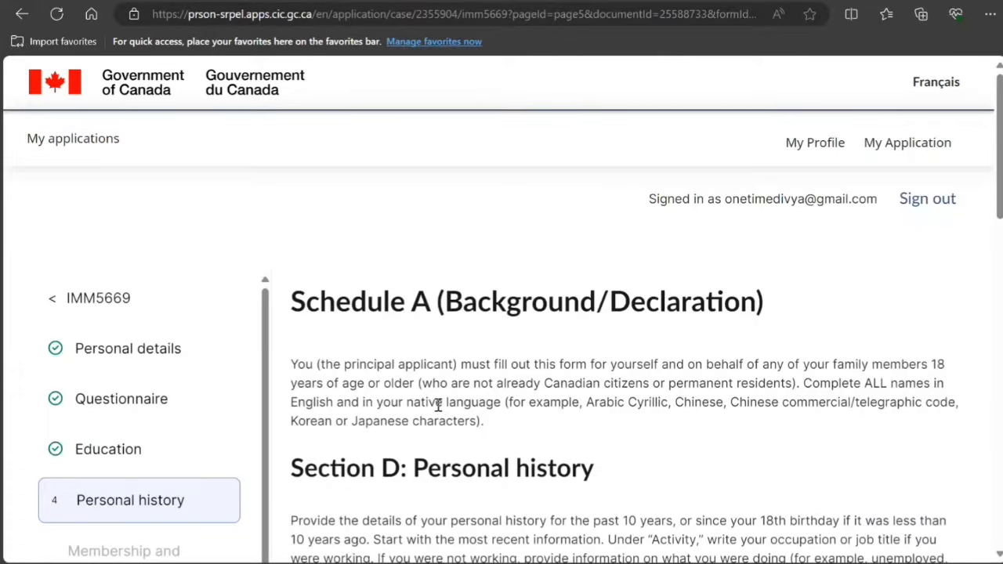
Step: Set the Personal history 1 period from 2020/08 to 2023/04
scroll(438, 405, down, 3)
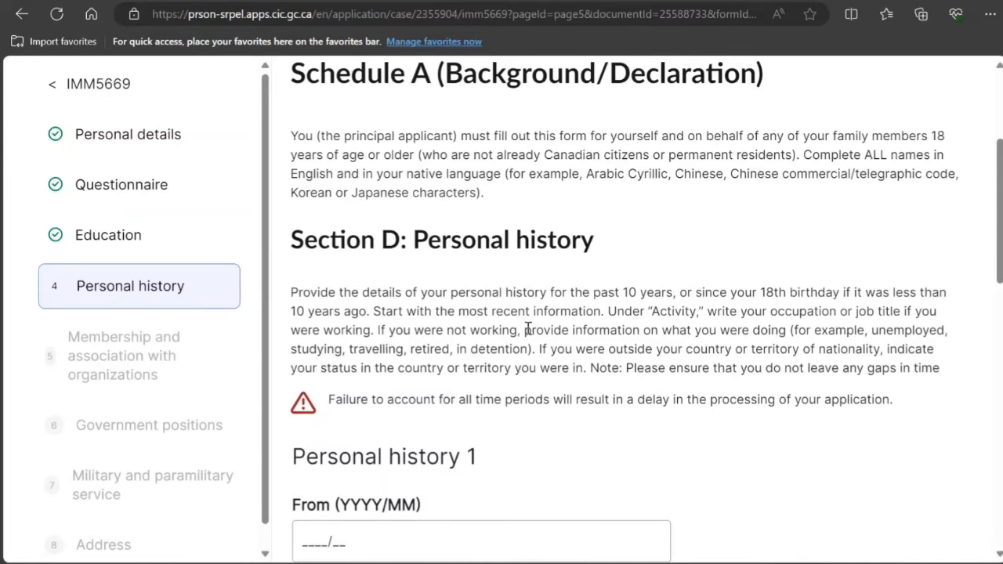
scroll(627, 326, down, 3)
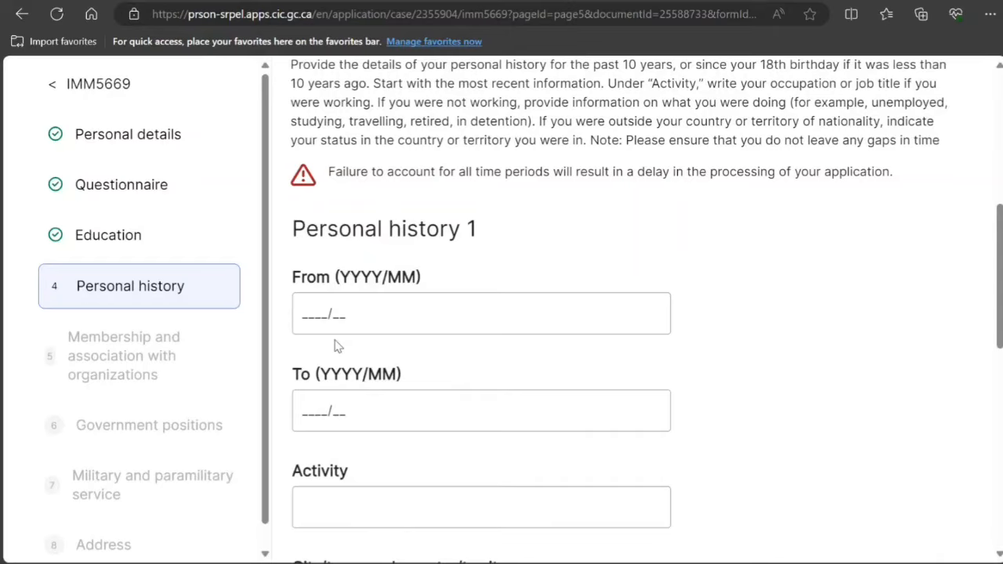
click(312, 307)
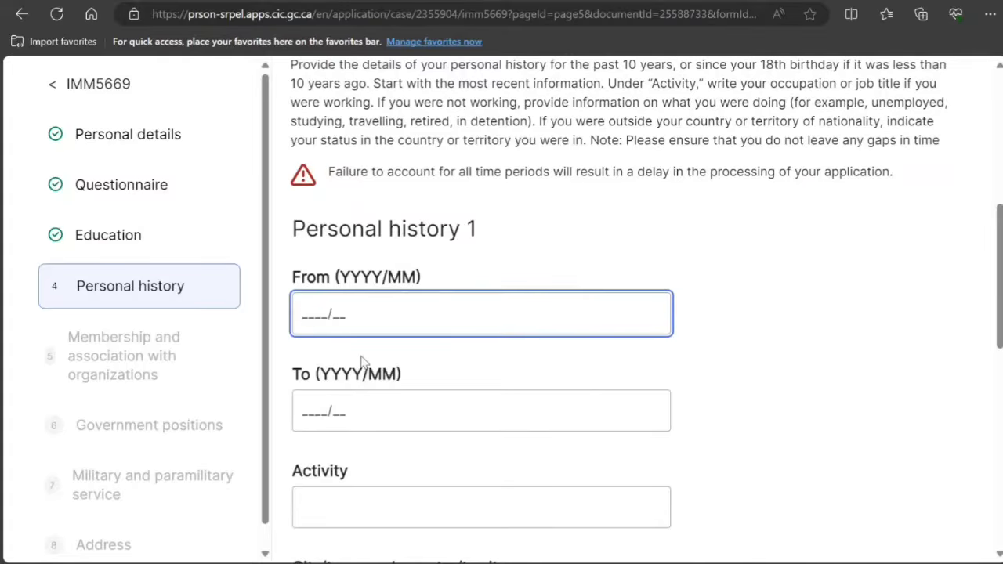
text(2020/08)
key(Tab)
text(2)
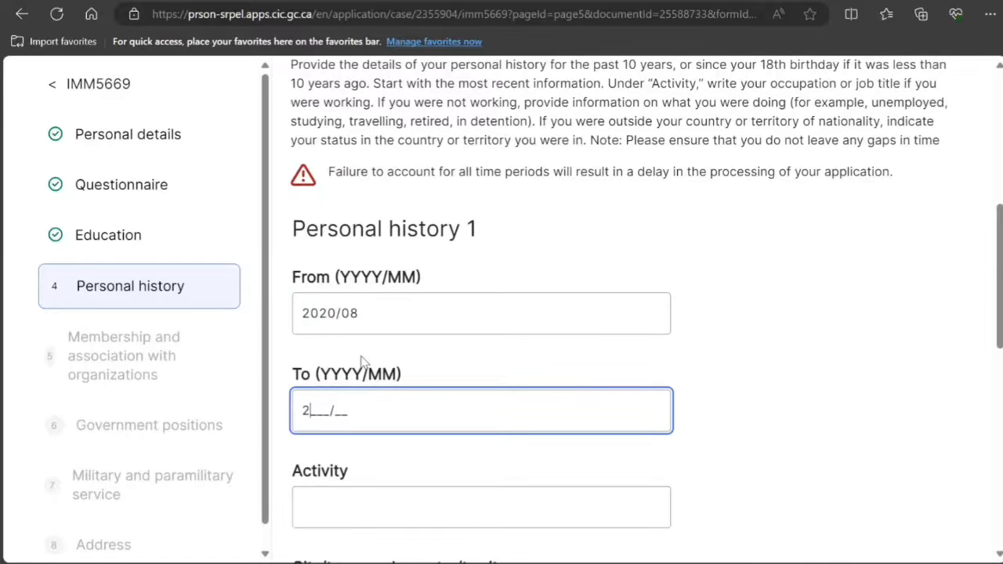
text(023/04)
key(Tab)
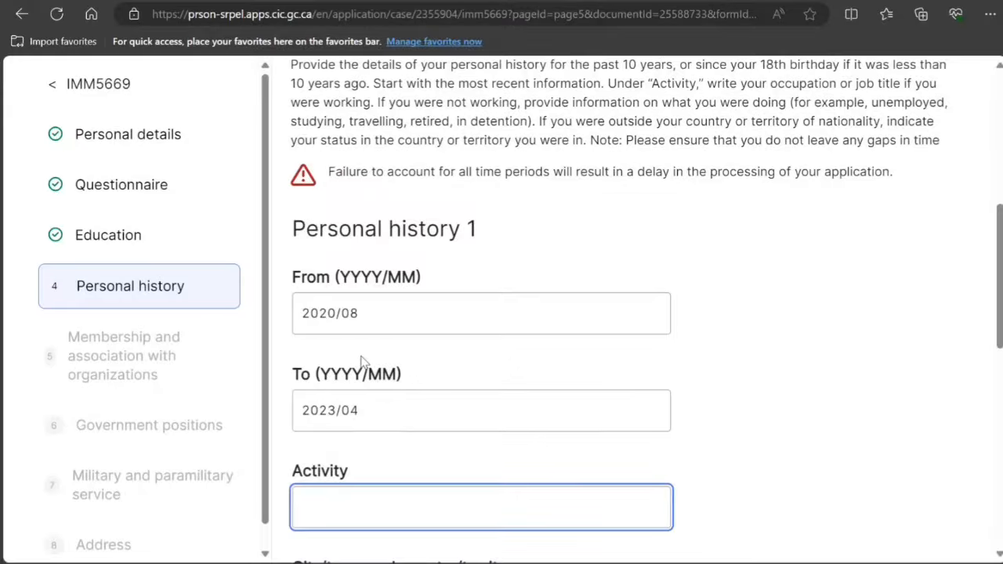
Step: Enter IT Specialist as the Personal history 1 activity and New Delhi India as its city and country
text(IT Specialist)
scroll(365, 354, down, 3)
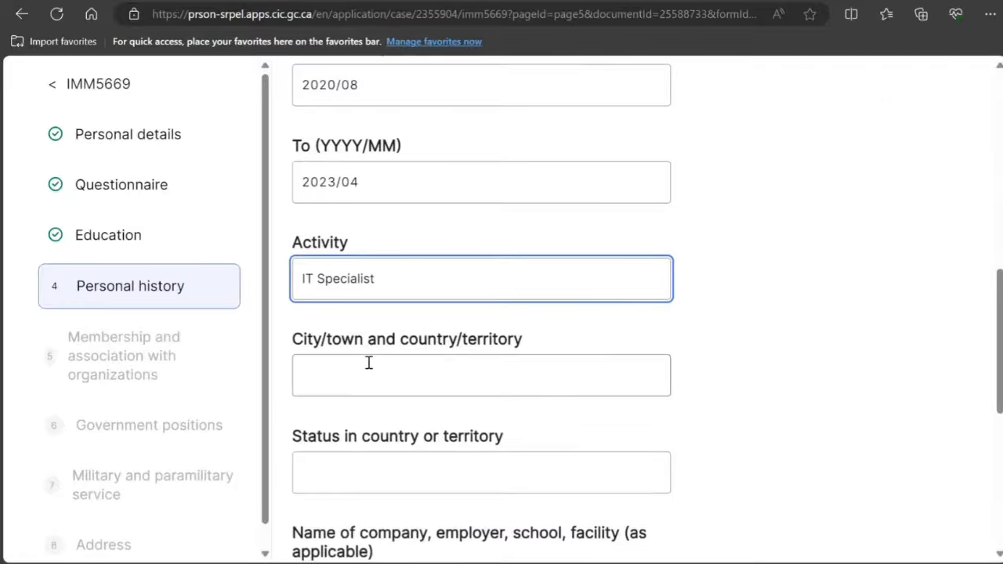
click(369, 371)
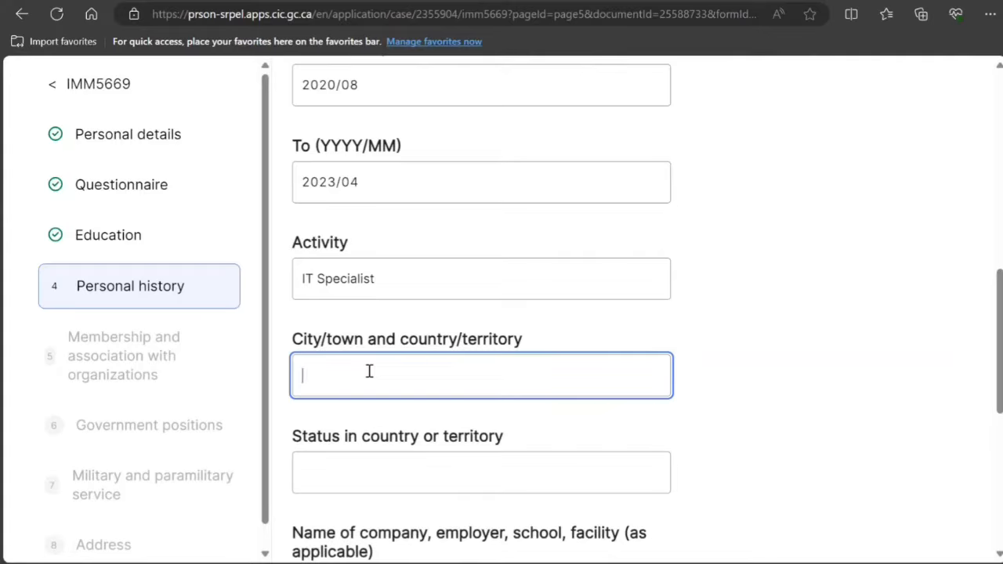
text(New Delhi India)
key(Tab)
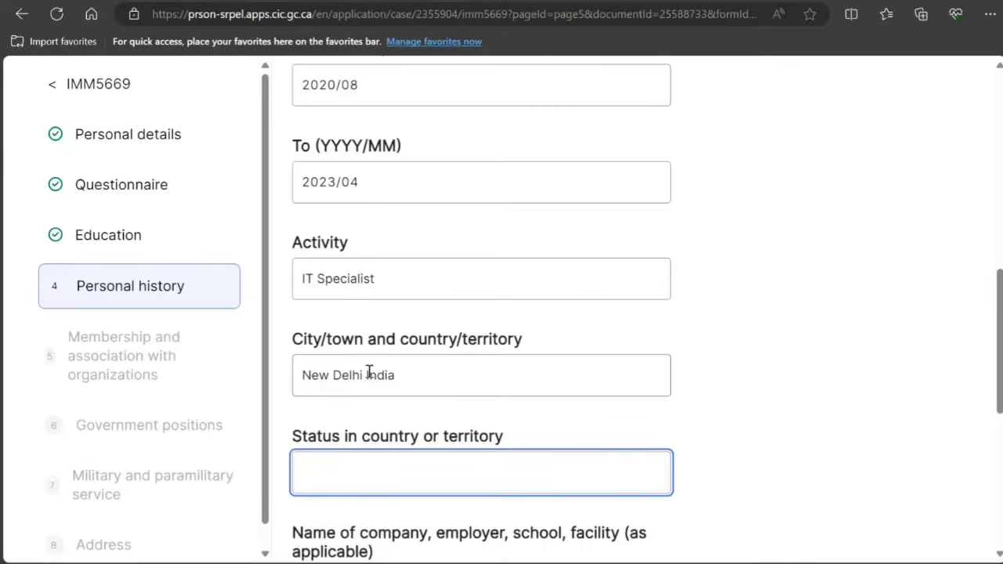
Step: Enter Citizen as the Personal history 1 status in the country and New Delhi IT as the company name
text(Citizen)
key(Tab)
text(N)
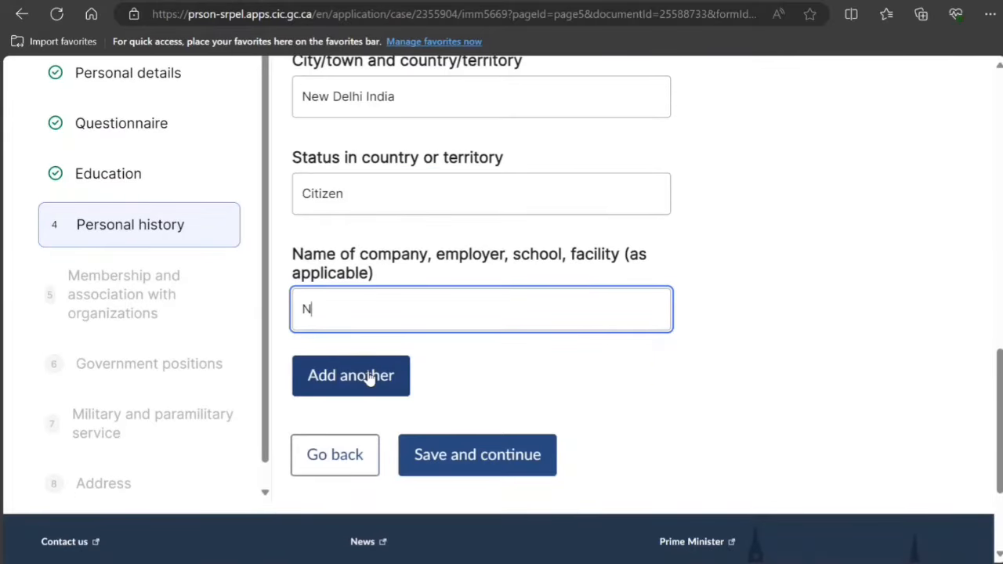
text(ew Delhi IT)
Step: Add a second personal history entry and set its period from 2016/07 to 2020/07
click(368, 377)
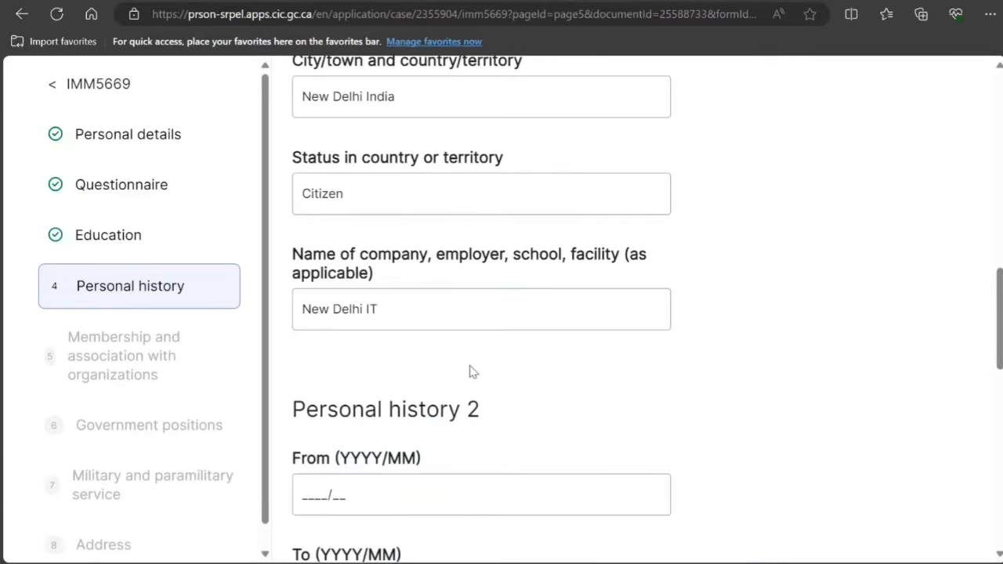
scroll(472, 373, up, 4)
scroll(472, 368, up, 1)
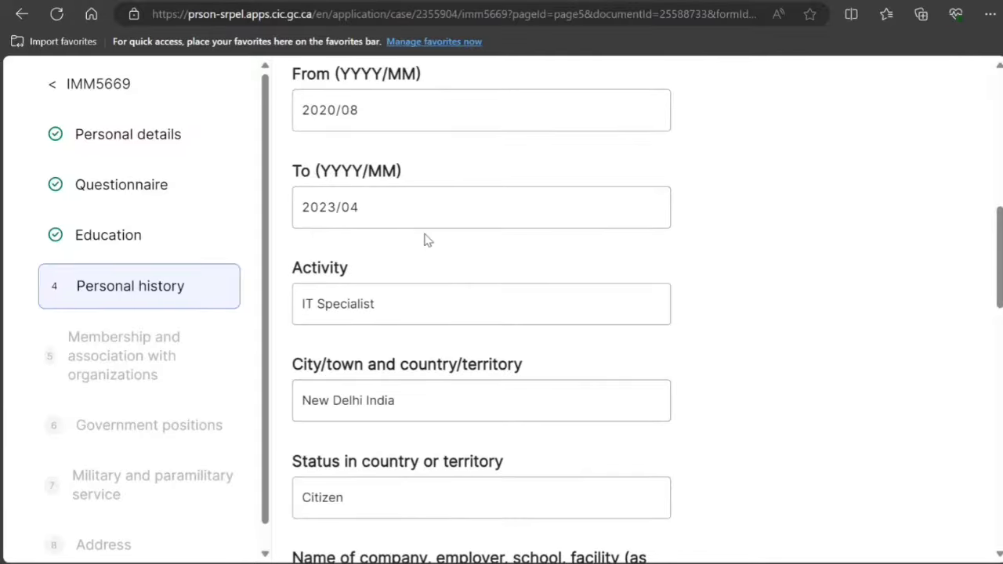
scroll(427, 241, down, 10)
scroll(427, 241, up, 3)
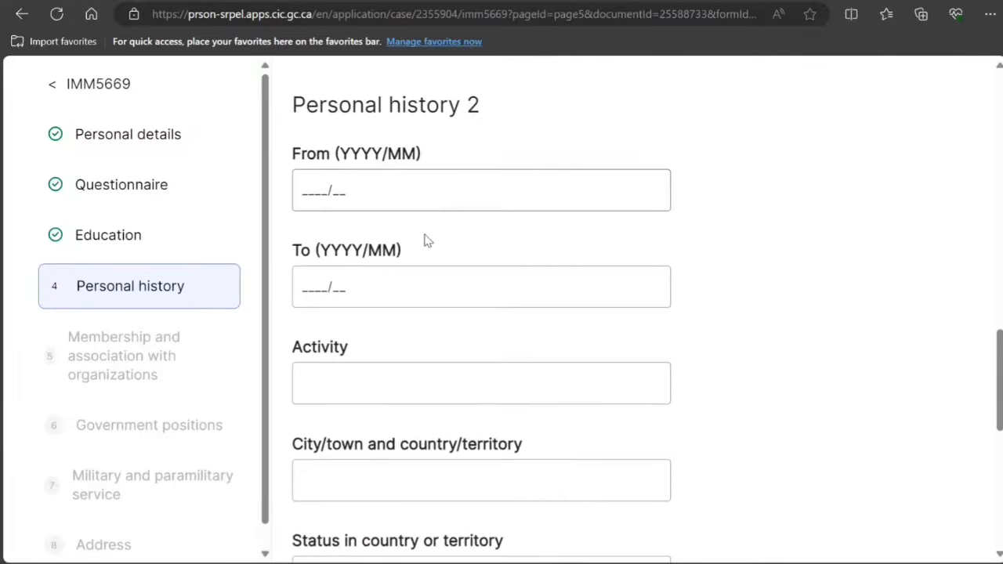
click(310, 191)
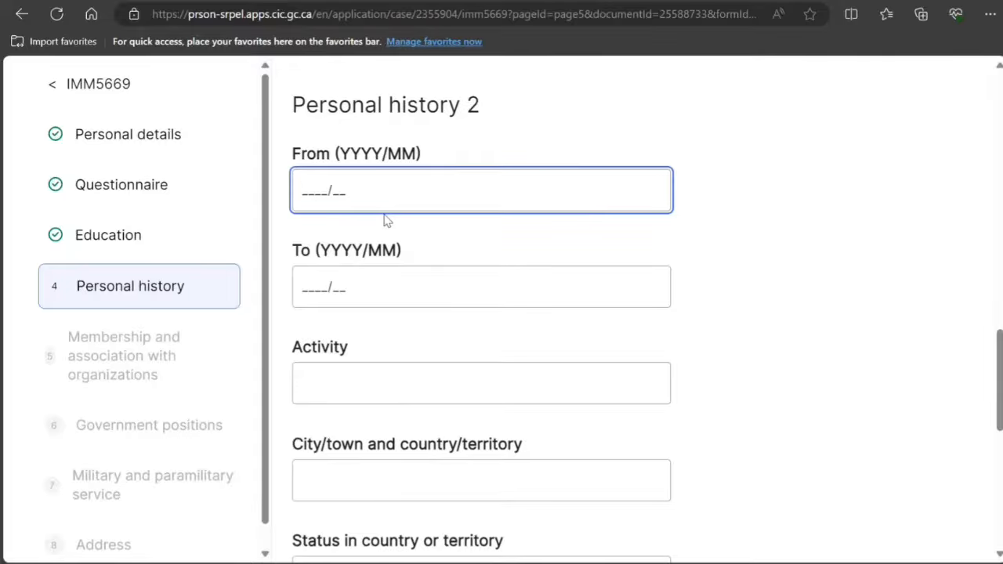
text(2016/07)
key(Tab)
text(2020/)
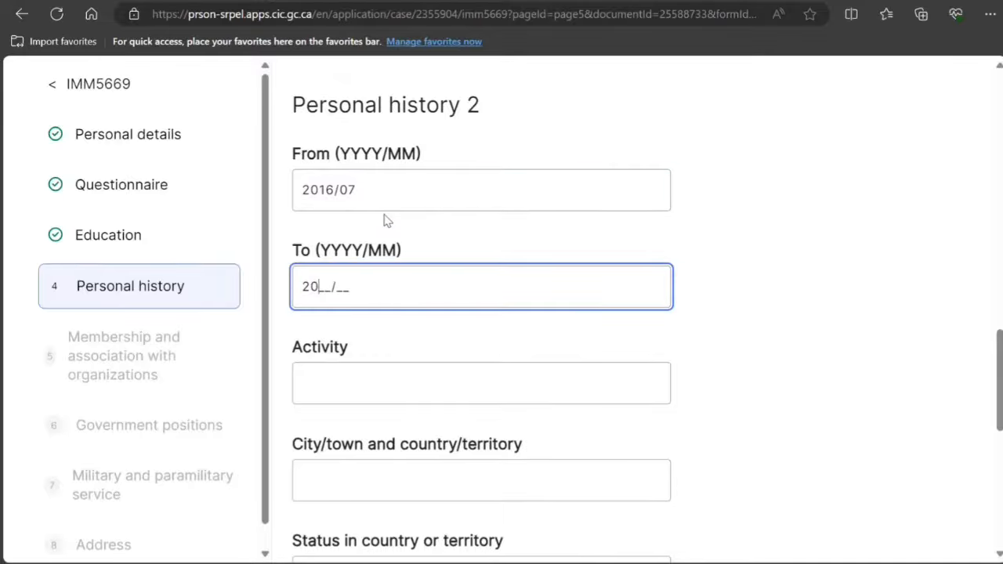
text(0)
text(7)
key(Tab)
Step: Enter Studying as the Personal history 2 activity and New Delhi as its city
text(St)
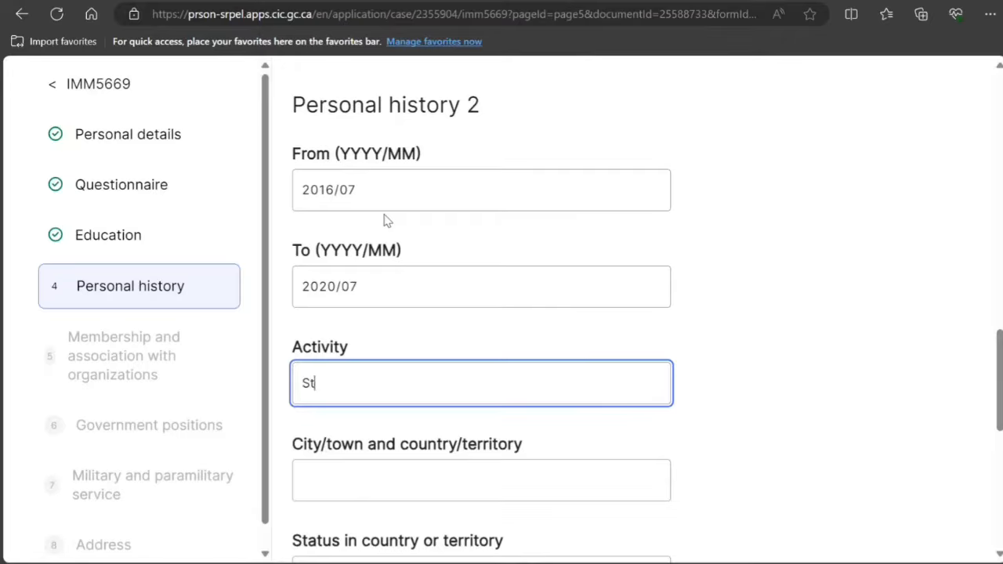
text(udying)
key(Tab)
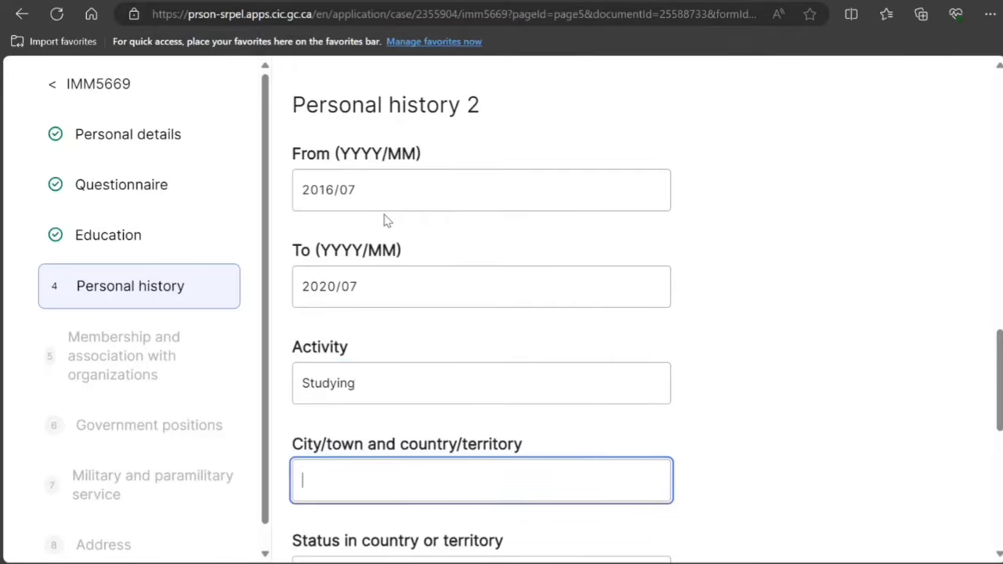
text(New Delhi)
Step: Enter Citizen as the Personal history 2 status in the country and Best College as the school name
scroll(385, 212, up, 1)
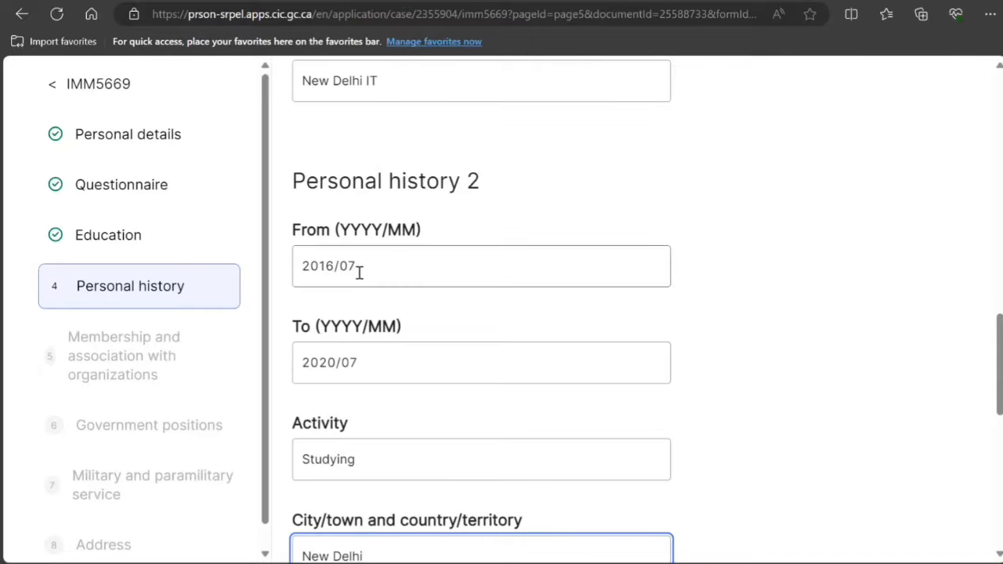
scroll(420, 313, down, 1)
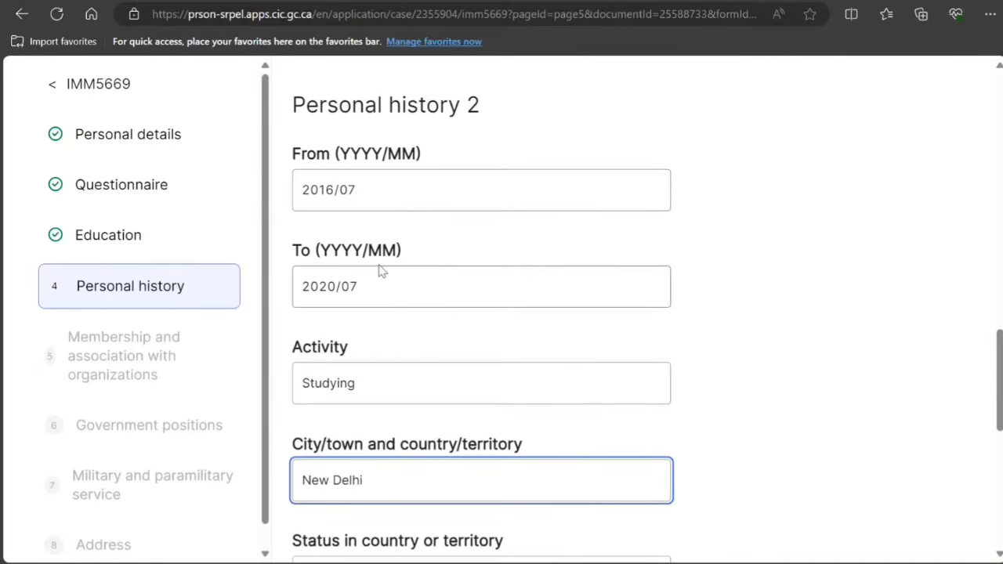
scroll(376, 273, down, 1)
scroll(378, 276, down, 2)
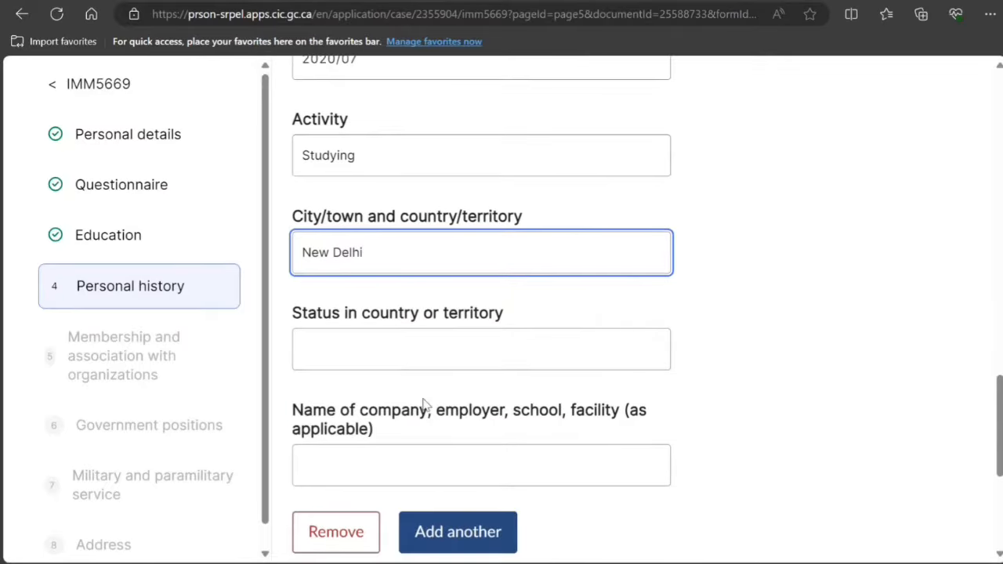
scroll(432, 381, up, 3)
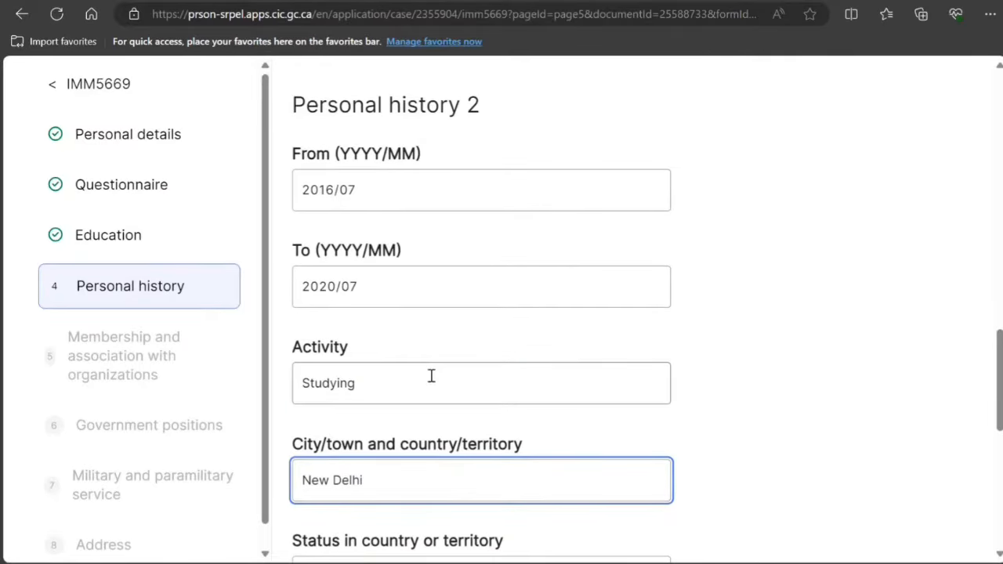
scroll(428, 345, down, 3)
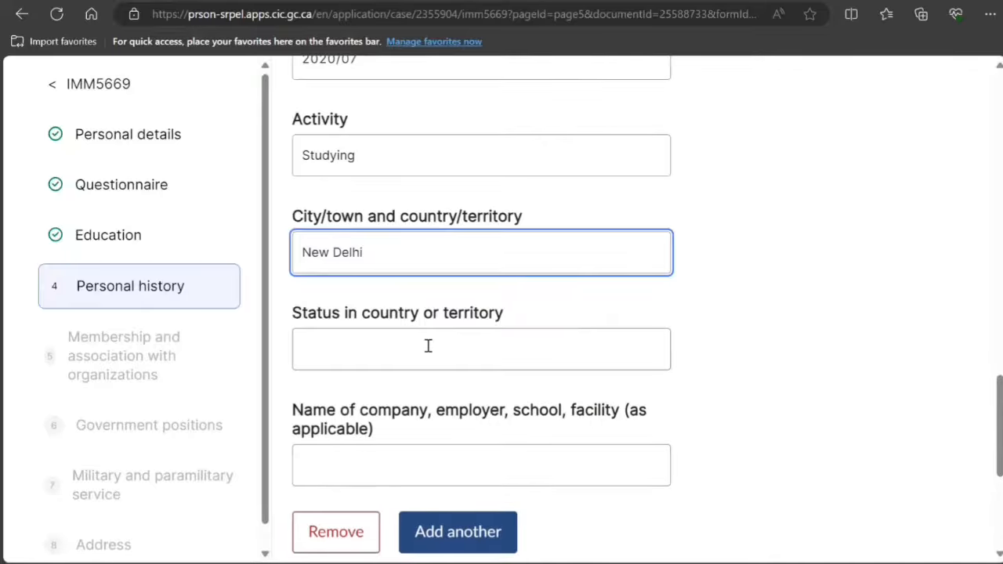
click(428, 345)
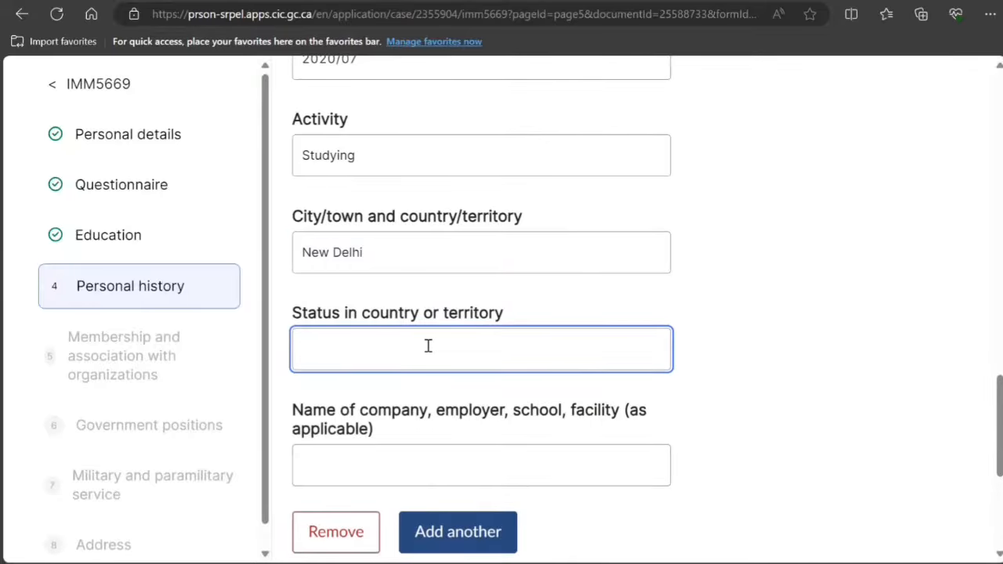
text(Citizen)
key(Tab)
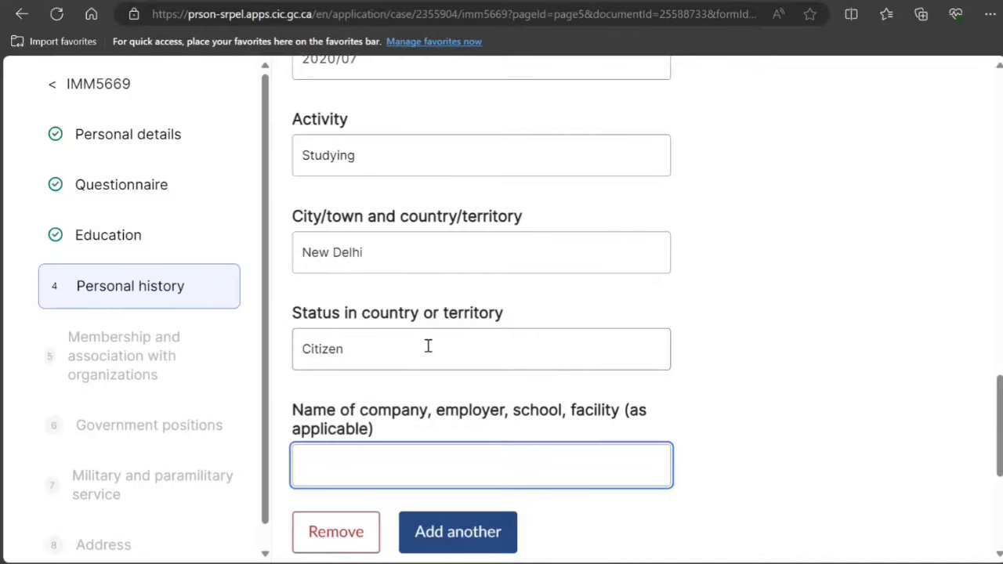
text(Best College)
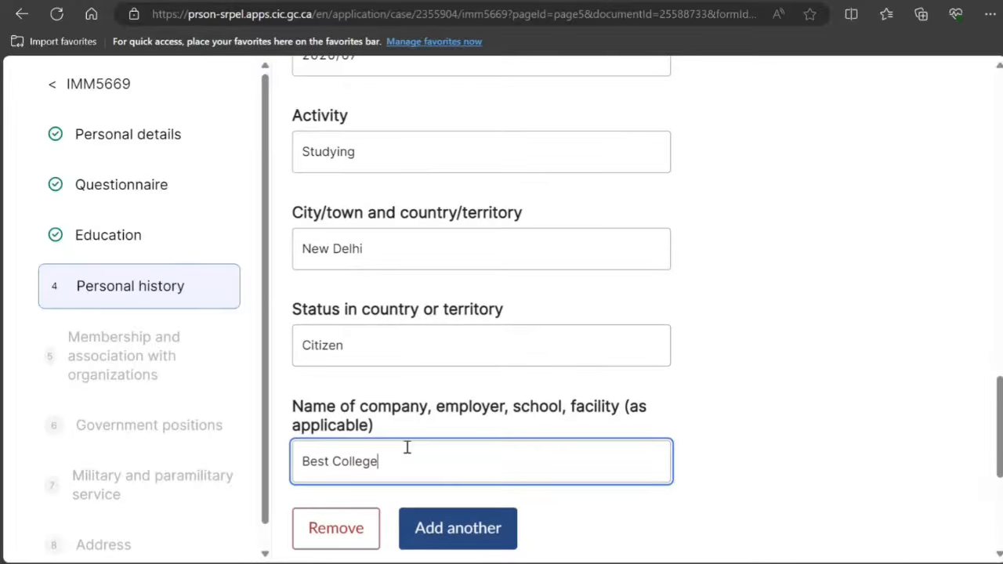
Step: Save the completed Personal history section and continue to the Membership and association with organizations section
scroll(405, 447, down, 3)
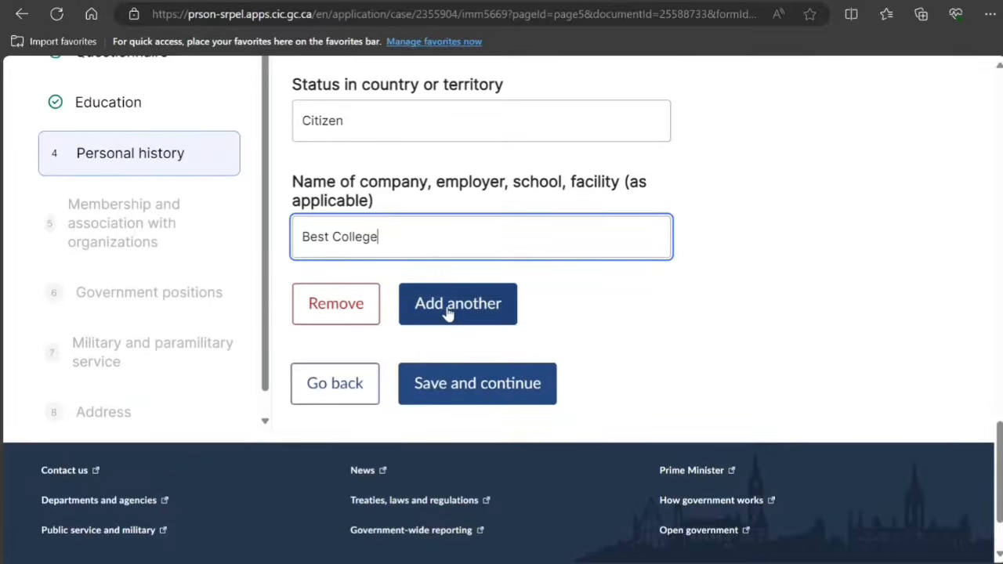
click(415, 396)
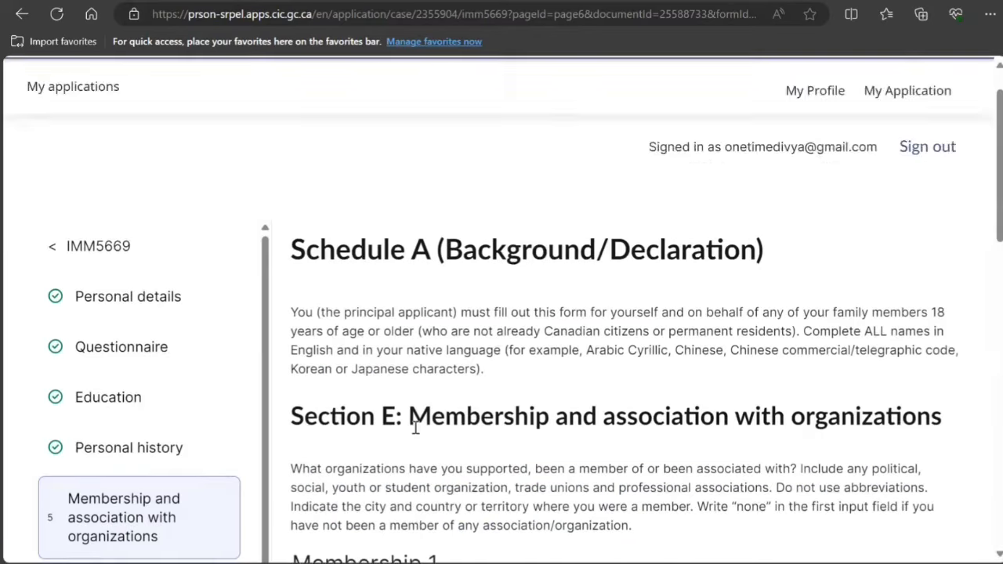
scroll(415, 427, down, 4)
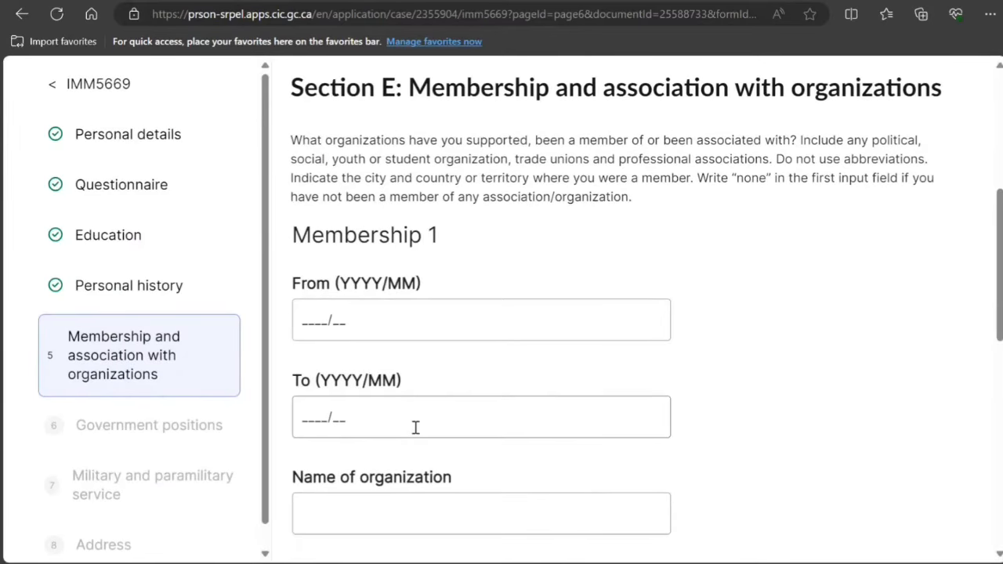
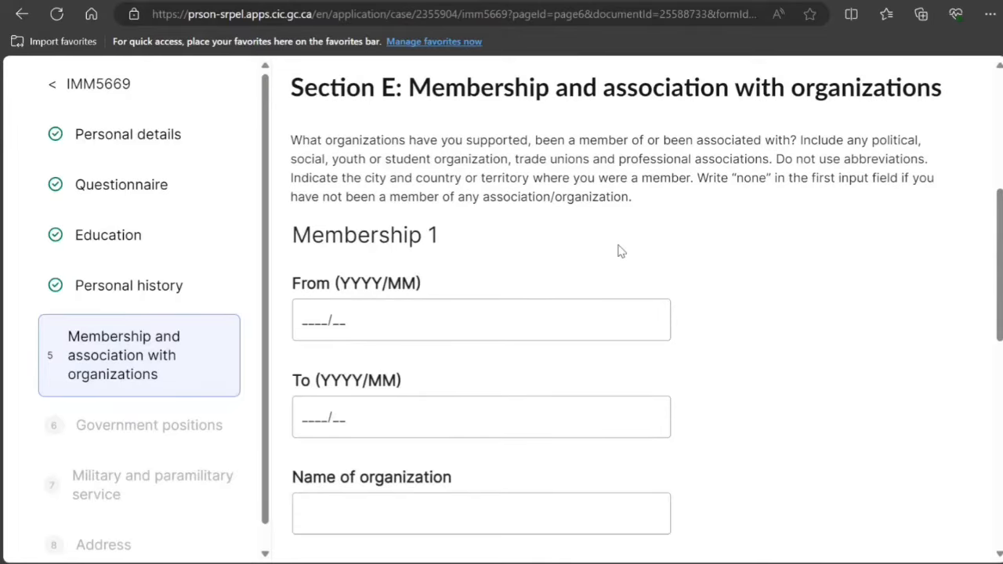
Step: Enter none as the Membership 1 organization name, then save the section and continue
scroll(433, 353, down, 2)
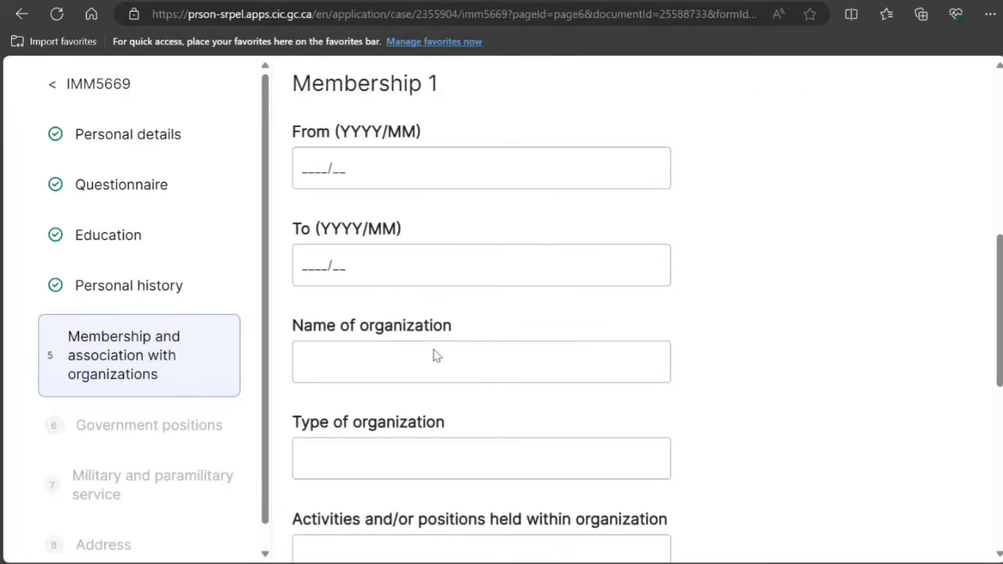
click(431, 346)
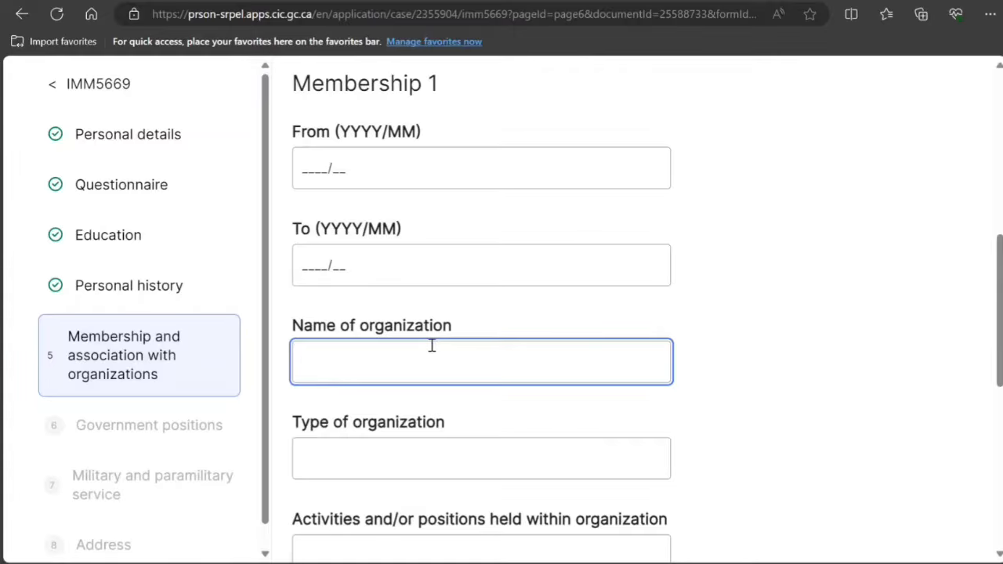
text(none)
scroll(432, 345, up, 4)
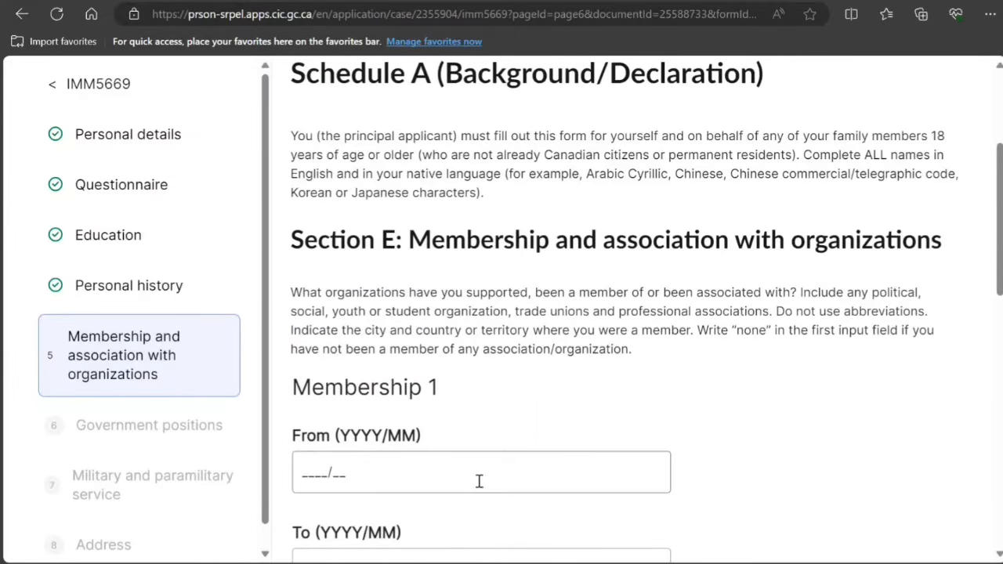
scroll(508, 452, down, 8)
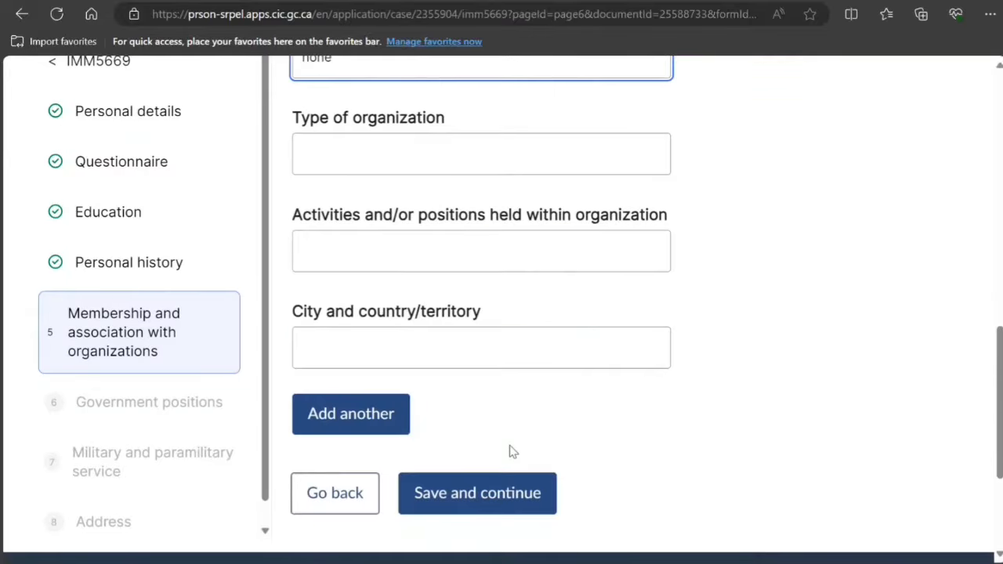
click(481, 497)
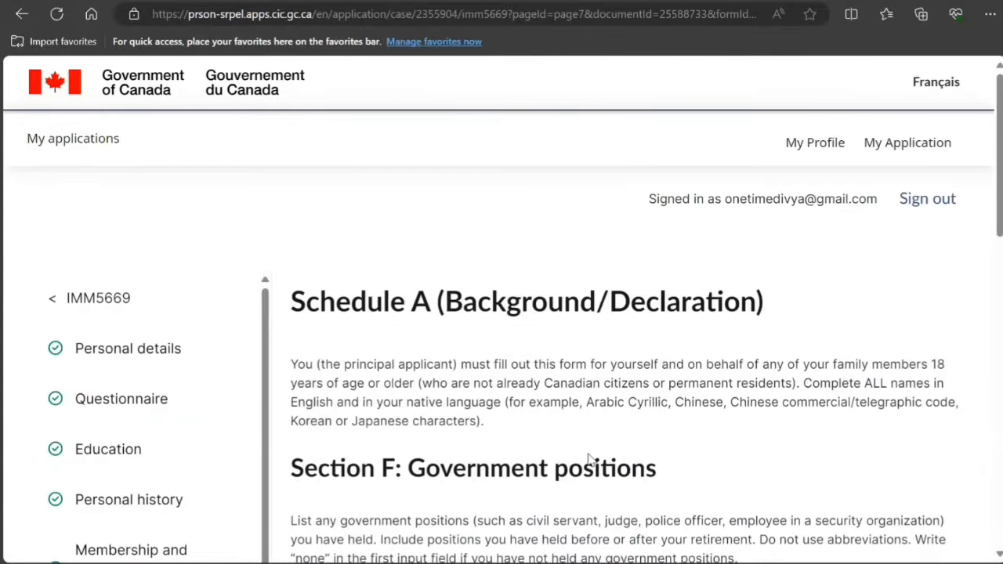
Step: Enter none as the Government positions 1 country and level of jurisdiction, then save the section and continue
scroll(588, 457, down, 3)
scroll(641, 361, down, 1)
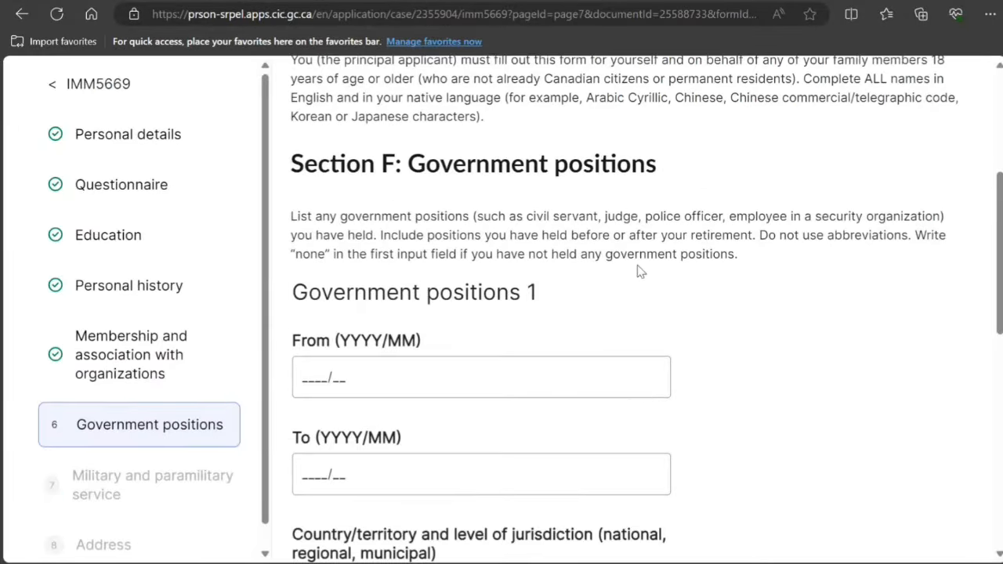
drag(480, 216, 912, 235)
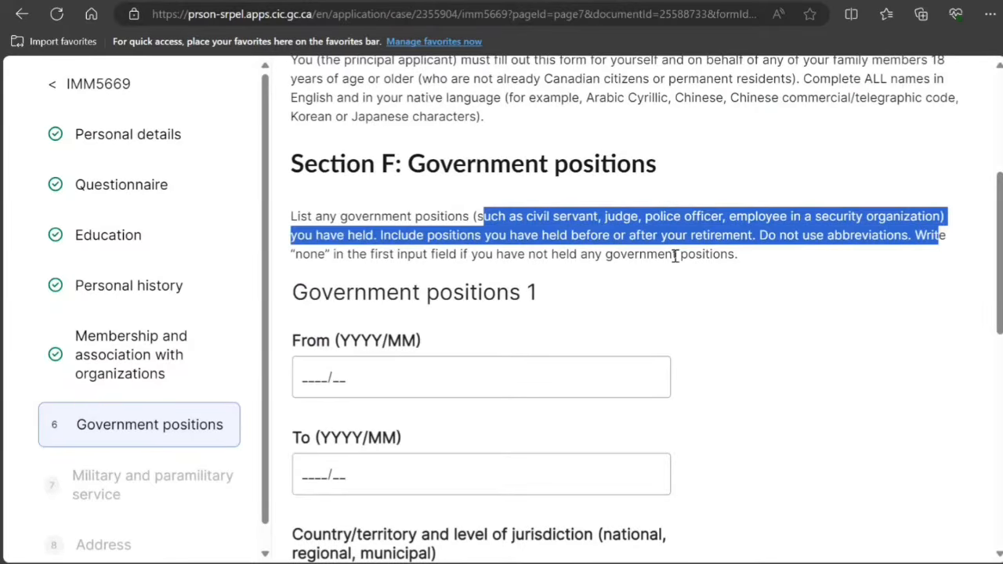
scroll(534, 290, down, 4)
click(437, 297)
text(n)
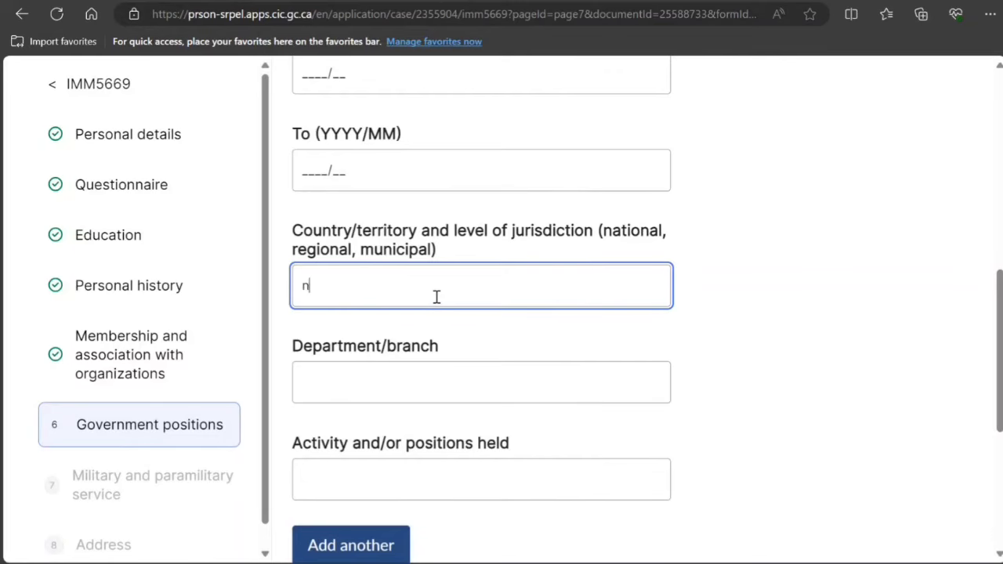
text(one)
scroll(437, 297, down, 3)
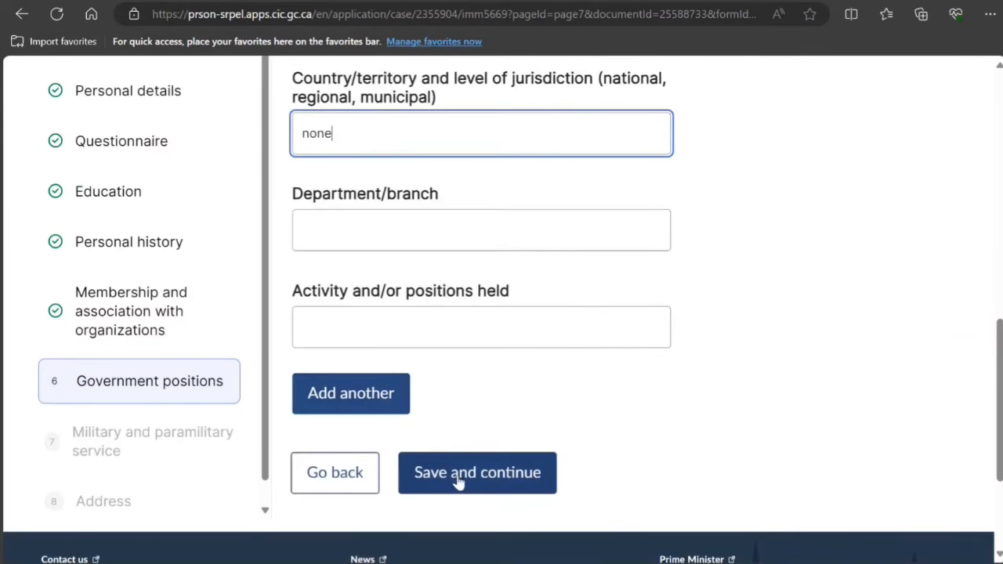
click(457, 477)
Step: Enter none as the Military and paramilitary service 1 country or territory, then save the section and continue
scroll(448, 425, down, 3)
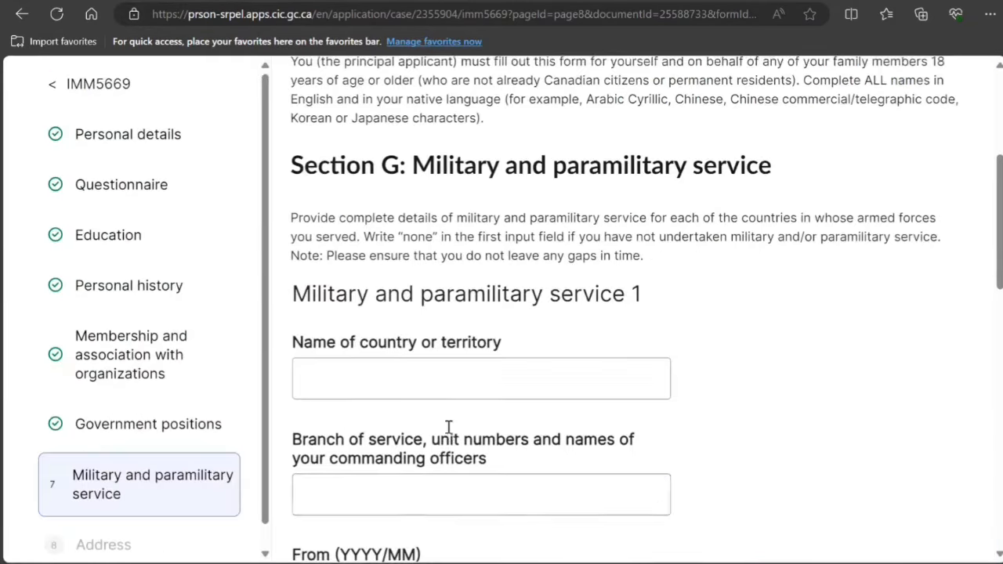
click(462, 385)
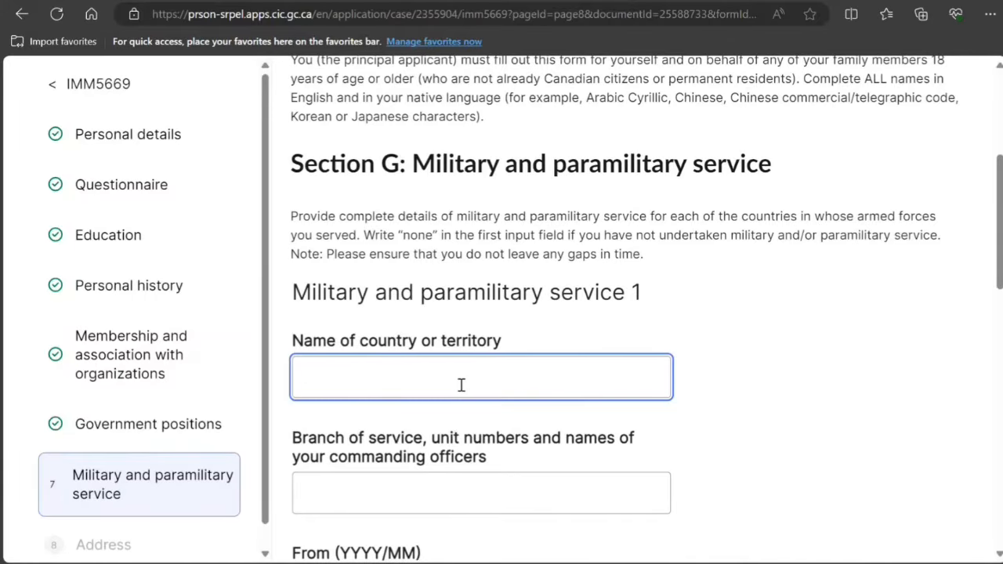
text(none)
scroll(458, 384, down, 10)
click(463, 408)
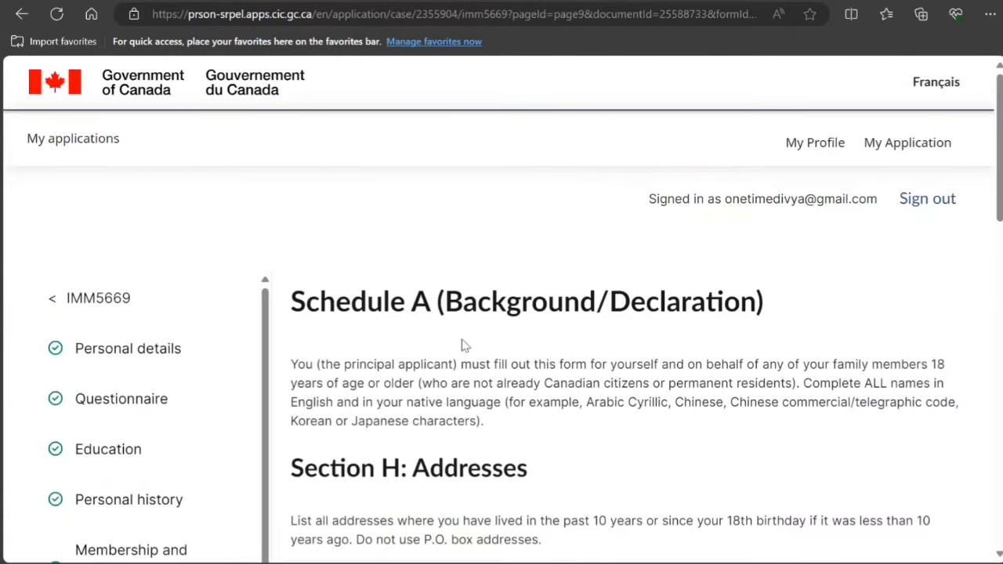
Step: Set the Address 1 start date to 2016/10 in Section H
scroll(461, 343, down, 2)
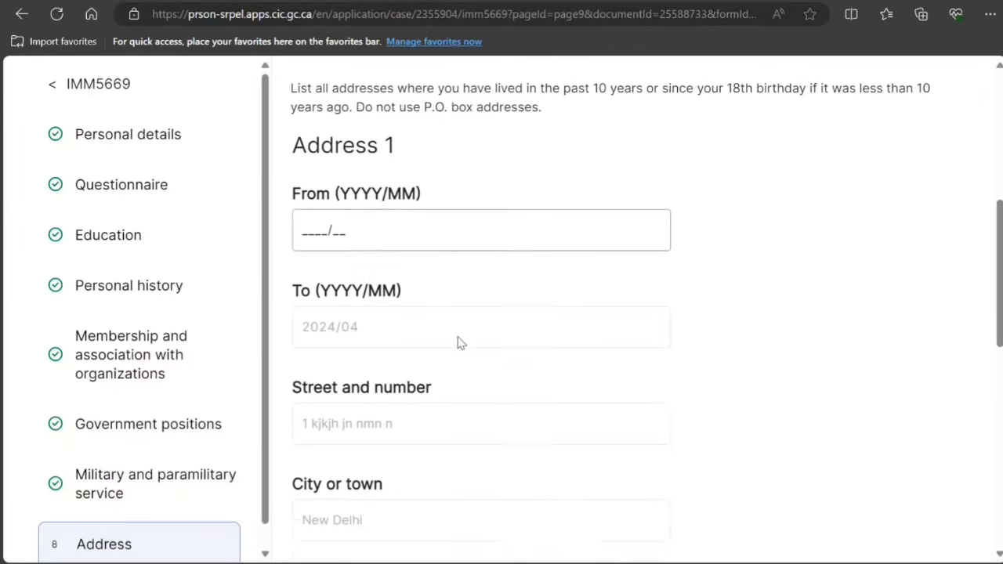
scroll(460, 343, up, 4)
scroll(461, 343, down, 2)
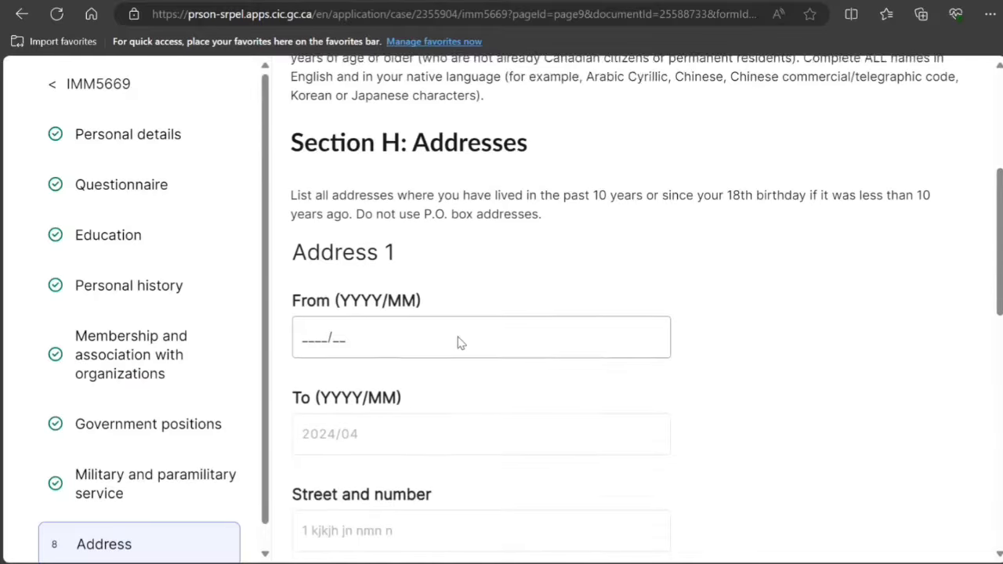
scroll(459, 343, down, 2)
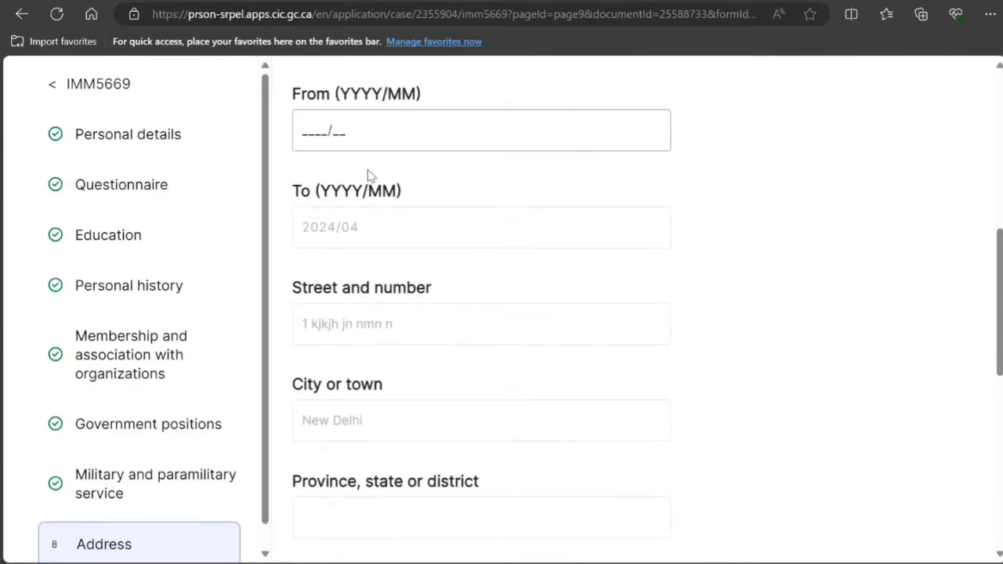
scroll(380, 159, up, 3)
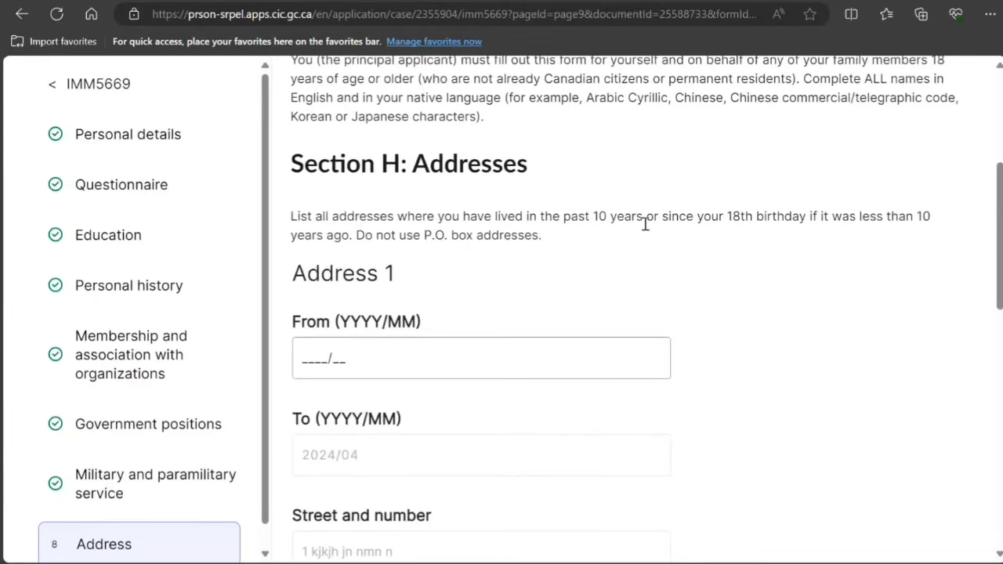
click(304, 358)
text(20)
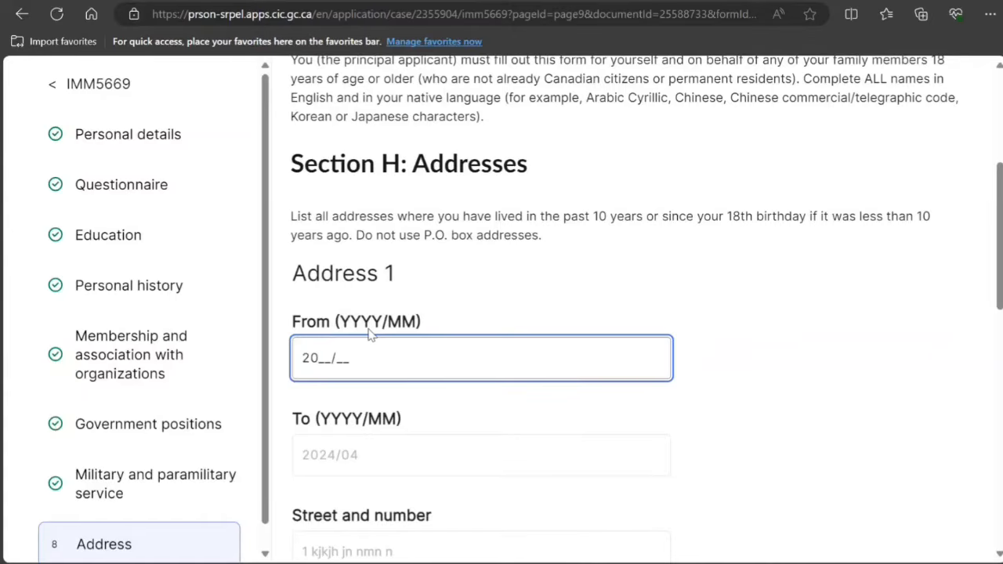
text(16)
text(10)
Step: Save the Address section and leave the finished Schedule A form for the application overview
scroll(374, 336, down, 5)
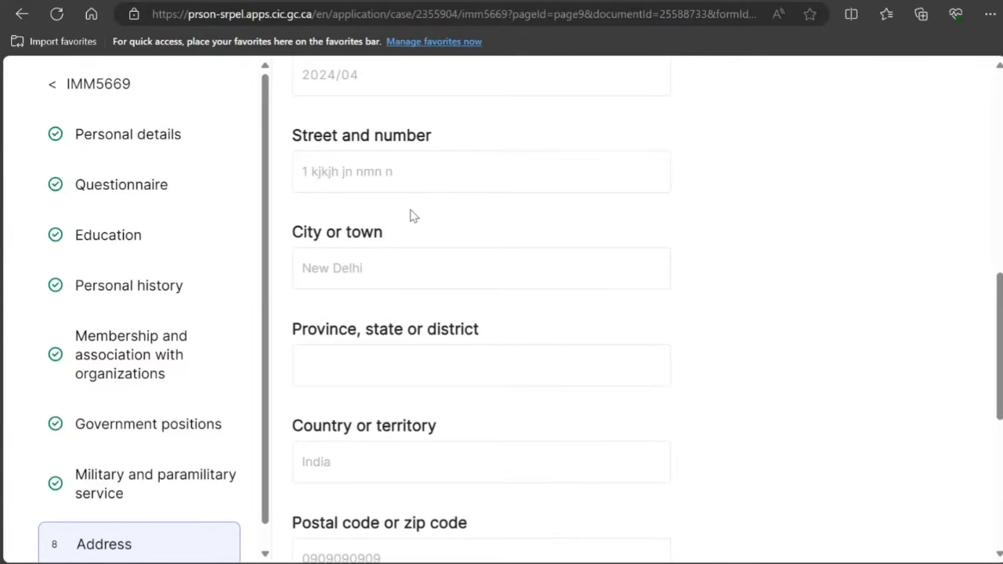
scroll(428, 361, down, 2)
scroll(428, 365, down, 2)
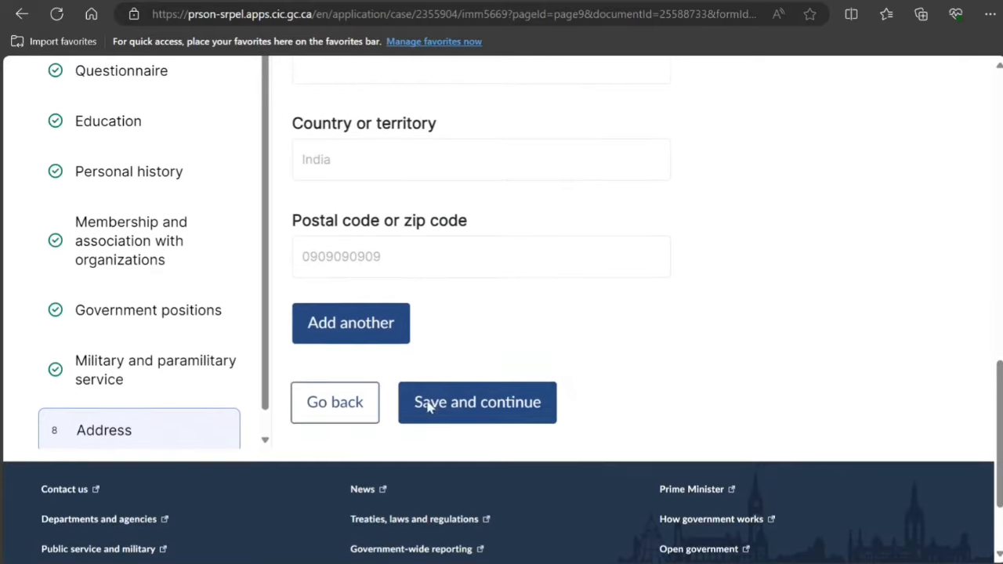
click(458, 402)
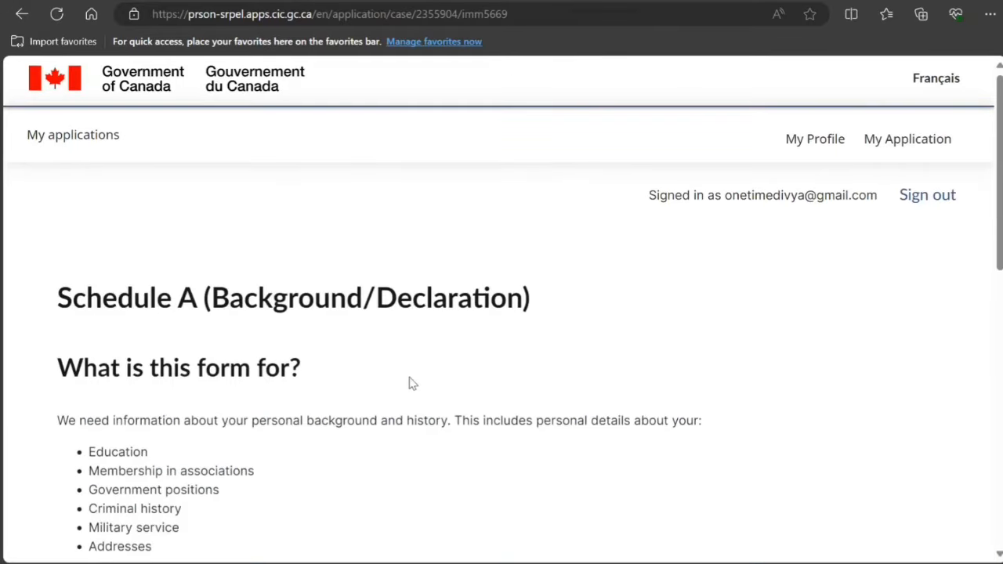
scroll(412, 384, down, 10)
click(414, 295)
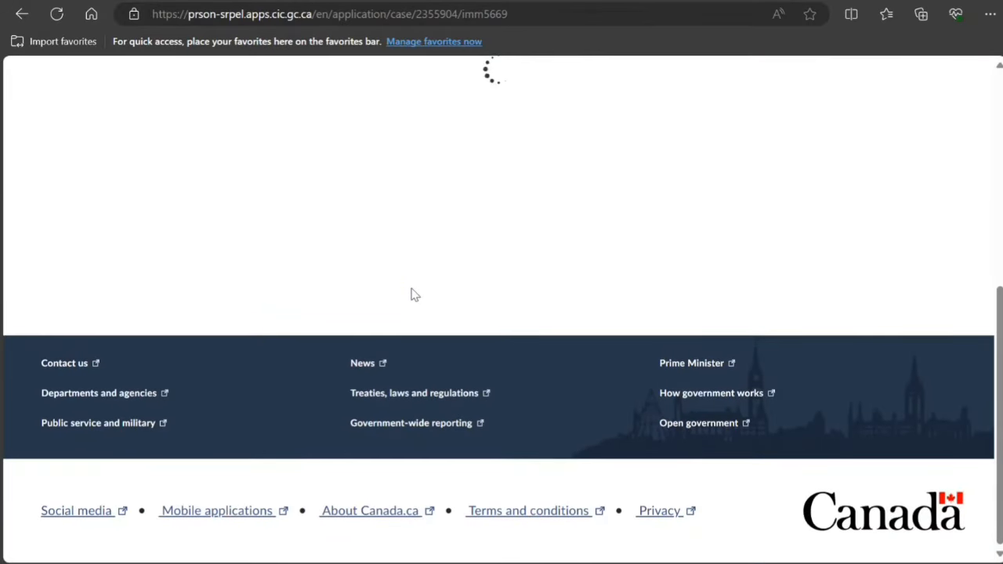
Step: Start the IMM 5562 Supplementary Information - Your Travels form and continue past its introduction
scroll(414, 294, down, 10)
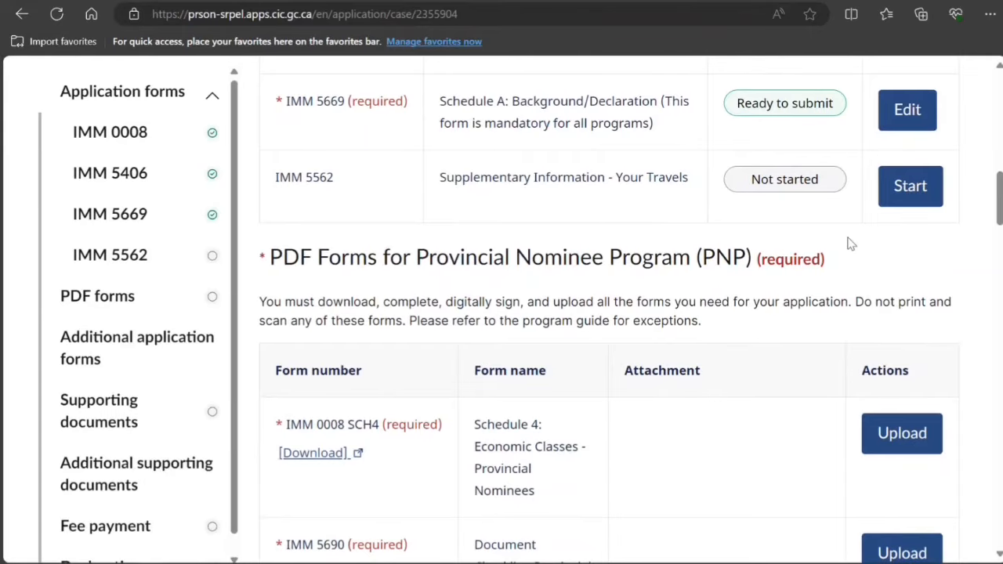
click(925, 192)
scroll(705, 218, down, 3)
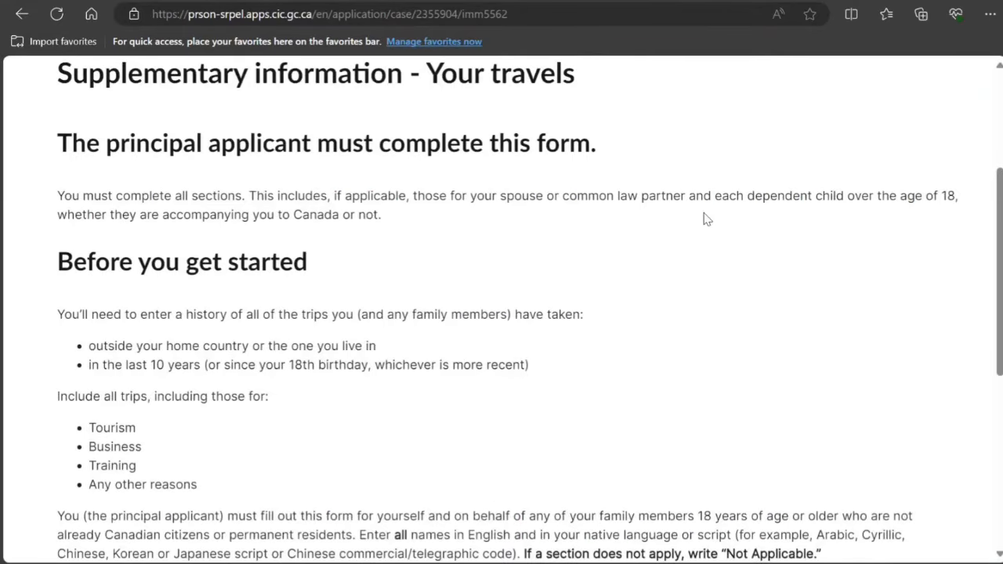
scroll(705, 218, down, 5)
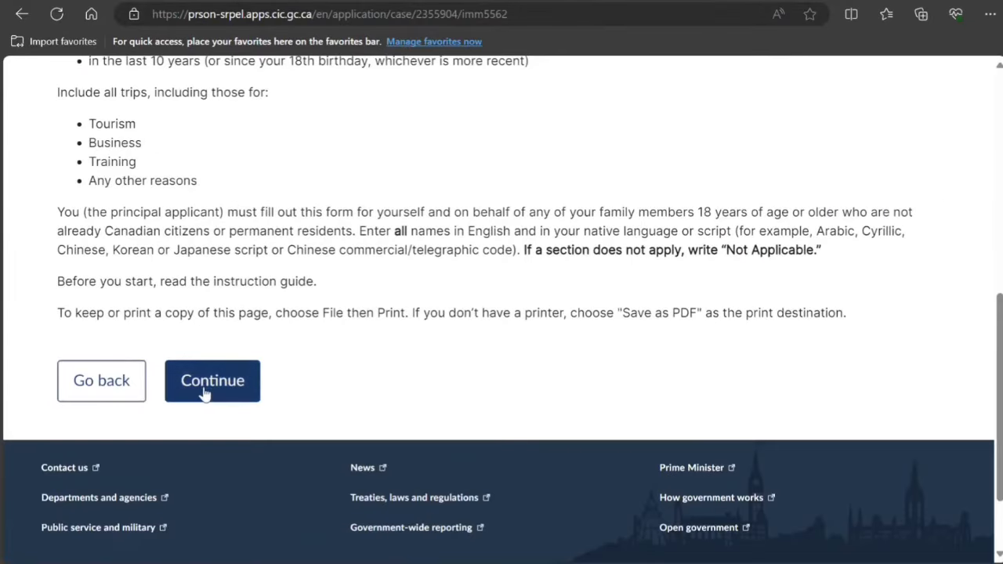
click(210, 385)
Step: Enter the principal applicant's family name and given name in Section A of IMM 5562
scroll(382, 329, down, 5)
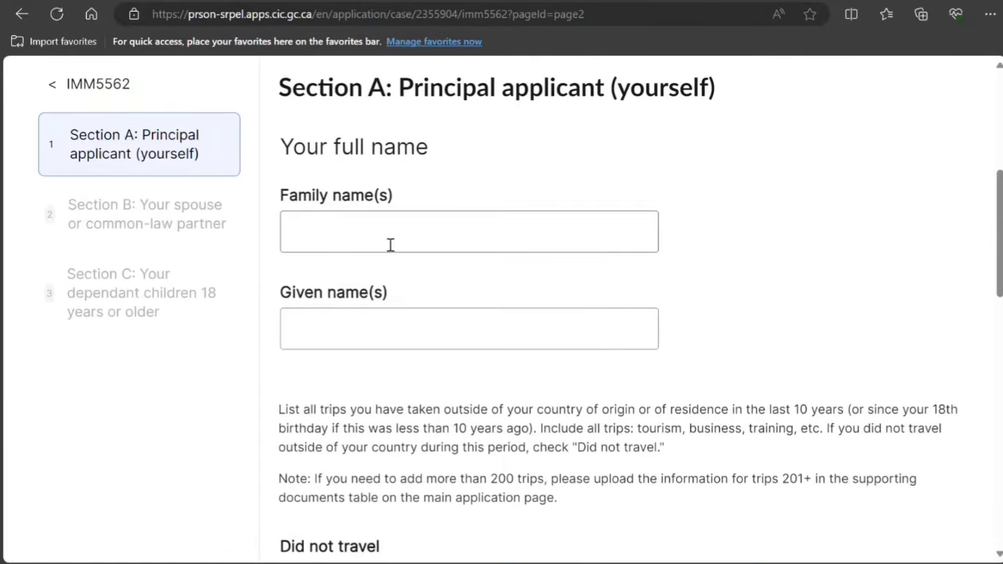
click(390, 244)
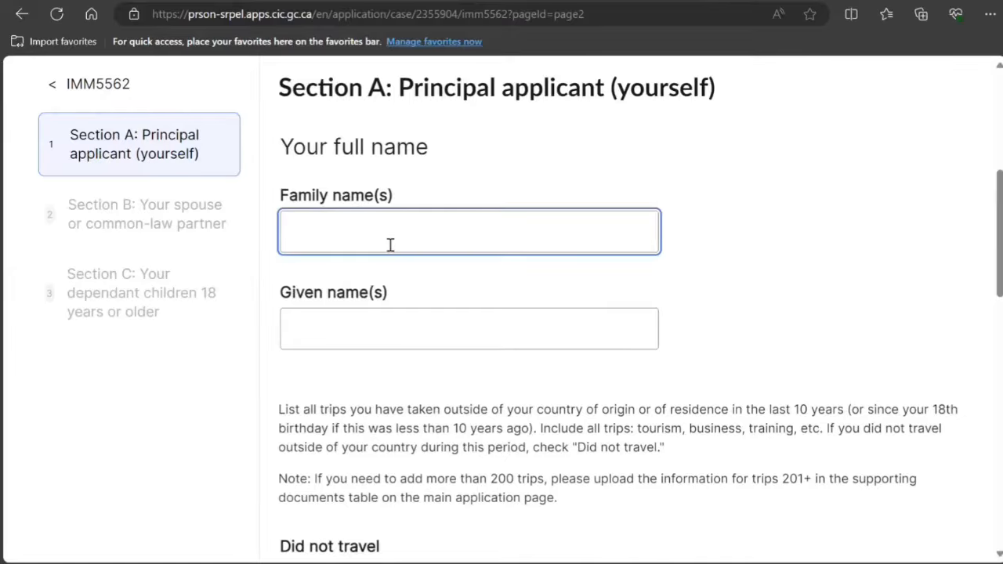
scroll(394, 276, up, 4)
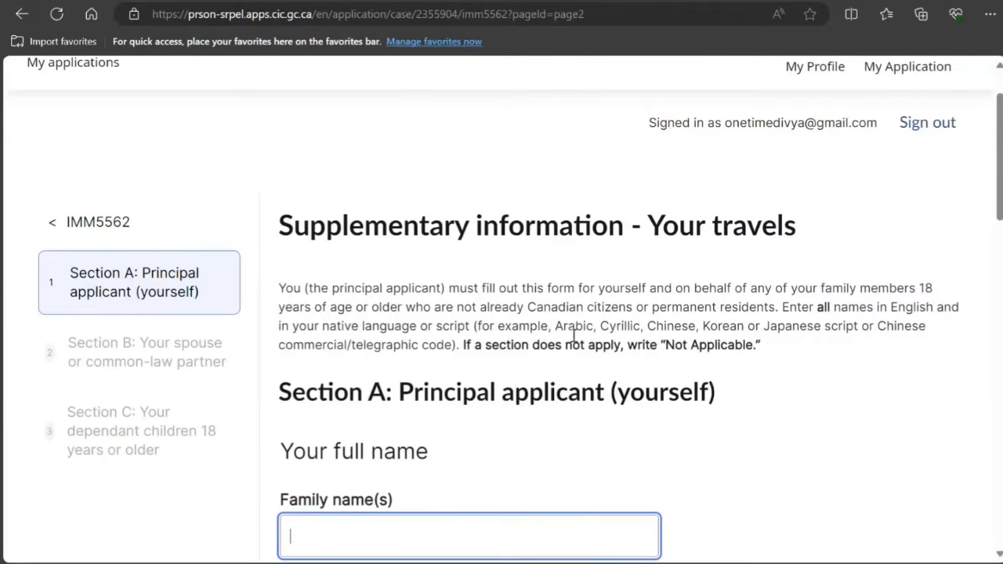
scroll(553, 357, down, 3)
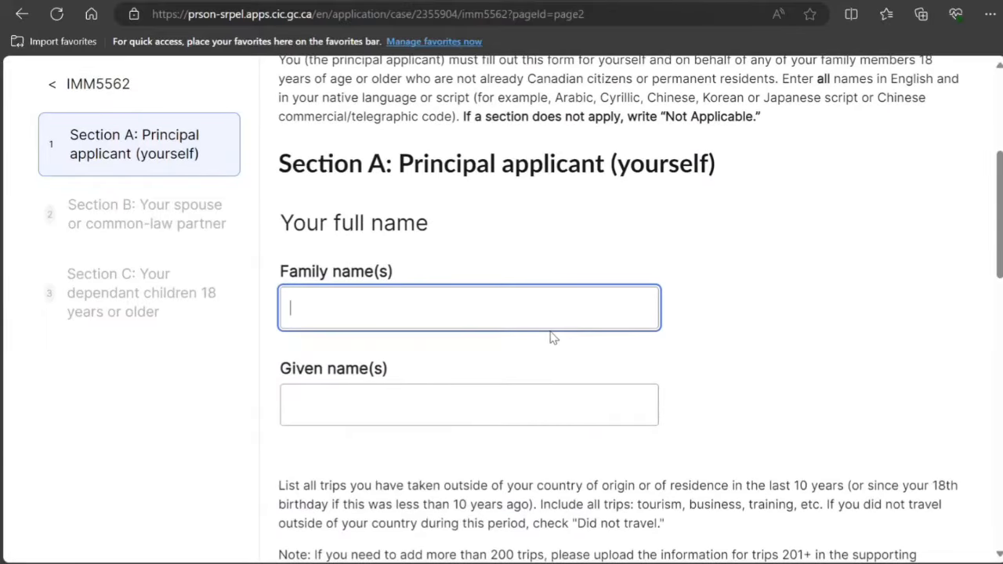
text(Smith)
key(Tab)
text(Jo)
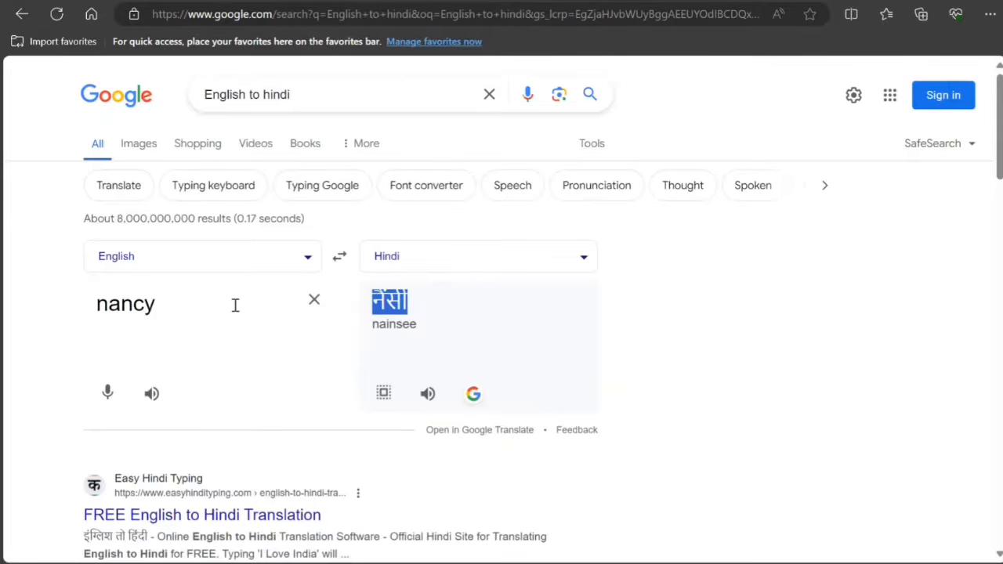
Step: Replace the text in the English-to-Hindi translator with the principal applicant's full name
click(313, 299)
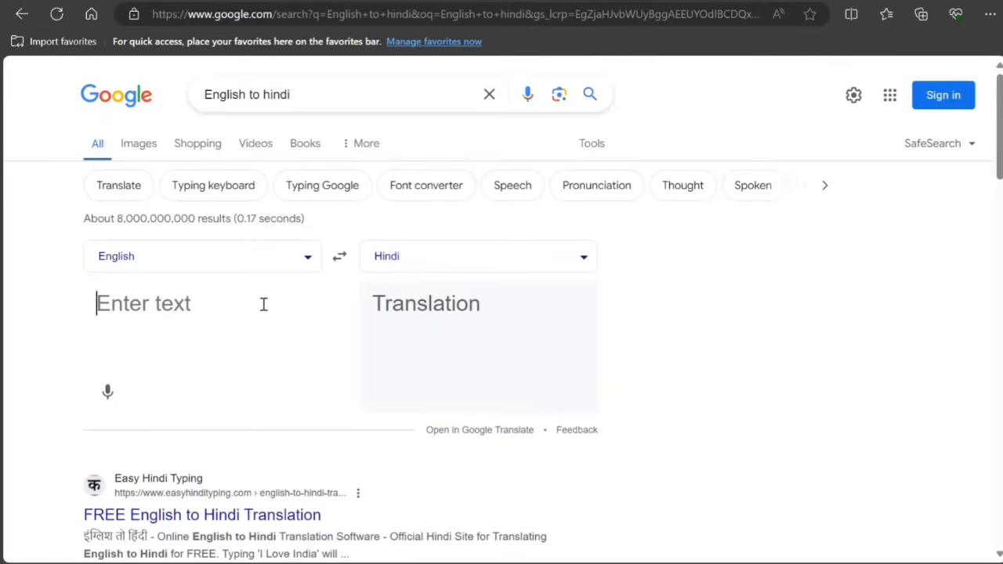
text(John SM)
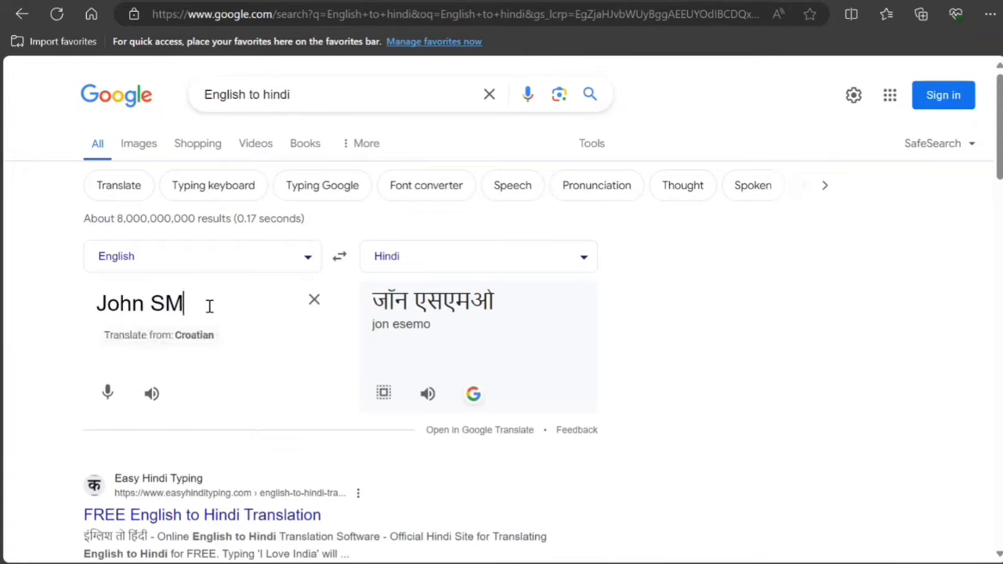
key(BackSpace)
text(mith)
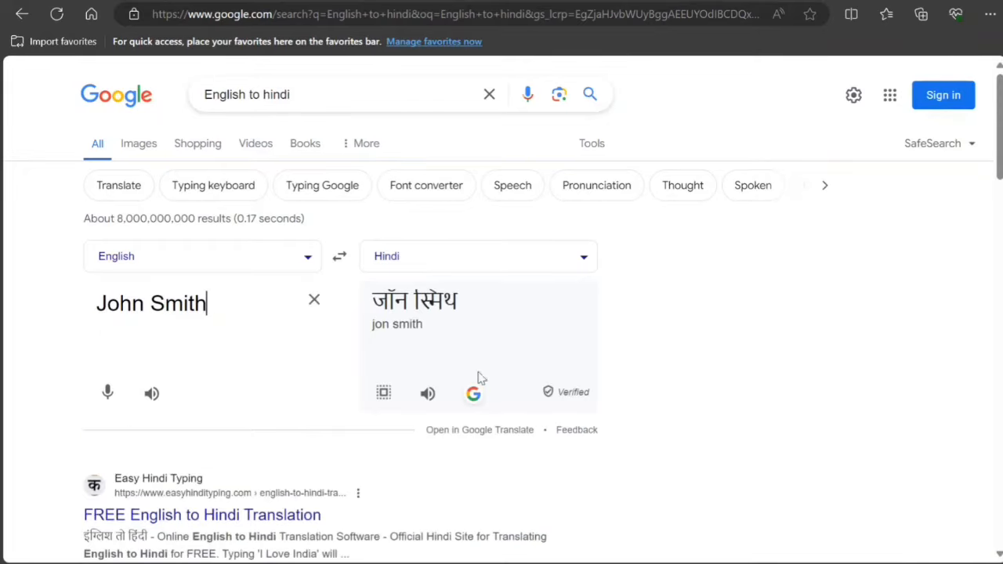
Step: Copy the Hindi spelling of the family name and add it after the English one in the IMM5562 Family name(s) field
drag(462, 306, 416, 301)
key(ctrl+c)
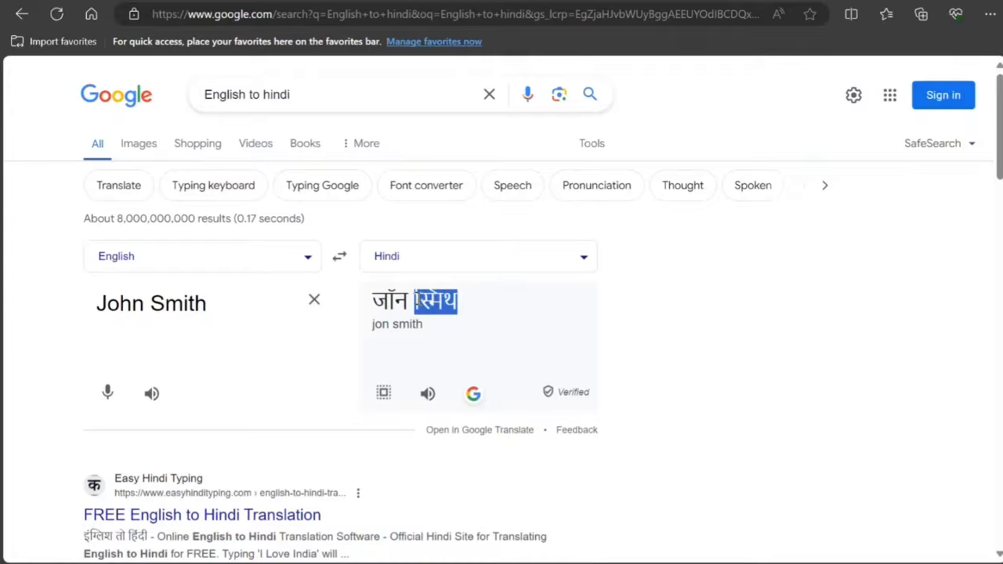
click(345, 1)
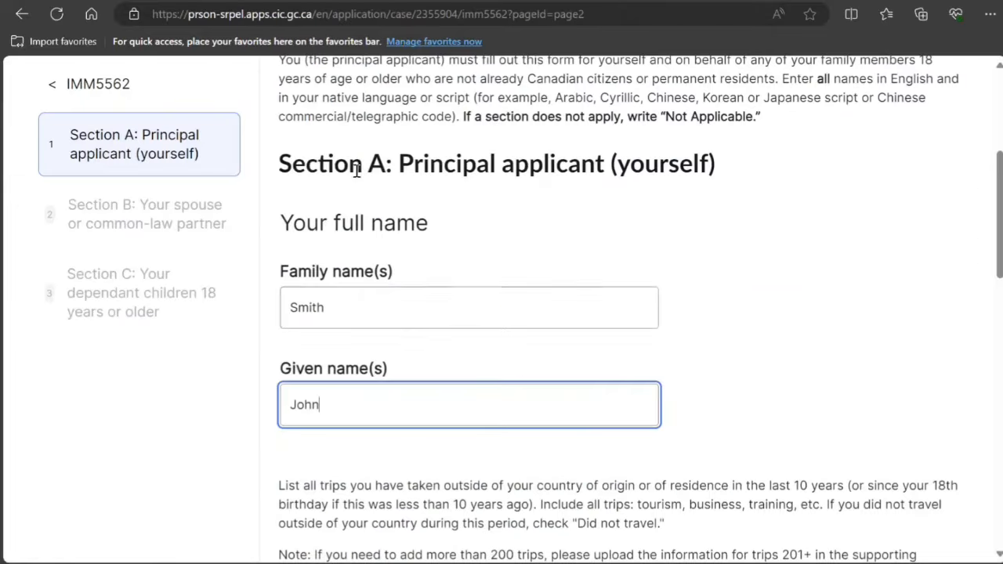
click(414, 315)
key(ctrl+v)
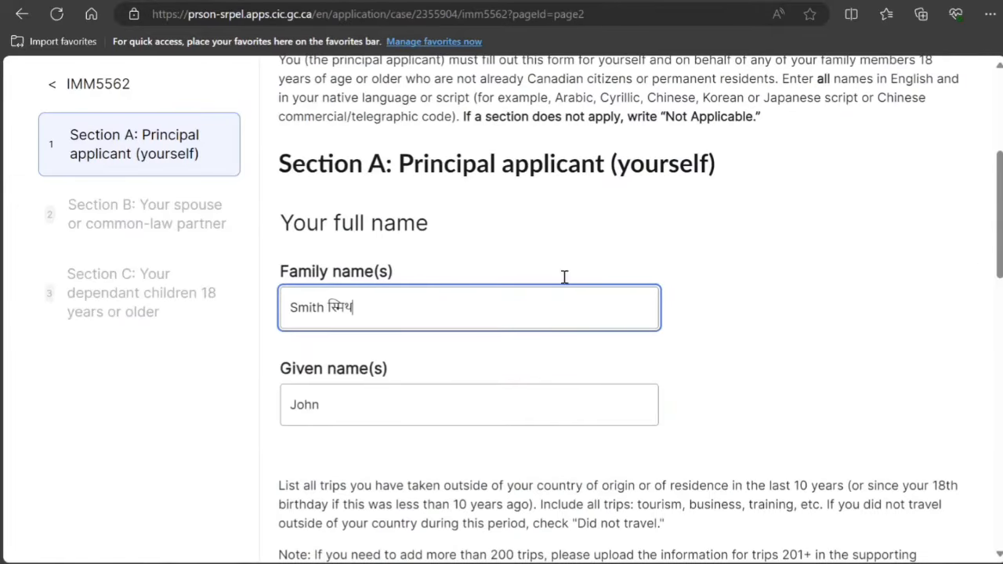
Step: Copy the Hindi spelling of the given name and add it after the English one in the Given name(s) field
click(756, 1)
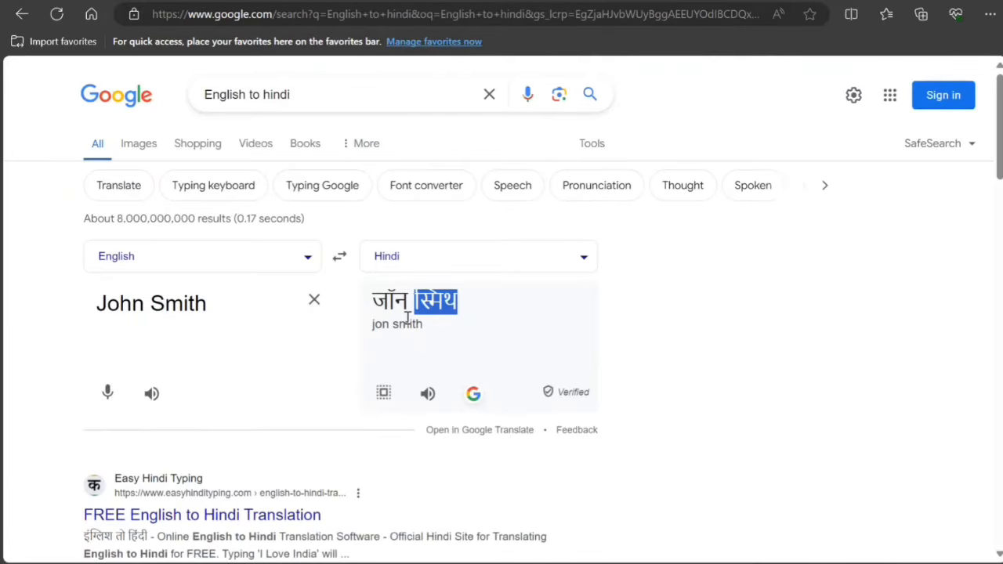
drag(409, 310, 353, 310)
key(ctrl+c)
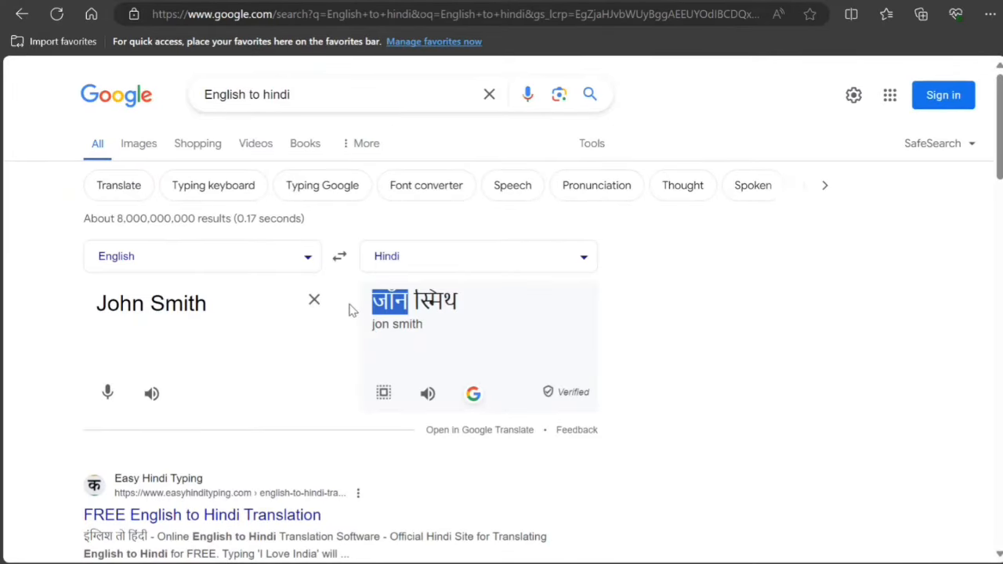
click(168, 2)
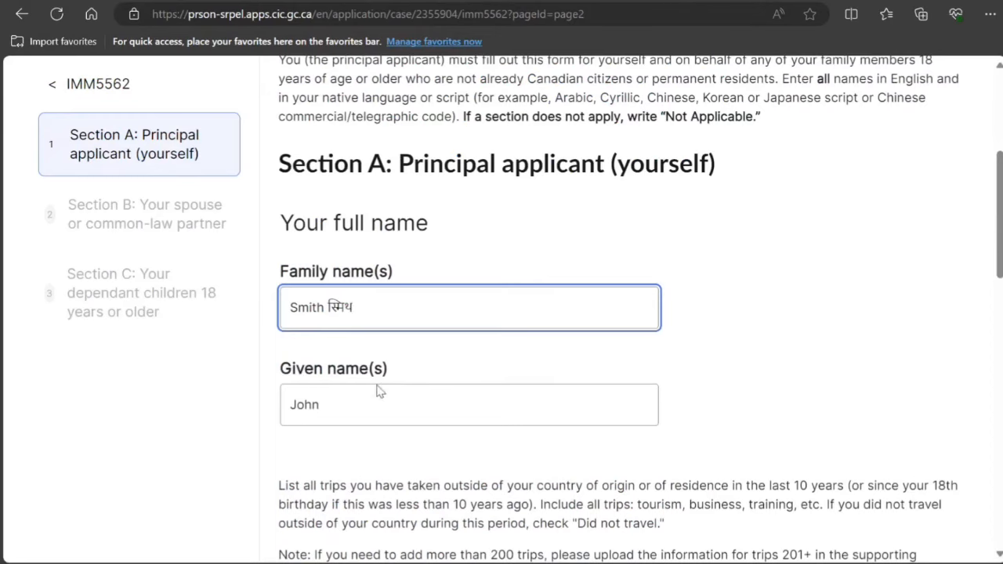
click(358, 409)
key(ctrl+v)
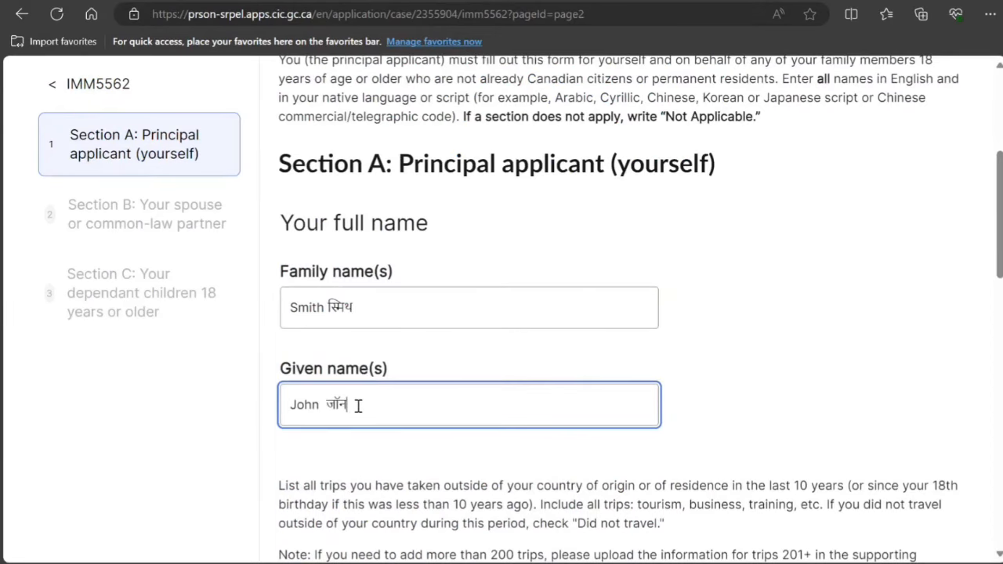
Step: Mark the principal applicant as Did not travel in Section A, then save and continue to Section B
scroll(358, 399, down, 6)
scroll(345, 349, up, 3)
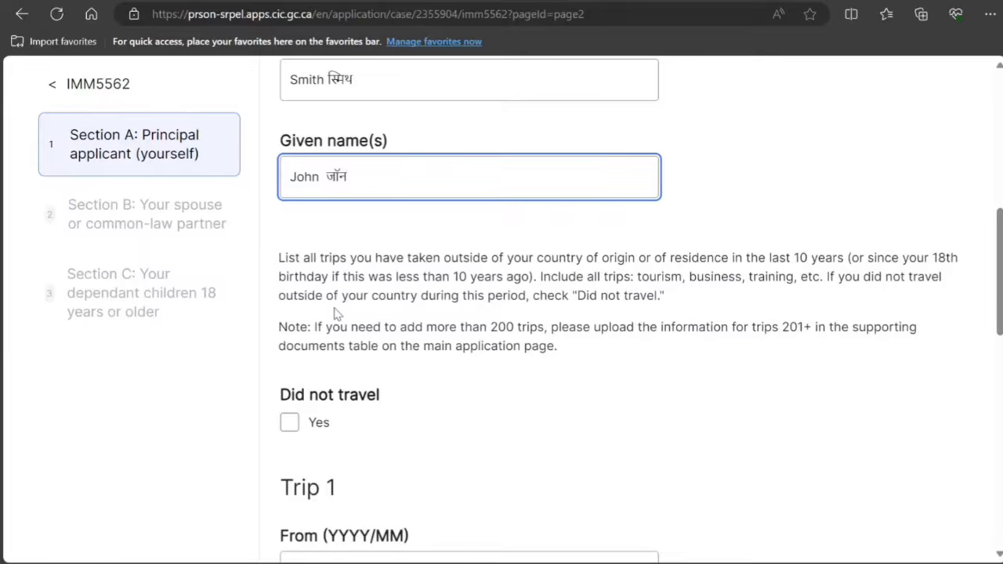
click(289, 423)
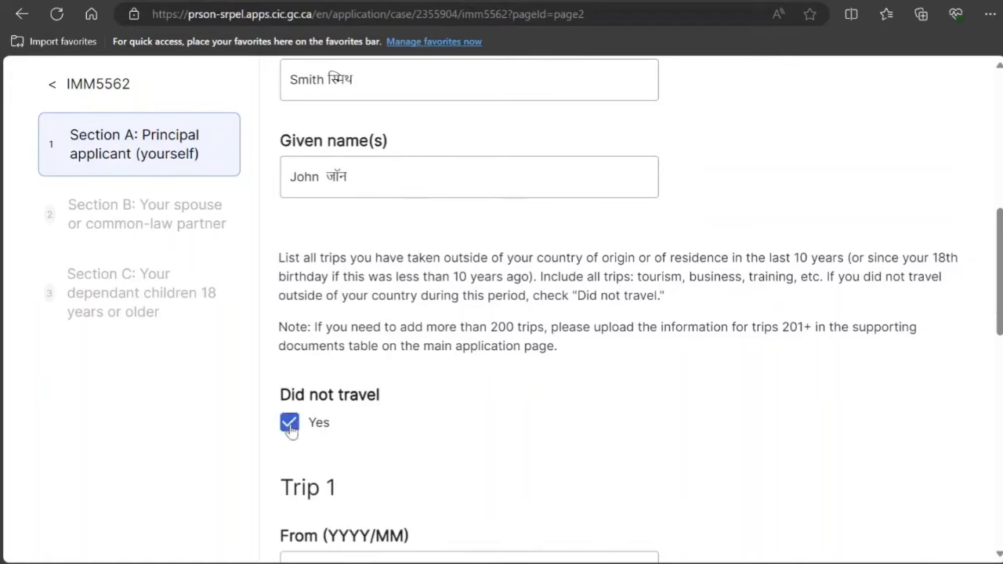
scroll(432, 387, down, 3)
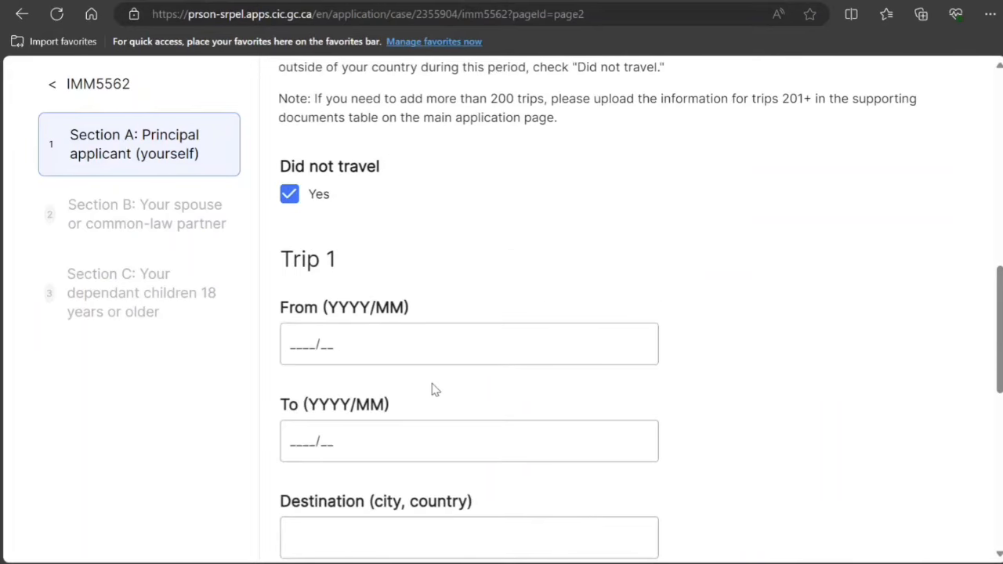
scroll(435, 390, up, 2)
scroll(435, 389, down, 4)
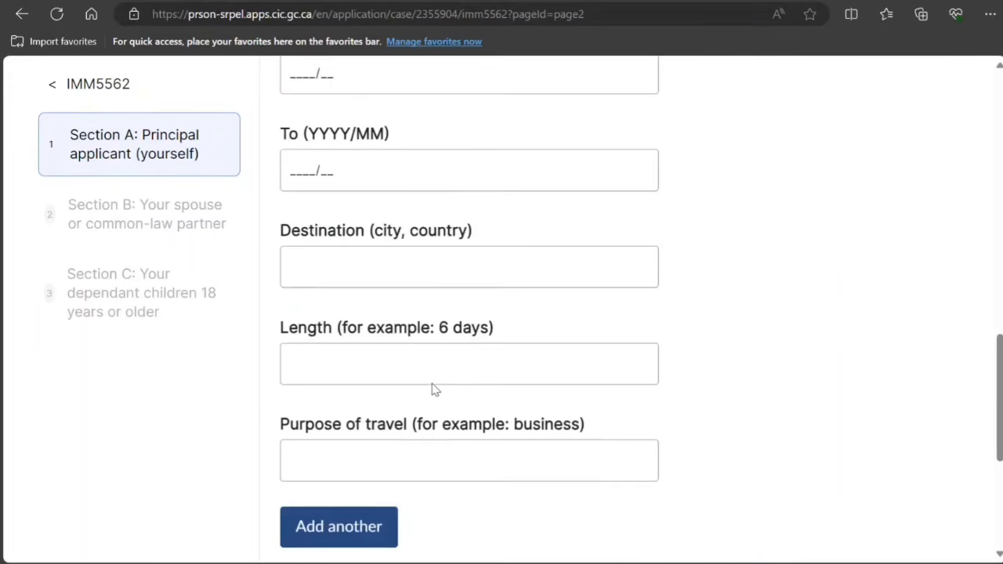
scroll(435, 389, up, 10)
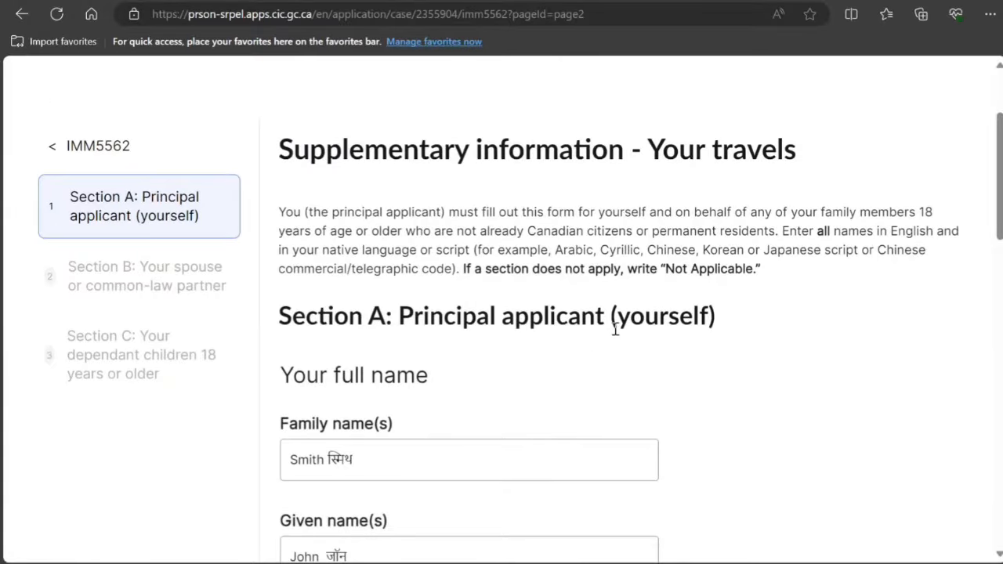
scroll(615, 329, down, 3)
scroll(609, 338, down, 10)
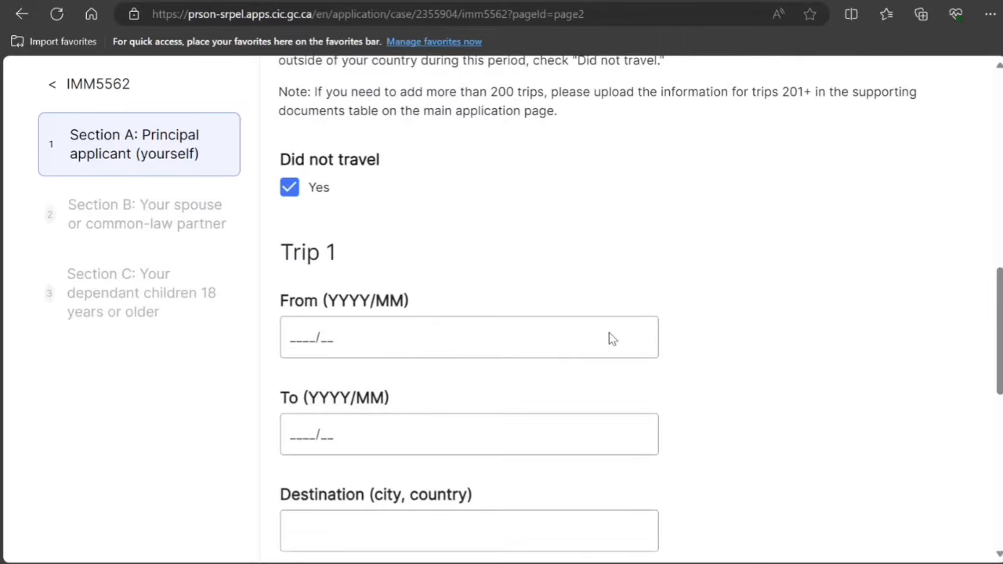
click(489, 285)
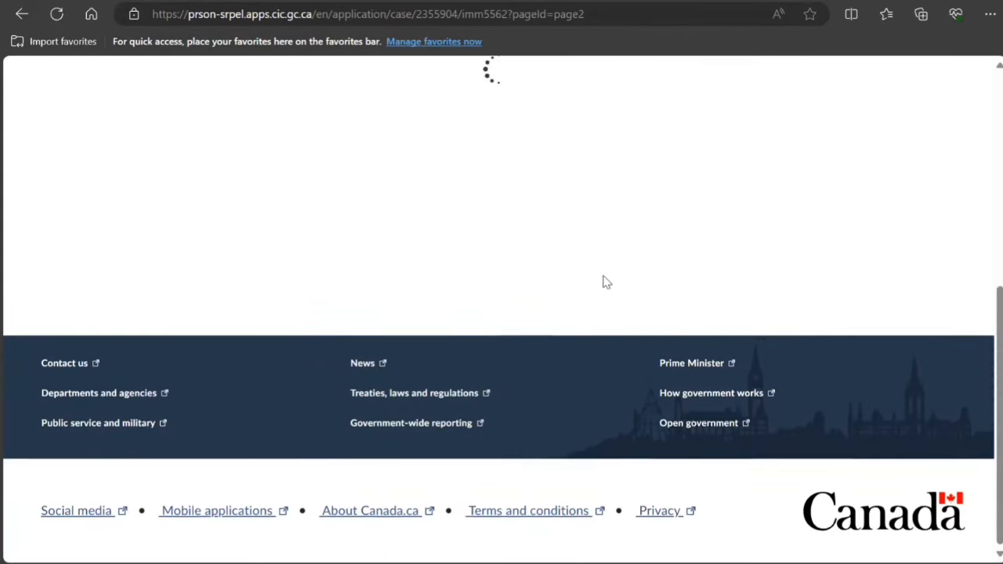
Step: Enter "Not Applicable" as the Trip 1 destination in Section B for the spouse, then save and continue
scroll(604, 282, down, 4)
scroll(604, 282, down, 1)
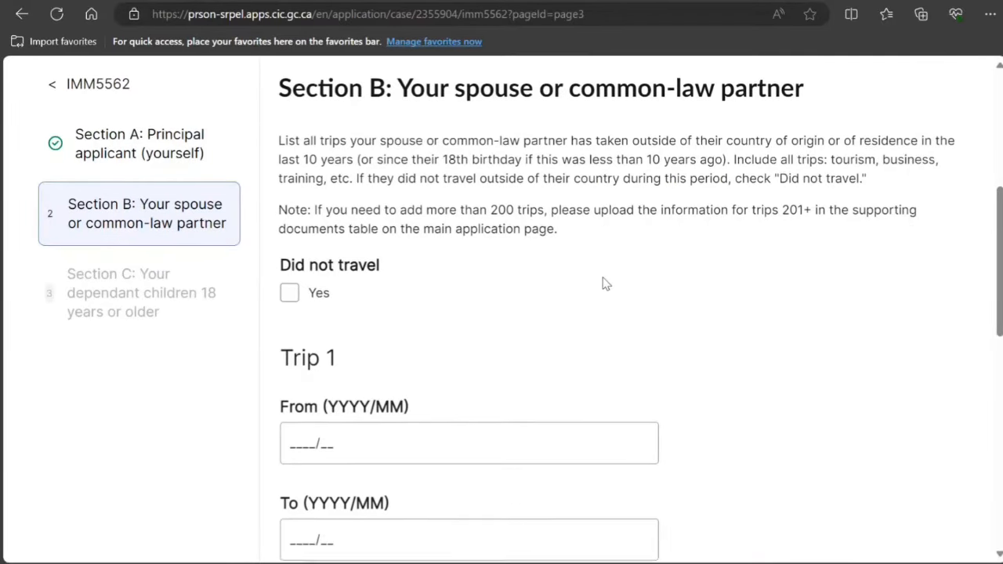
scroll(572, 288, down, 4)
click(441, 333)
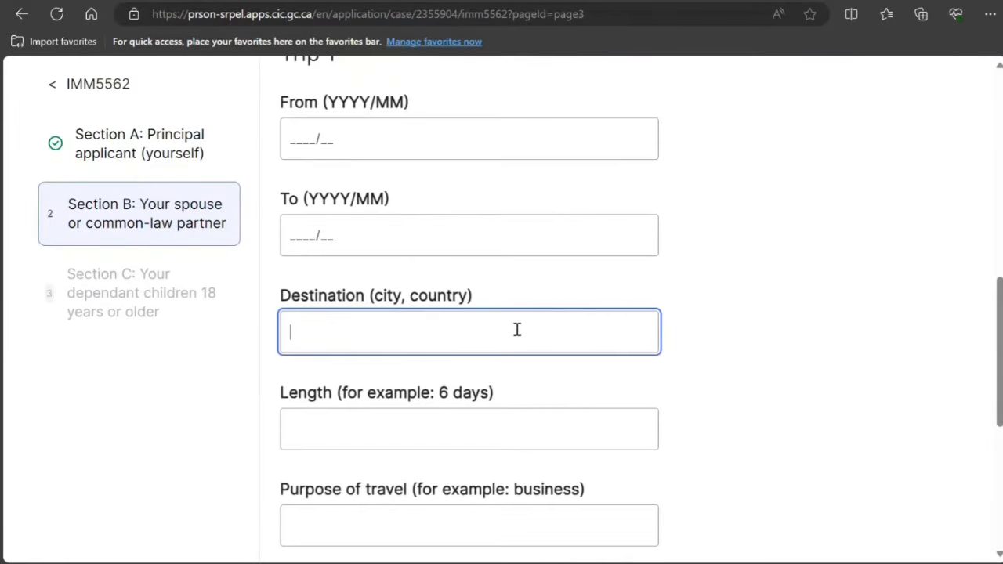
text(t Applicable)
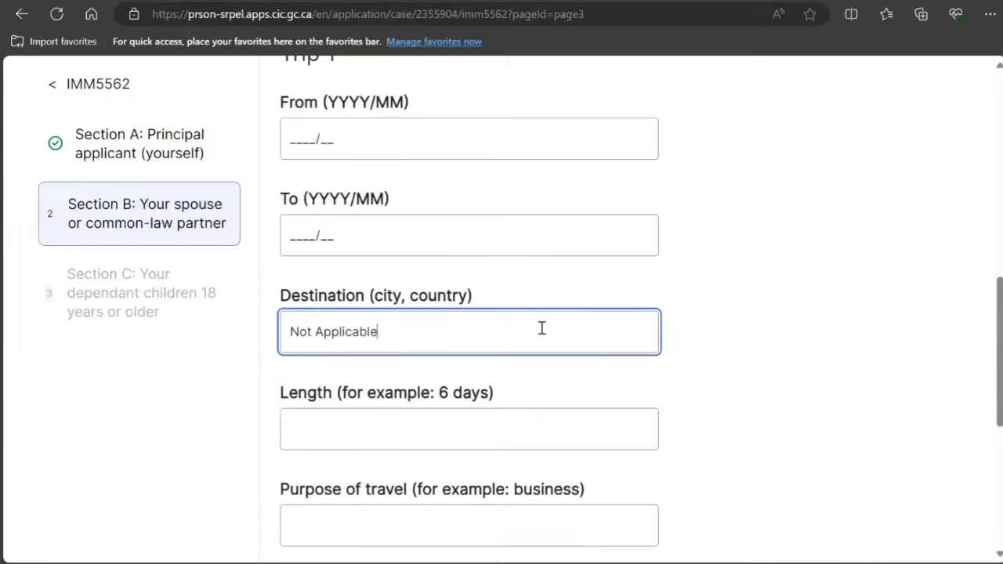
scroll(542, 329, up, 5)
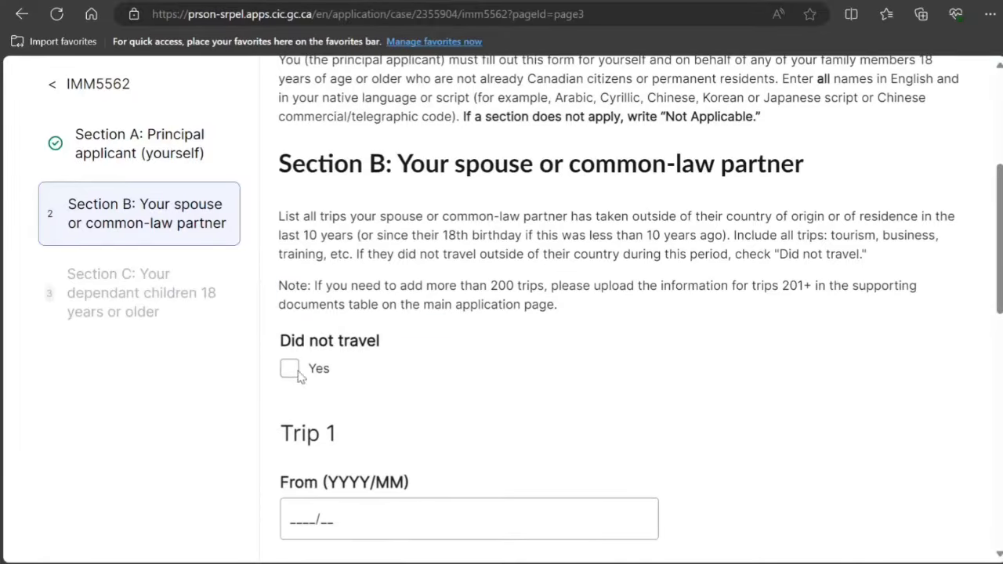
scroll(484, 447, down, 9)
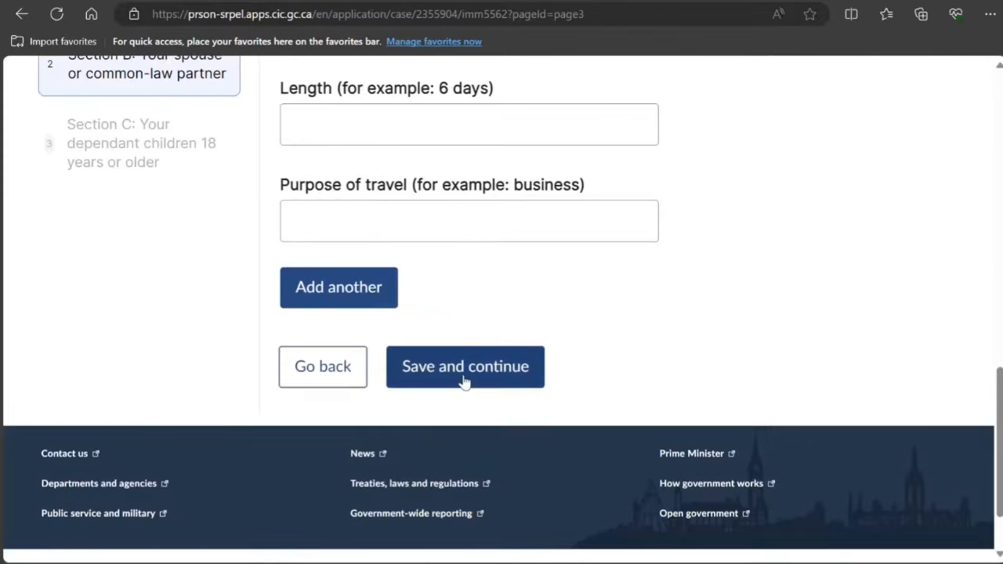
click(465, 381)
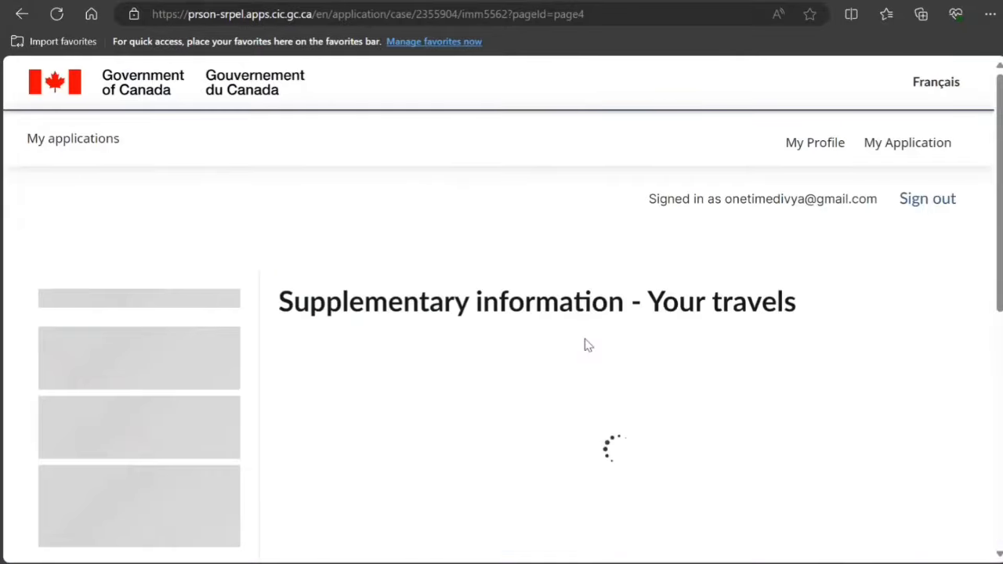
Step: Enter "Not Applicable" as the Trip 1 given name in Section C, then complete IMM5562 and return to the application
scroll(585, 345, down, 1)
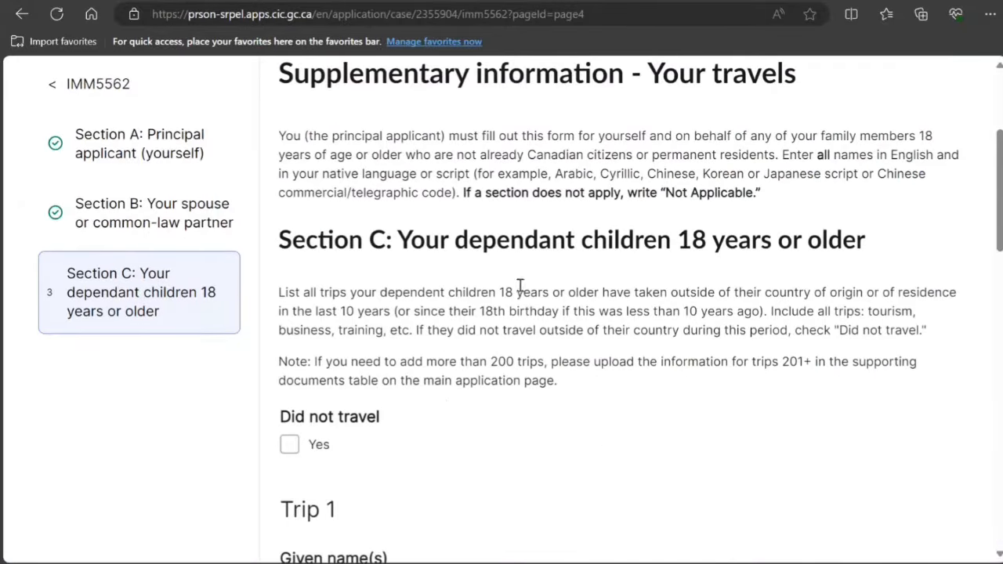
scroll(443, 411, down, 3)
scroll(439, 414, down, 2)
scroll(437, 407, up, 3)
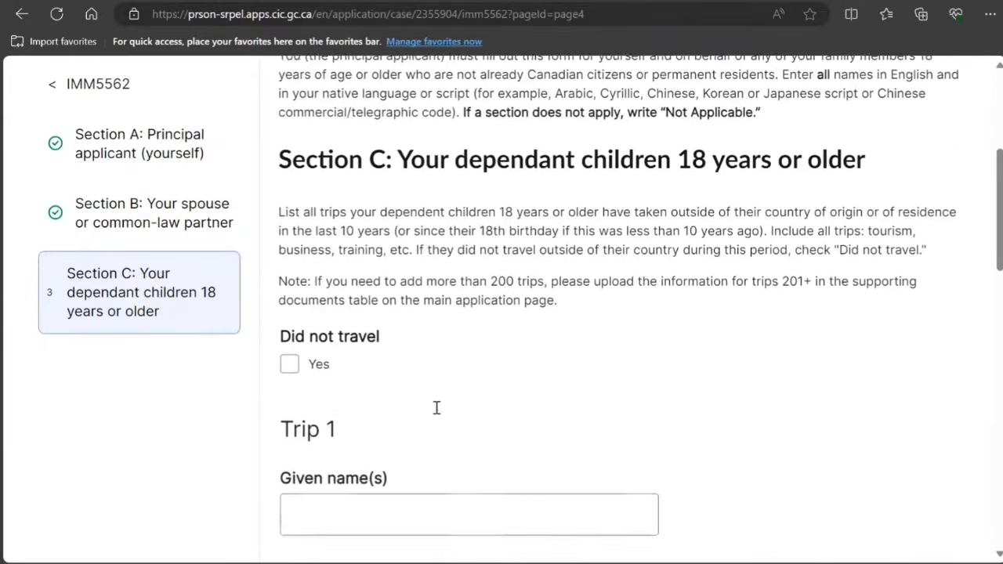
scroll(436, 412, up, 1)
scroll(436, 412, down, 5)
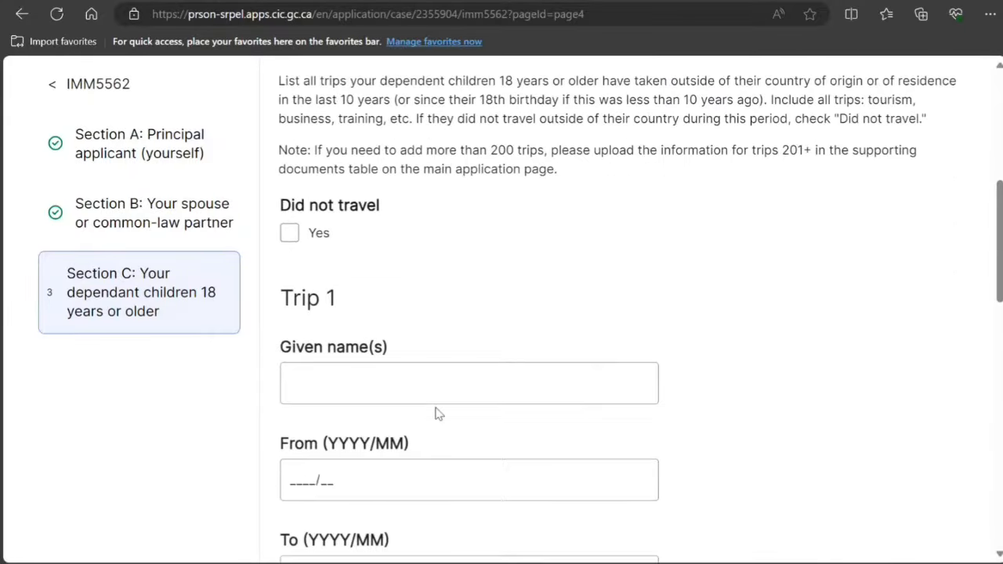
scroll(445, 293, up, 1)
click(446, 292)
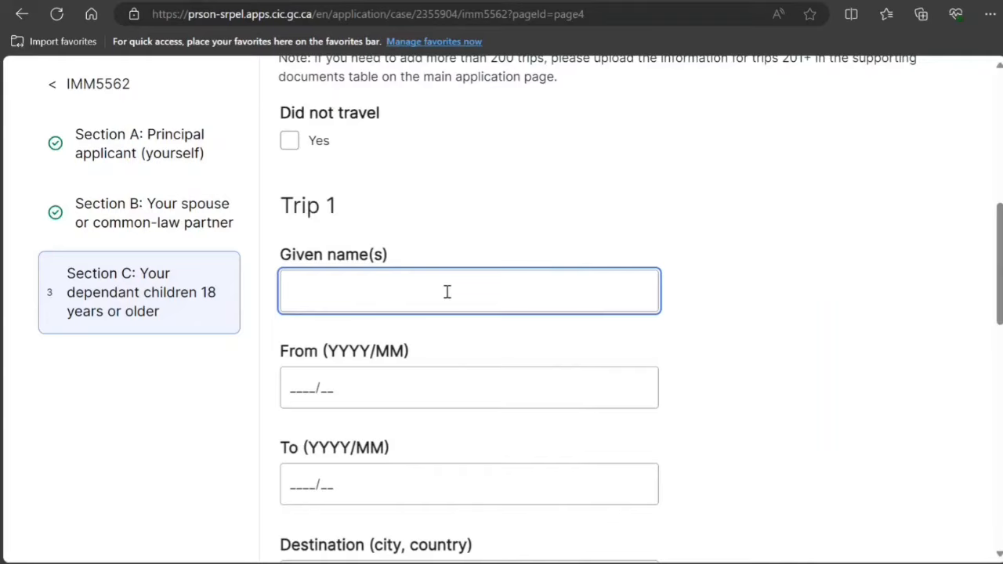
text(Not Applicable)
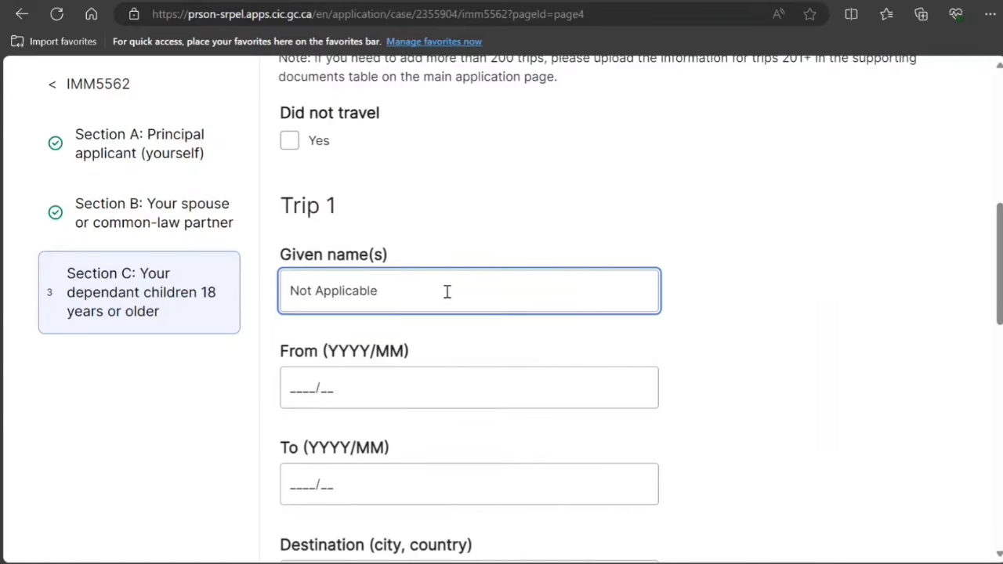
scroll(439, 302, down, 5)
scroll(428, 425, down, 5)
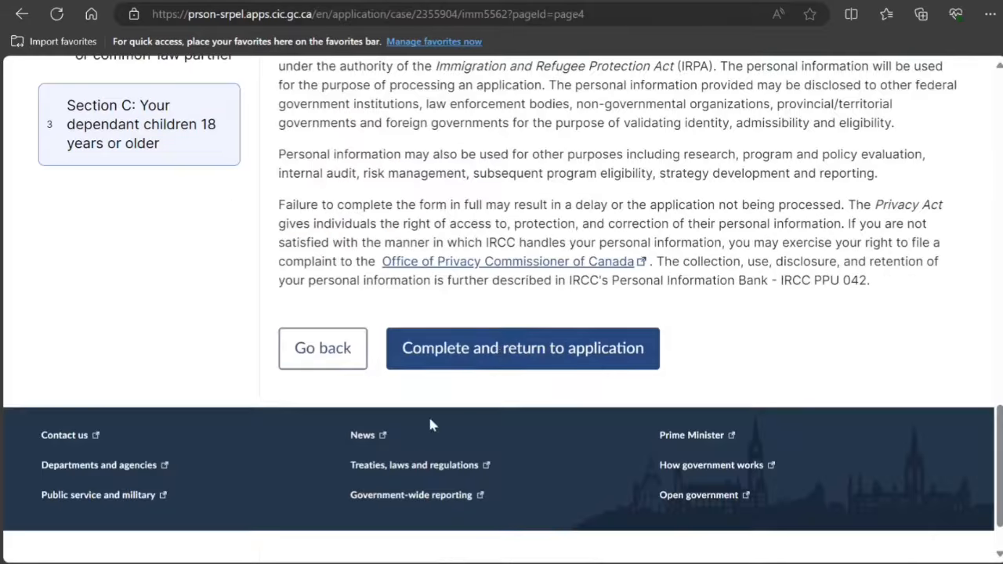
click(501, 348)
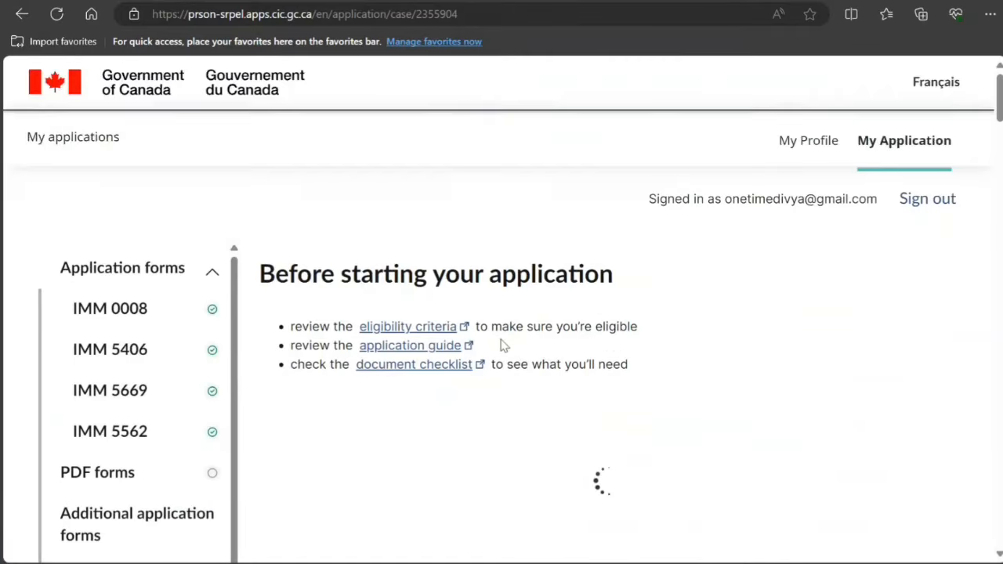
Step: Review the required PDF forms for the Provincial Nominee Program and dismiss the success notification
scroll(502, 348, down, 10)
scroll(496, 347, down, 8)
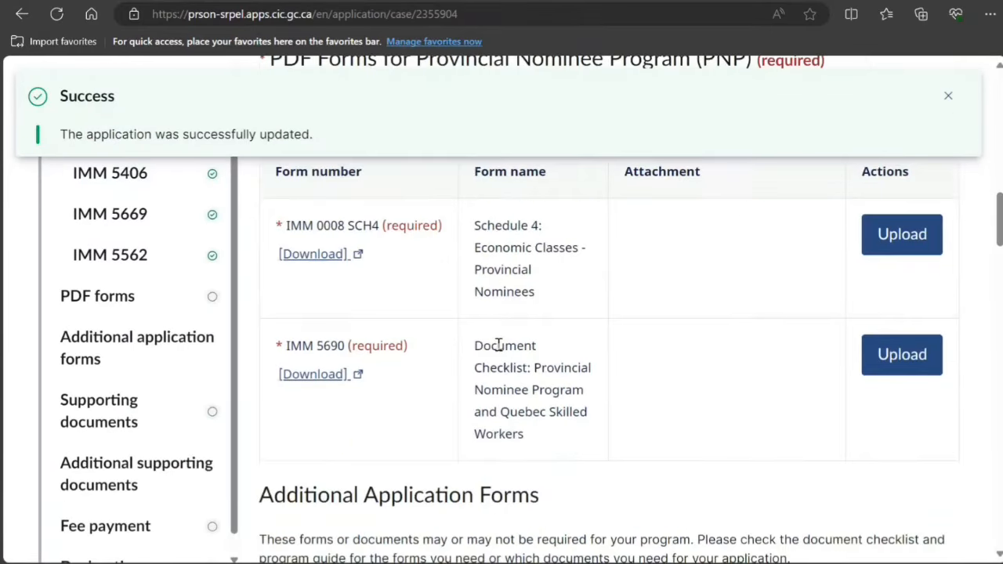
scroll(624, 314, up, 6)
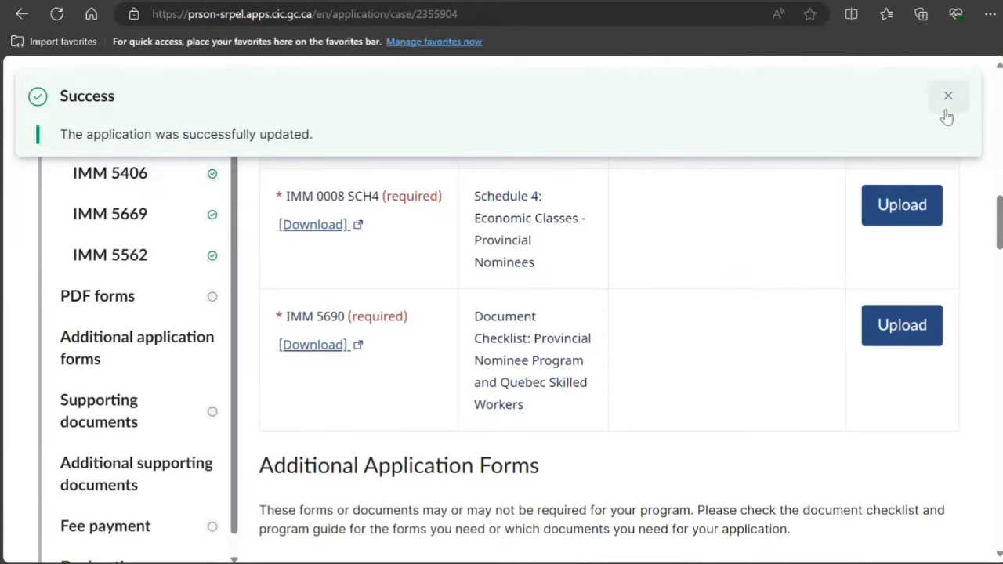
click(946, 98)
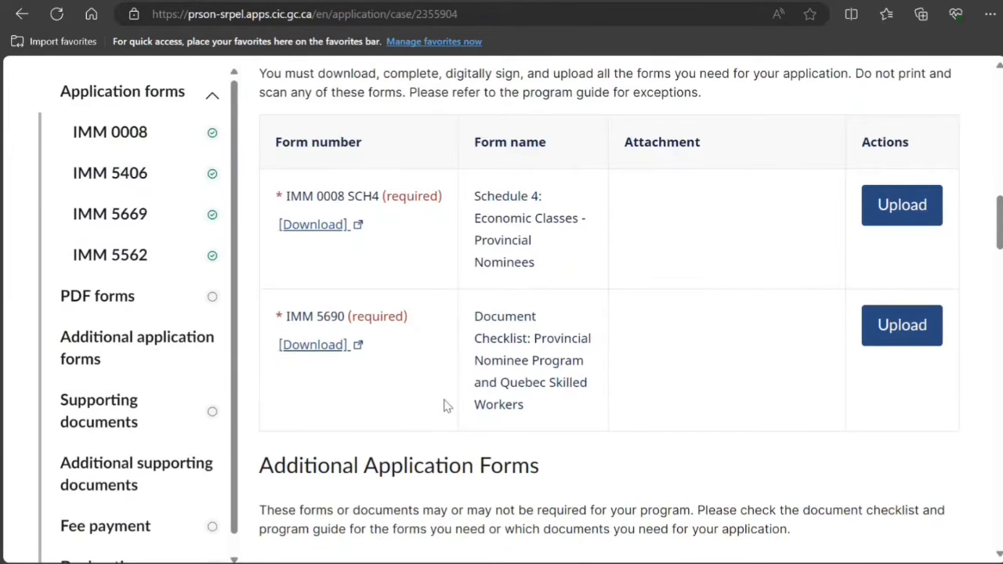
Step: Browse the list of additional application forms, then search it for "Provin"
scroll(444, 405, down, 4)
click(528, 276)
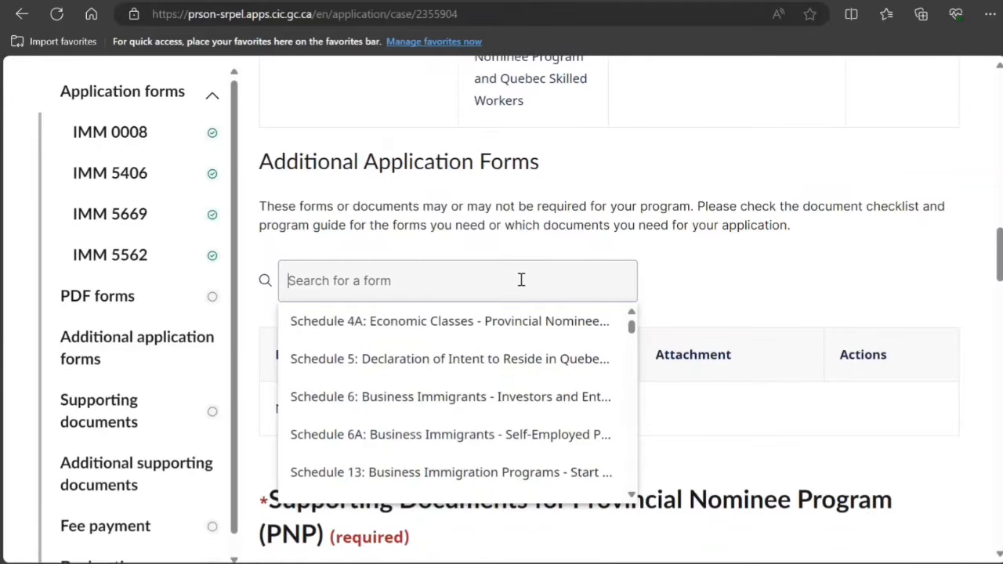
scroll(486, 367, down, 3)
scroll(486, 367, down, 2)
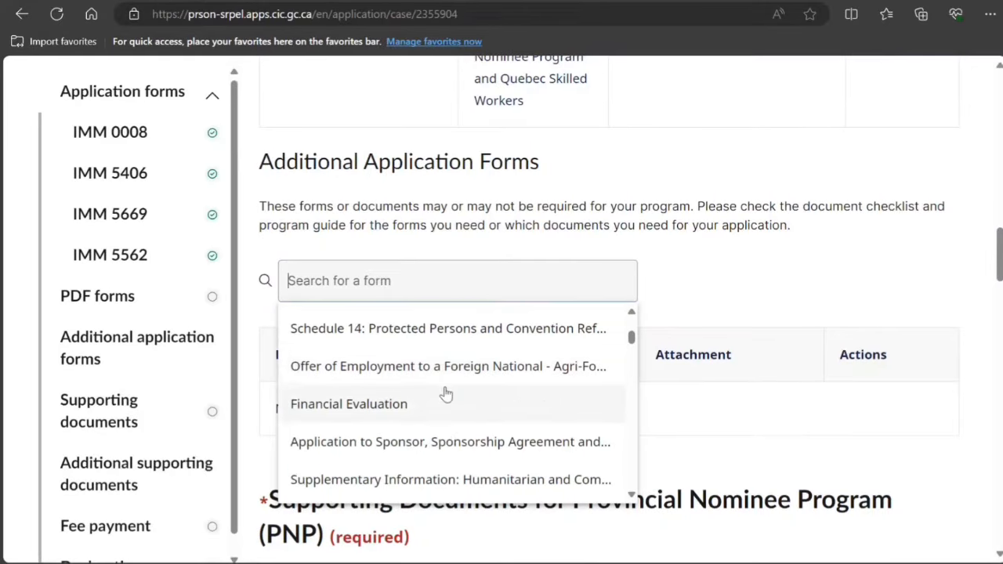
scroll(445, 394, down, 12)
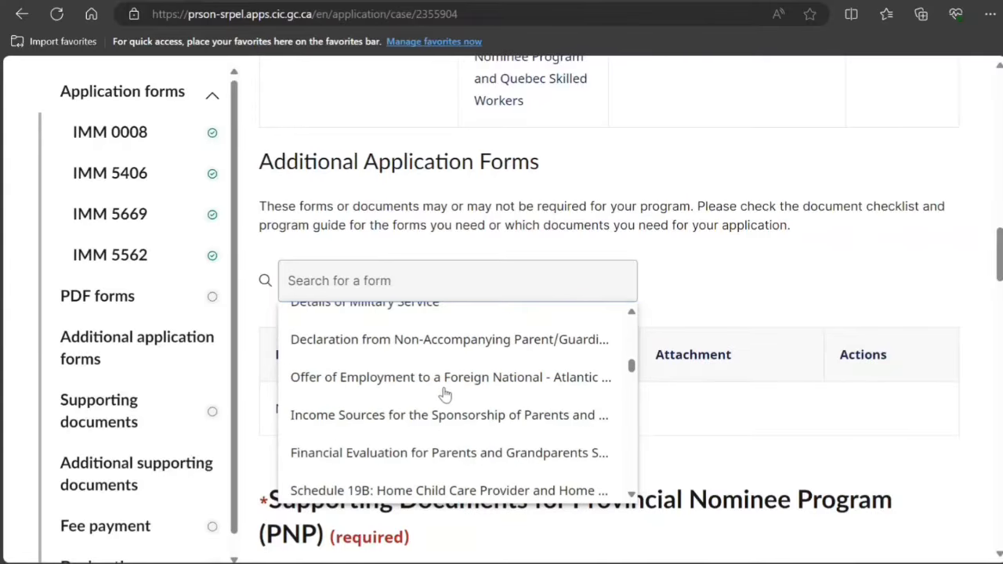
scroll(443, 395, down, 3)
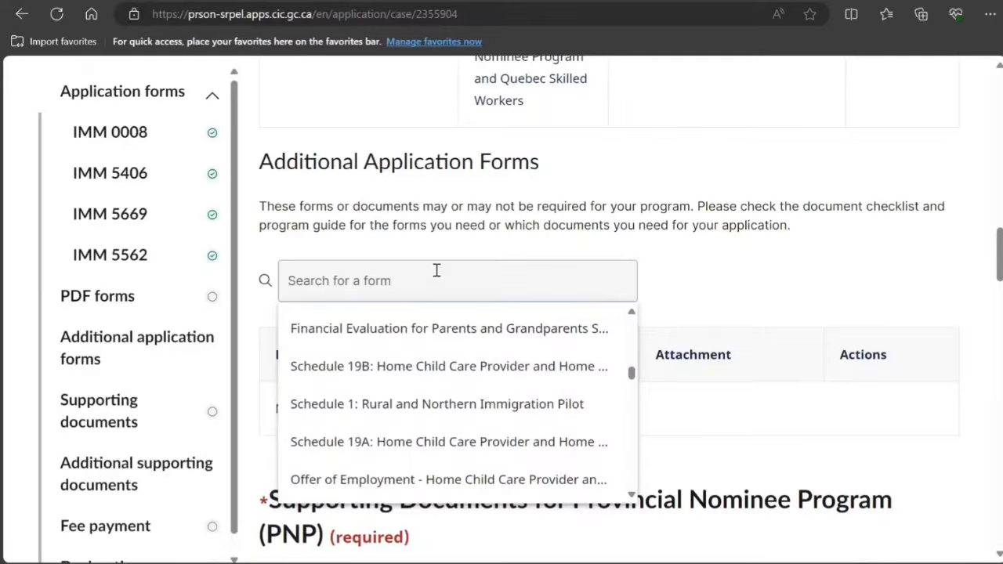
text(Pro)
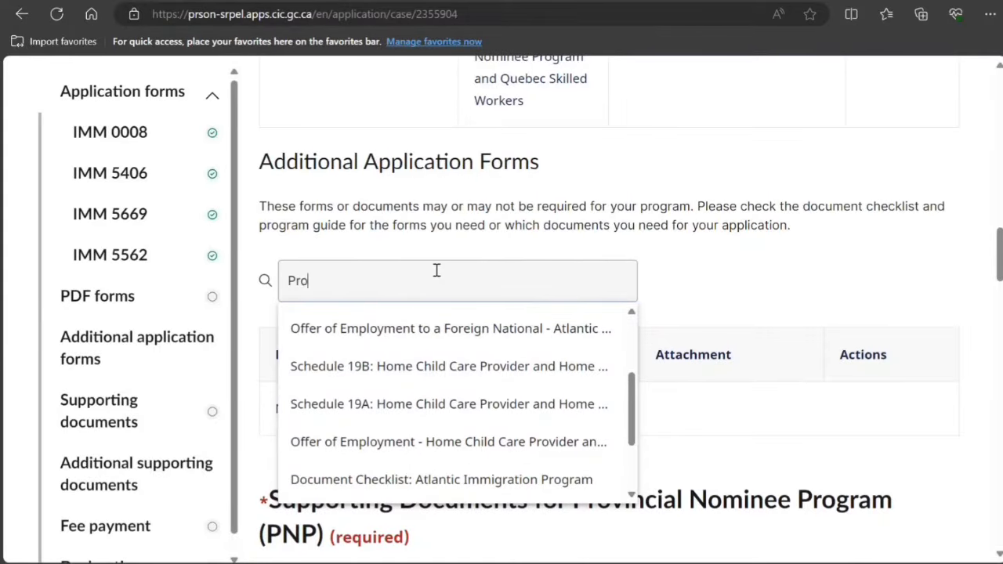
text(vin)
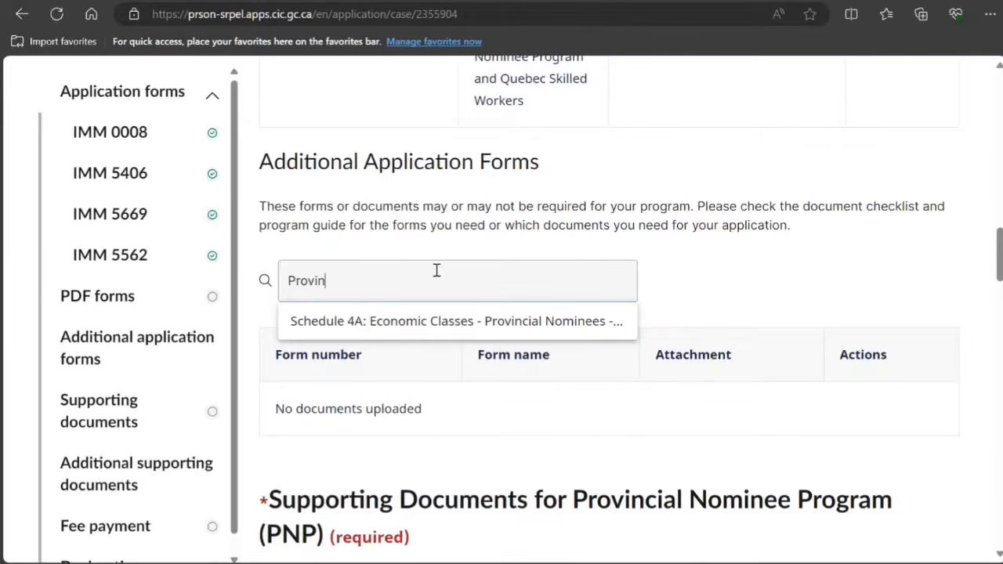
Step: Review the supporting documents, additional supporting documents, fee payment, declaration and submission sections of the application
scroll(439, 282, down, 9)
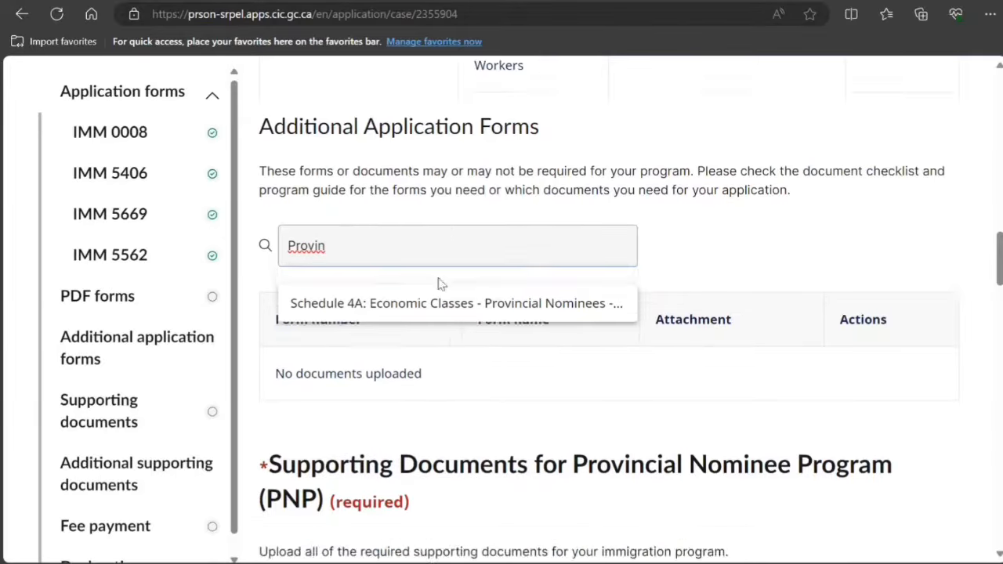
scroll(492, 470, down, 8)
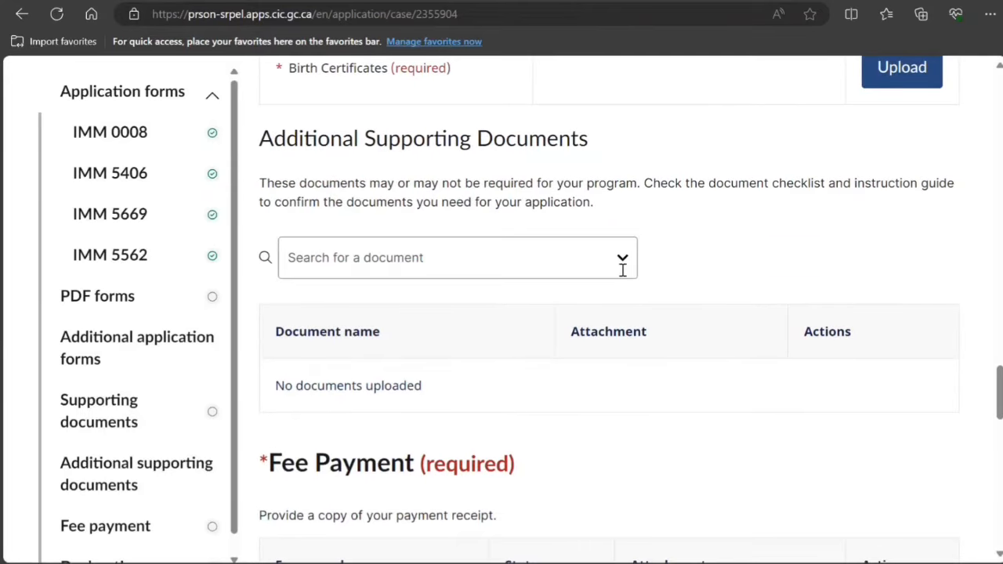
scroll(535, 385, down, 3)
scroll(535, 385, down, 5)
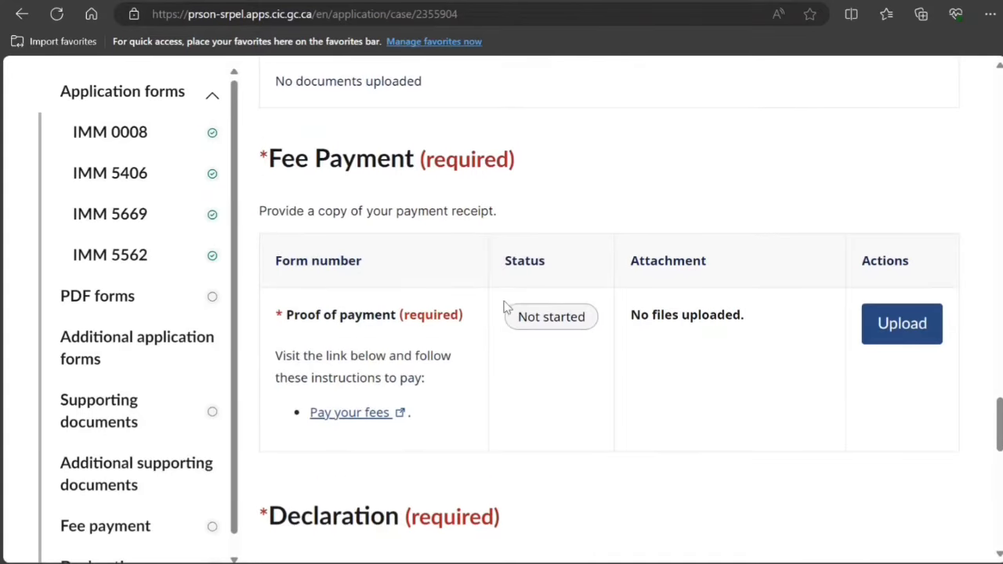
scroll(588, 482, down, 6)
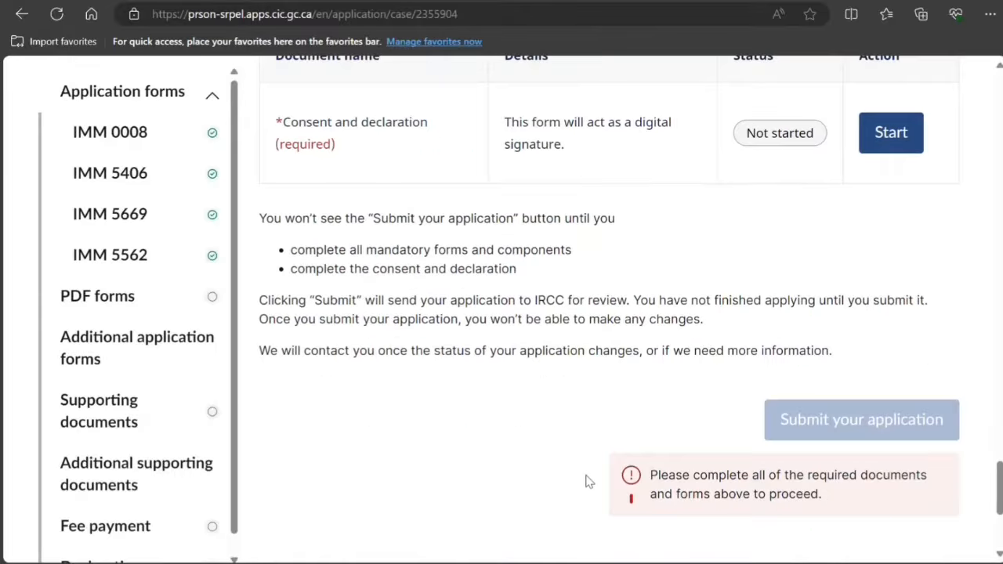